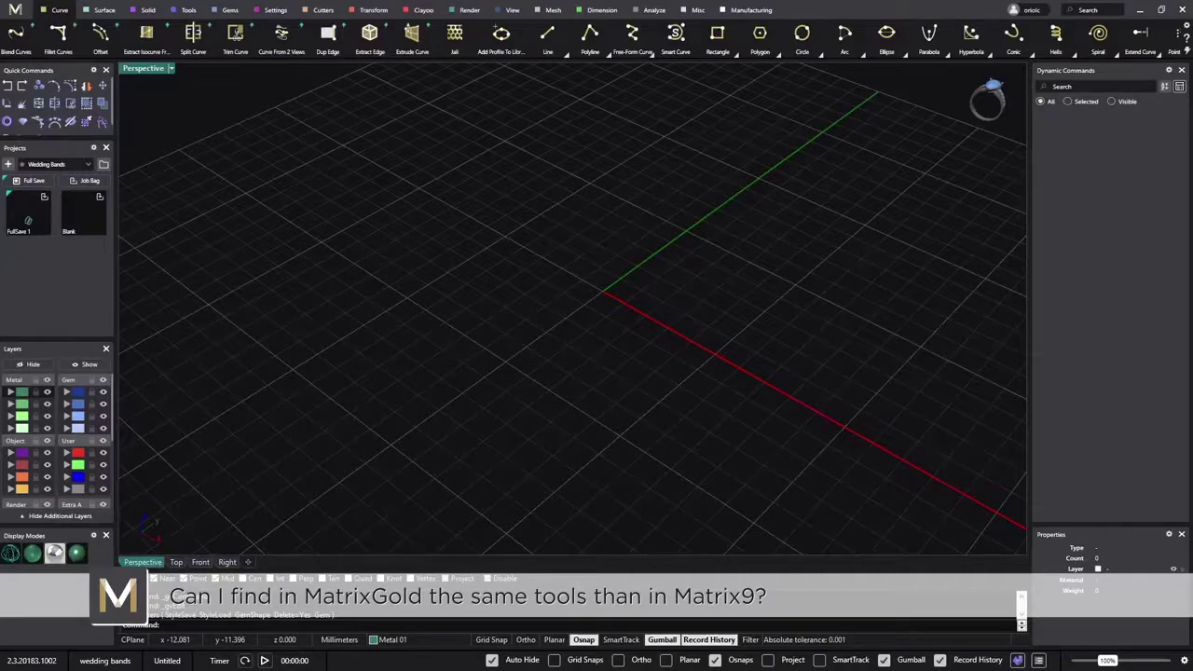
right_drag(583, 298, 597, 323)
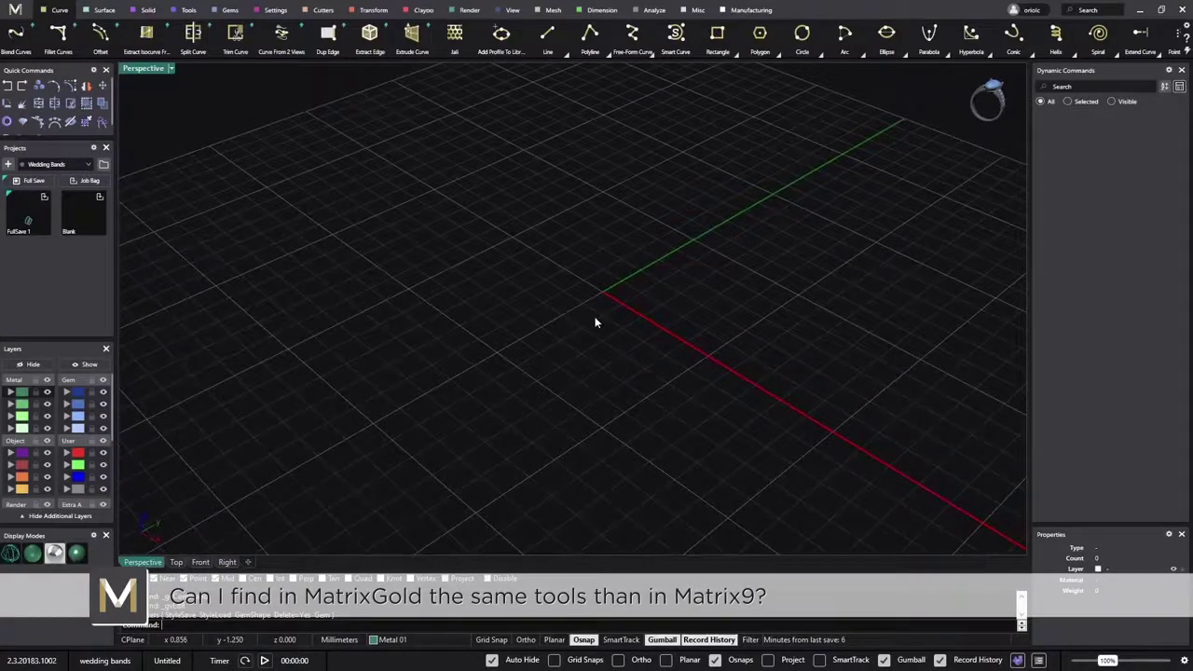
shift+right_drag(637, 284, 642, 318)
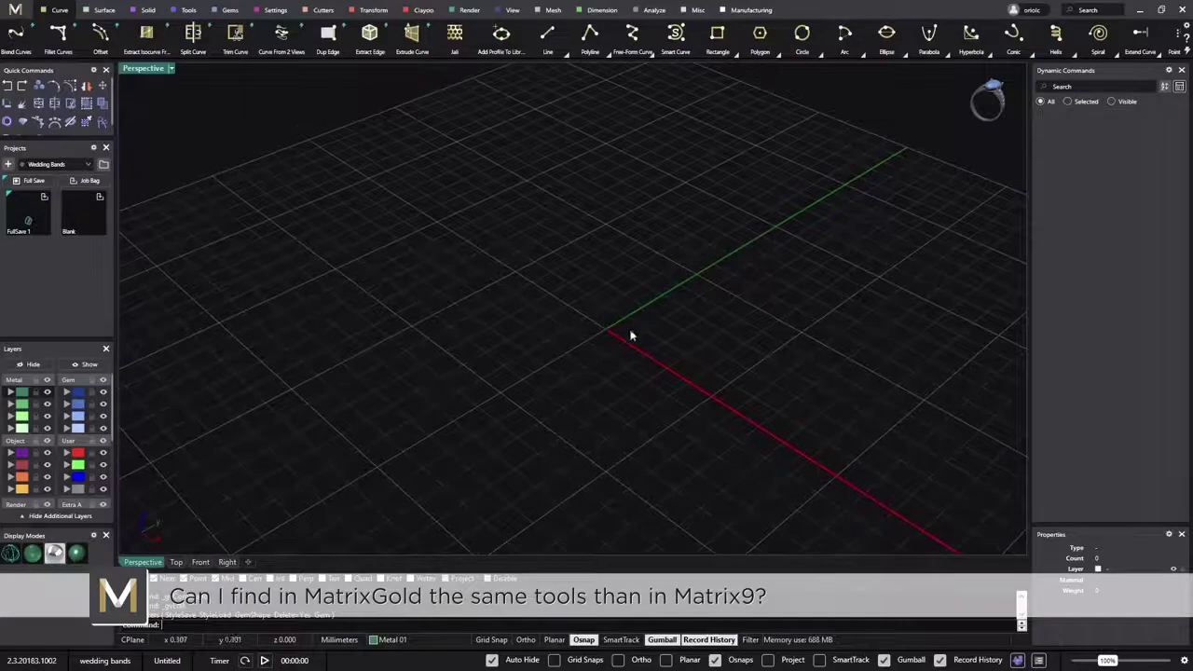
right_drag(556, 352, 556, 320)
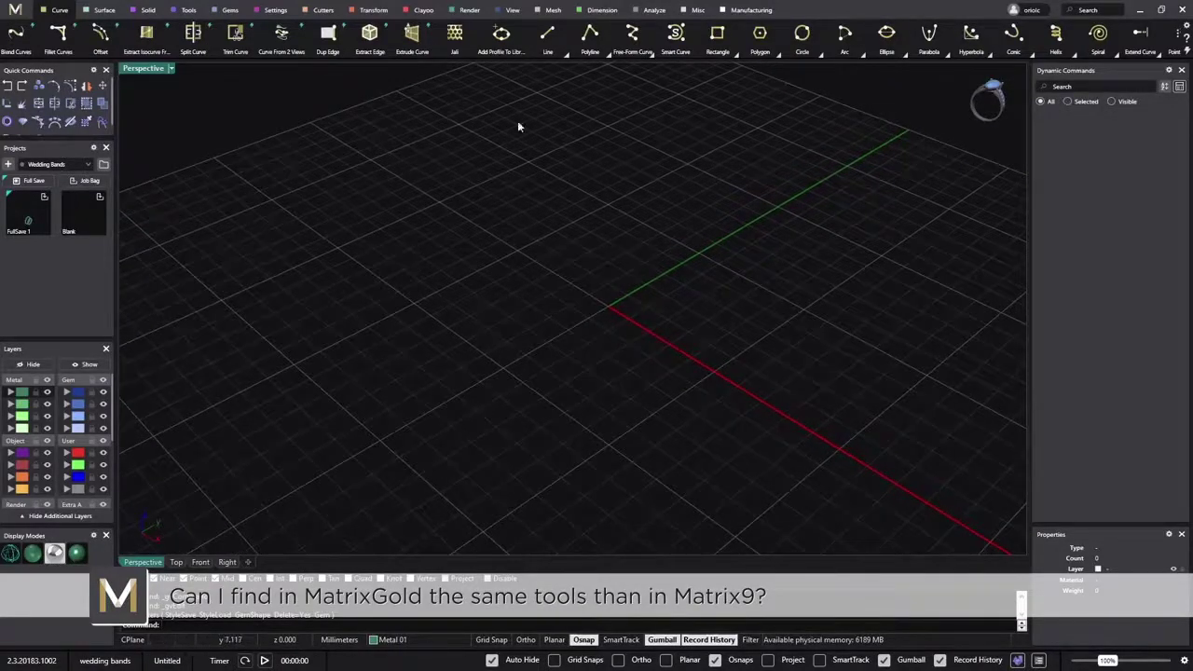
right_drag(373, 186, 387, 253)
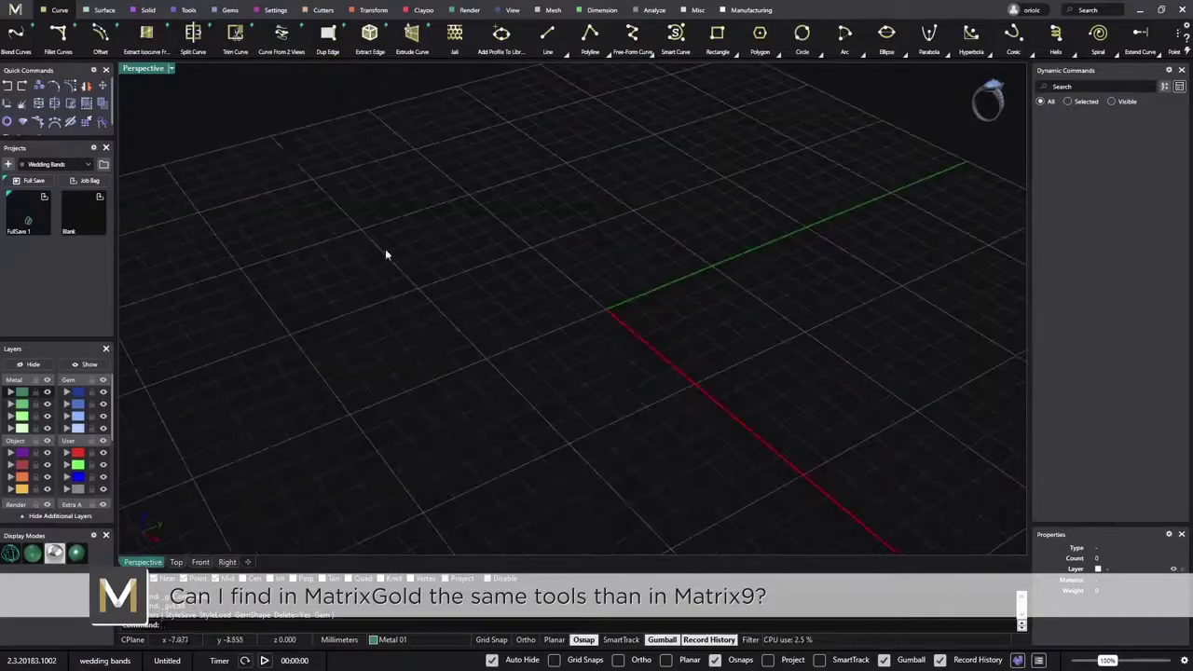
click(148, 11)
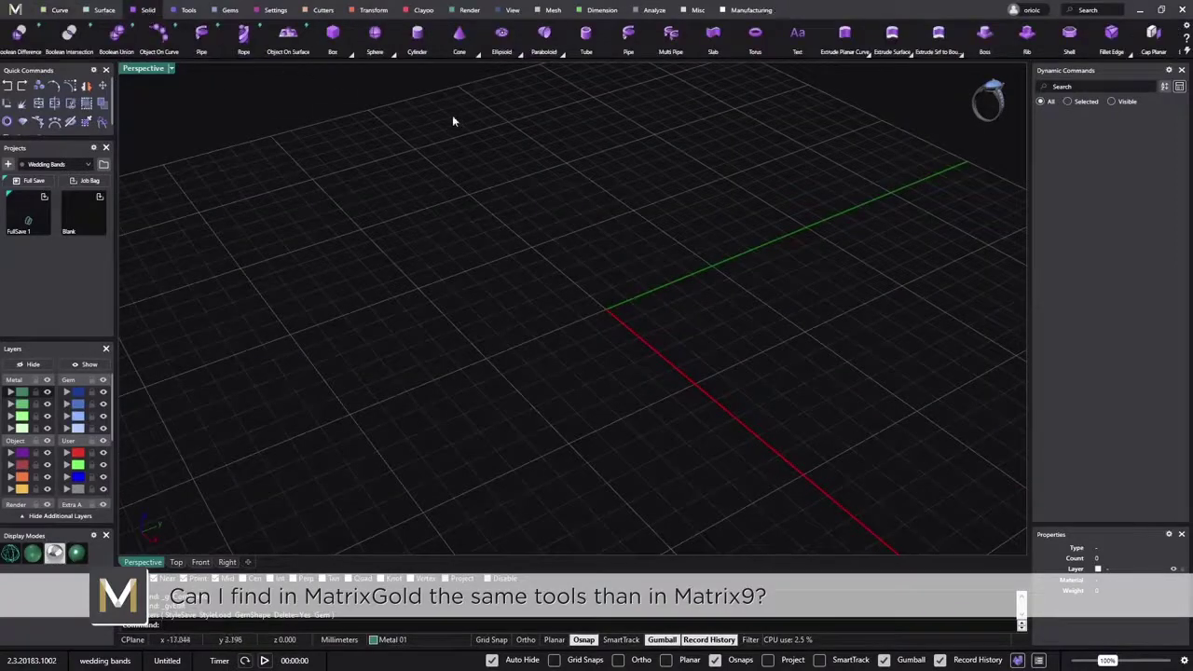
click(270, 10)
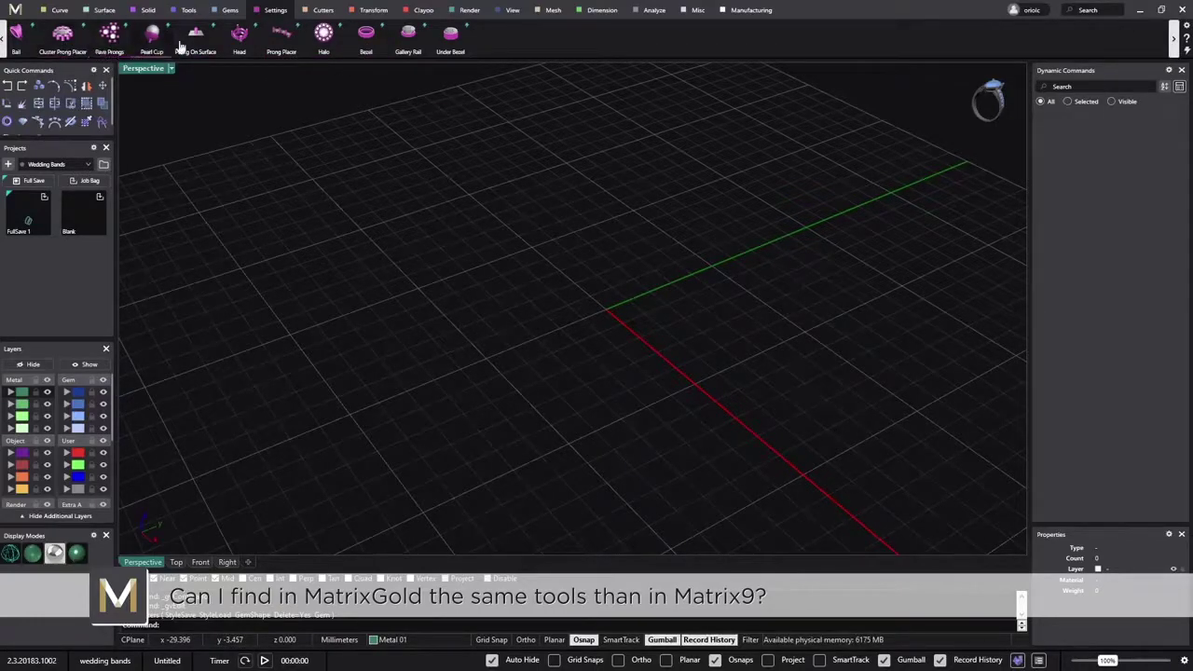
right_drag(420, 189, 533, 265)
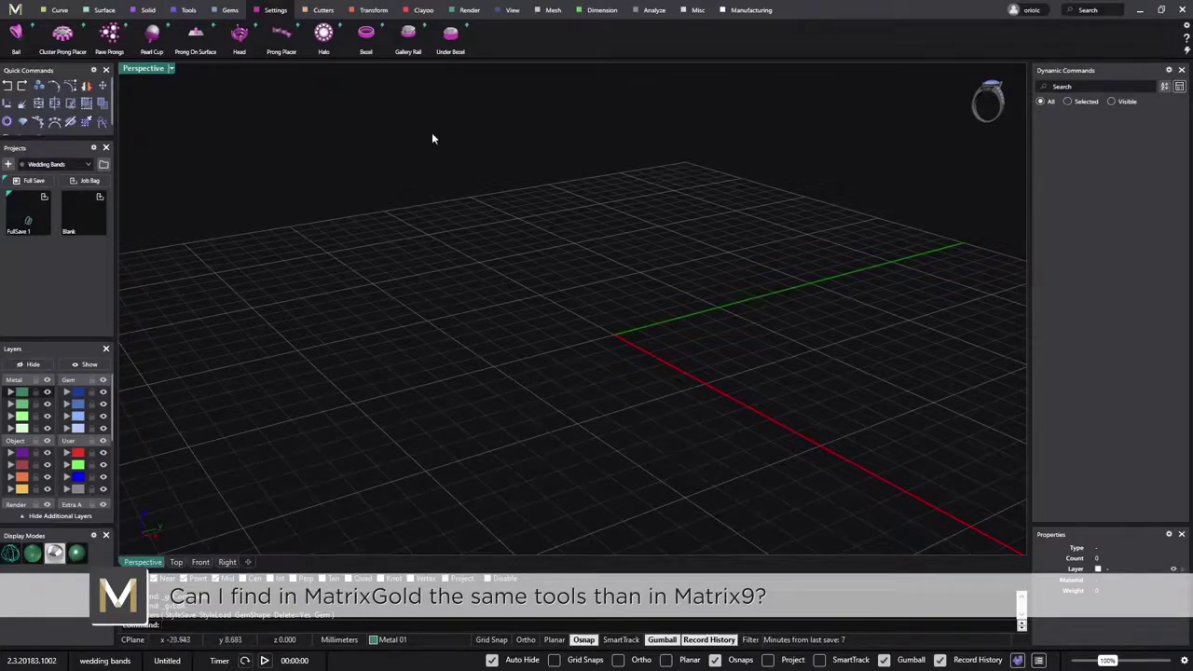
Step: Create a round diamond gem at the origin and reduce its diameter to 4.50 mm
click(233, 11)
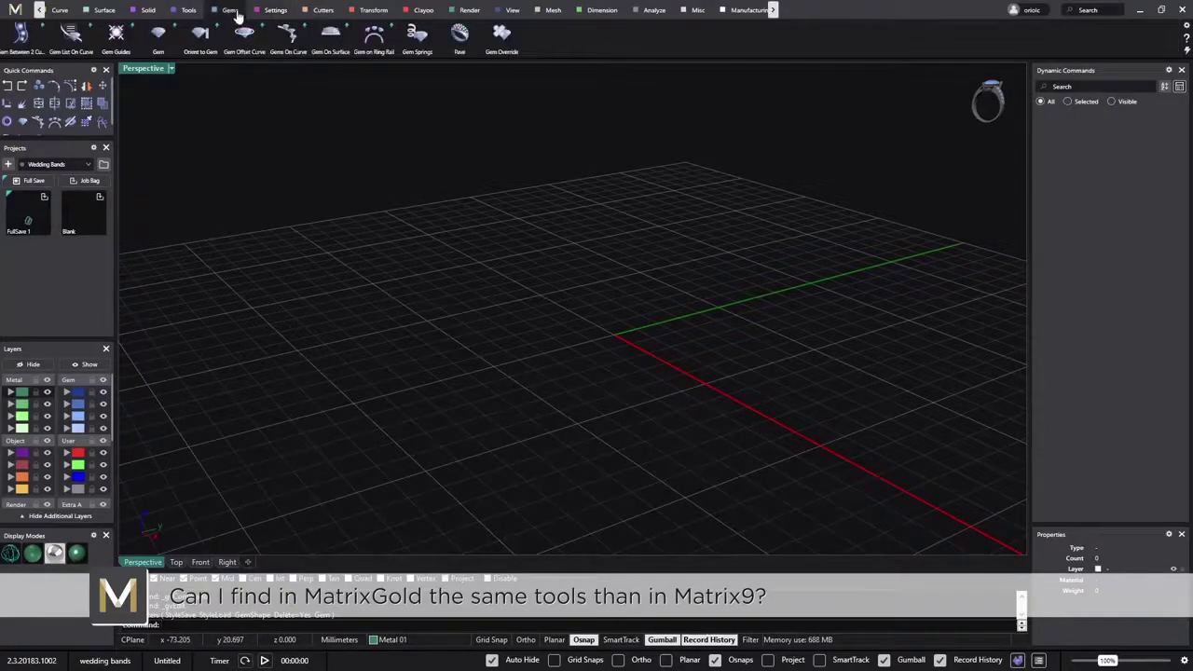
click(158, 35)
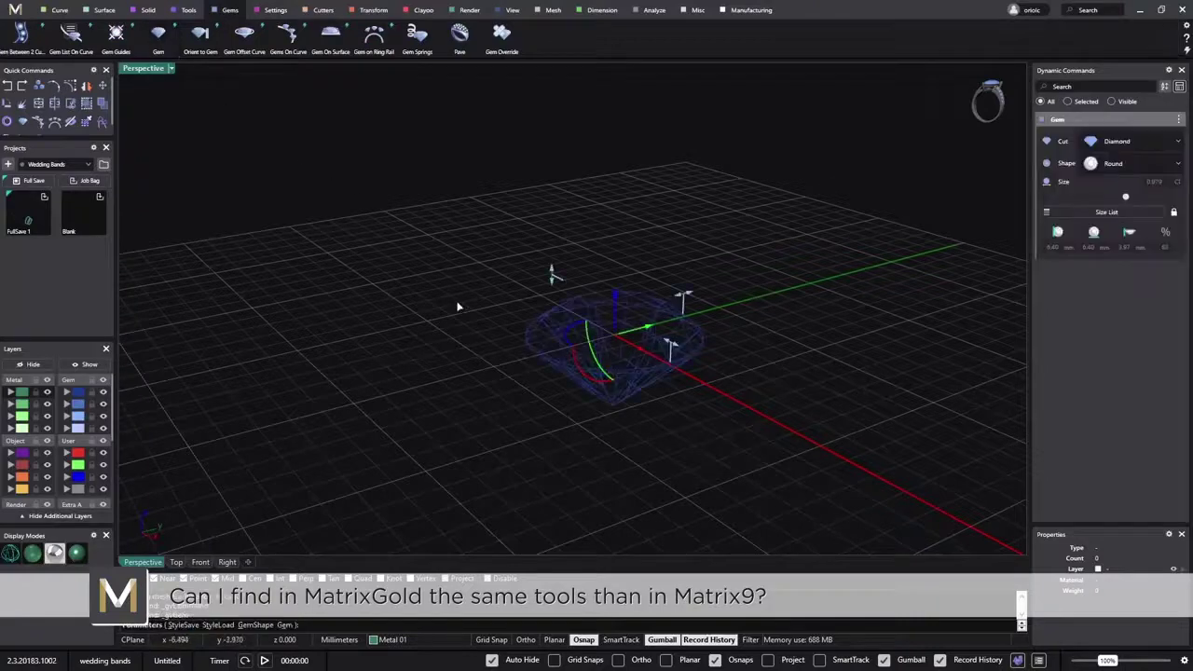
right_drag(459, 307, 461, 322)
drag(687, 307, 663, 311)
right_click(781, 372)
right_drag(781, 375, 576, 326)
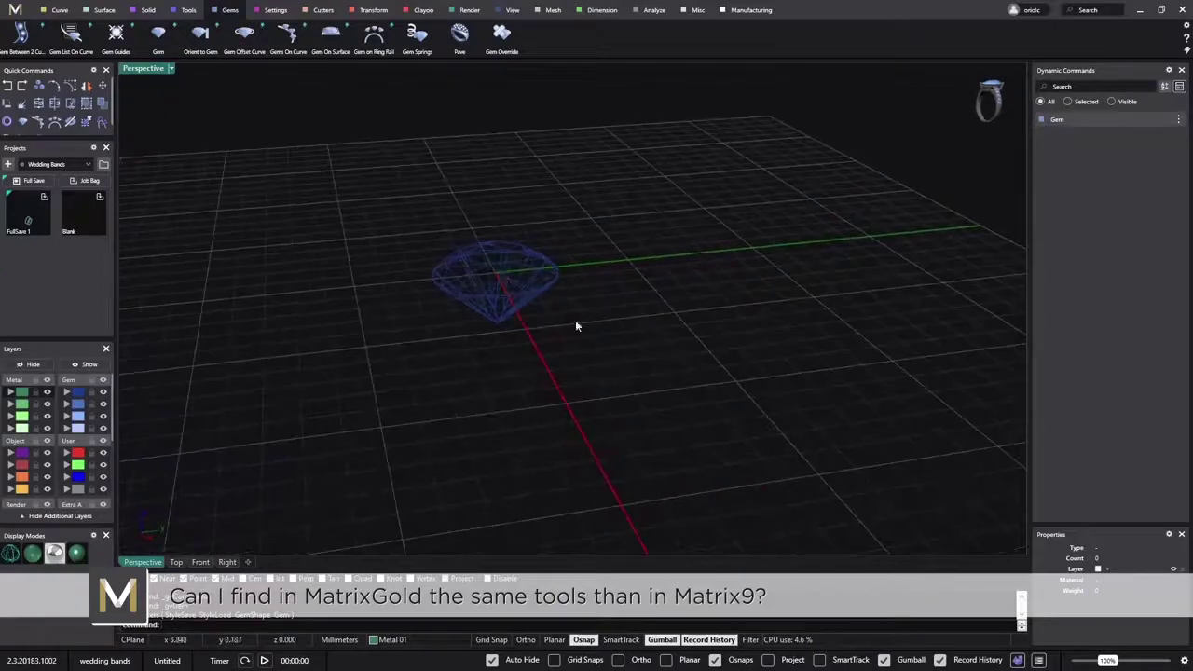
Step: Build a bezel setting around the round diamond gem
click(523, 264)
right_drag(522, 265, 658, 337)
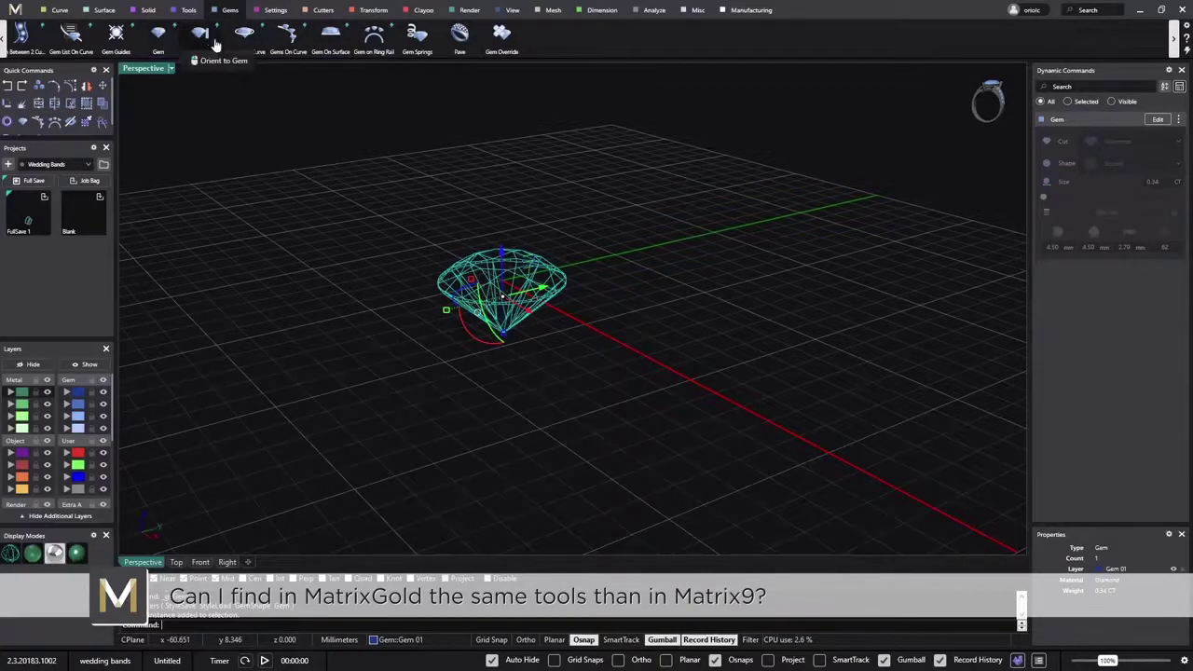
mouse_move(407, 231)
right_down()
mouse_move(367, 192)
mouse_move(398, 213)
right_up()
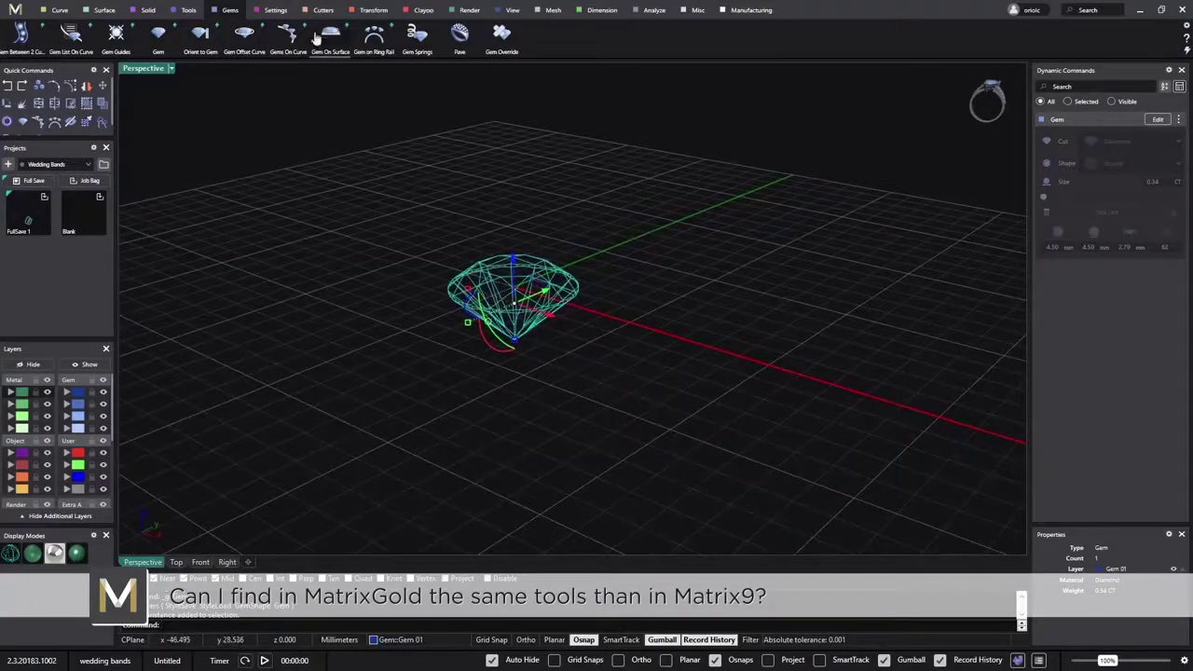
click(272, 12)
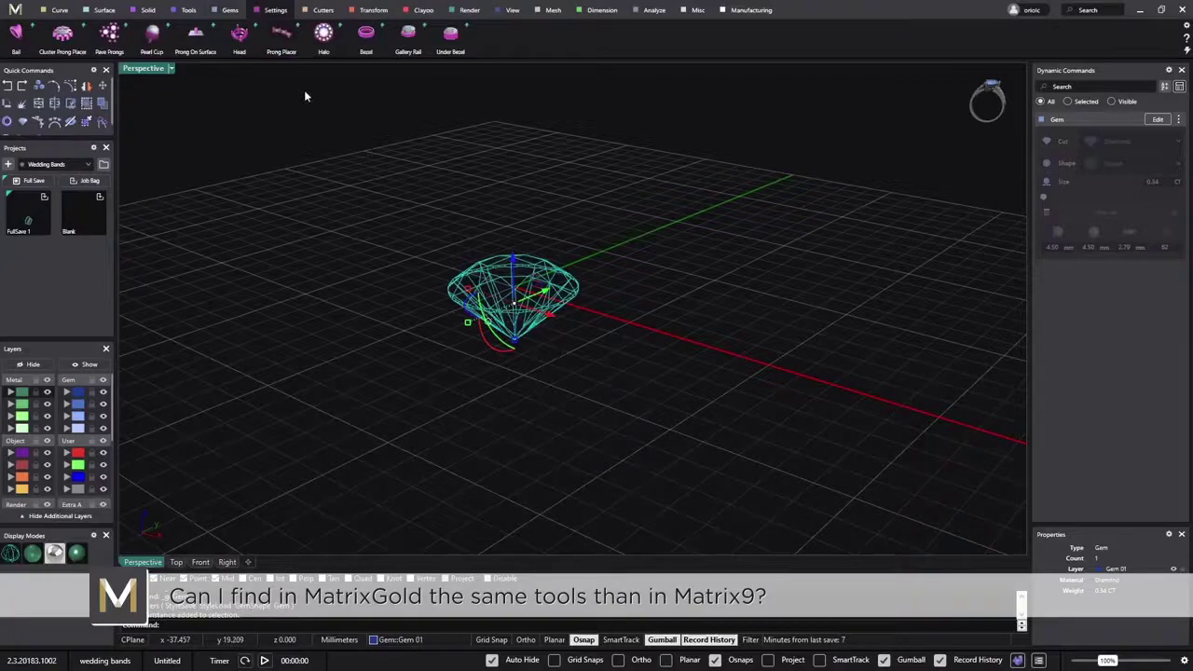
click(367, 42)
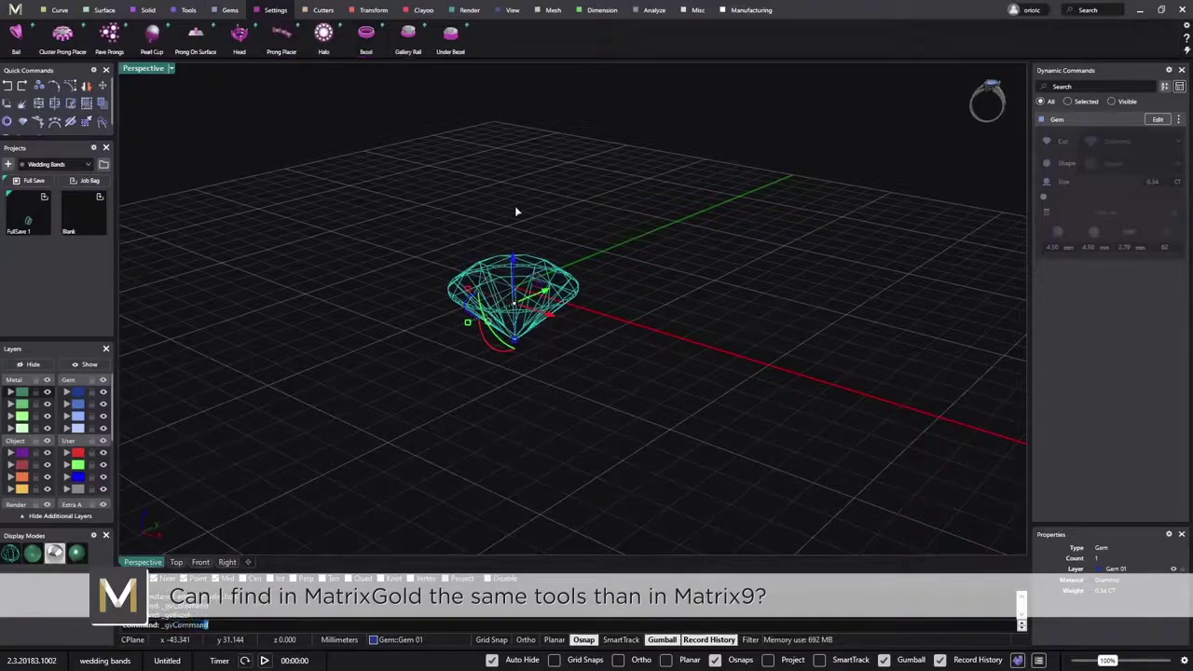
right_drag(710, 294, 660, 301)
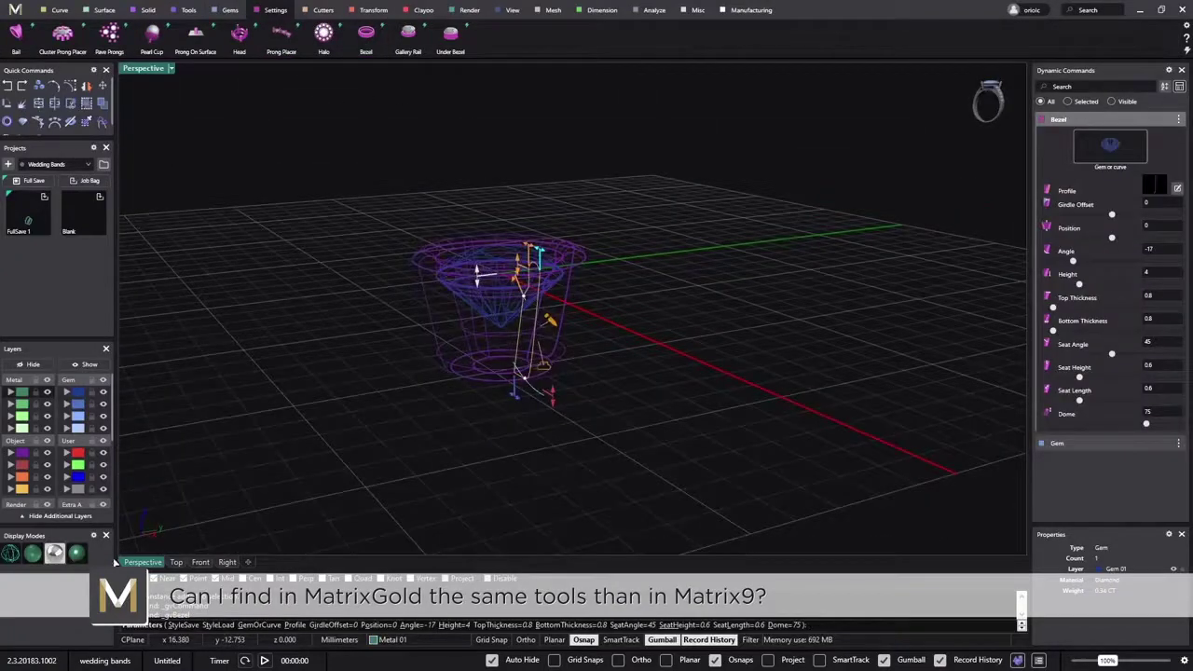
Step: Switch the viewport to a shaded display and shorten the bezel's height to about 2.9 mm
click(78, 555)
right_drag(447, 418, 637, 401)
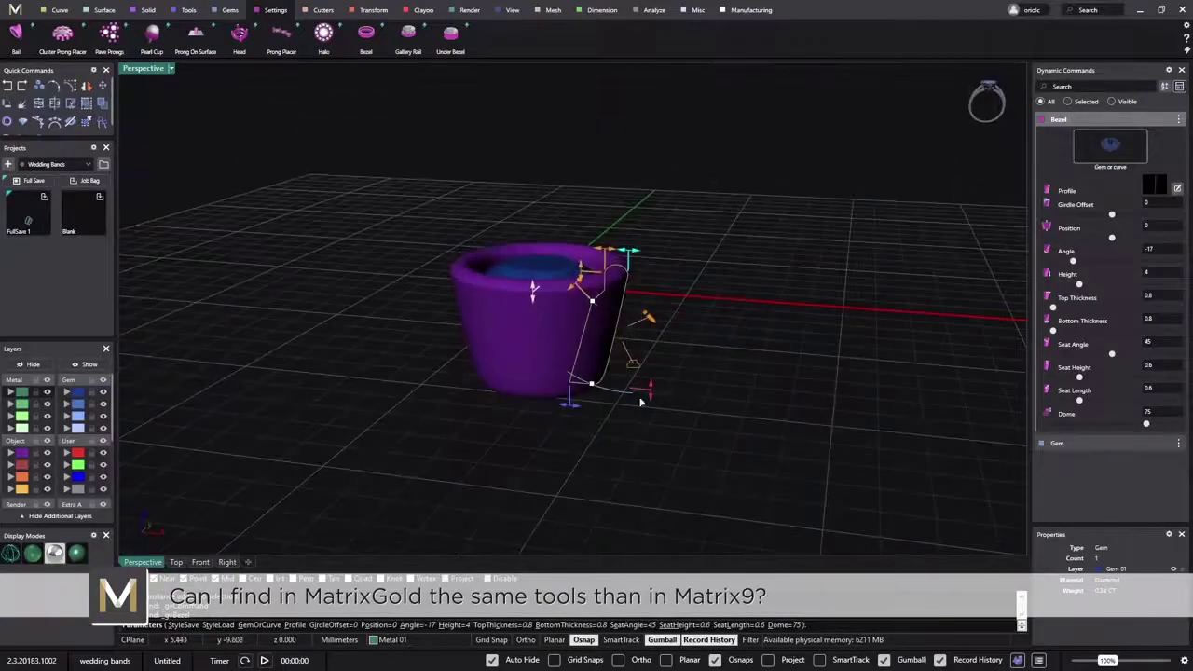
mouse_move(656, 390)
mouse_down()
mouse_move(658, 365)
mouse_move(659, 376)
mouse_up()
right_drag(747, 313, 588, 351)
right_click(701, 350)
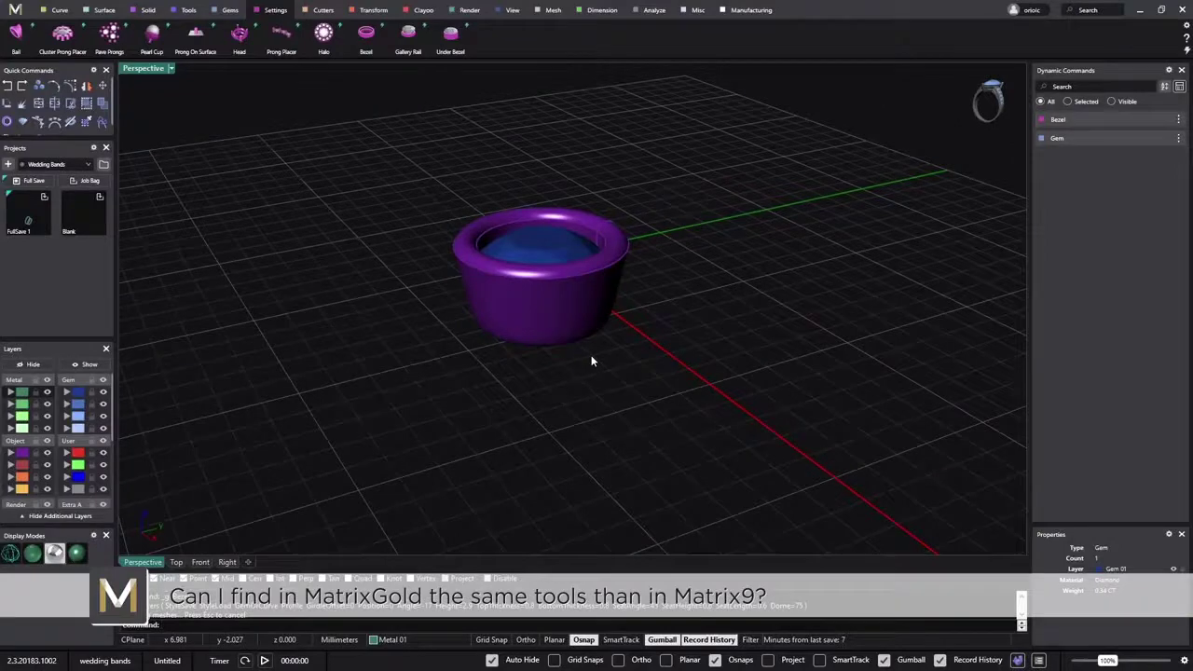
mouse_move(705, 376)
right_down()
mouse_move(745, 357)
mouse_move(693, 380)
right_up()
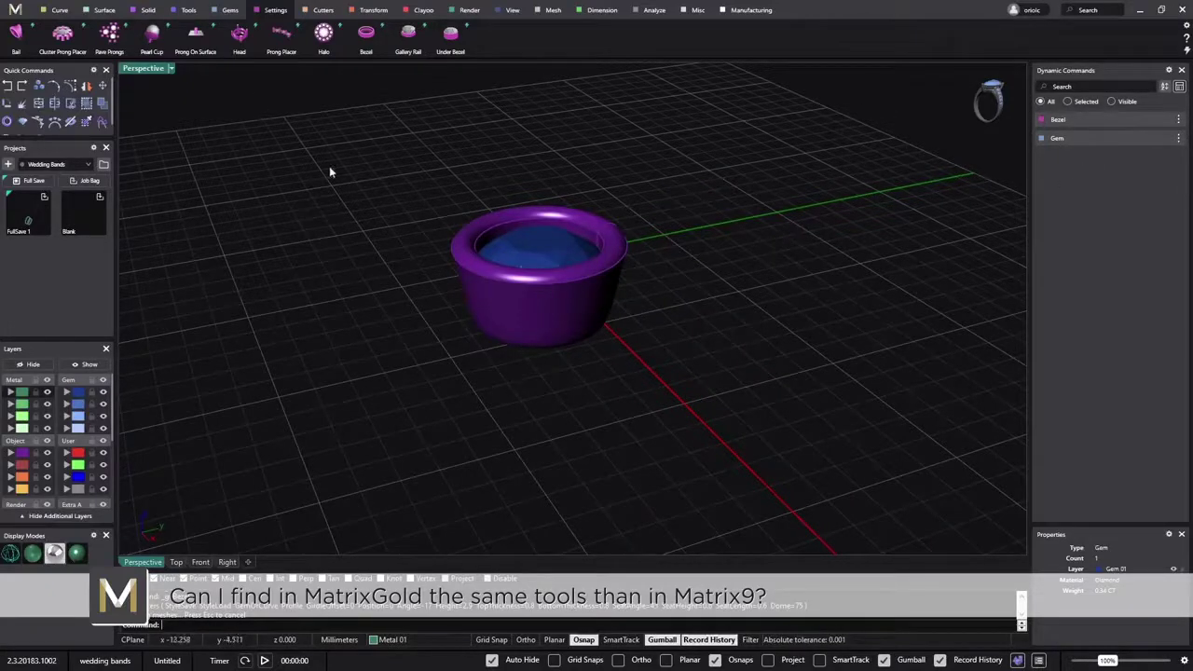
Step: Extract a horizontal isocurve around the bezel's outer wall, slightly below mid-height, with an angle of 0
click(59, 10)
click(147, 38)
click(560, 308)
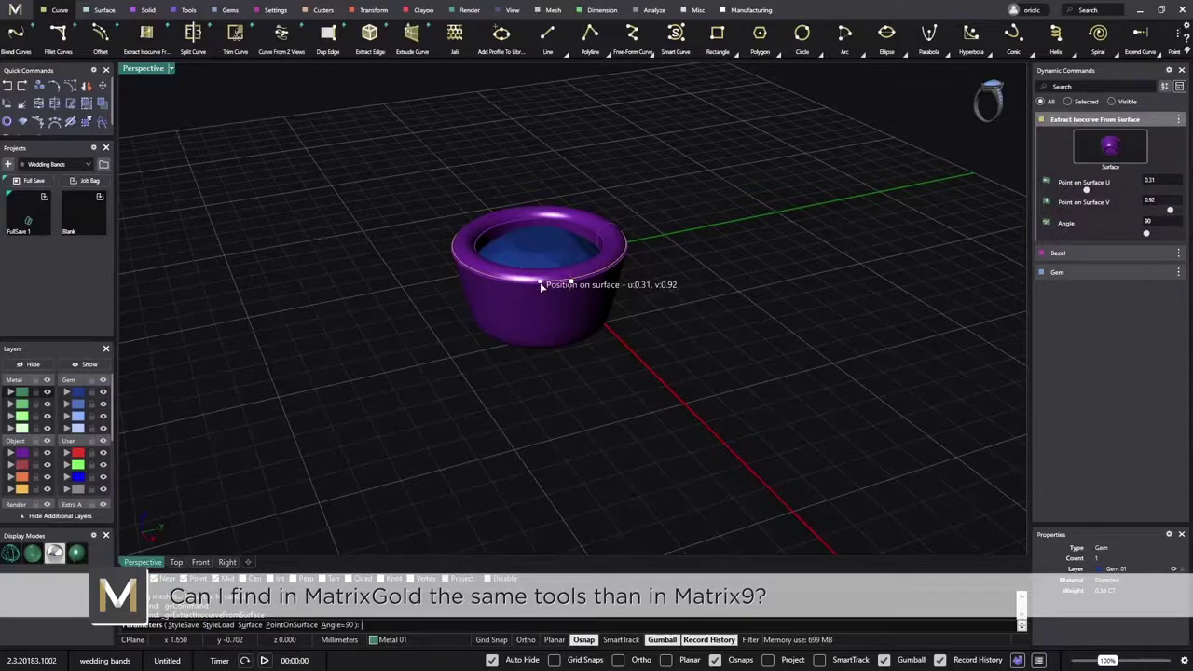
click(543, 334)
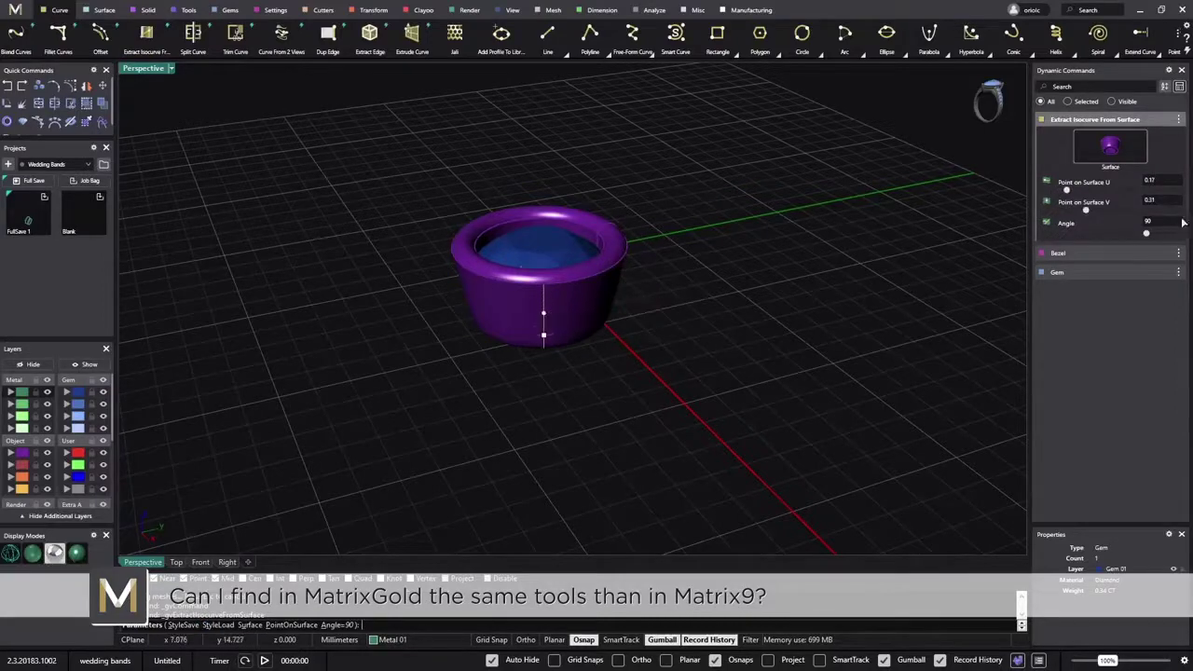
text(0)
key(Return)
right_drag(722, 356, 610, 350)
right_click(609, 350)
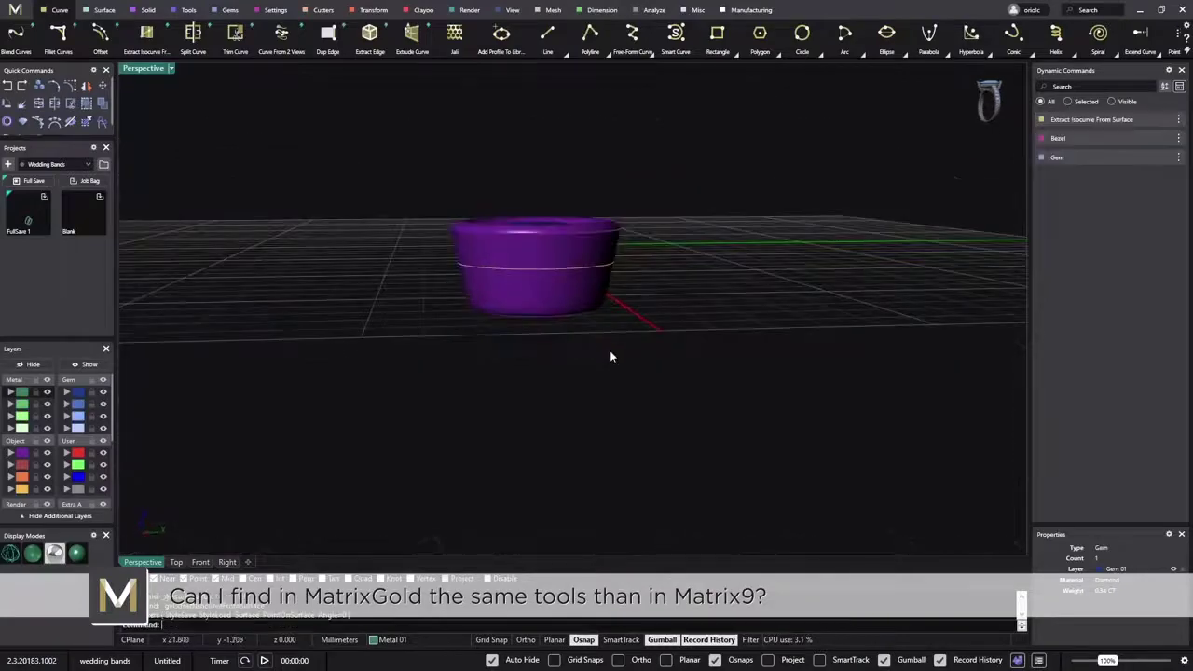
right_drag(555, 317, 605, 331)
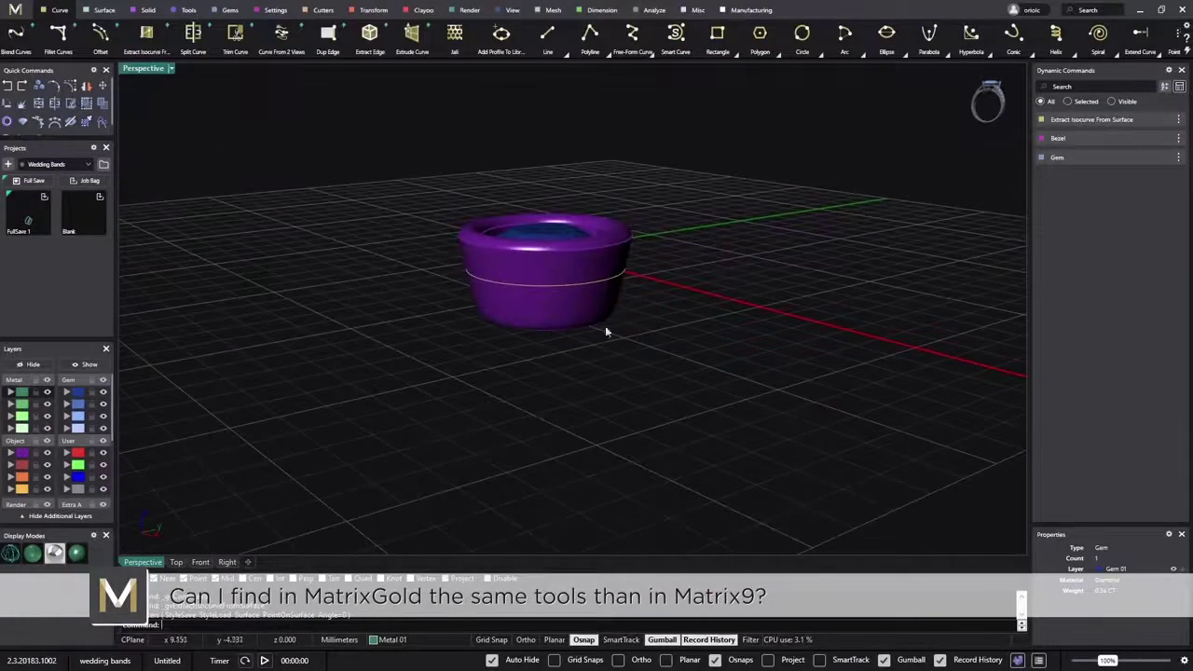
Step: Lay round diamonds along the extracted isocurve with Gems On Curve, using the bezel as the target object
click(569, 284)
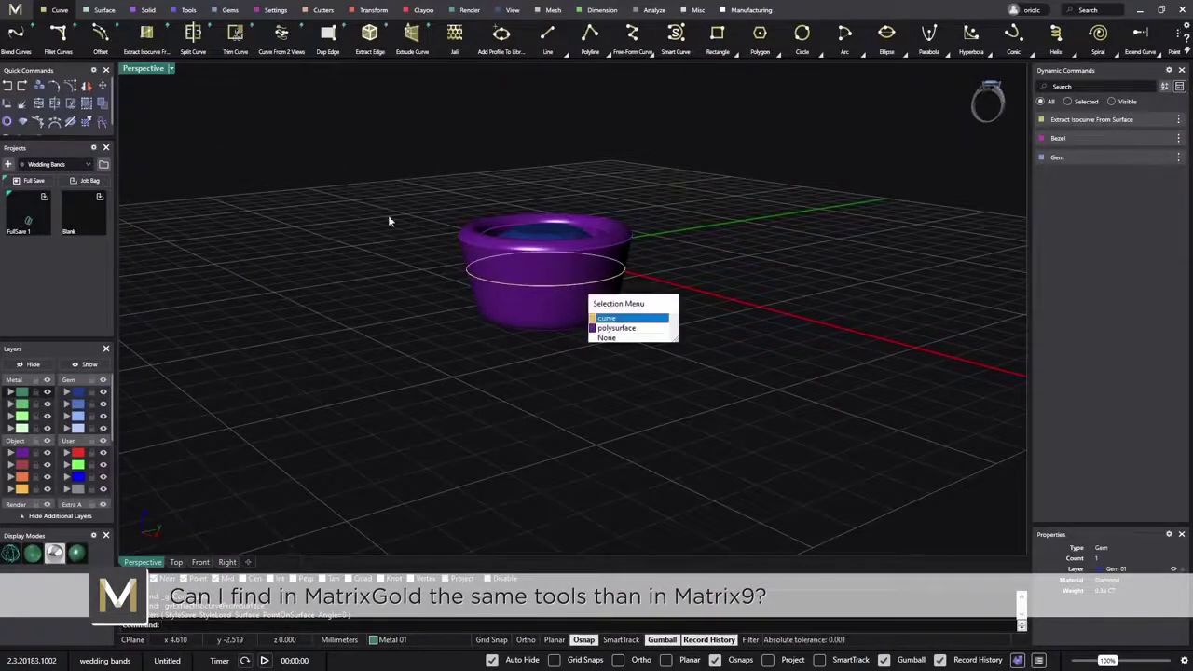
click(631, 333)
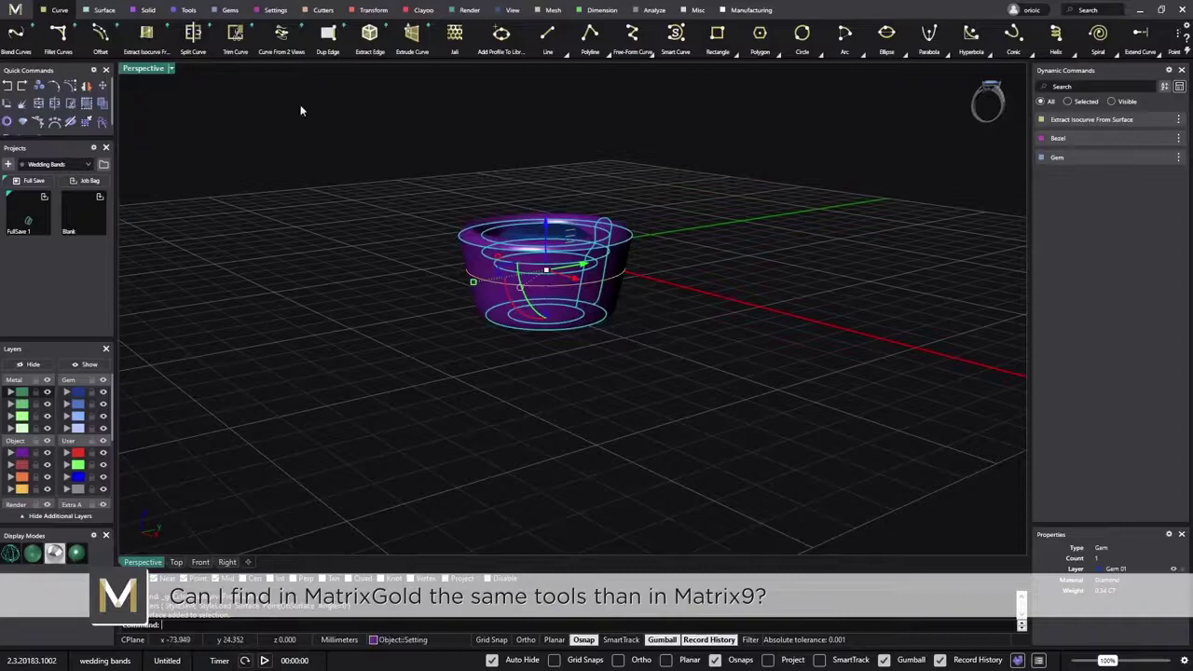
click(227, 10)
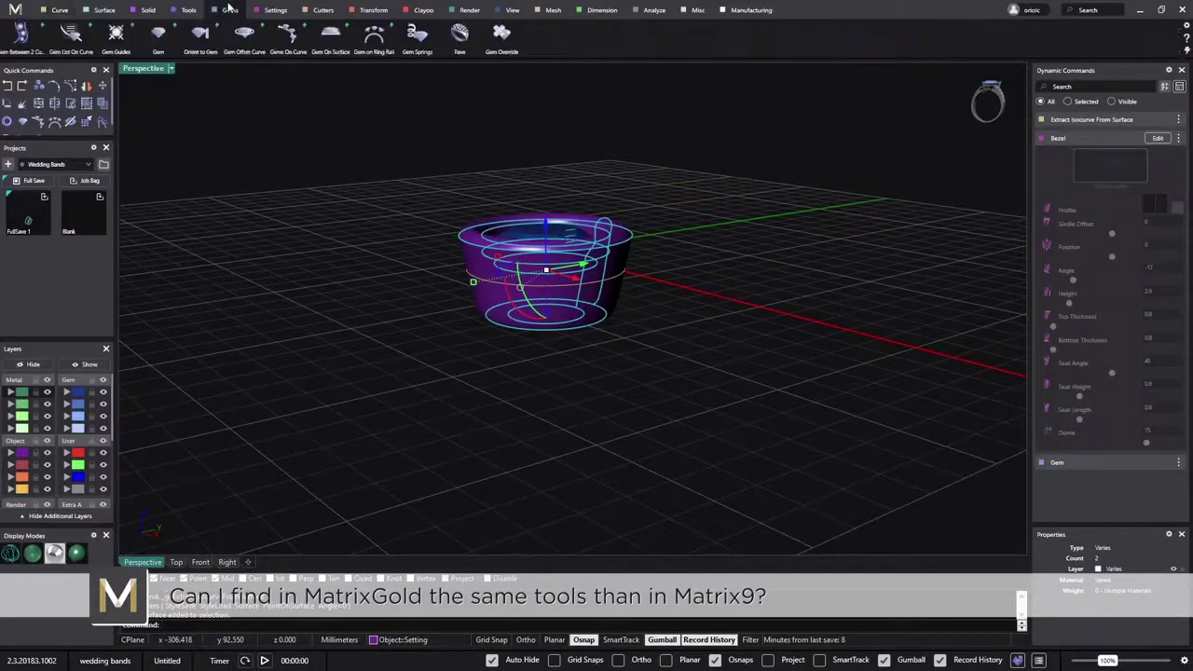
click(287, 37)
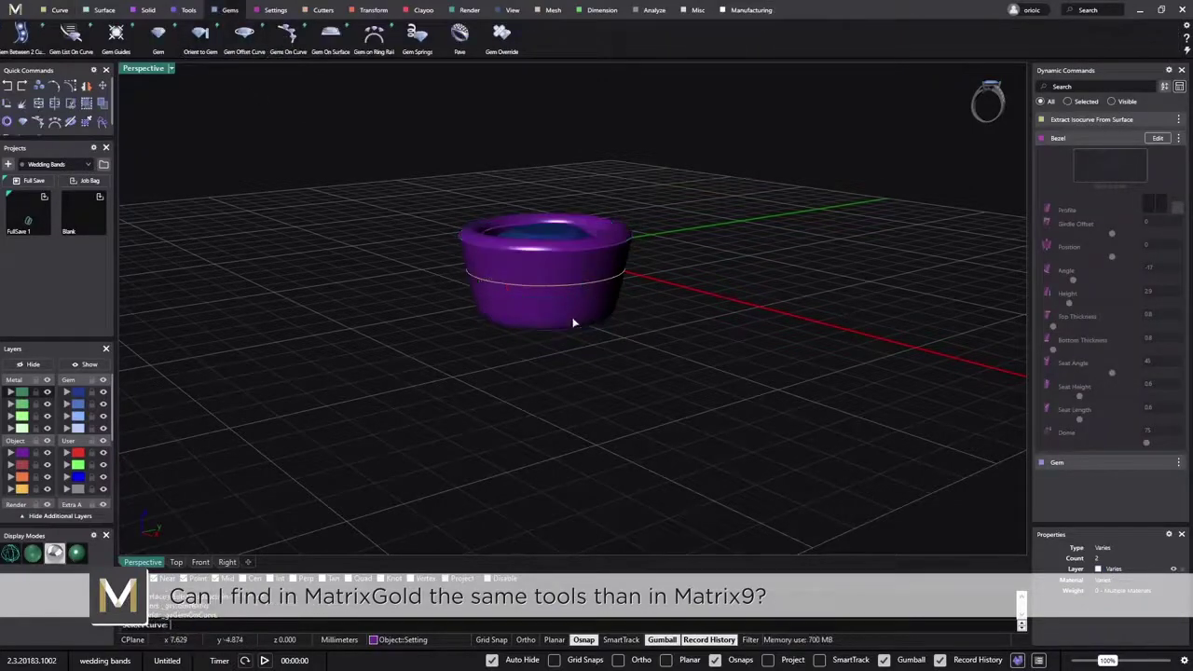
click(623, 280)
key(Return)
right_drag(668, 327, 363, 307)
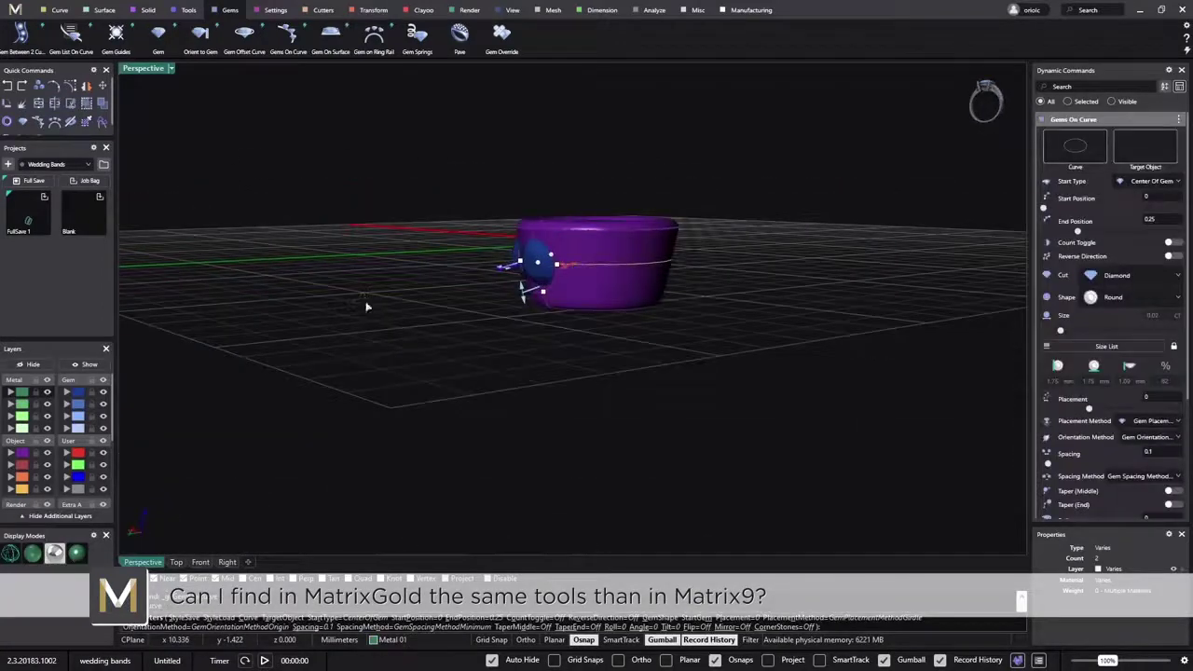
click(1152, 144)
click(640, 287)
right_drag(652, 370, 939, 379)
mouse_move(581, 317)
right_down()
mouse_move(652, 330)
mouse_move(587, 316)
right_up()
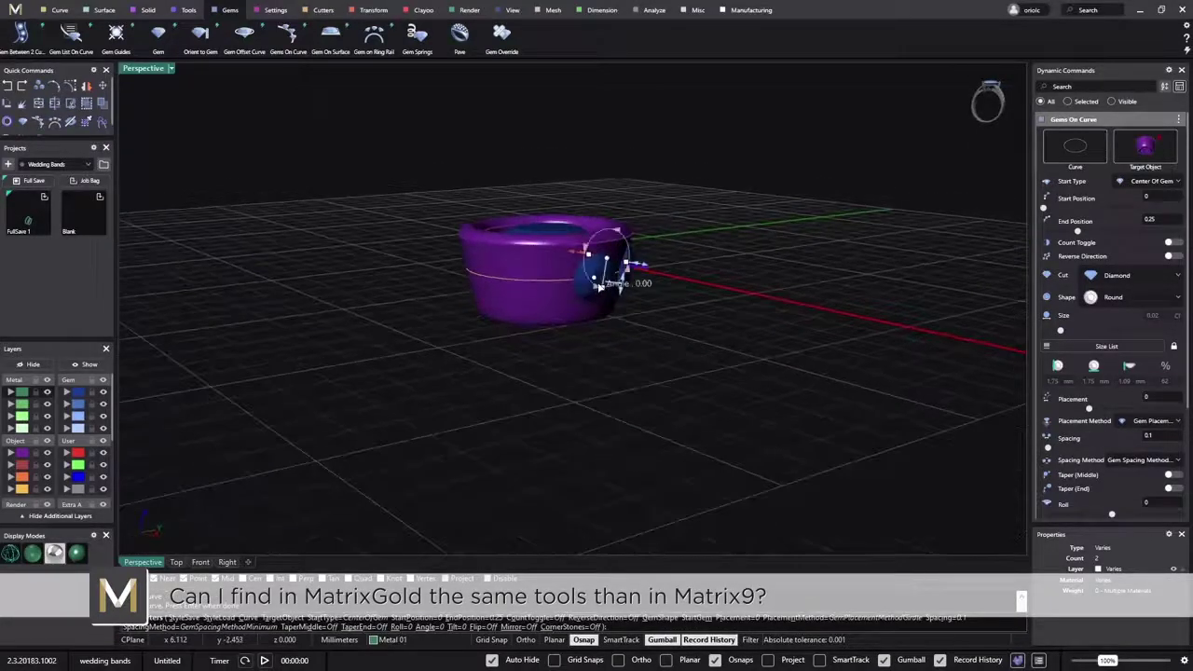
Step: Extend the gem row around the whole bezel by setting its end position to 1
scroll(599, 286, up, 4)
drag(588, 270, 243, 274)
right_drag(243, 275, 536, 306)
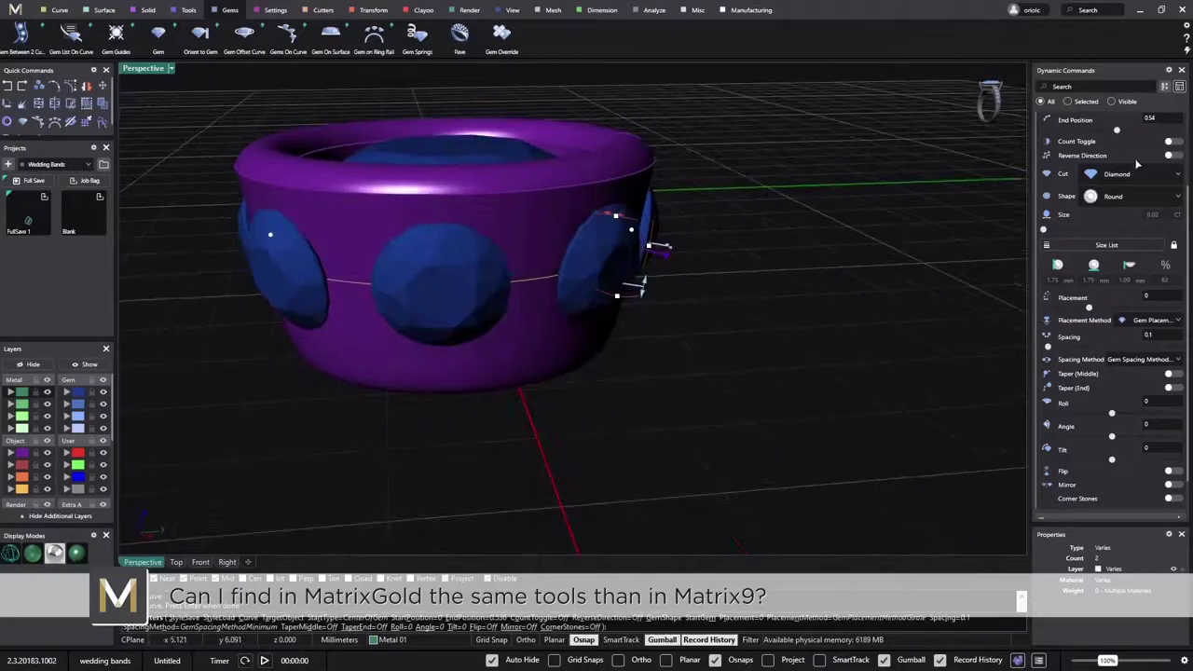
scroll(1137, 164, up, 3)
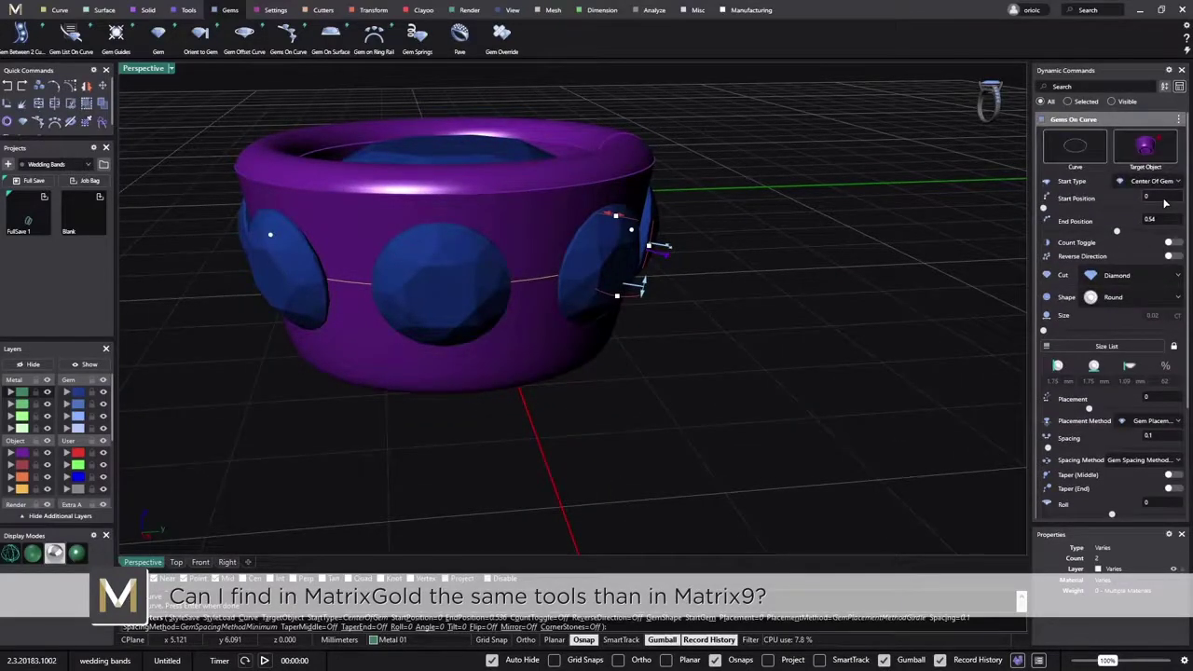
text(1)
key(Return)
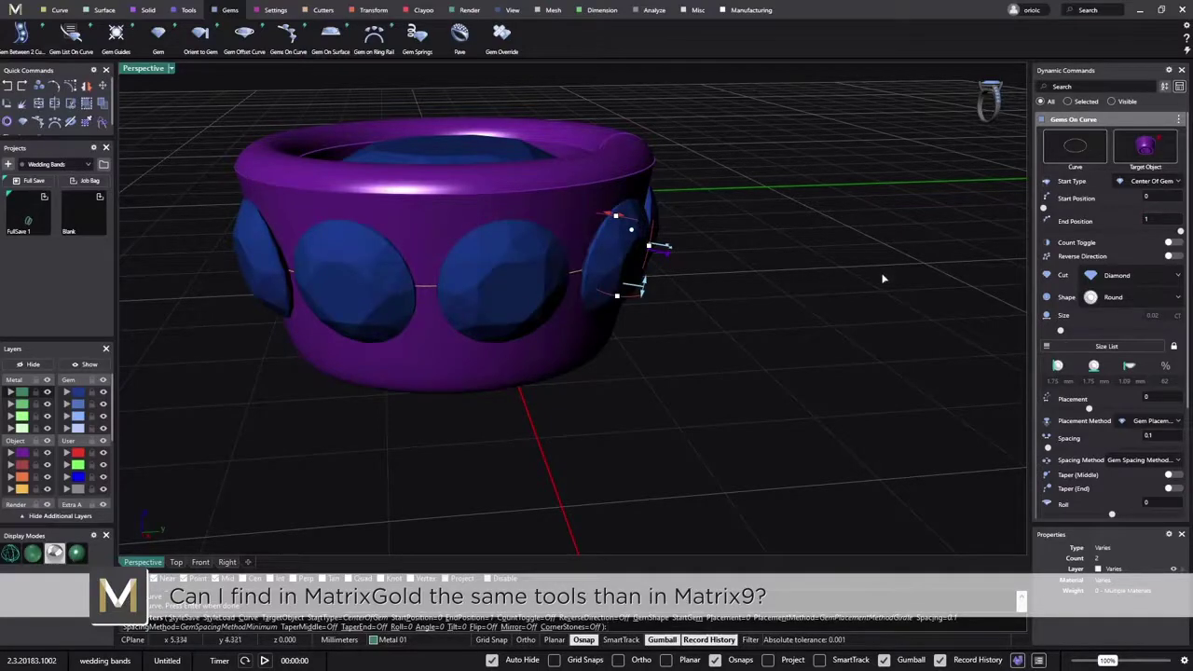
right_drag(540, 371, 563, 404)
right_click(631, 382)
mouse_move(631, 382)
right_down()
mouse_move(613, 381)
mouse_move(708, 361)
mouse_move(730, 385)
right_up()
Step: Add prongs between all the gems around the bezel with Prong Placer
click(576, 258)
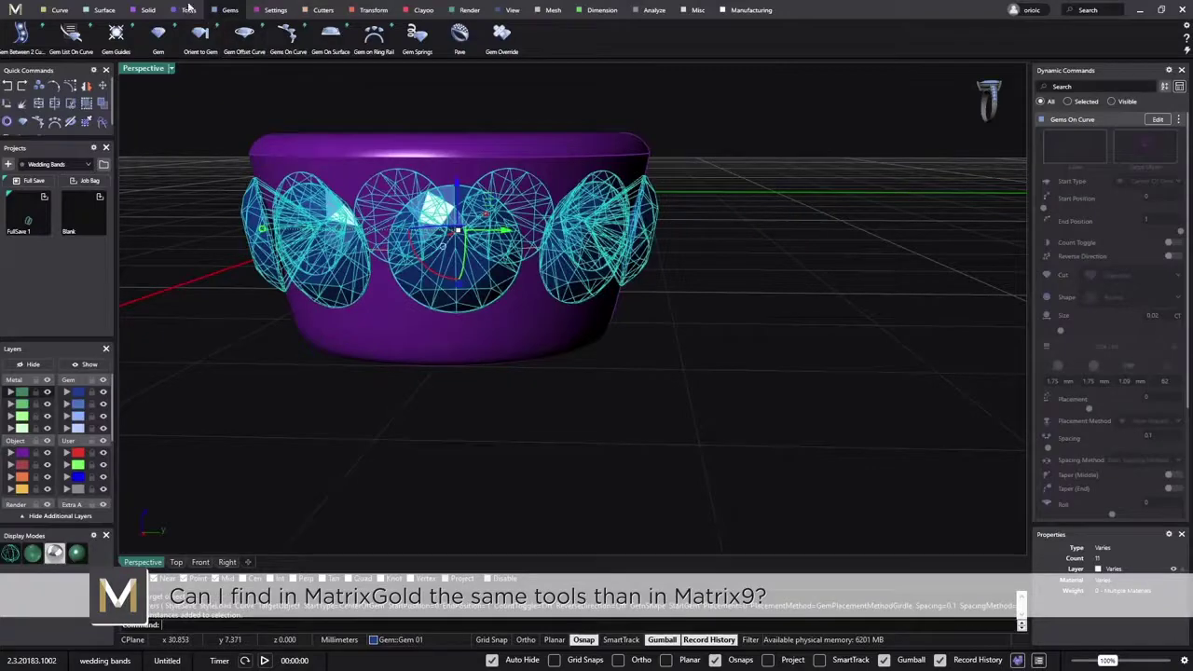
click(271, 11)
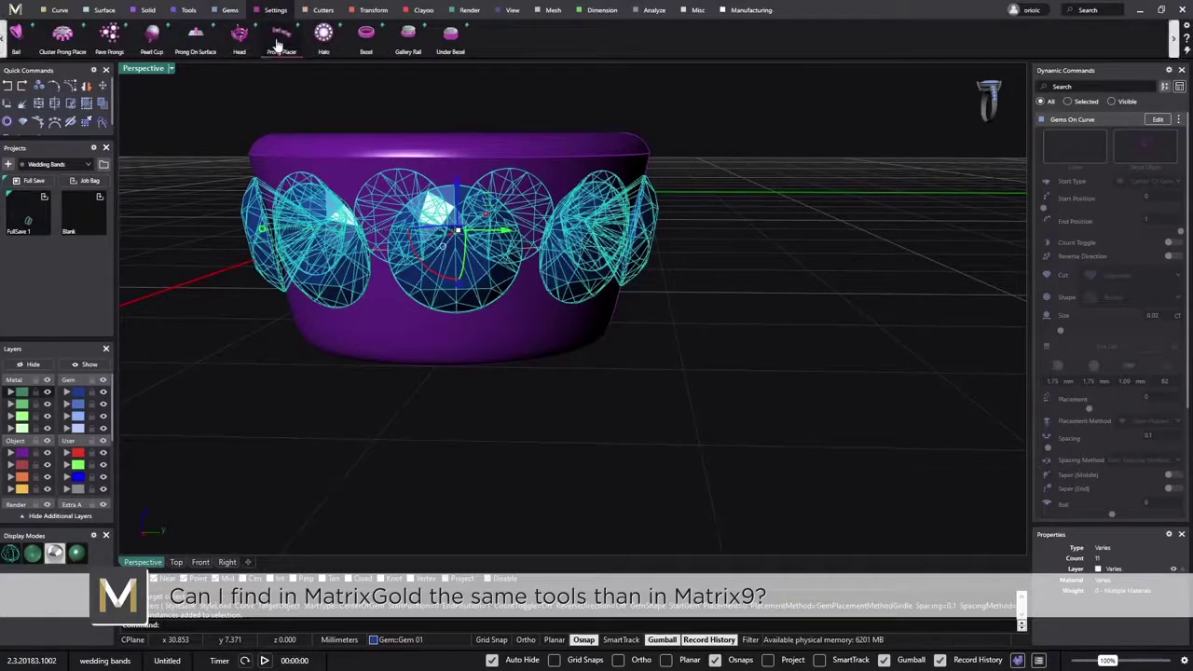
click(277, 44)
right_drag(652, 270, 477, 267)
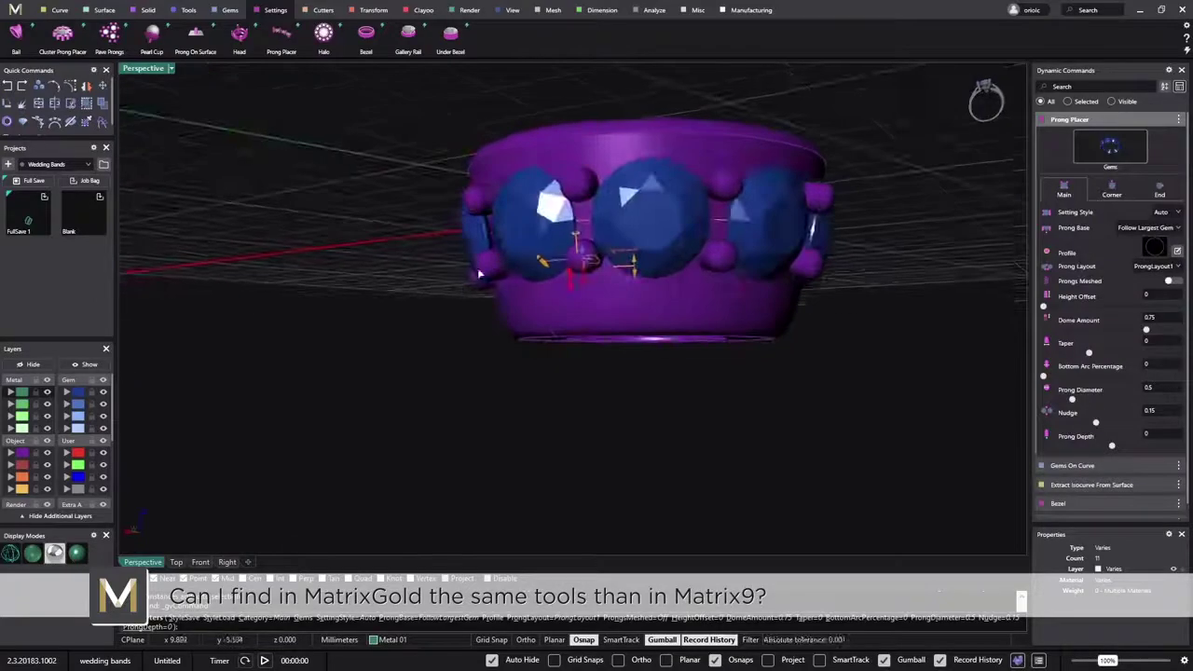
right_click(458, 386)
right_drag(458, 386, 583, 394)
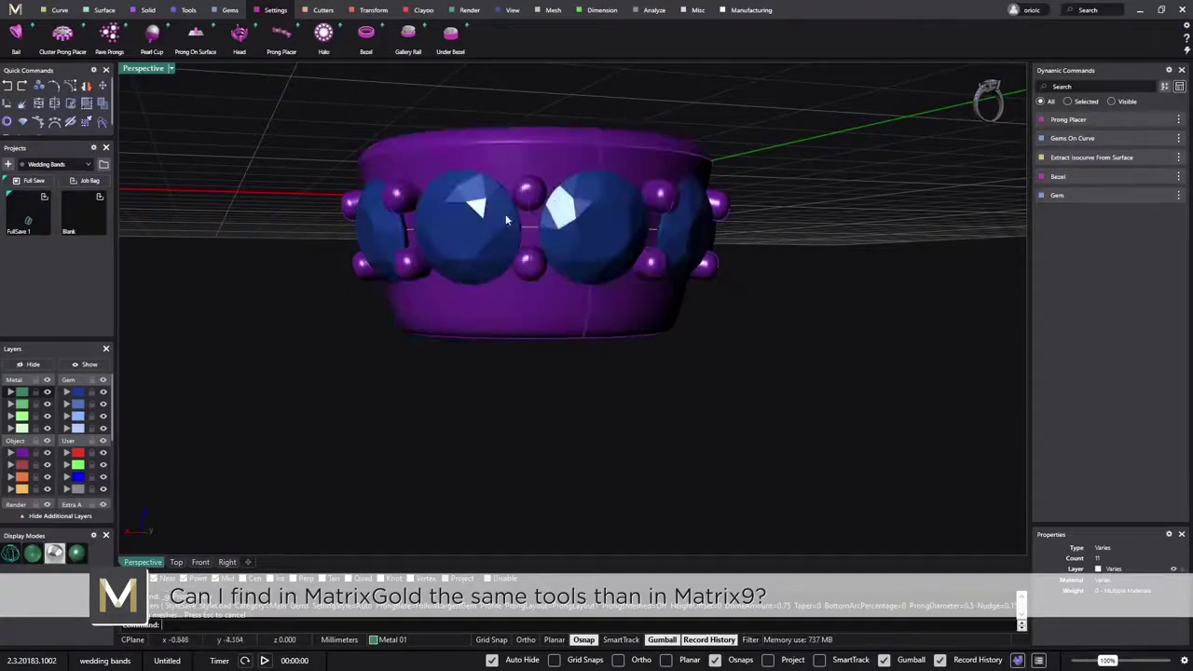
Step: Edit the Gems On Curve row, setting its spacing to 0.05 and nudging its start position slightly
scroll(547, 203, up, 3)
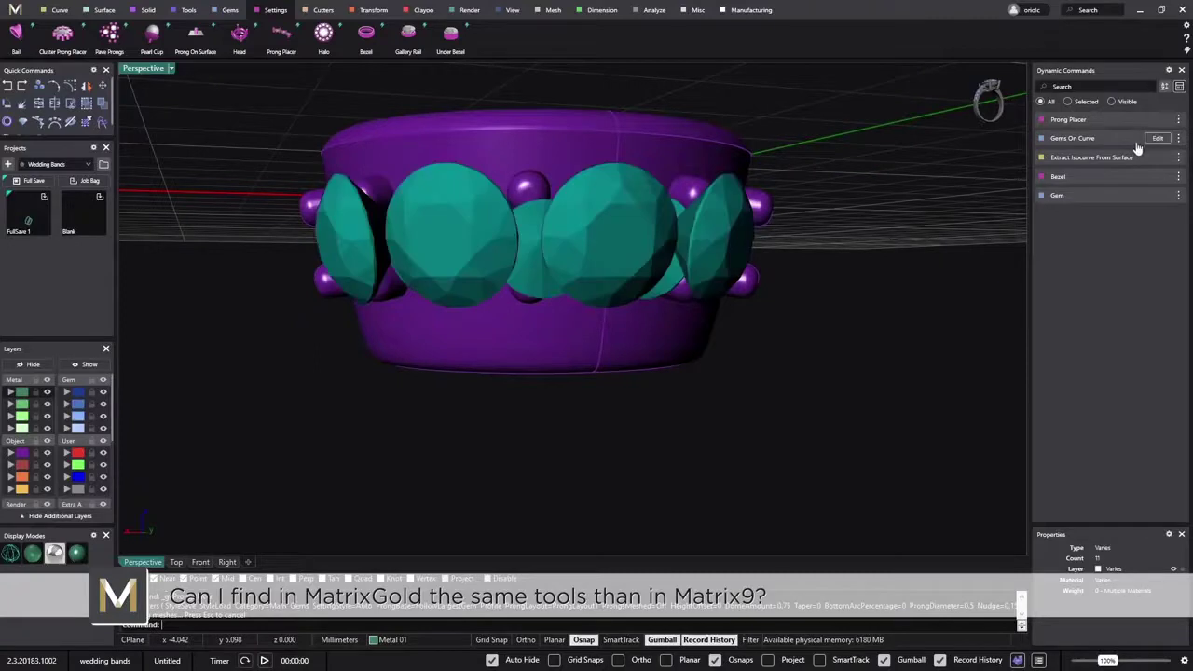
click(1156, 140)
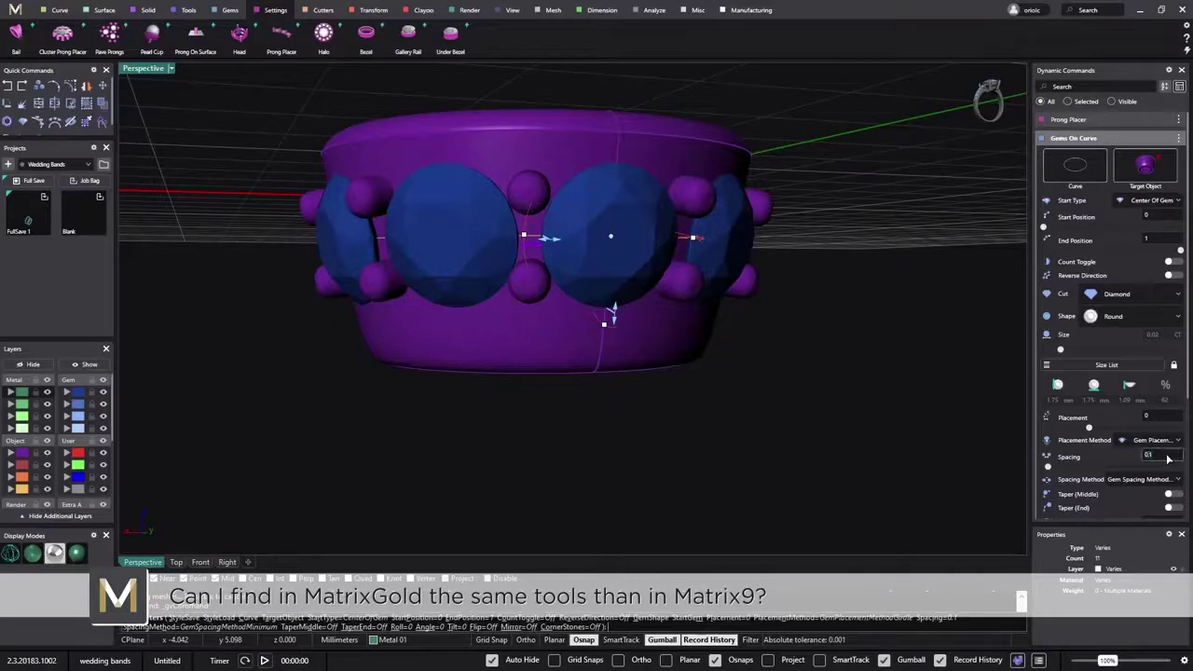
text(0.05)
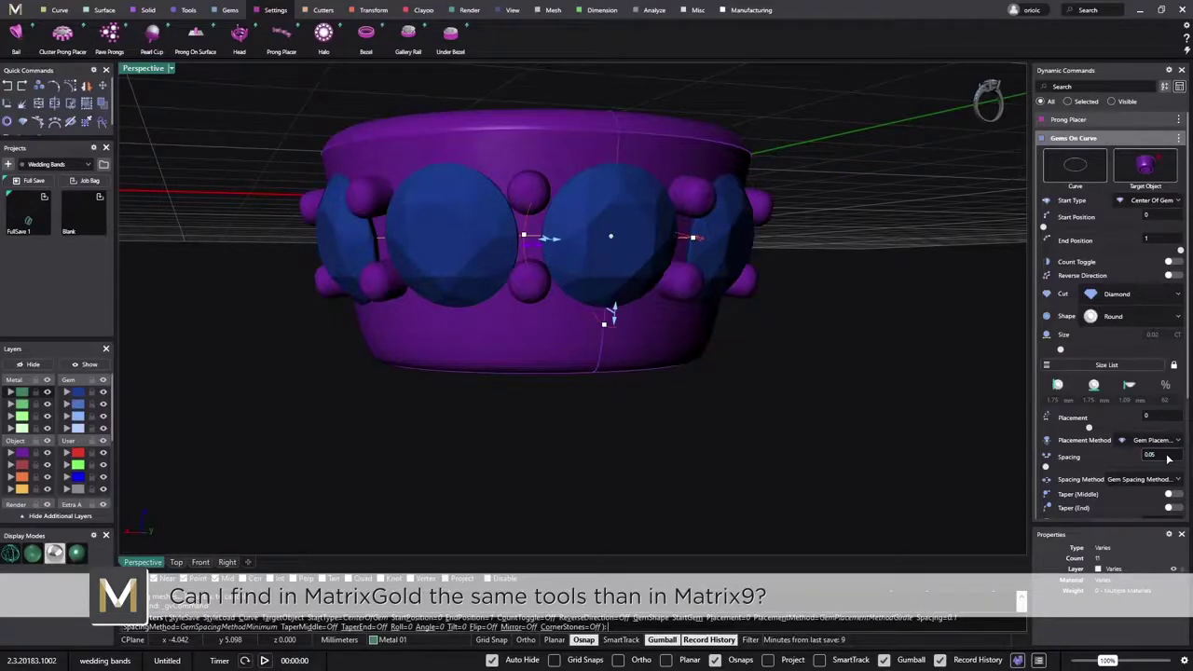
right_drag(866, 343, 794, 317)
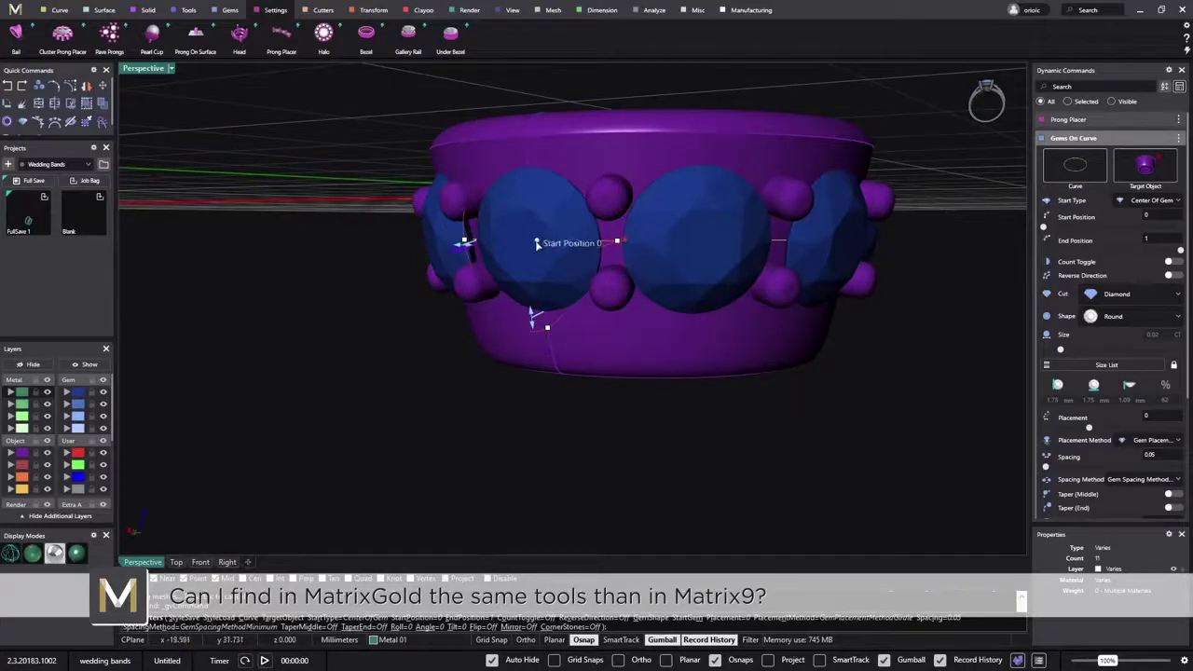
drag(537, 242, 538, 245)
right_drag(658, 362, 852, 367)
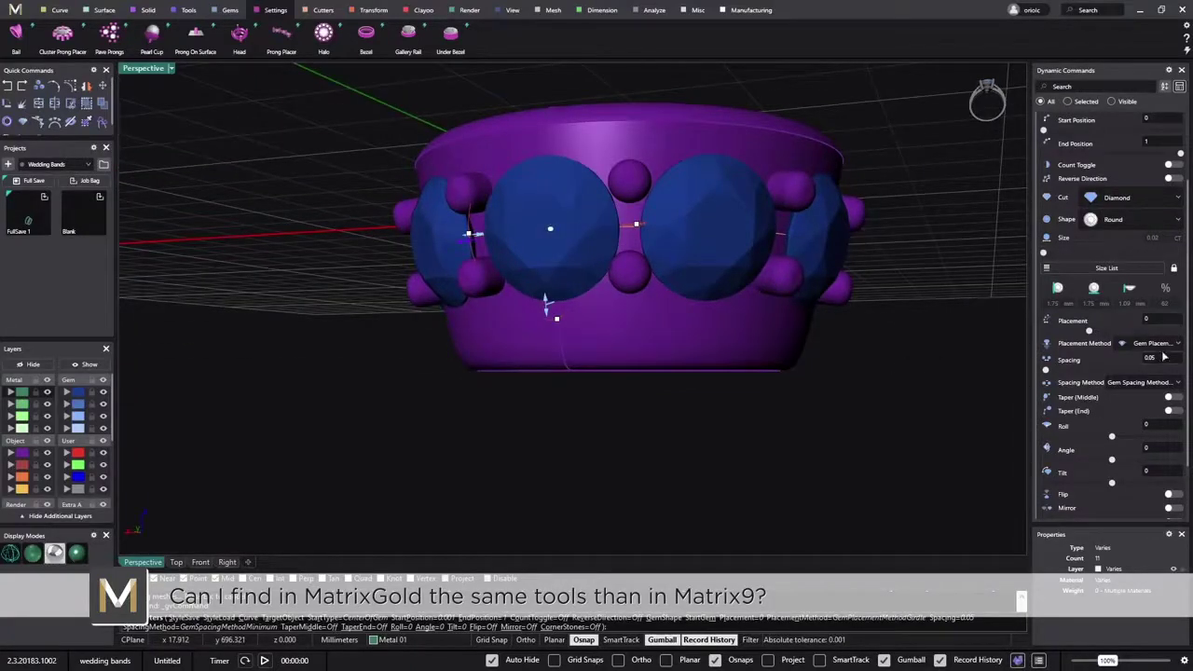
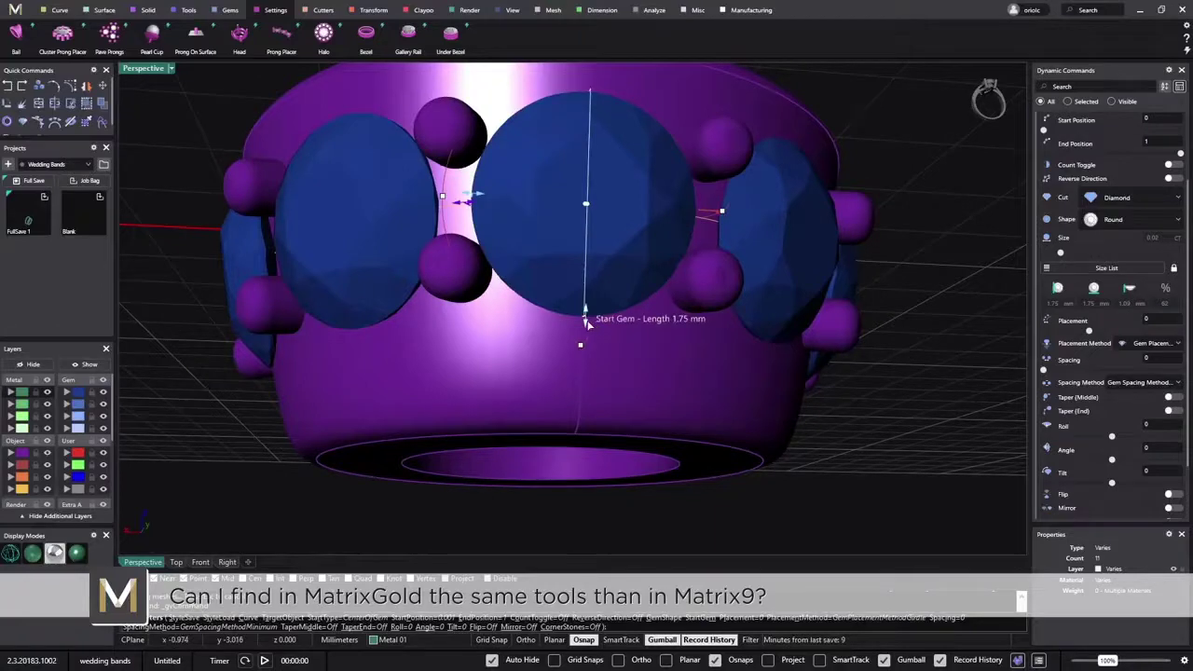
Step: Reduce the starting gem's length to 1.70 mm in the Gems On Curve row around the bezel
drag(587, 324, 589, 317)
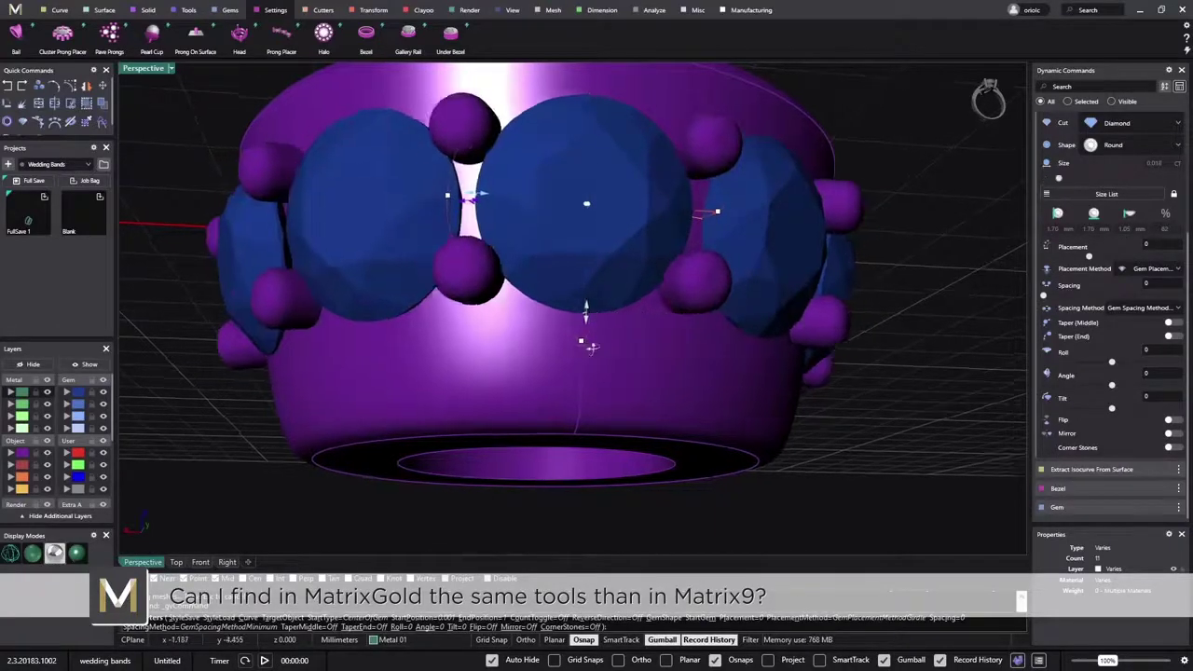
right_drag(589, 346, 439, 361)
scroll(439, 362, down, 6)
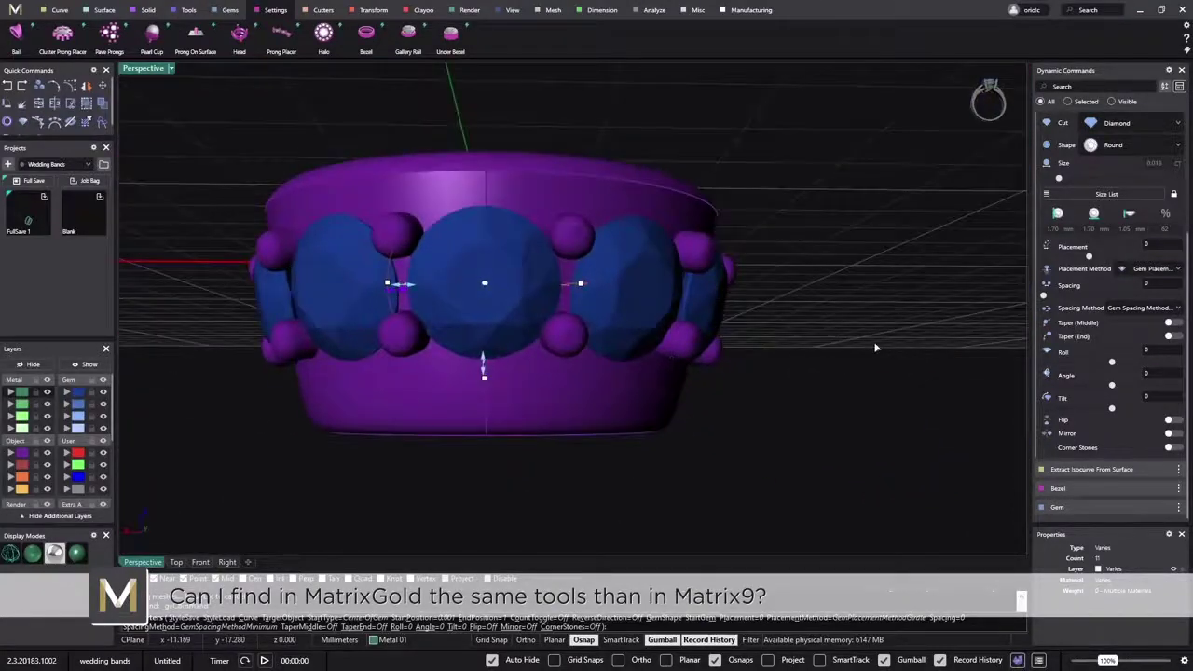
right_click(877, 347)
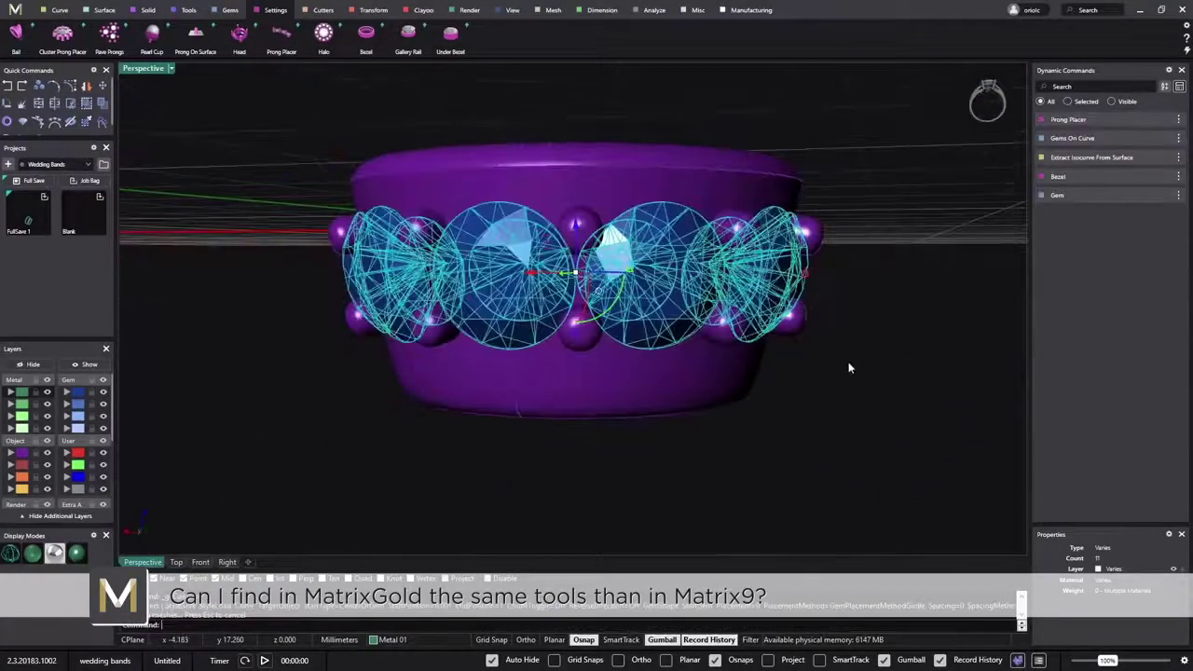
click(926, 346)
Step: Edit the Prong Placer prongs around the bezel, setting their prong depth to 0.4 mm
right_drag(927, 346, 928, 400)
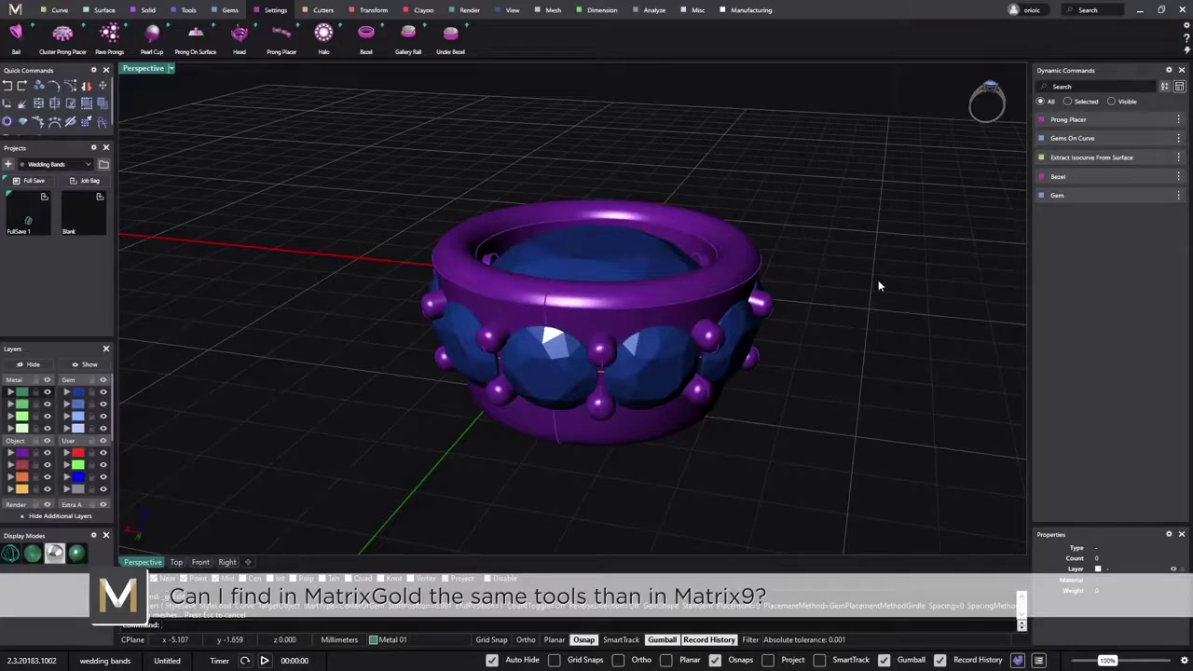
right_drag(878, 286, 732, 365)
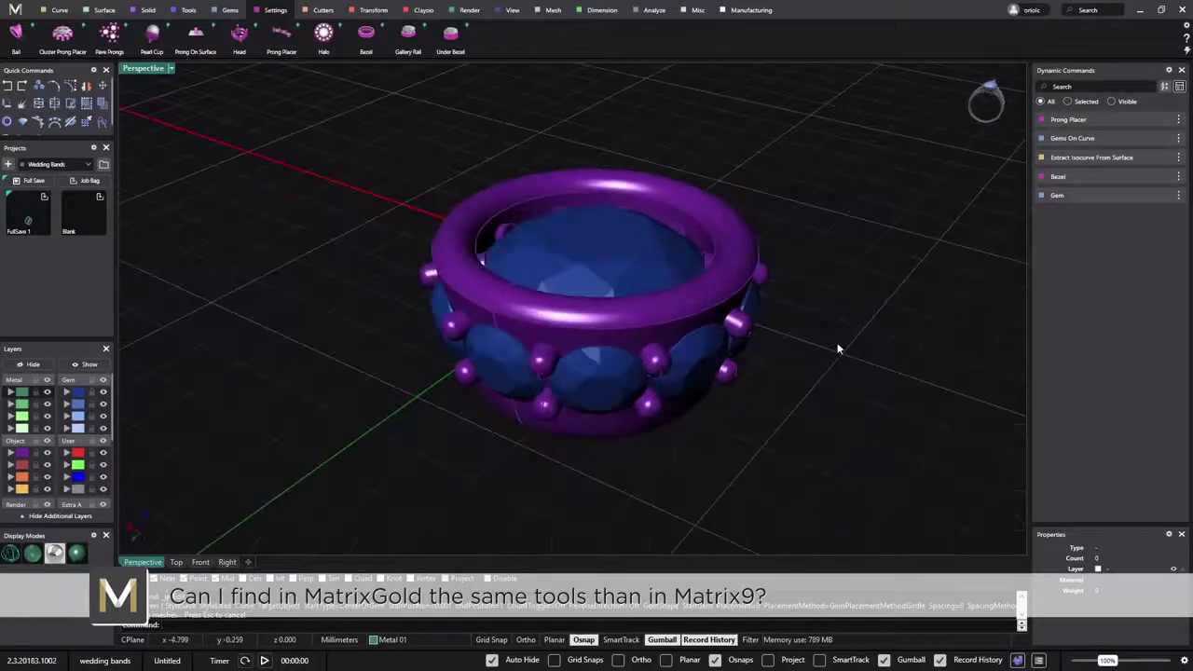
right_drag(838, 349, 900, 378)
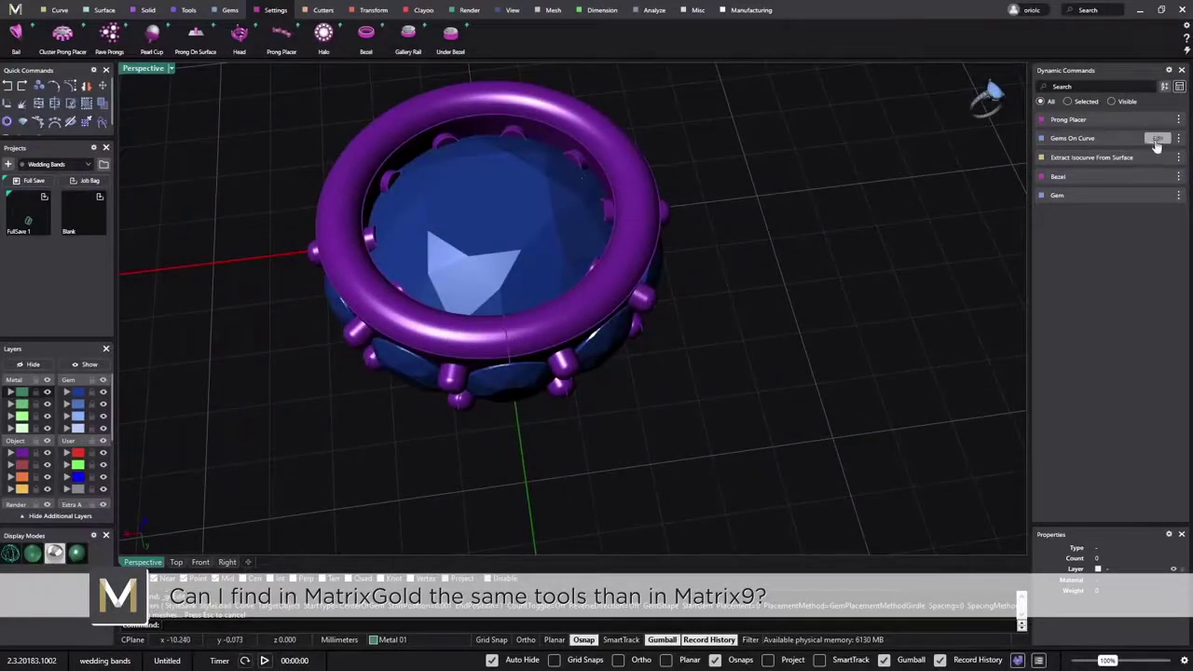
click(1149, 124)
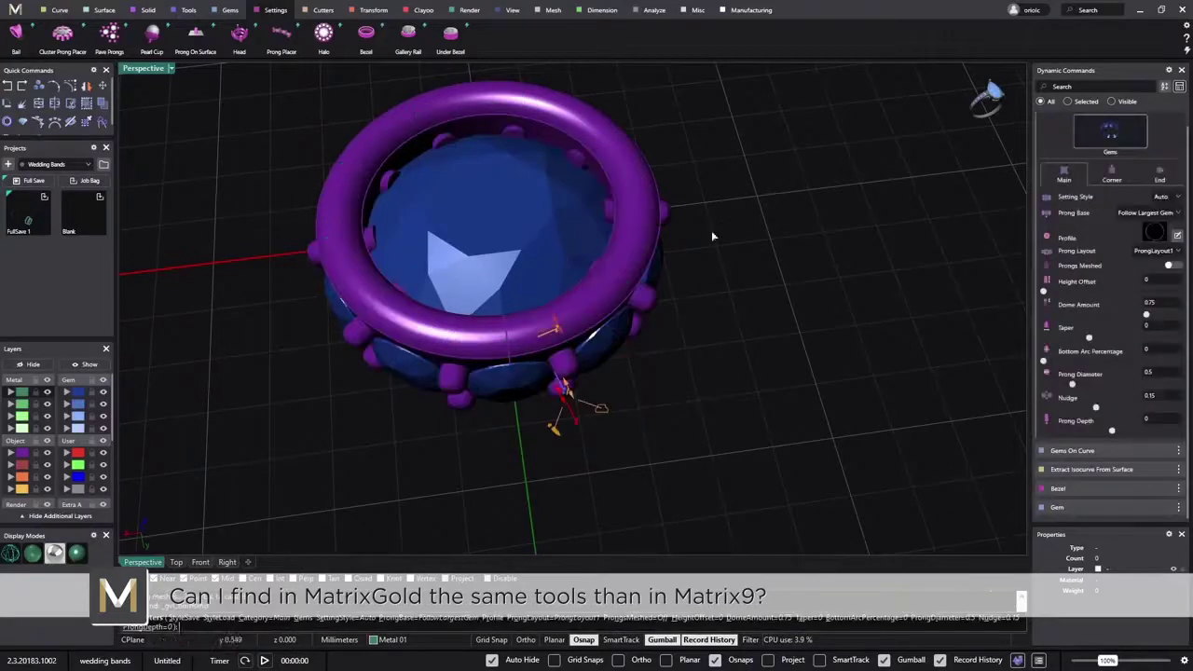
right_drag(624, 348, 759, 326)
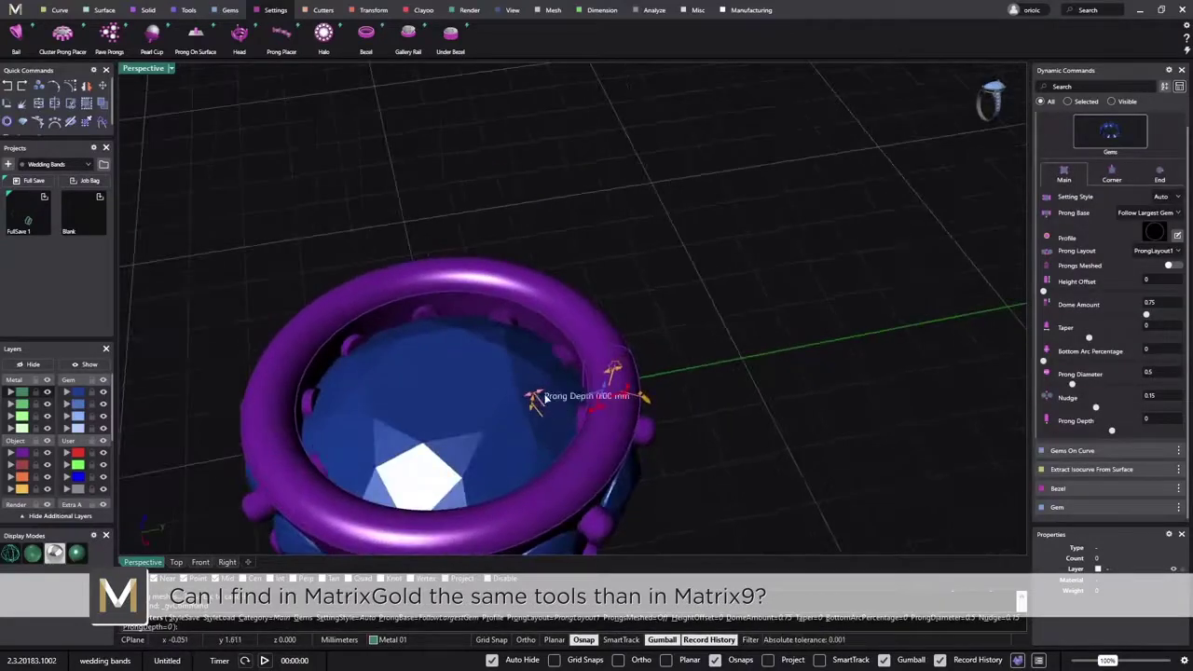
drag(537, 400, 553, 392)
right_drag(679, 382, 790, 451)
right_click(777, 348)
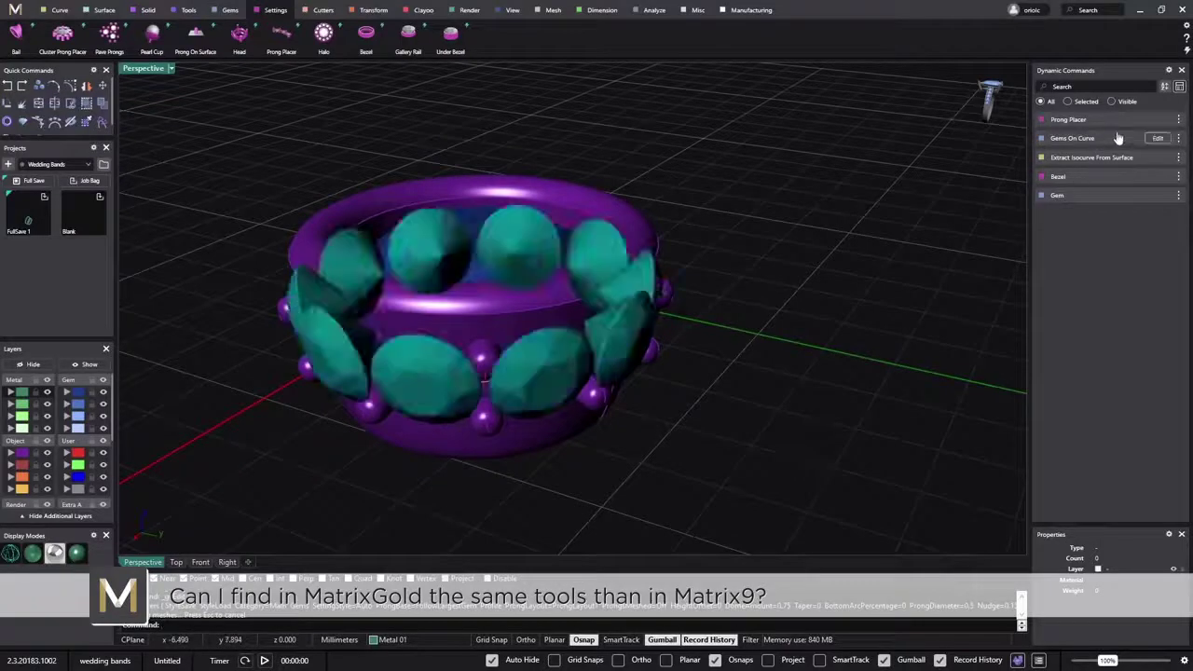
Step: Edit the bezel so that its wall angle is -24 degrees
click(1156, 178)
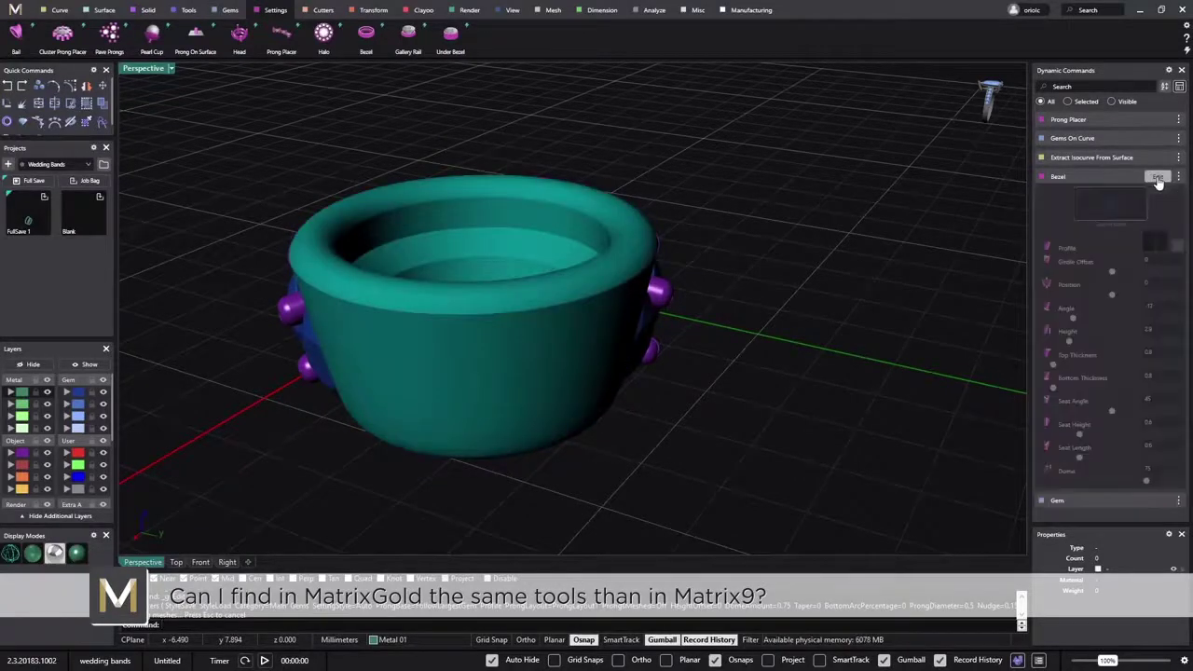
right_drag(817, 266, 900, 320)
mouse_move(668, 451)
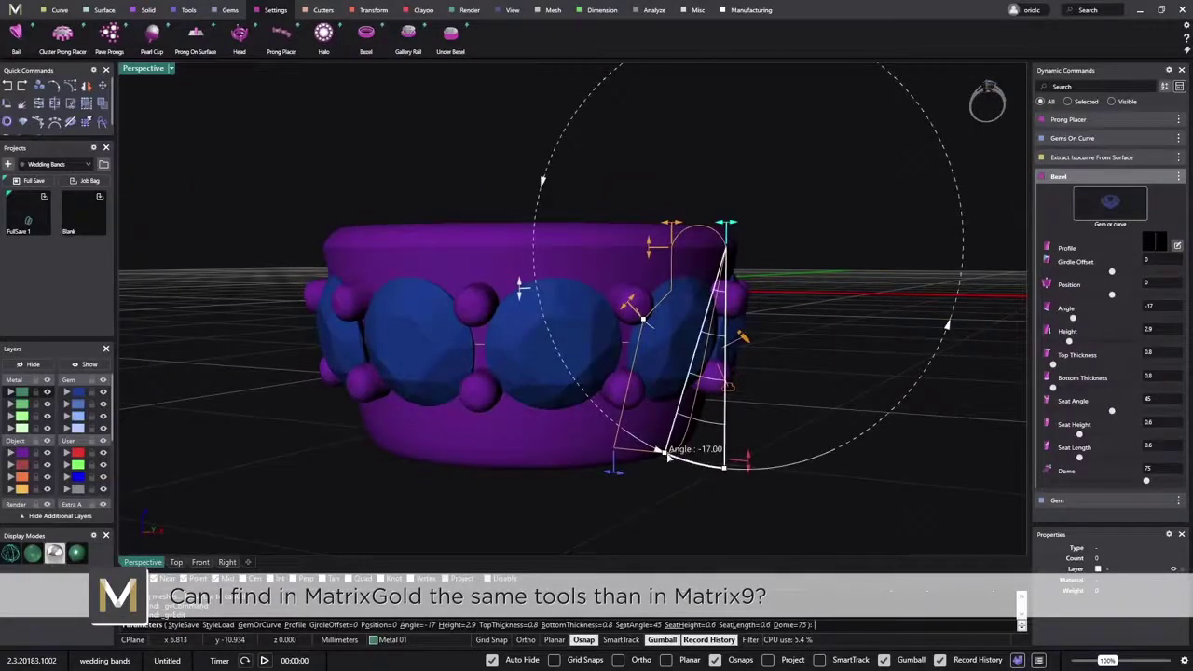
drag(667, 454, 638, 449)
right_drag(824, 442, 746, 412)
right_click(746, 411)
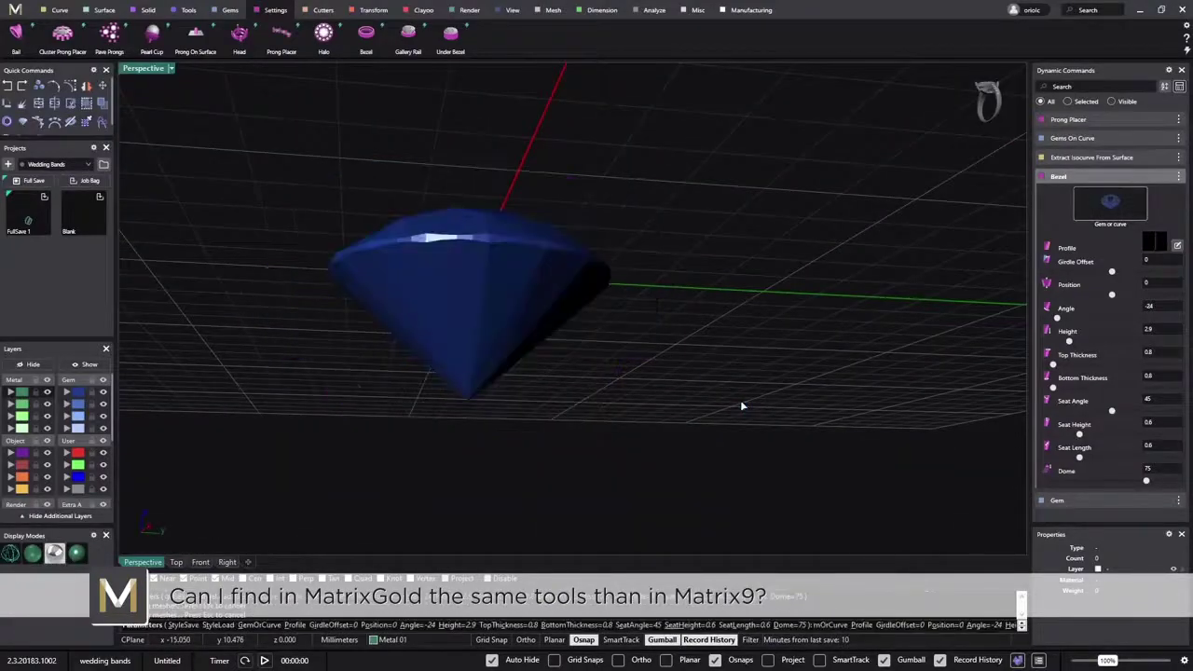
Step: Edit the center gem's shape to an Oval diamond so the whole setting updates to it
right_drag(734, 327, 857, 394)
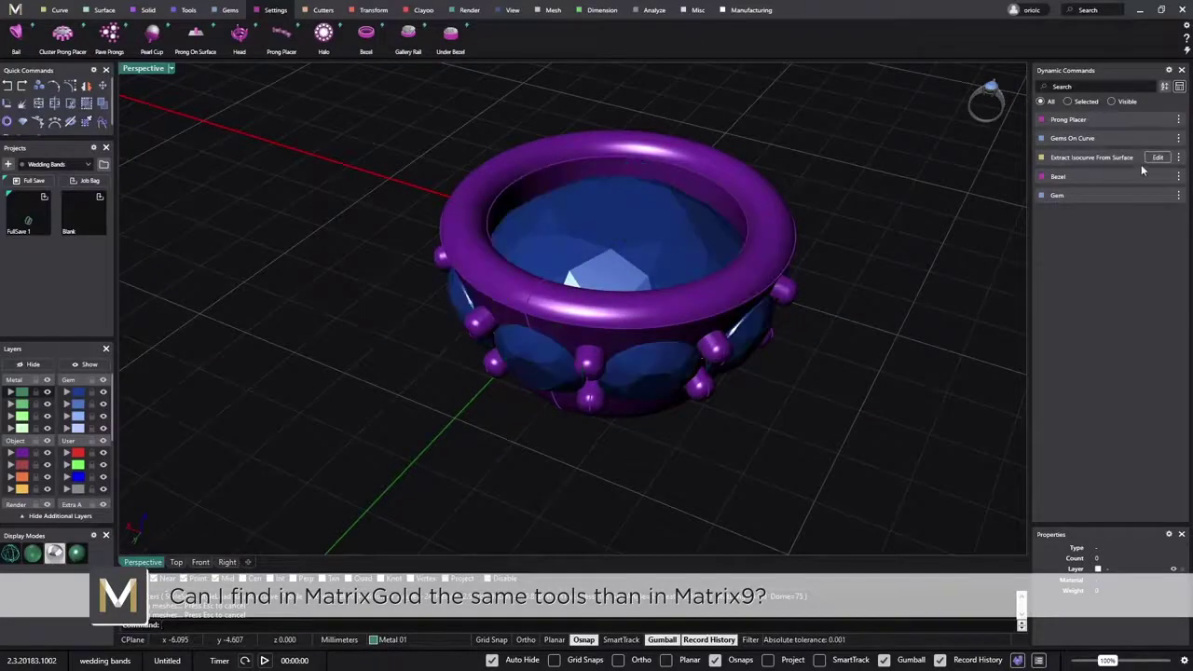
click(1156, 197)
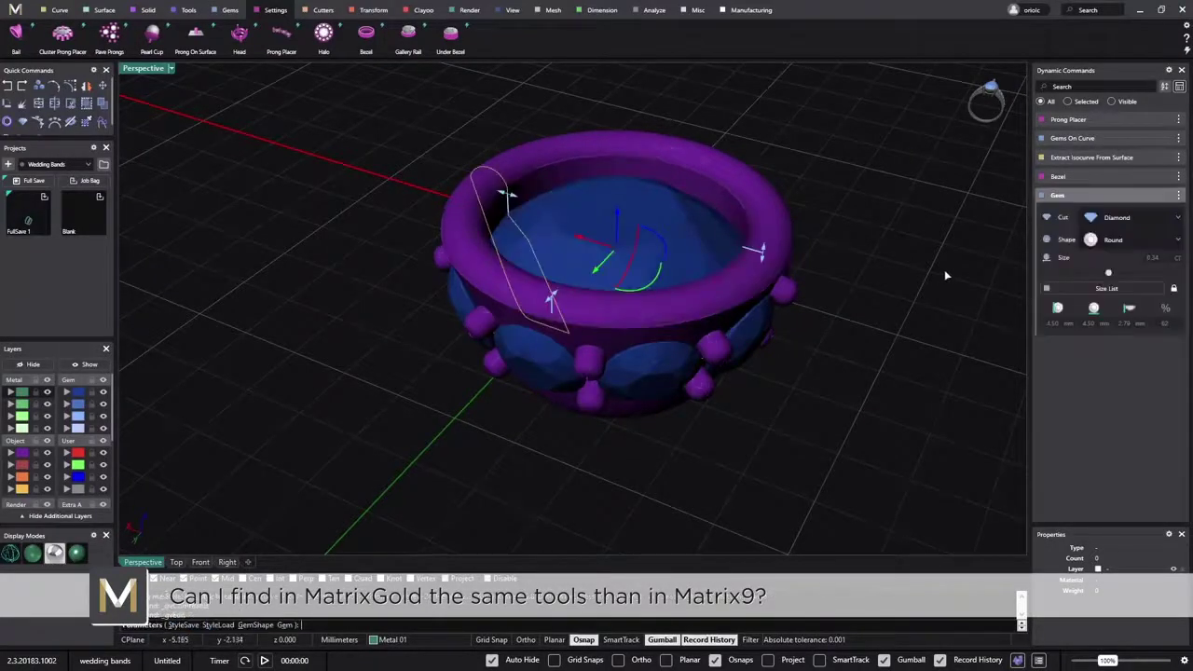
click(1122, 241)
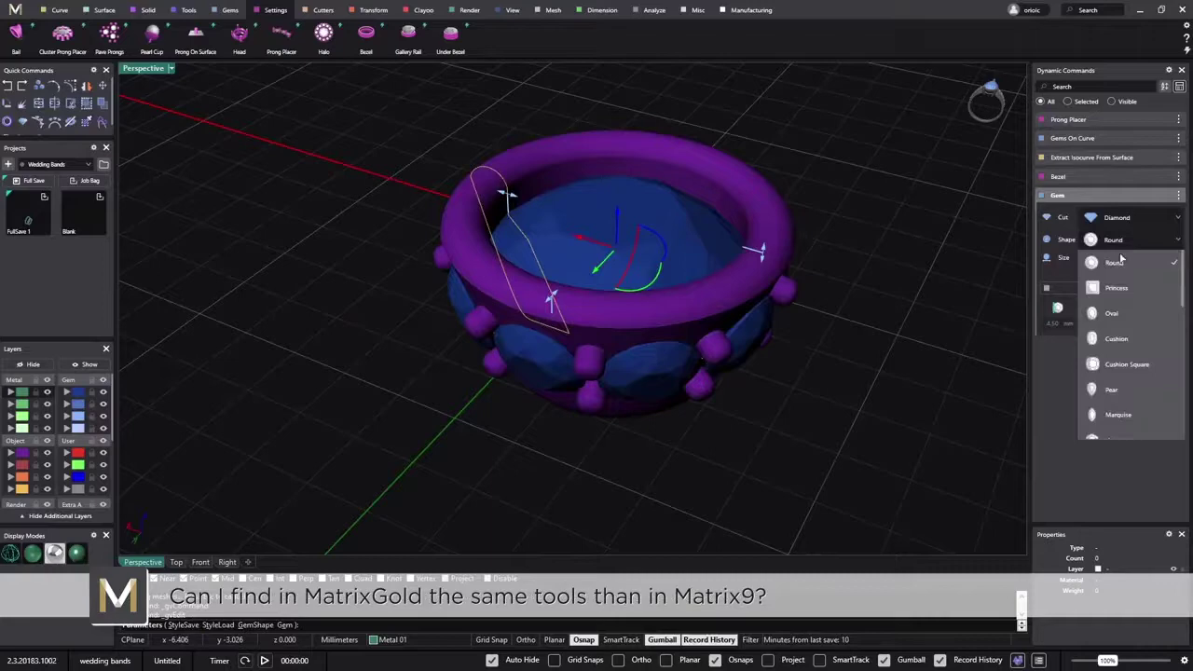
click(1128, 322)
right_drag(946, 327, 809, 350)
right_click(808, 339)
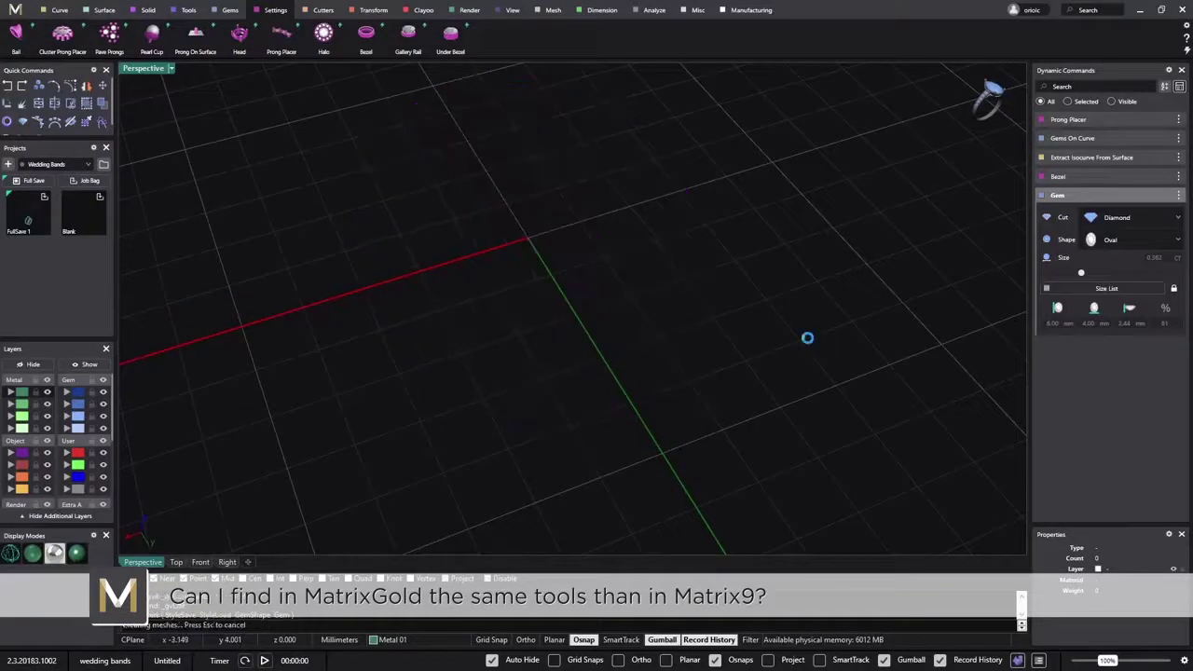
Step: Delete the entire setting, including the center gem, bezel, surrounding gems and prongs
mouse_move(806, 373)
right_down()
mouse_move(882, 291)
mouse_move(823, 256)
mouse_move(670, 207)
right_up()
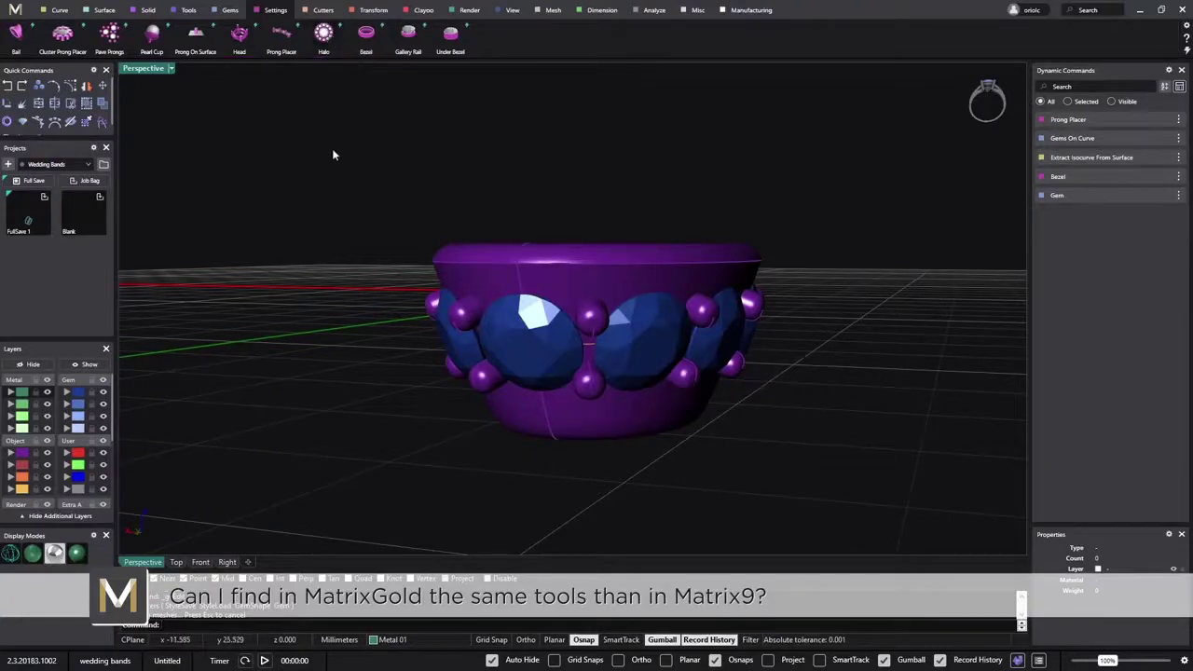
right_drag(332, 155, 445, 172)
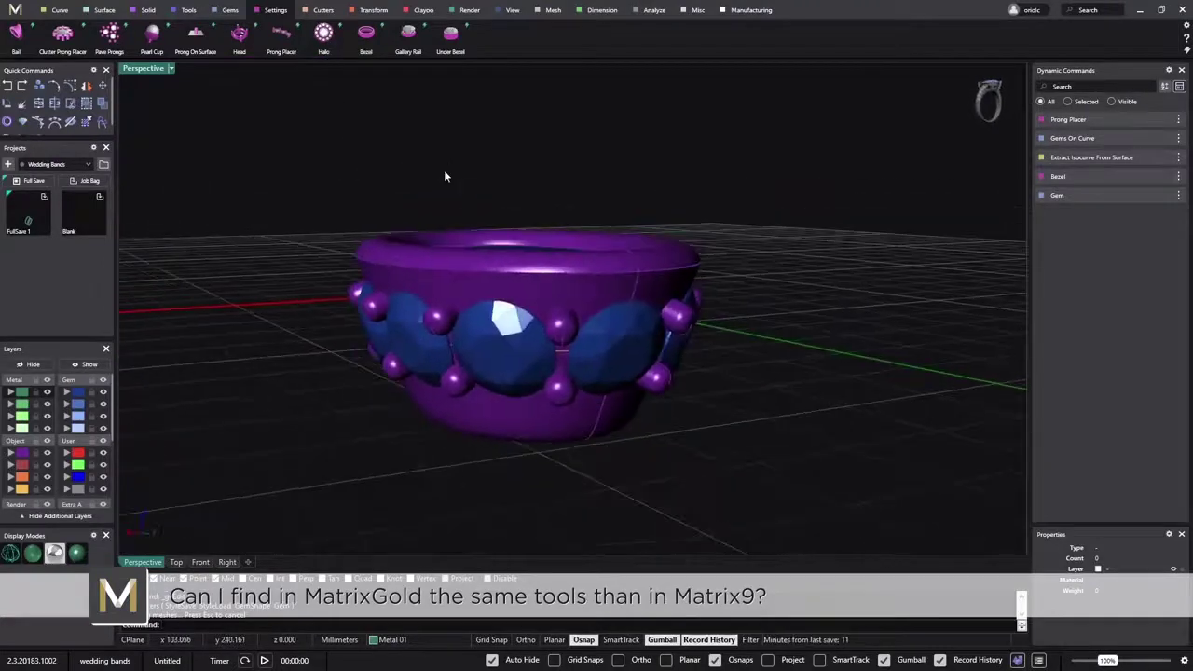
right_drag(900, 306, 770, 377)
shift+right_drag(869, 348, 818, 337)
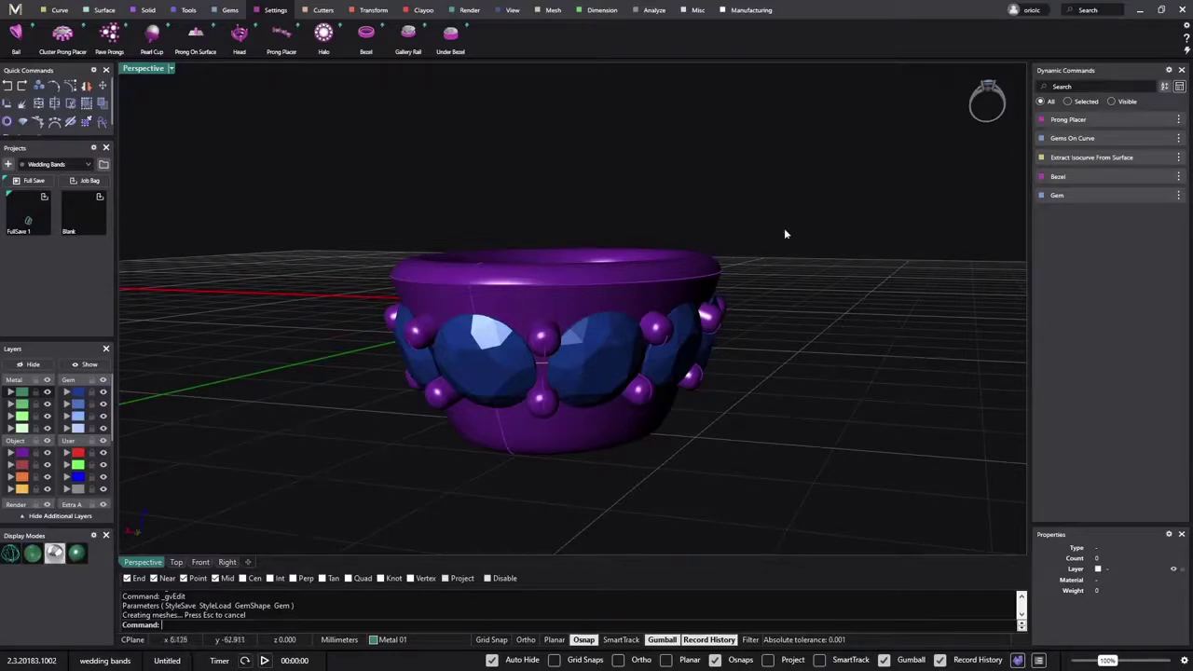
drag(788, 199, 339, 483)
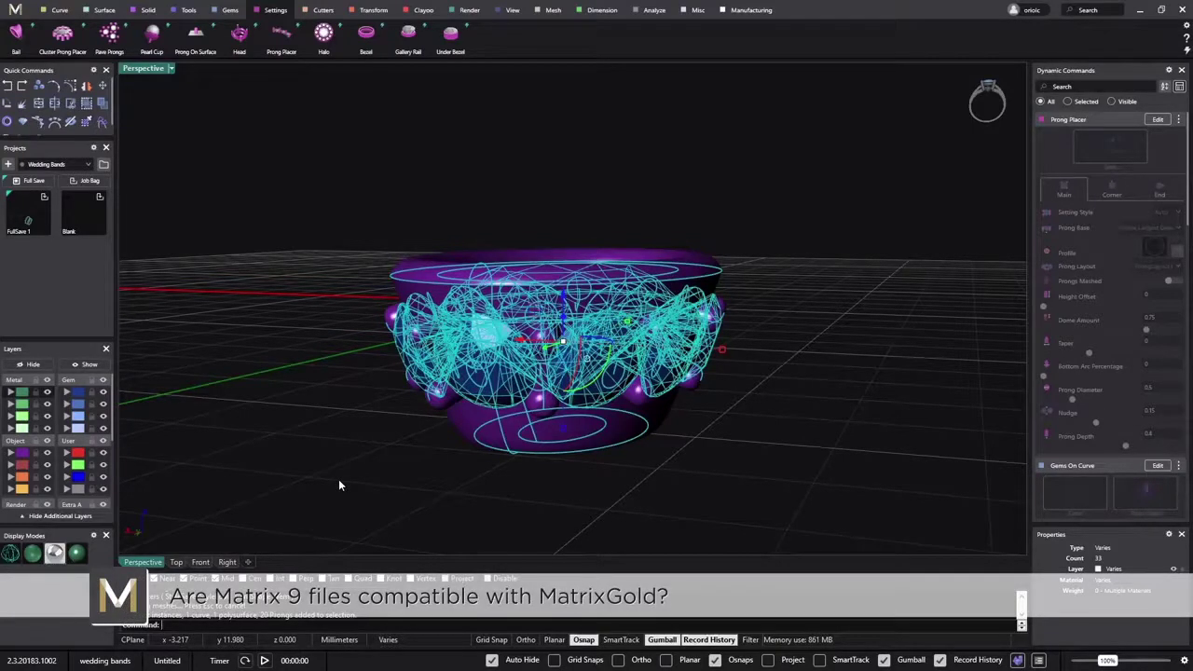
key(Delete)
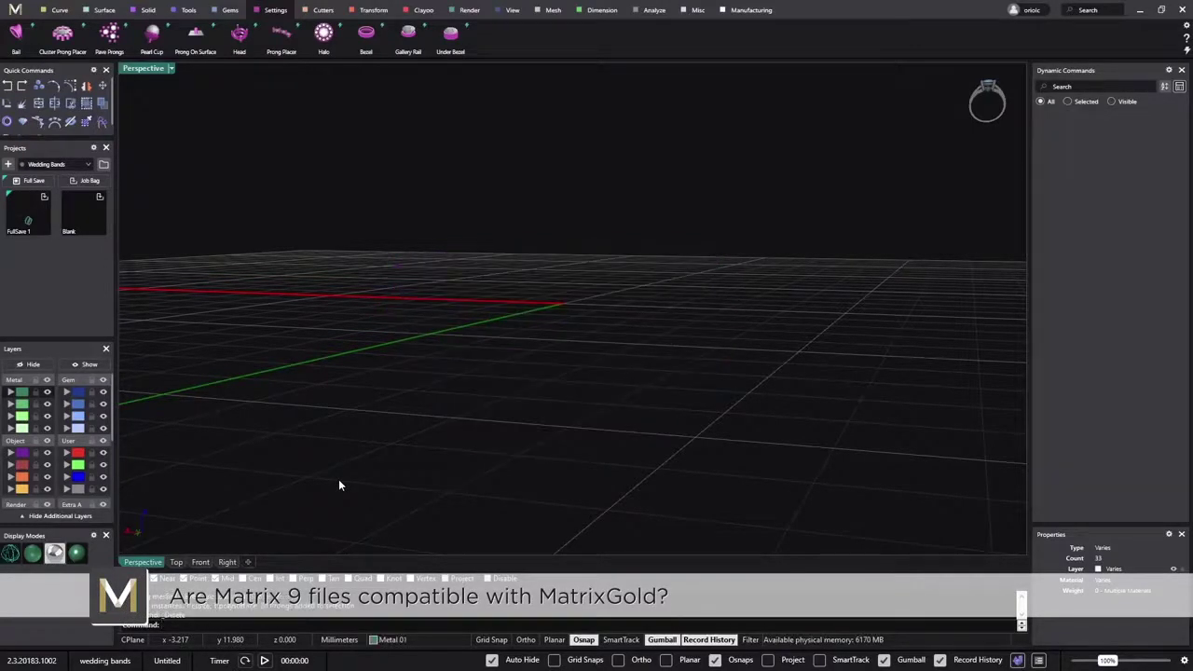
Step: Open the model "matrix file.3dm" from the Documents folder, discarding the unsaved changes to the current model
scroll(666, 280, up, 5)
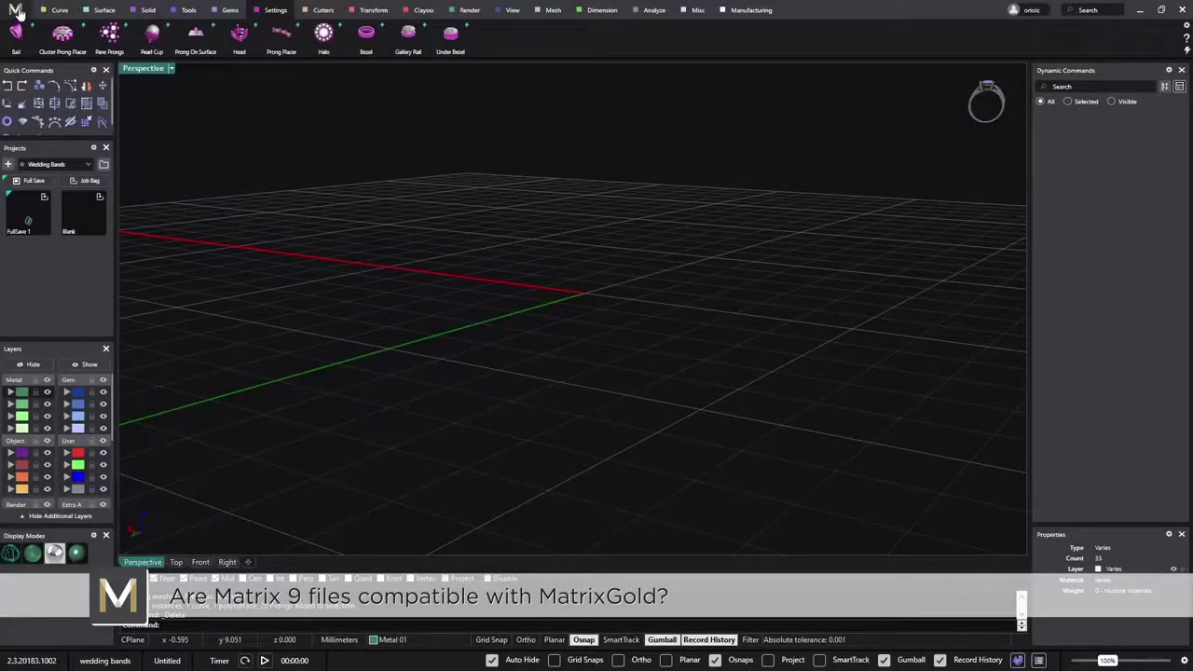
click(15, 10)
click(143, 47)
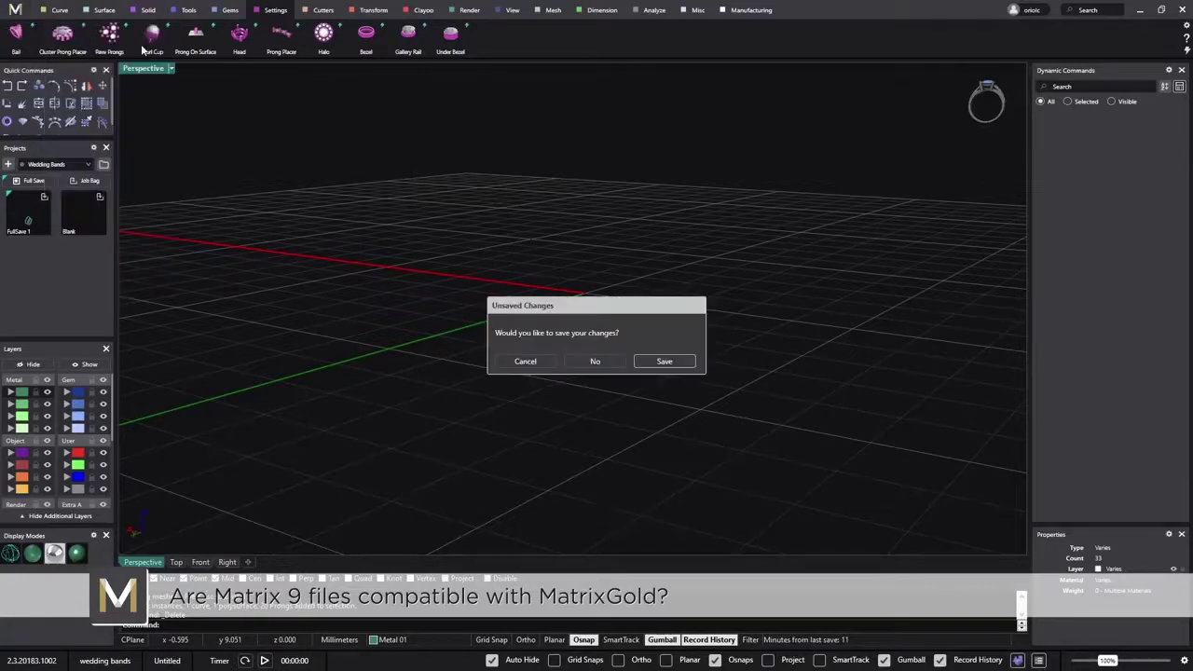
click(587, 361)
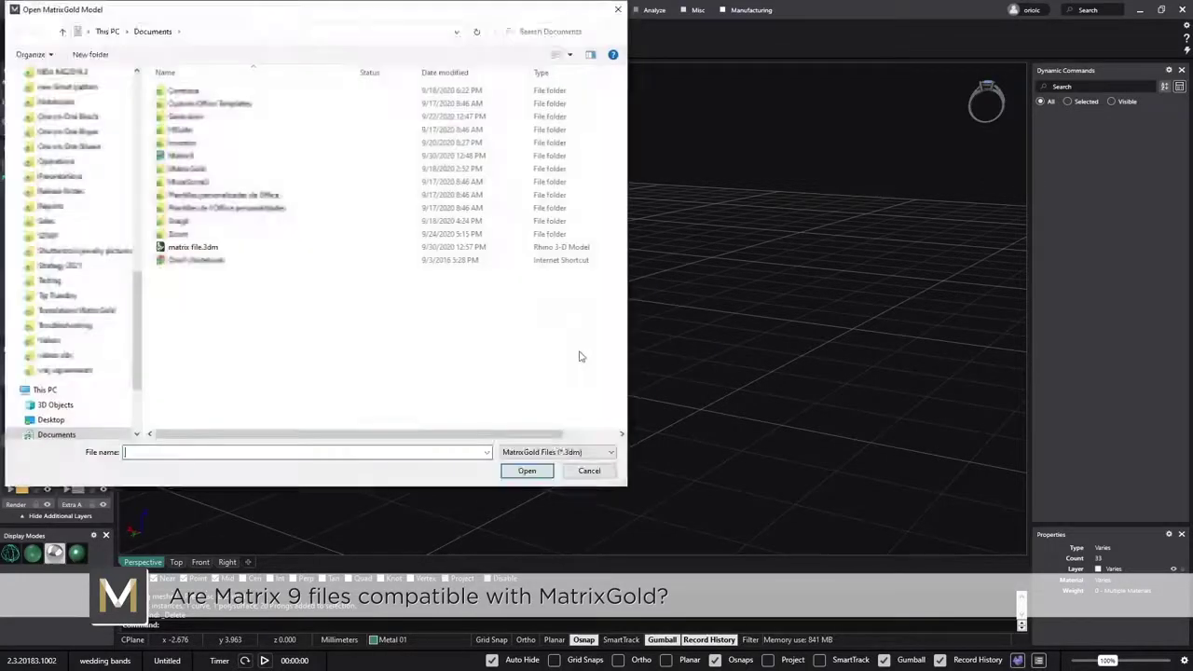
click(233, 247)
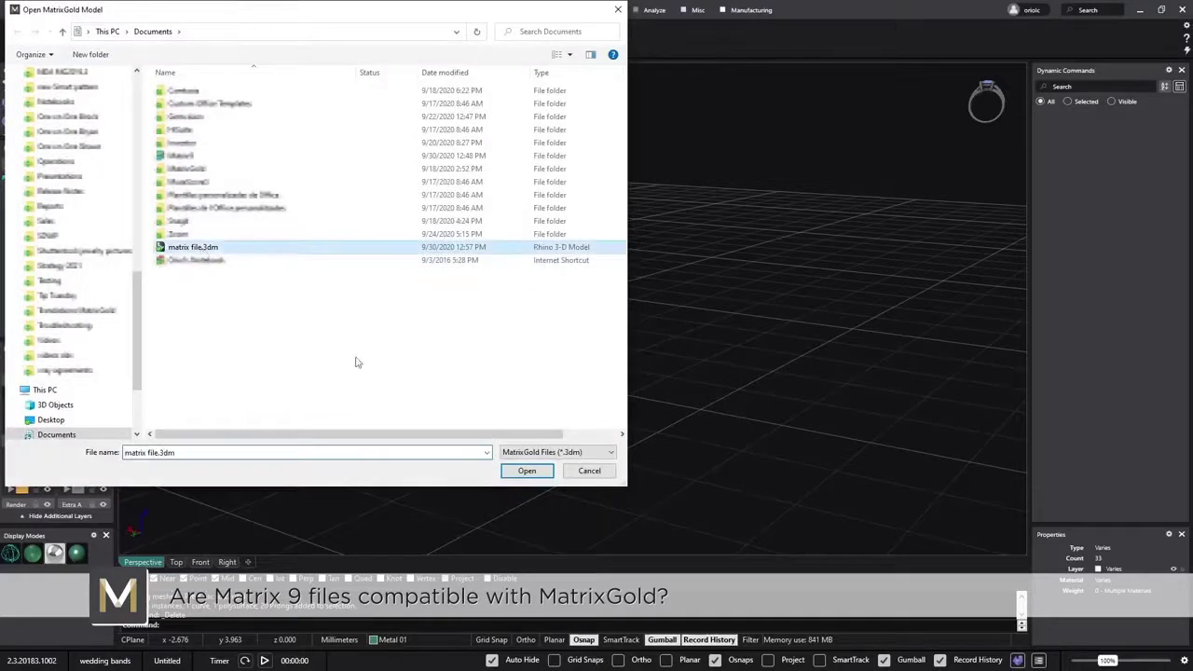
click(545, 473)
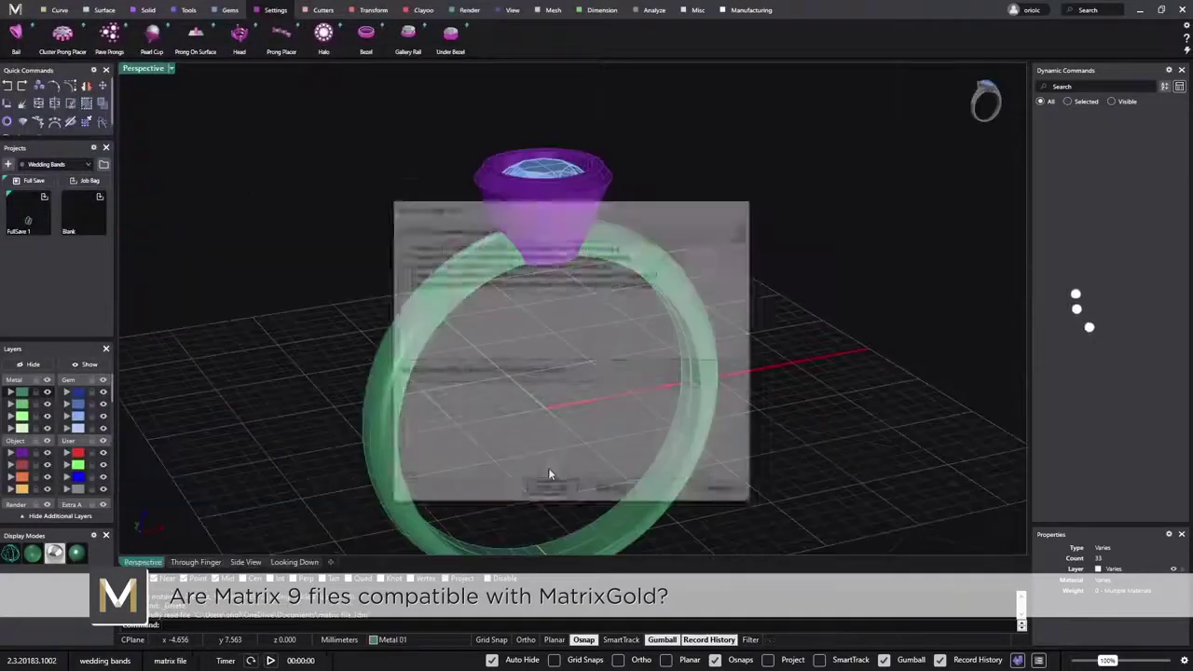
click(718, 492)
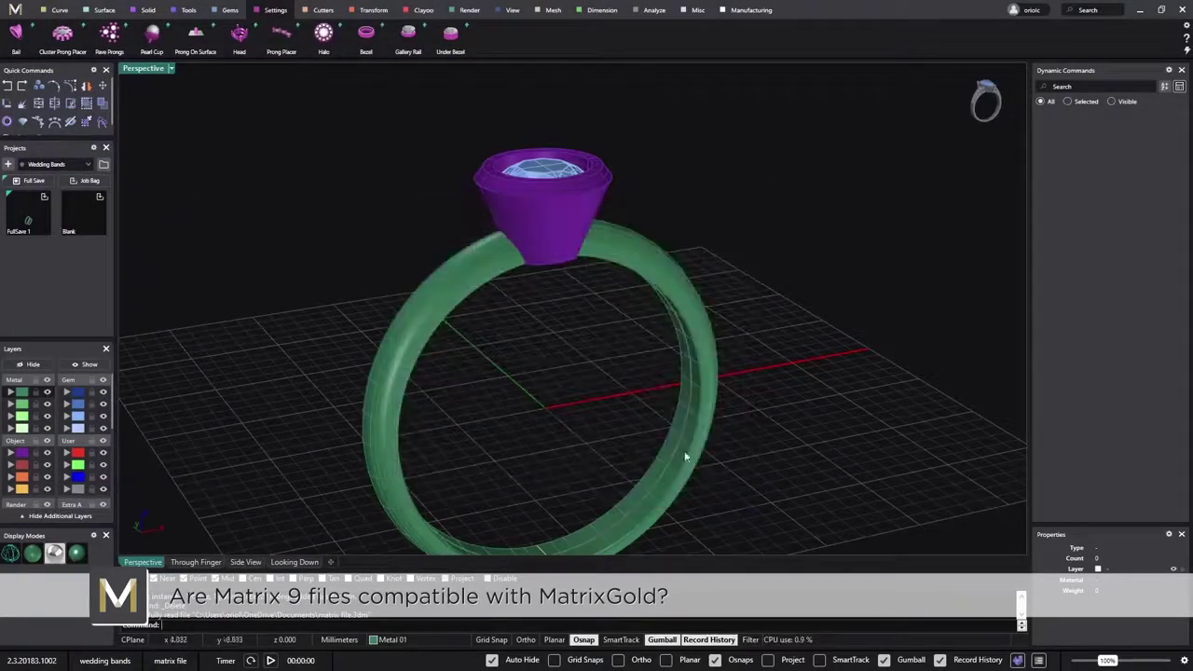
Step: Run Legacy Import on the opened ring to convert its Matrix Gem component into a Dynamic Command
mouse_move(718, 492)
right_down()
mouse_move(568, 388)
mouse_move(425, 392)
mouse_move(410, 308)
mouse_move(531, 293)
mouse_move(596, 362)
mouse_move(571, 417)
mouse_move(510, 406)
mouse_move(593, 367)
mouse_move(553, 392)
right_up()
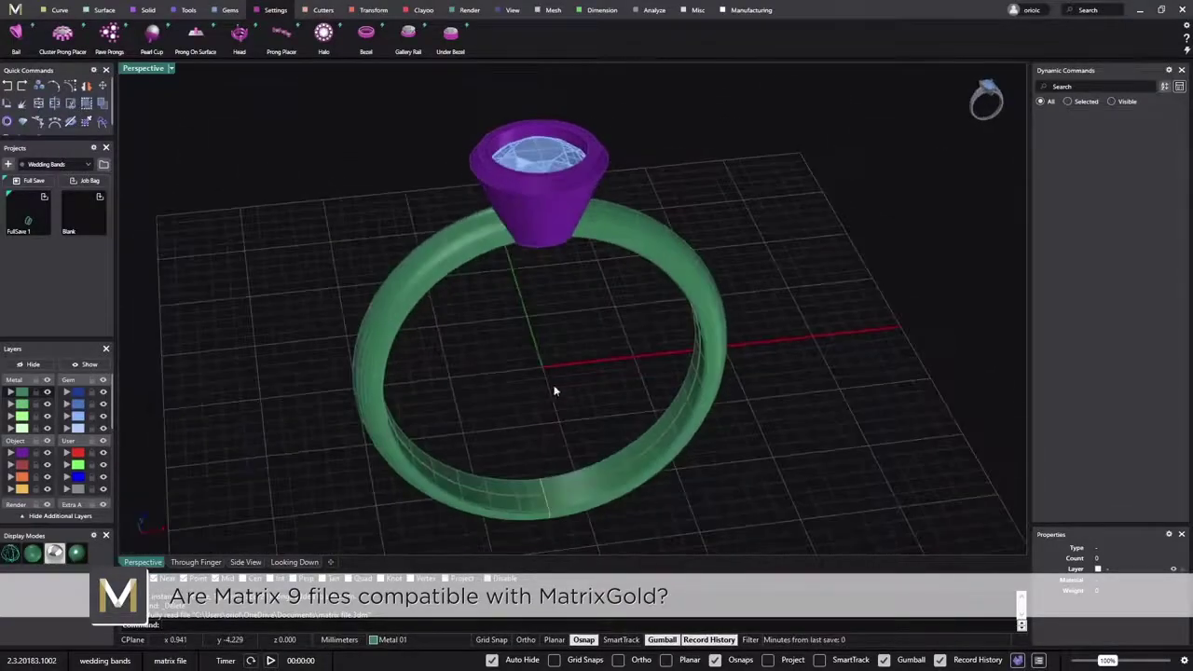
right_drag(521, 205, 700, 293)
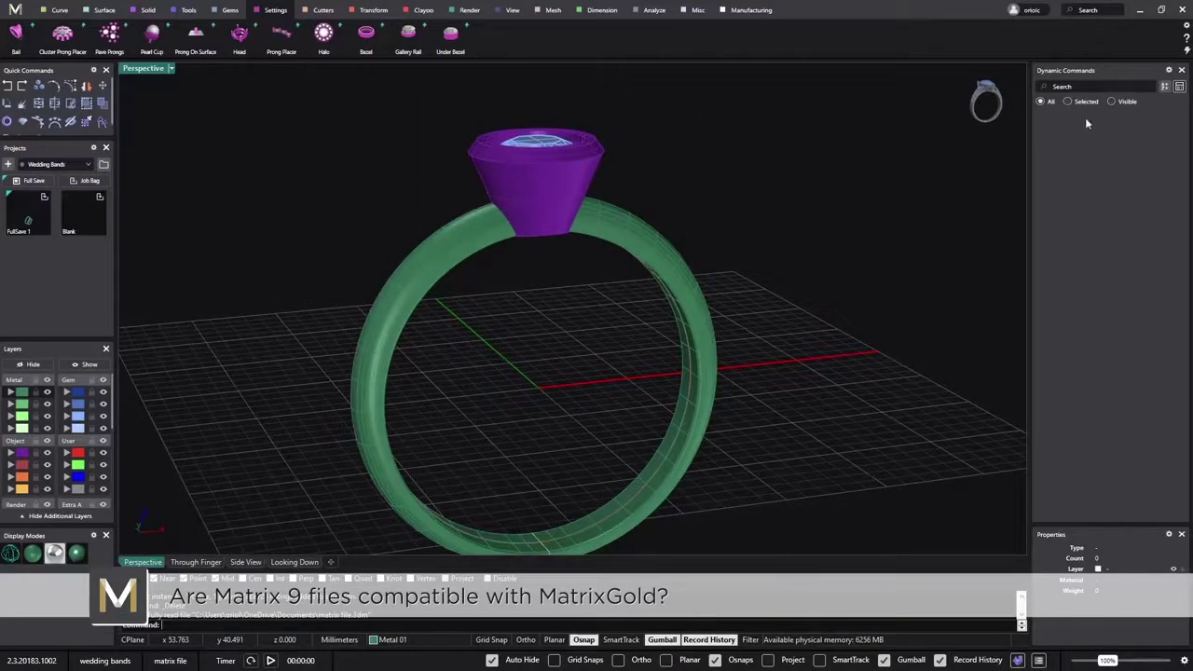
right_drag(730, 188, 727, 228)
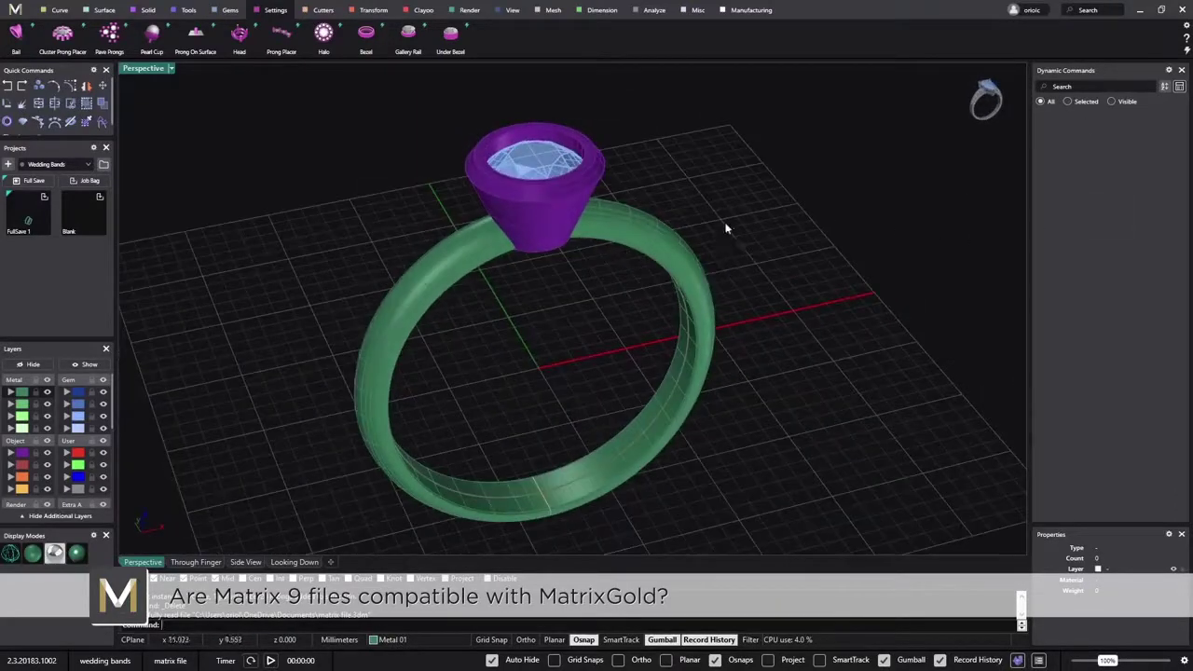
click(15, 12)
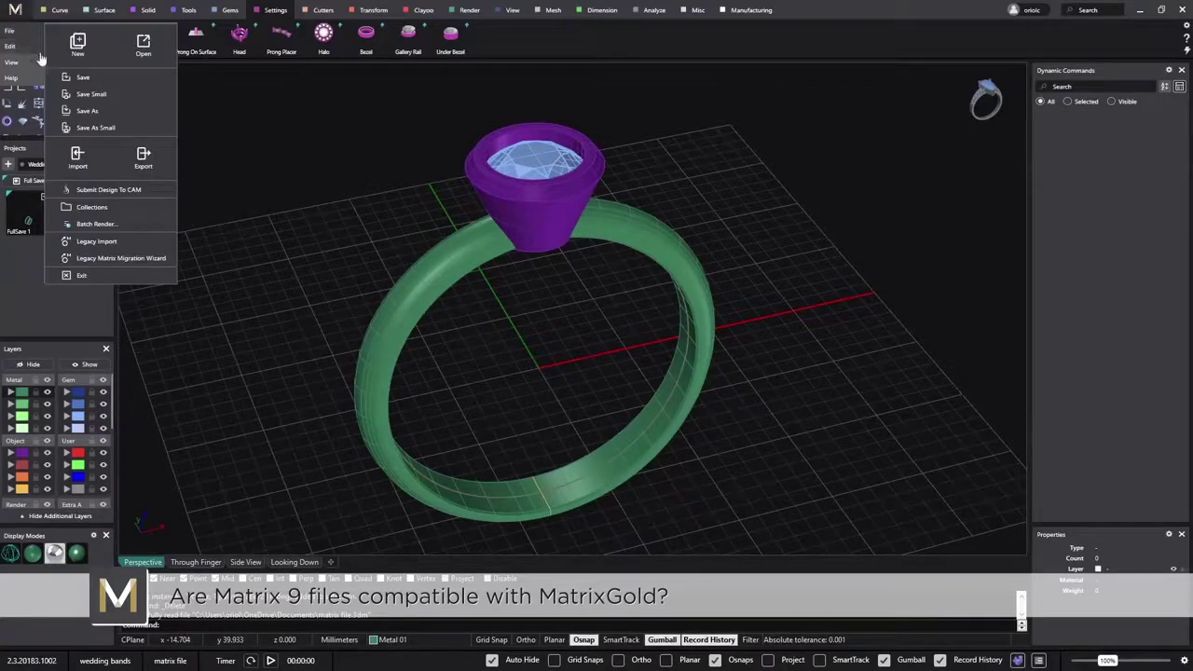
click(97, 241)
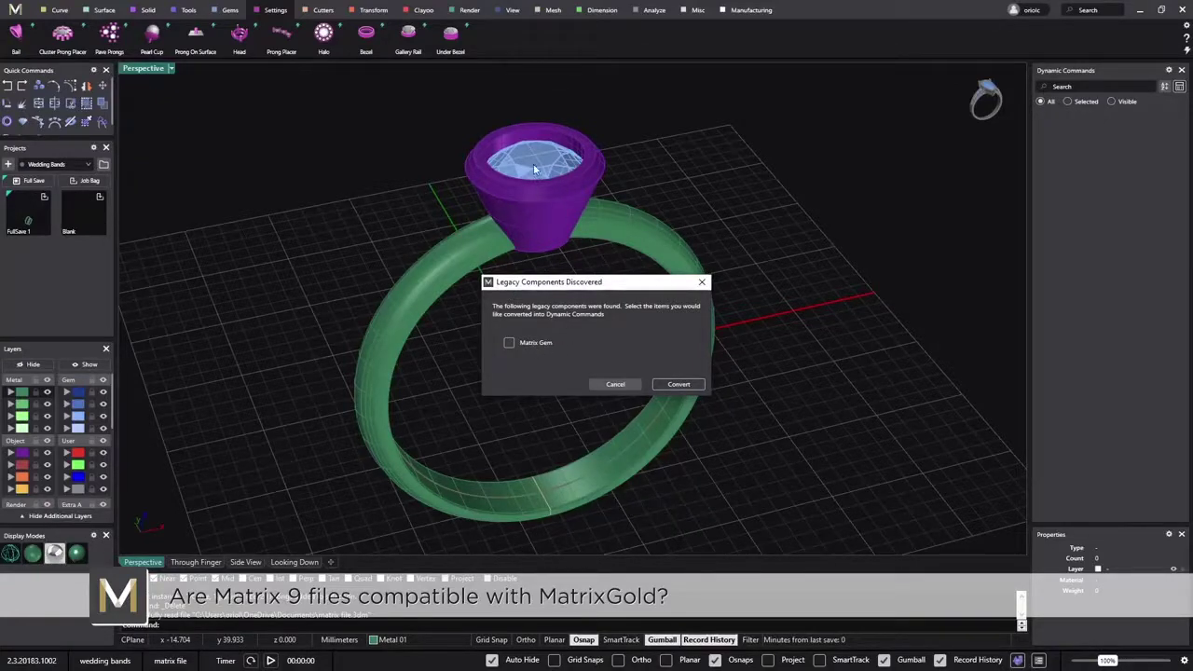
click(681, 384)
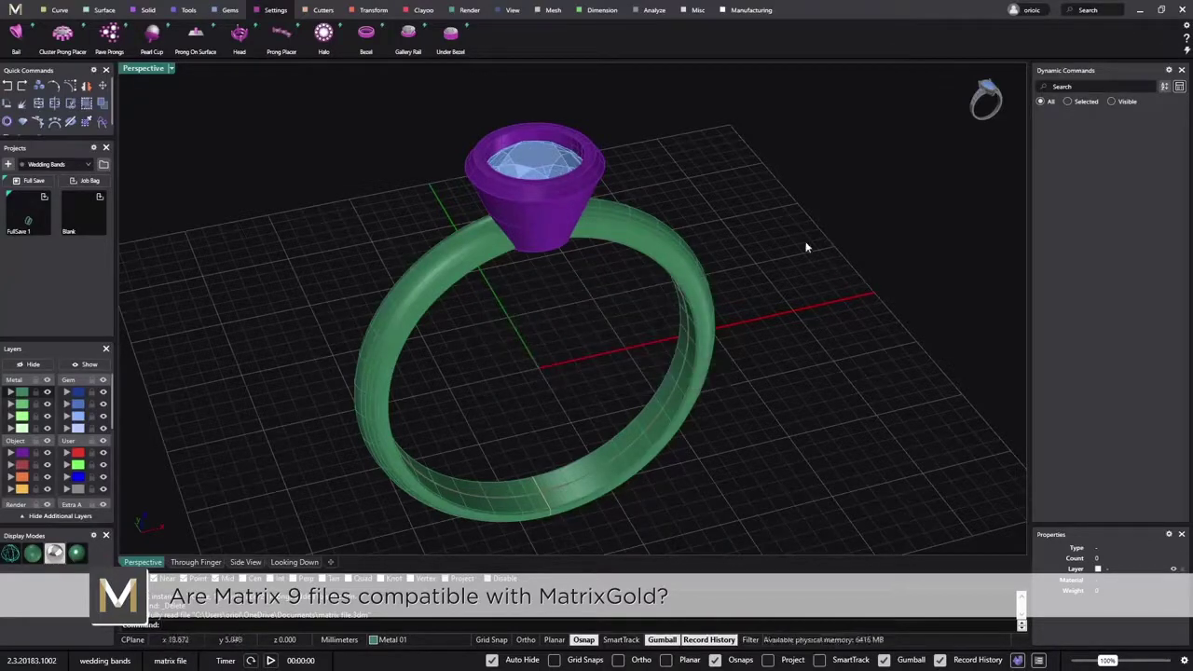
Step: Convert the ring's imported center gem into an editable Gem component with Gem Override
right_drag(808, 248, 836, 264)
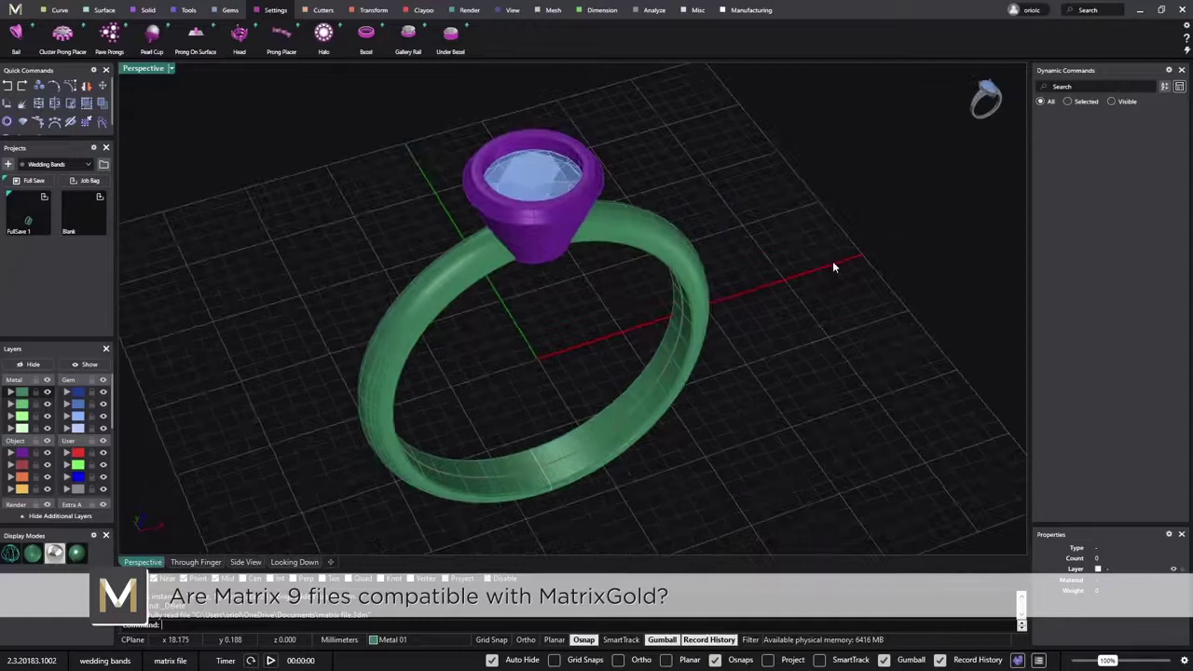
click(534, 179)
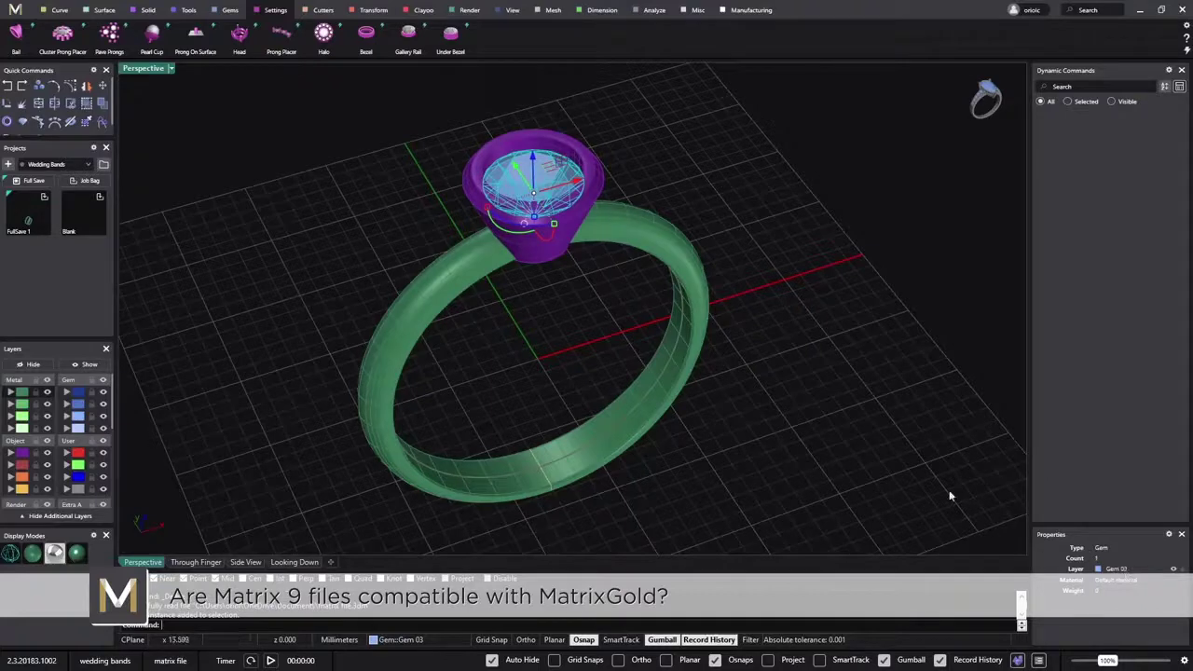
click(851, 397)
right_drag(851, 397, 847, 355)
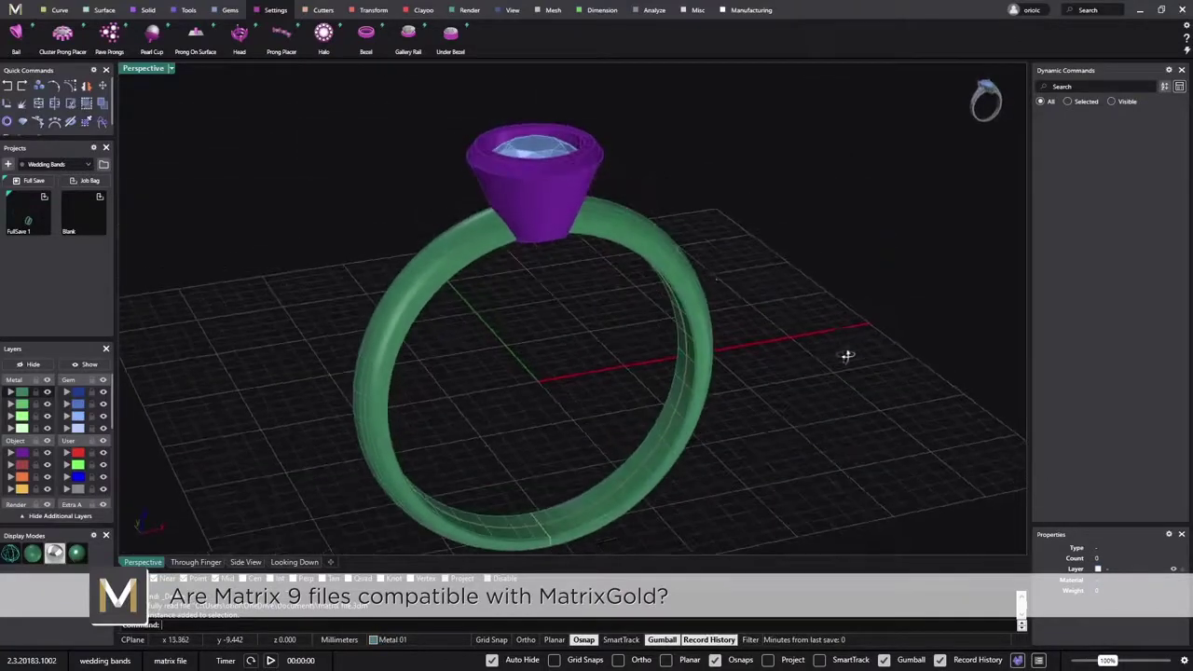
click(544, 143)
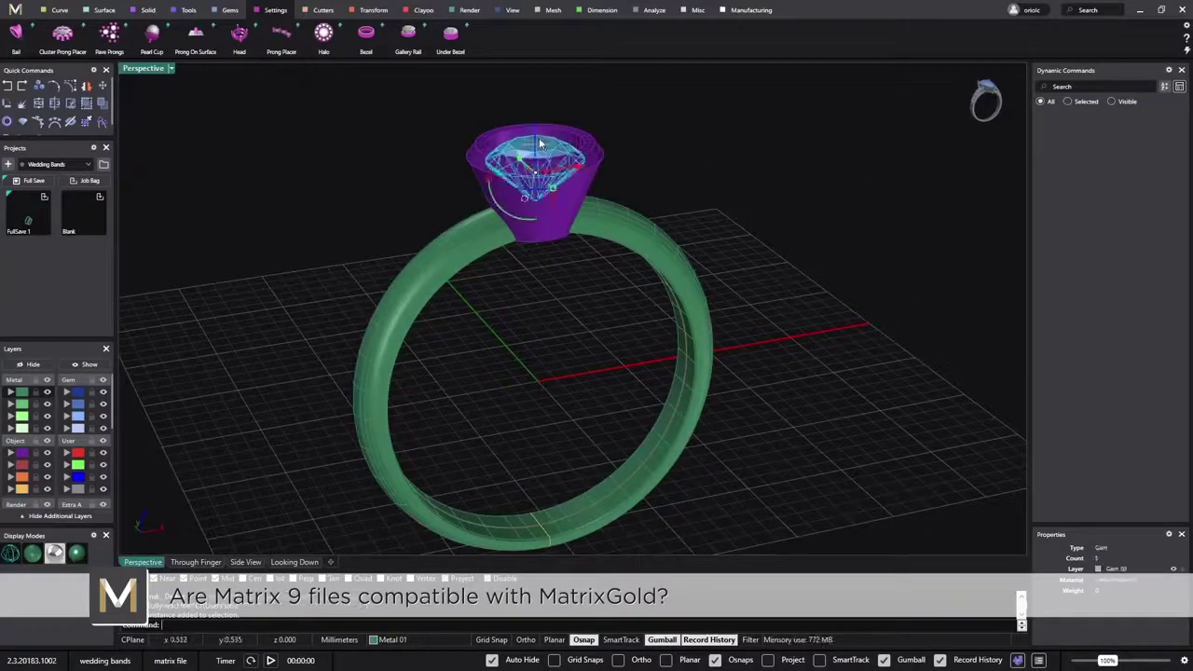
click(230, 11)
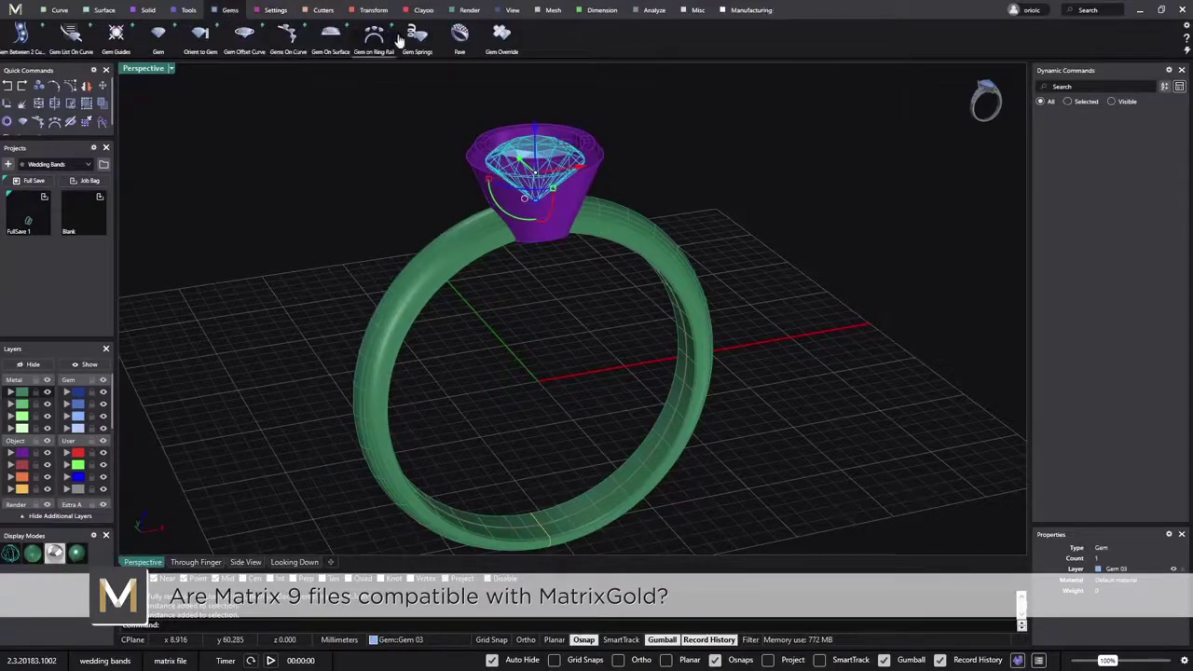
click(503, 42)
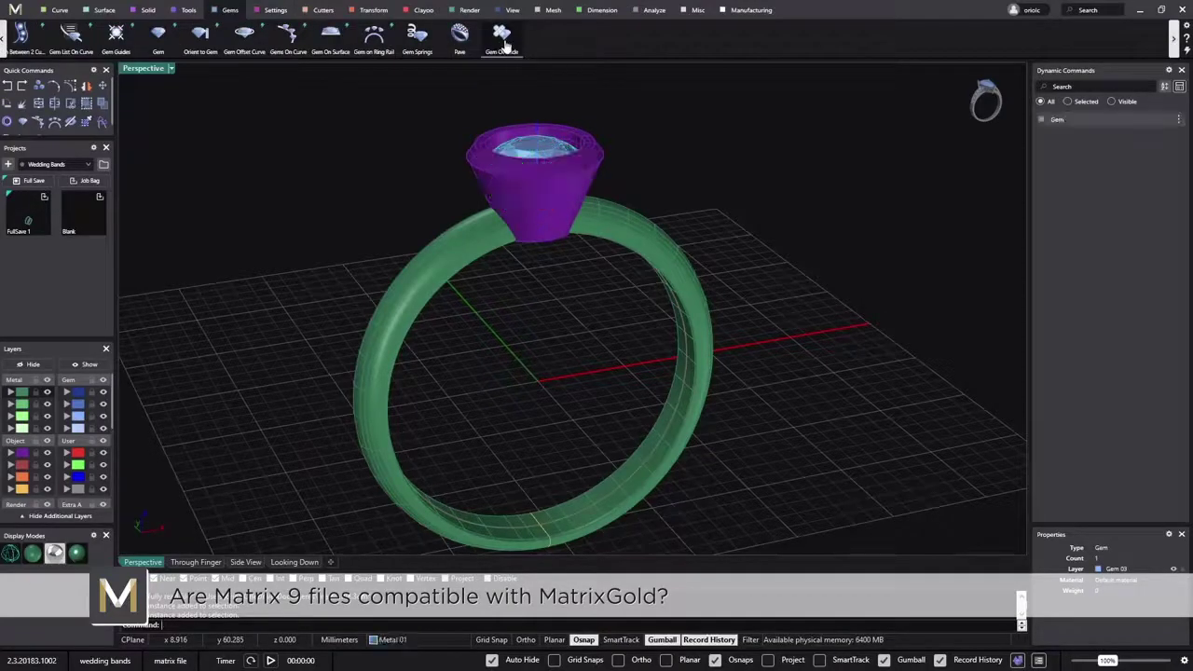
Step: Edit the Gem component, setting both the length and the width of the round diamond to 4 mm
mouse_move(1079, 124)
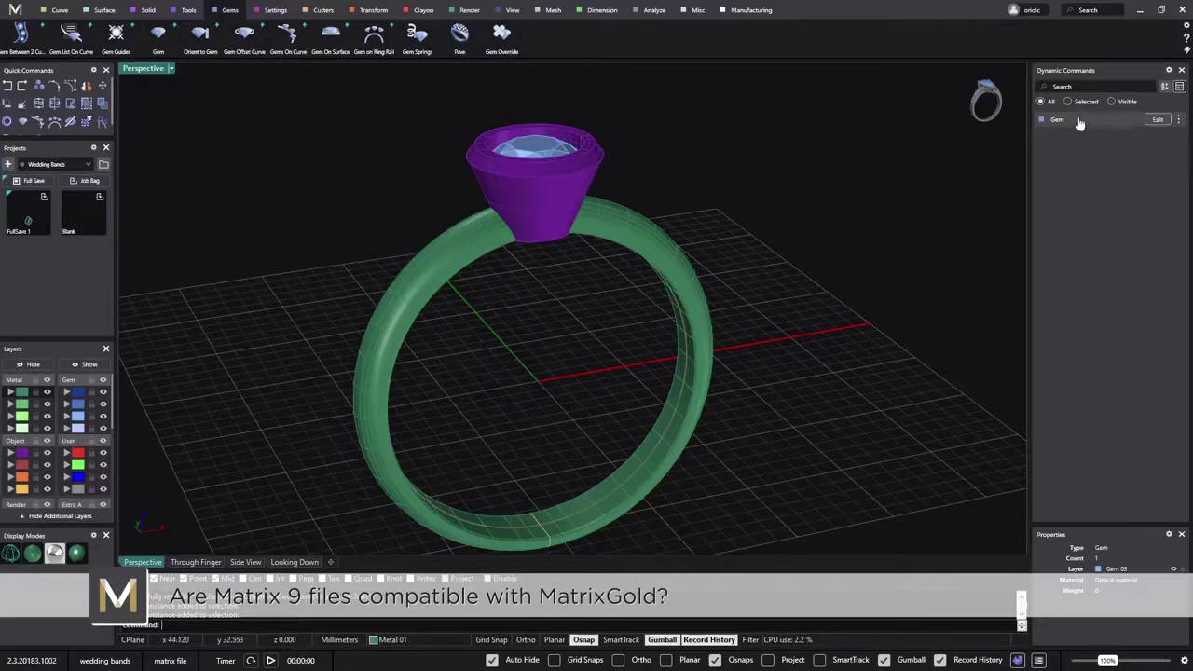
click(1154, 121)
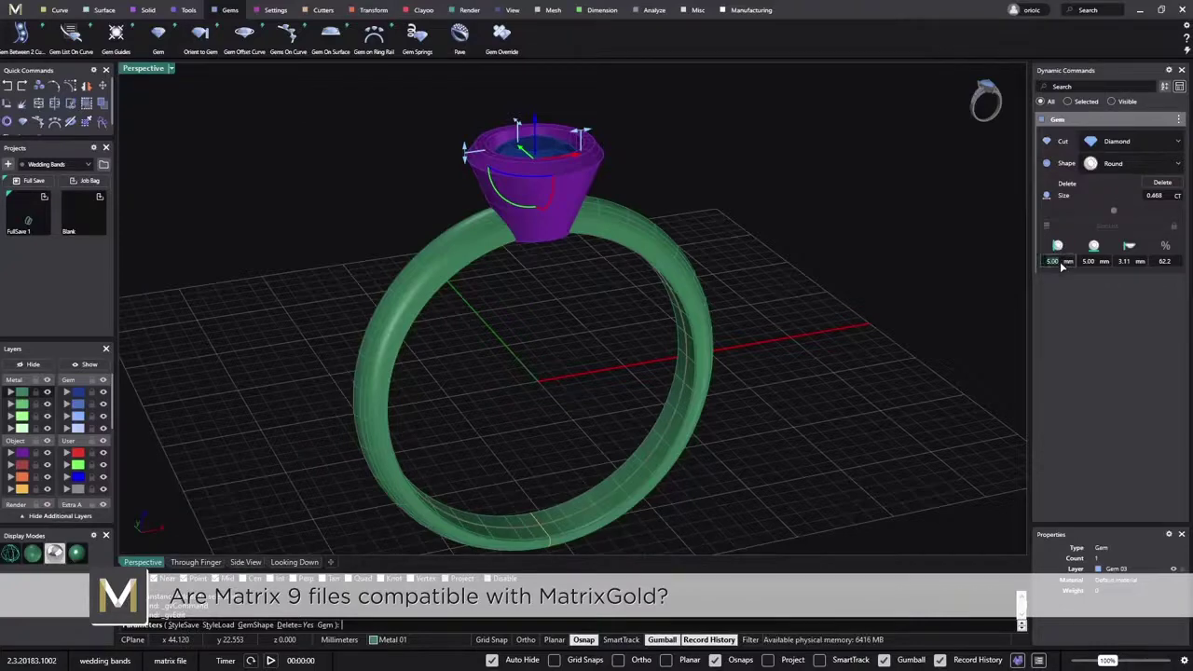
key(Tab)
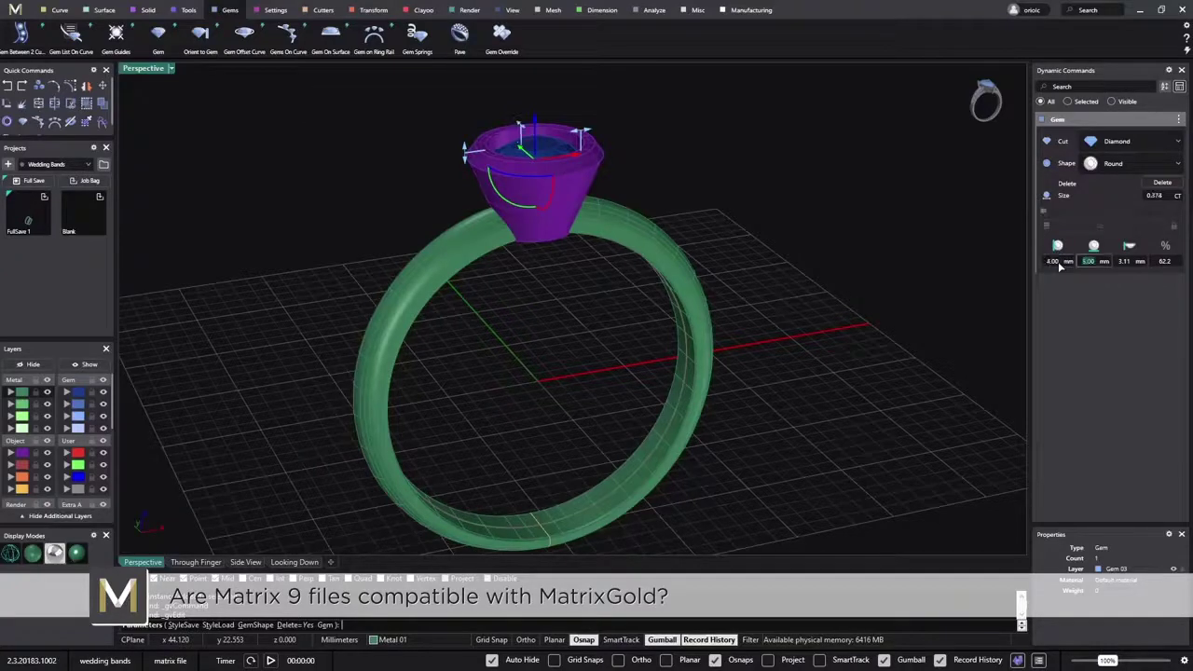
key(Return)
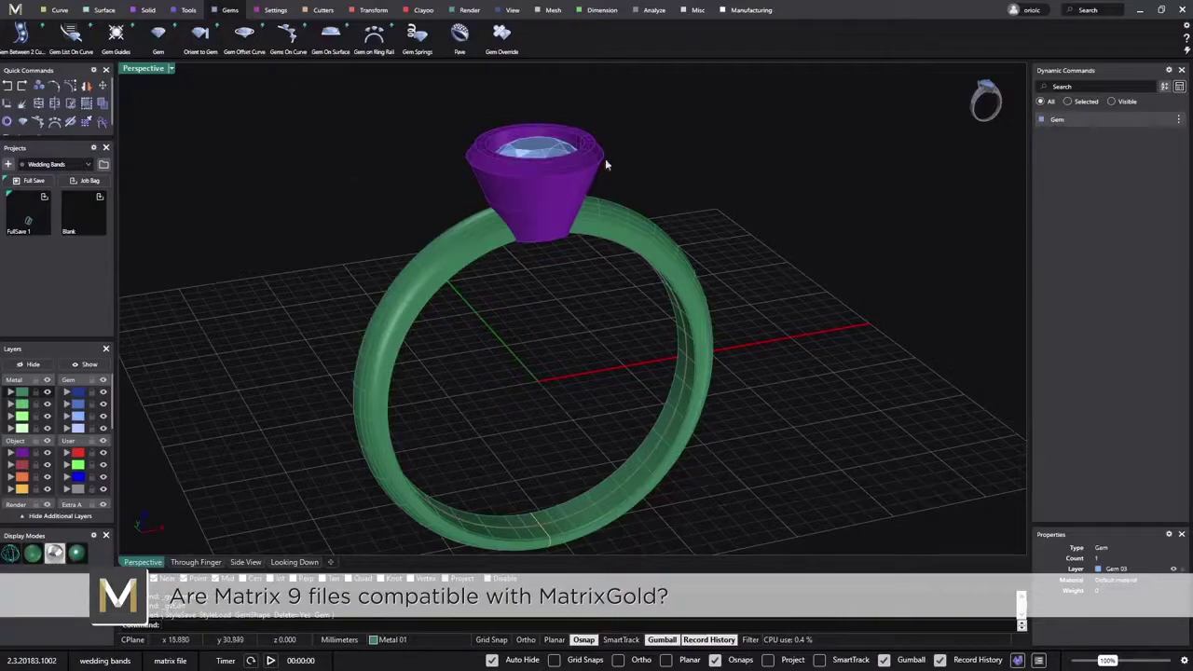
right_drag(605, 158, 575, 248)
click(1159, 124)
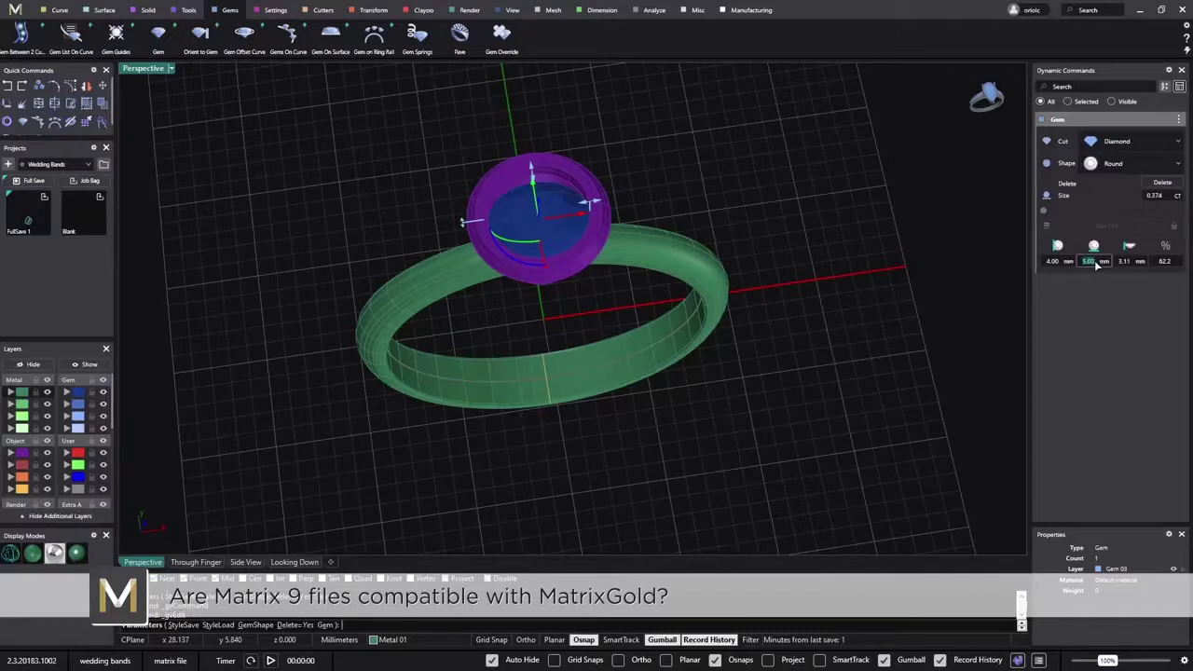
text(4)
key(Tab)
right_click(854, 280)
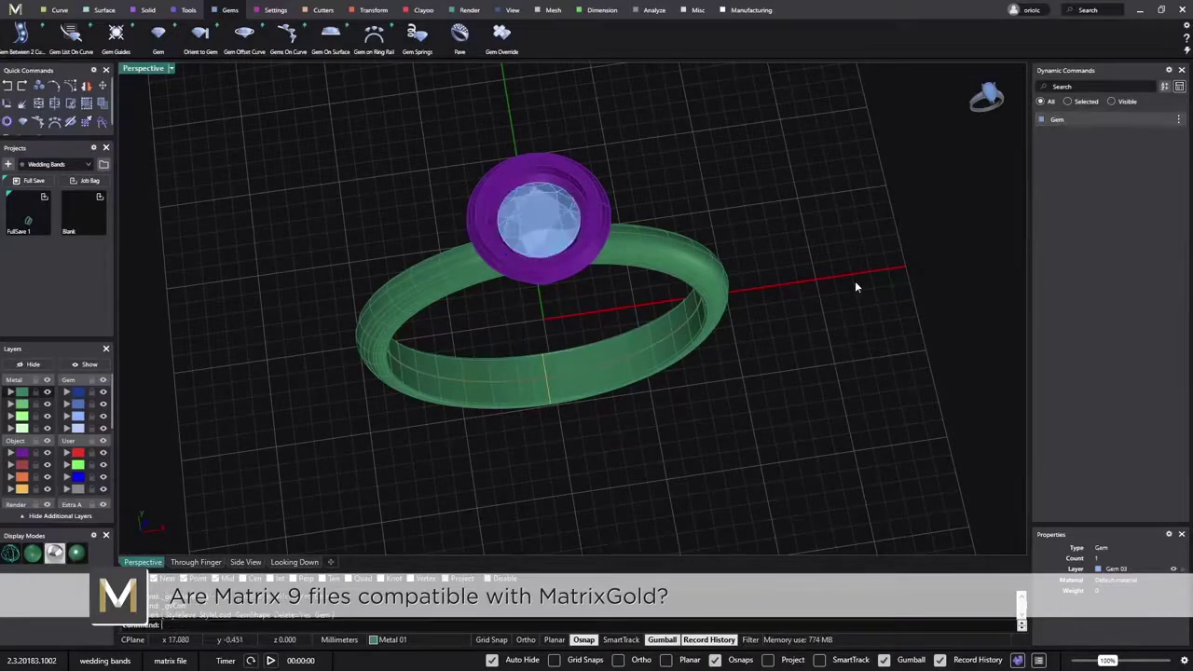
Step: Delete the imported bezel around the center gem, keeping the gem and the band
right_drag(631, 261, 680, 146)
click(602, 169)
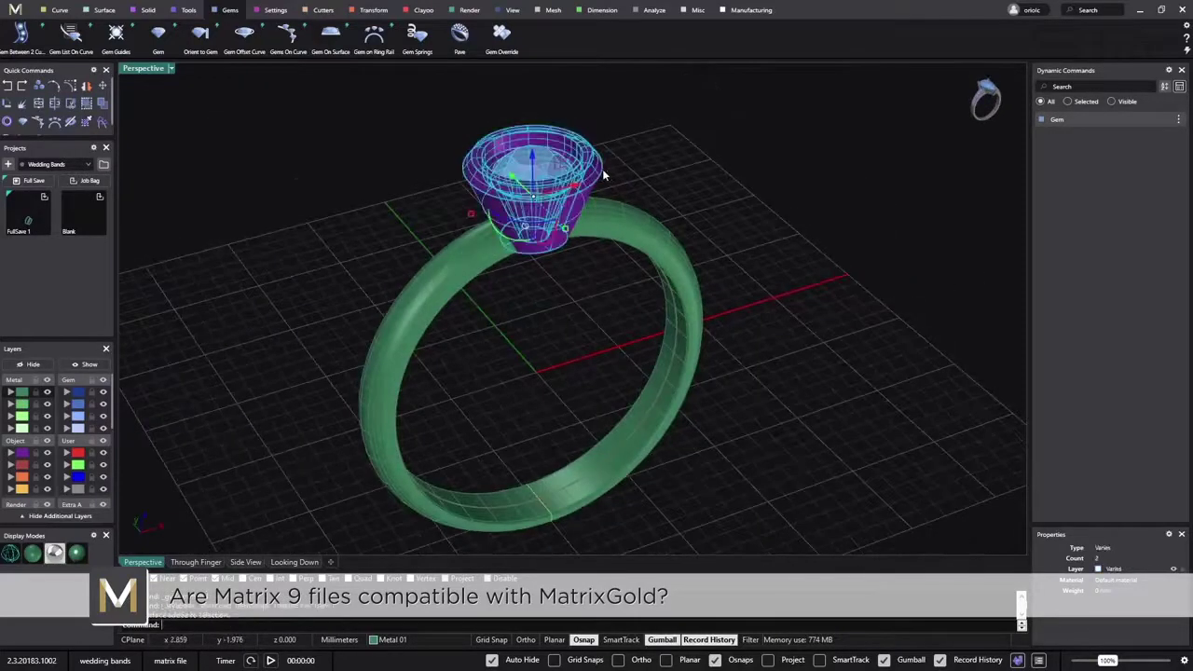
key(Delete)
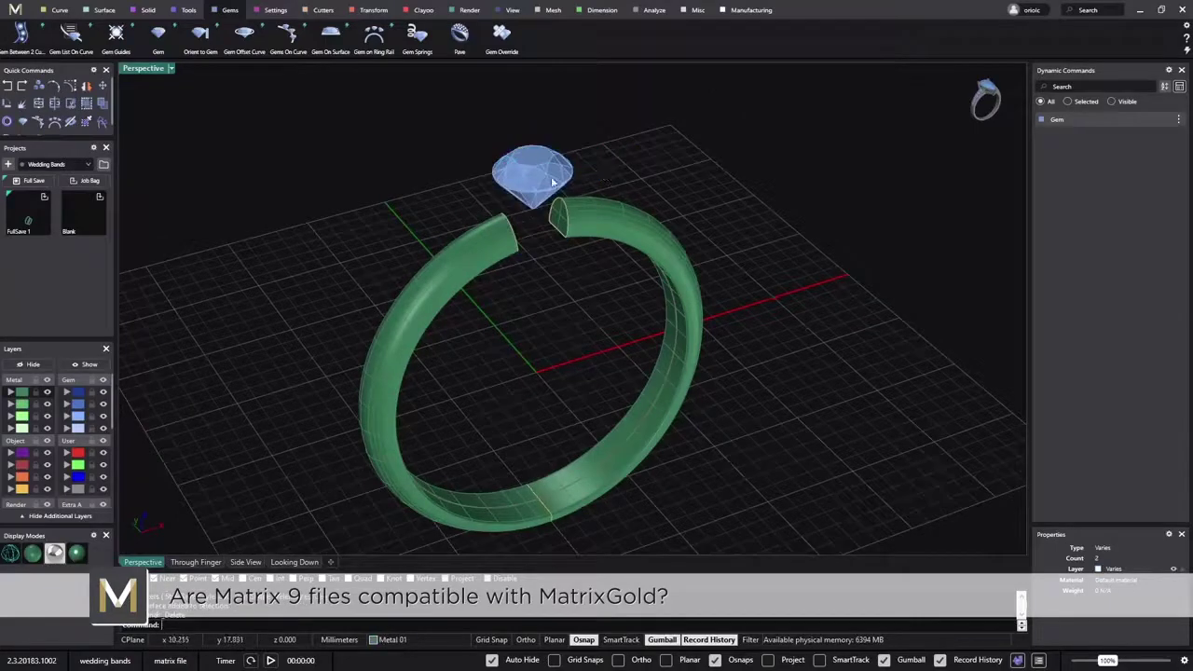
Step: Build a new parametric Bezel on the center gem and extend its height to 4.5 mm
click(549, 176)
click(278, 10)
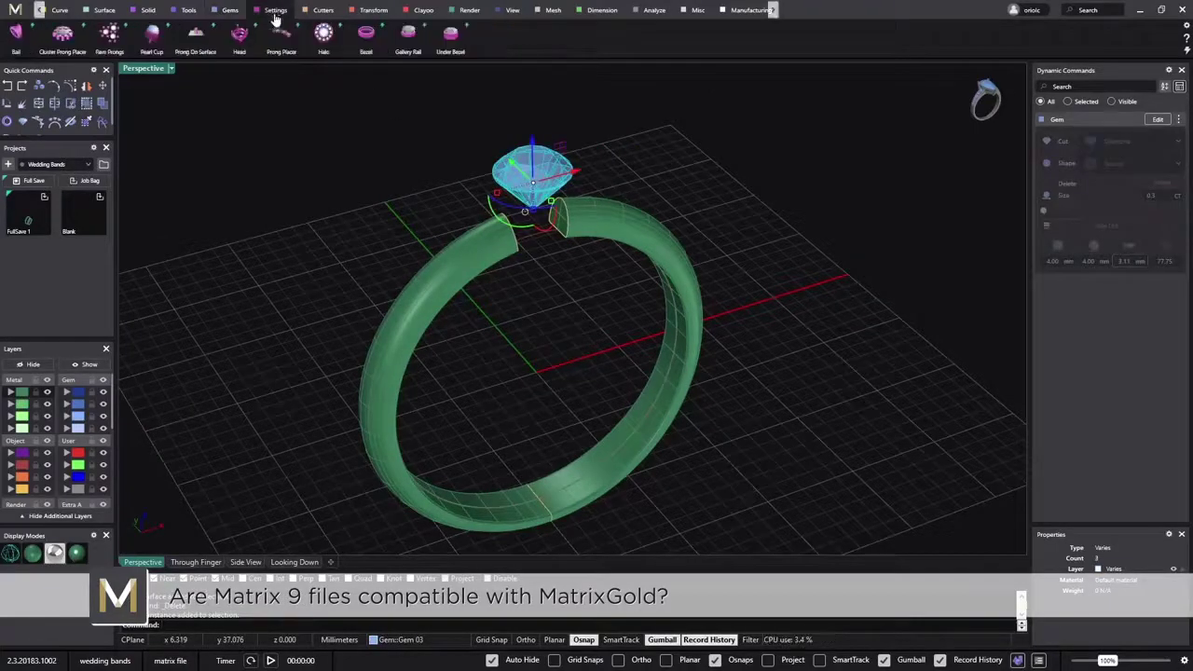
click(368, 39)
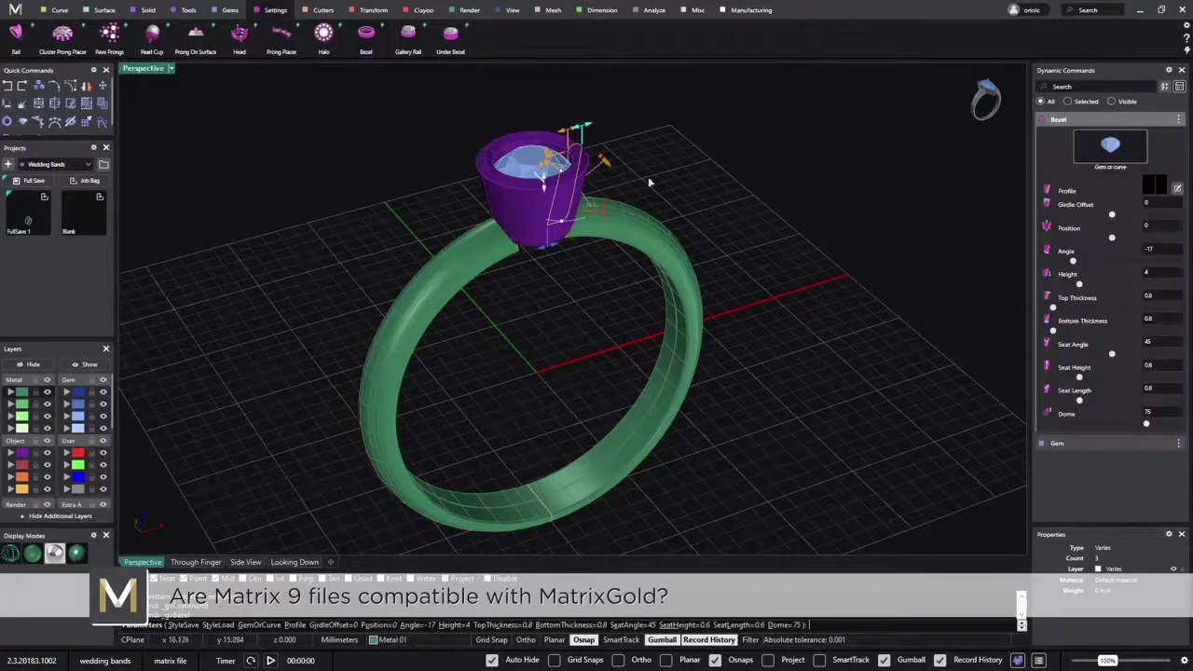
scroll(603, 226, up, 4)
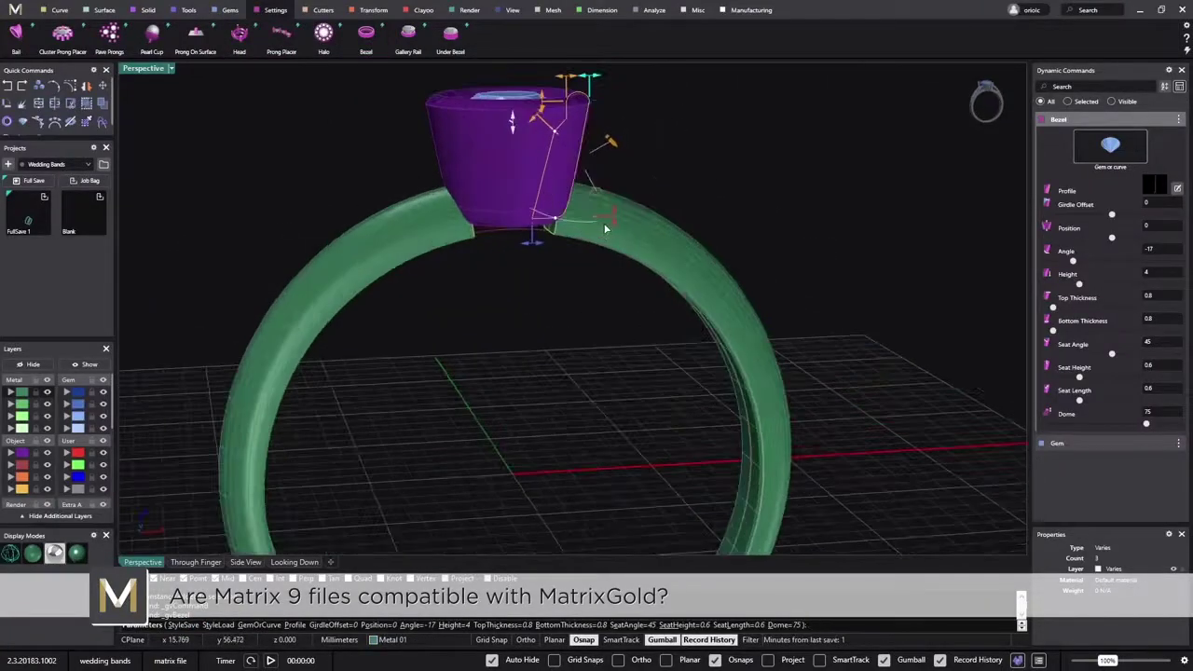
drag(613, 221, 614, 230)
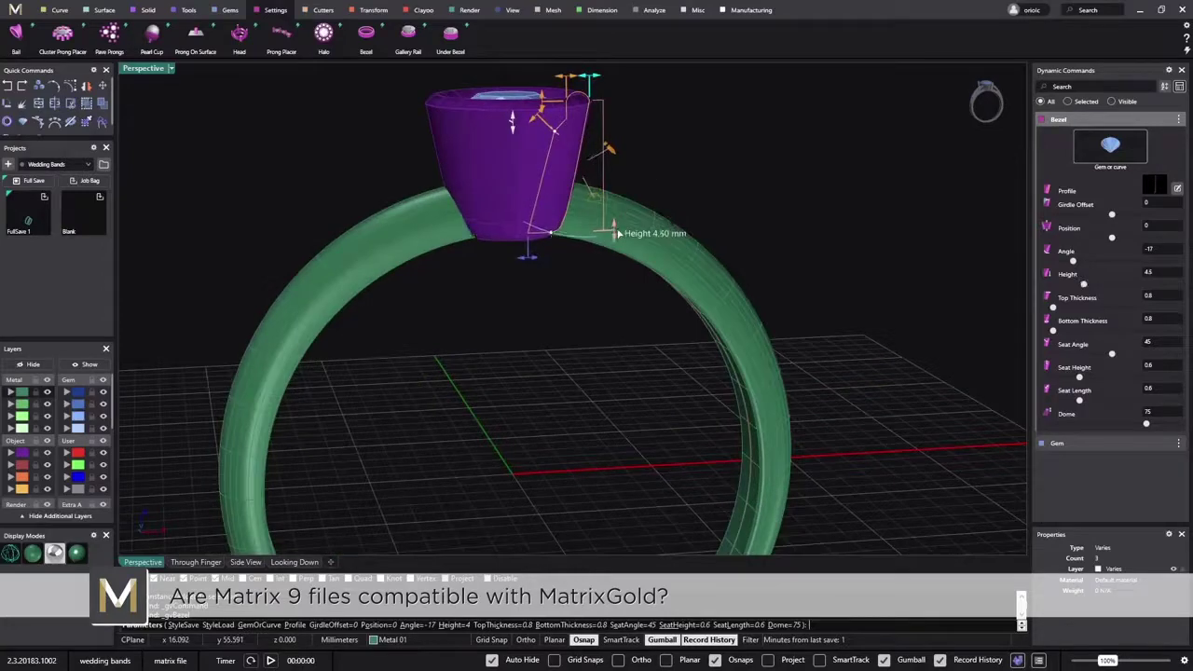
right_click(799, 194)
Step: Edit the center gem's shape to Oval with a length of 6 mm so the new bezel follows it
right_drag(799, 194, 818, 299)
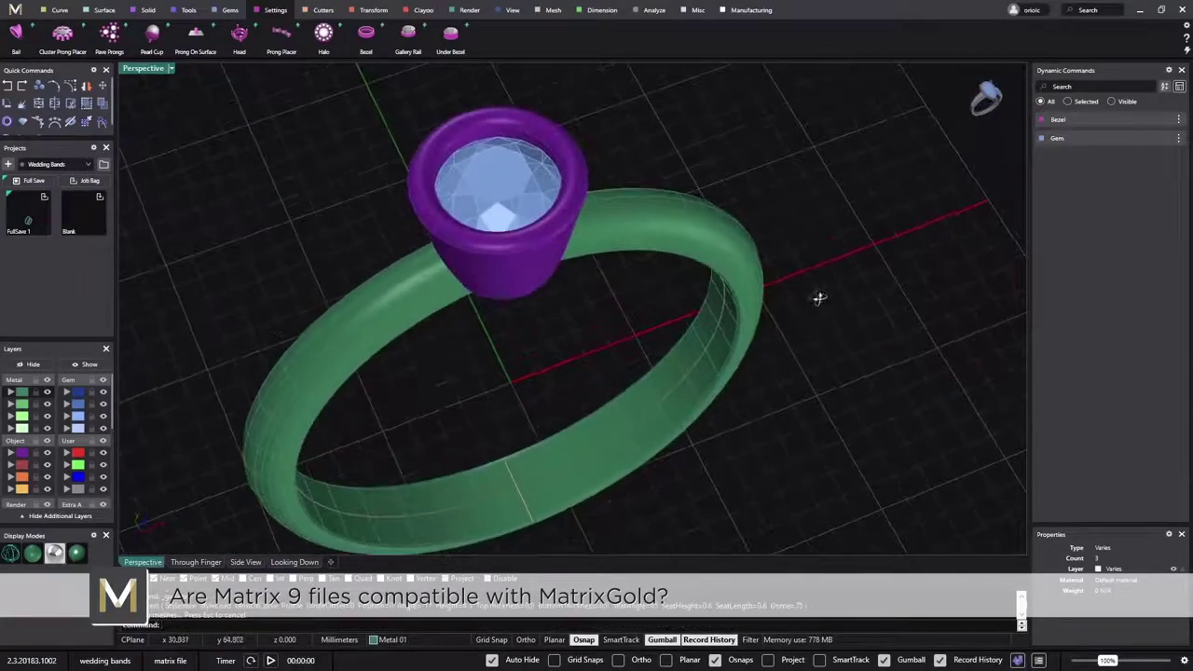
click(1157, 140)
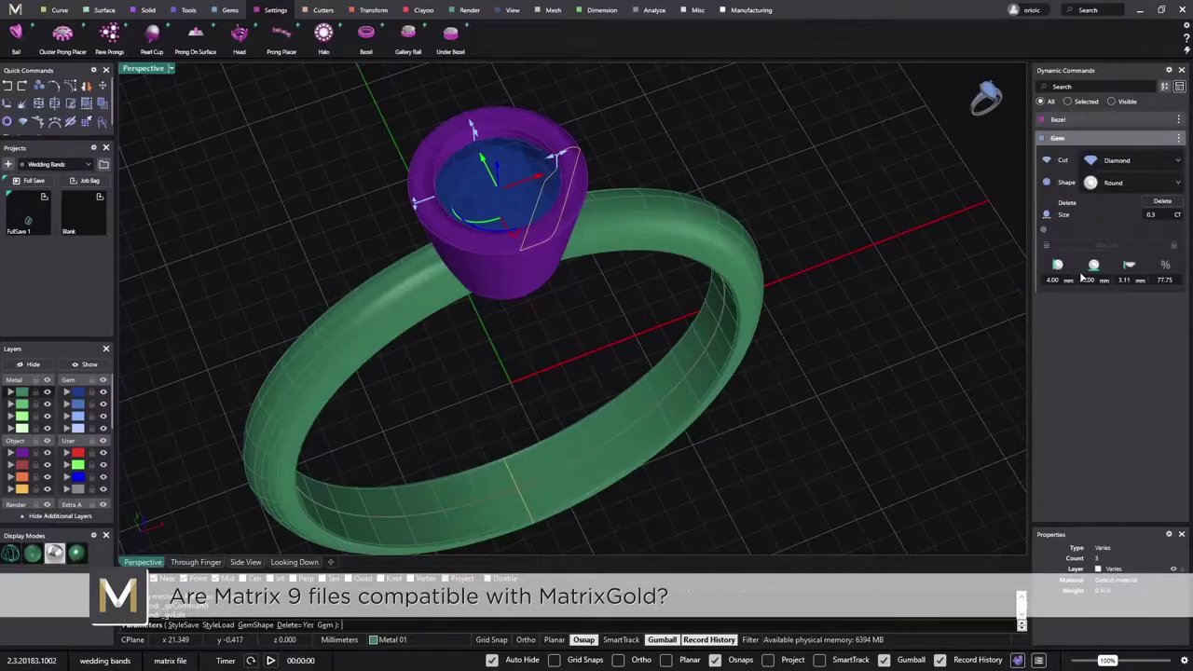
click(1115, 183)
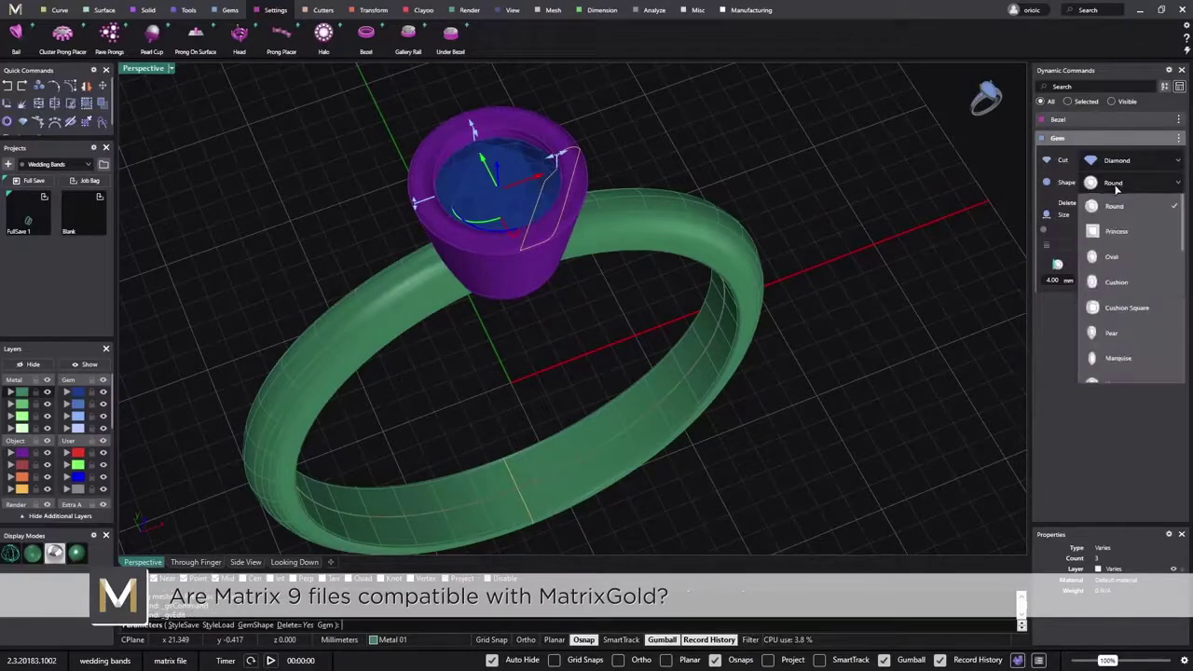
click(1123, 258)
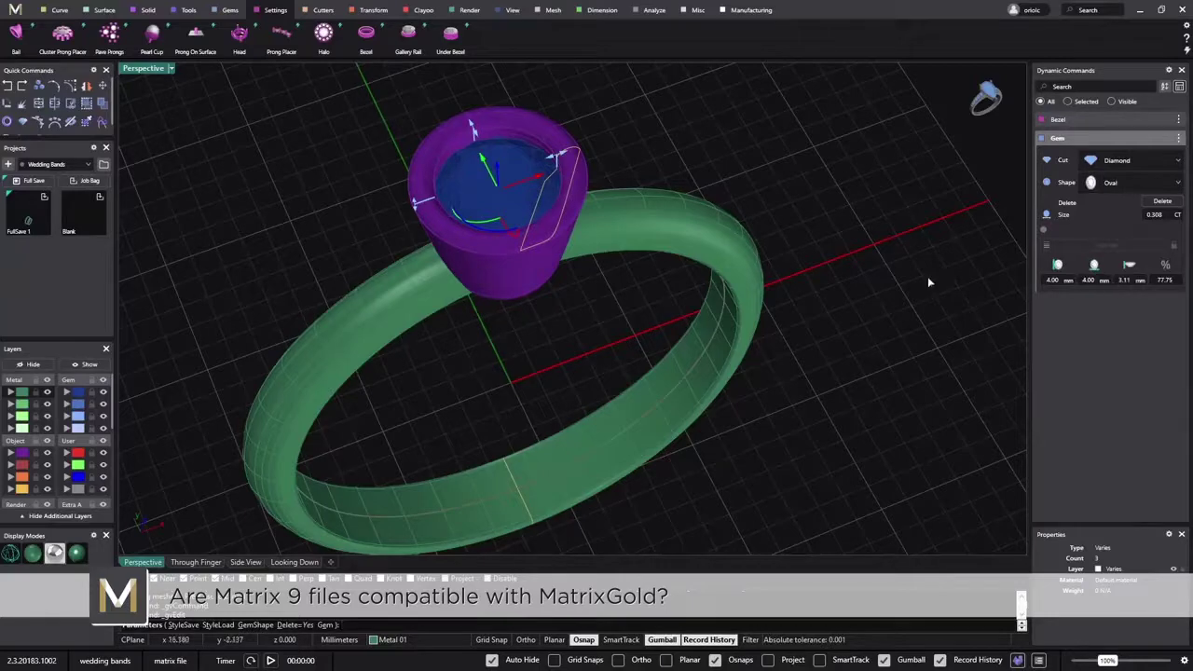
click(1063, 282)
text(6)
key(Tab)
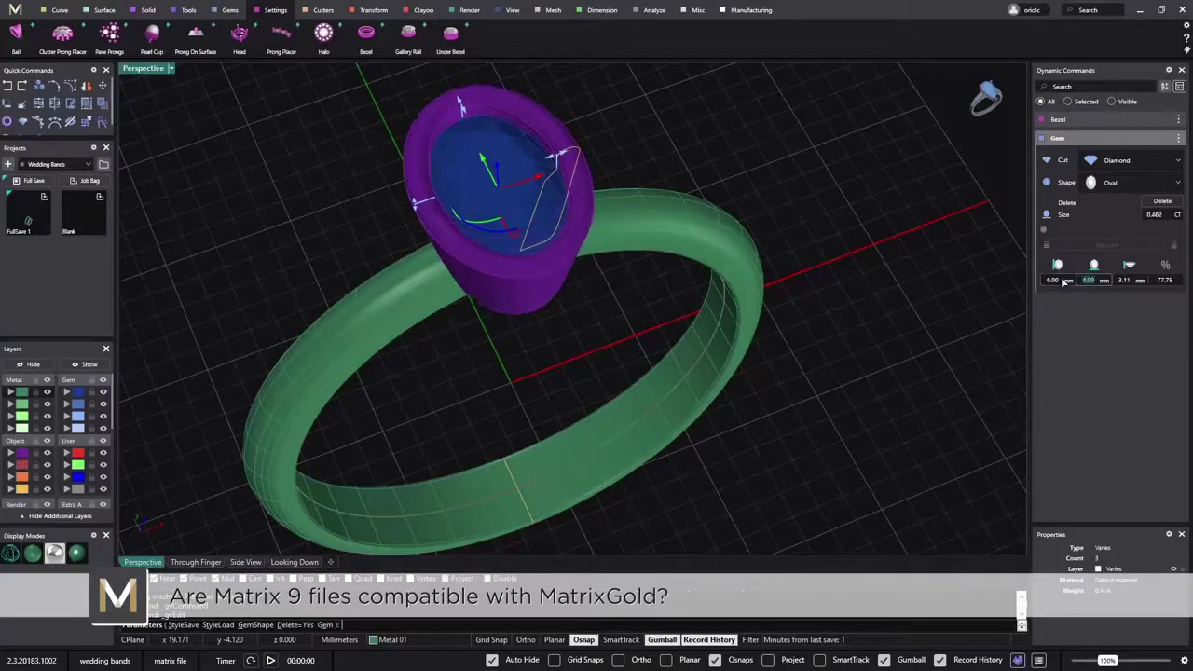
right_drag(720, 375, 806, 360)
right_click(823, 408)
click(751, 247)
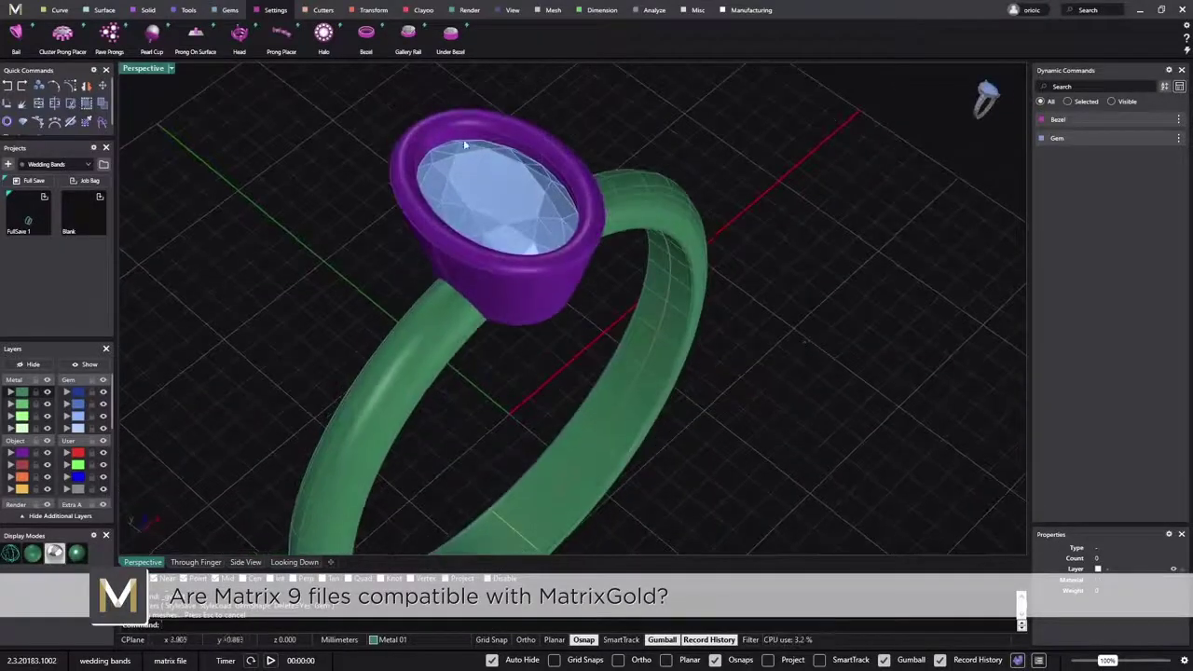
Step: Delete the ring's solid metal band, leaving the finger rail circle and its profile curves
right_drag(520, 200, 726, 216)
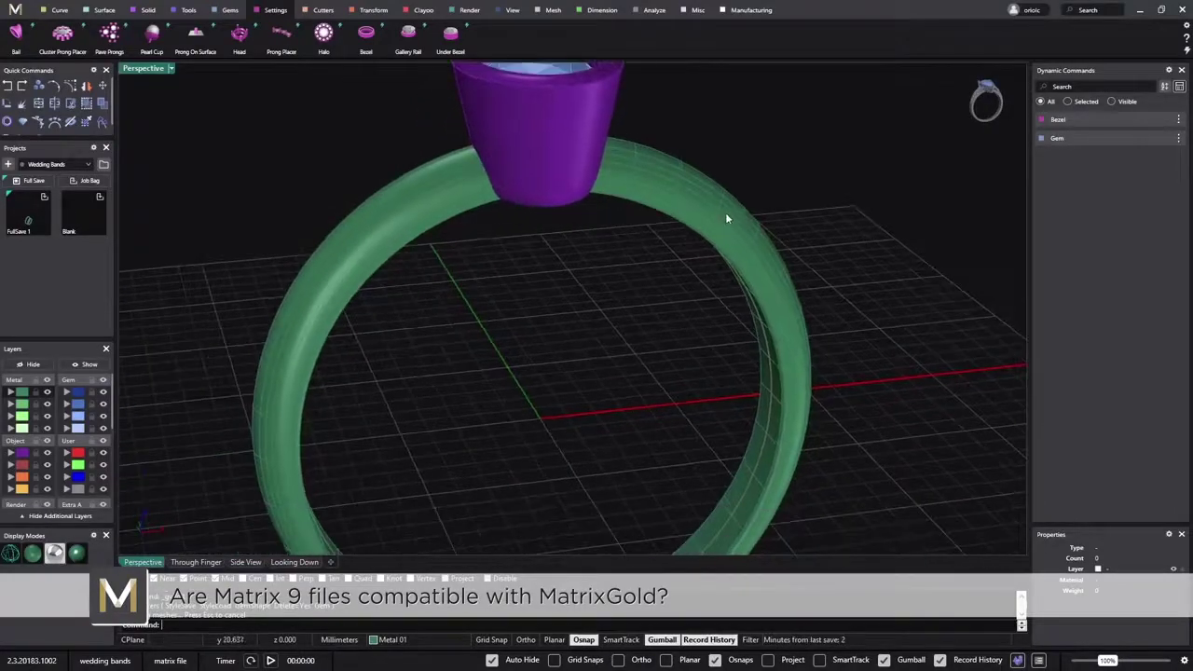
click(726, 216)
right_drag(745, 291, 658, 305)
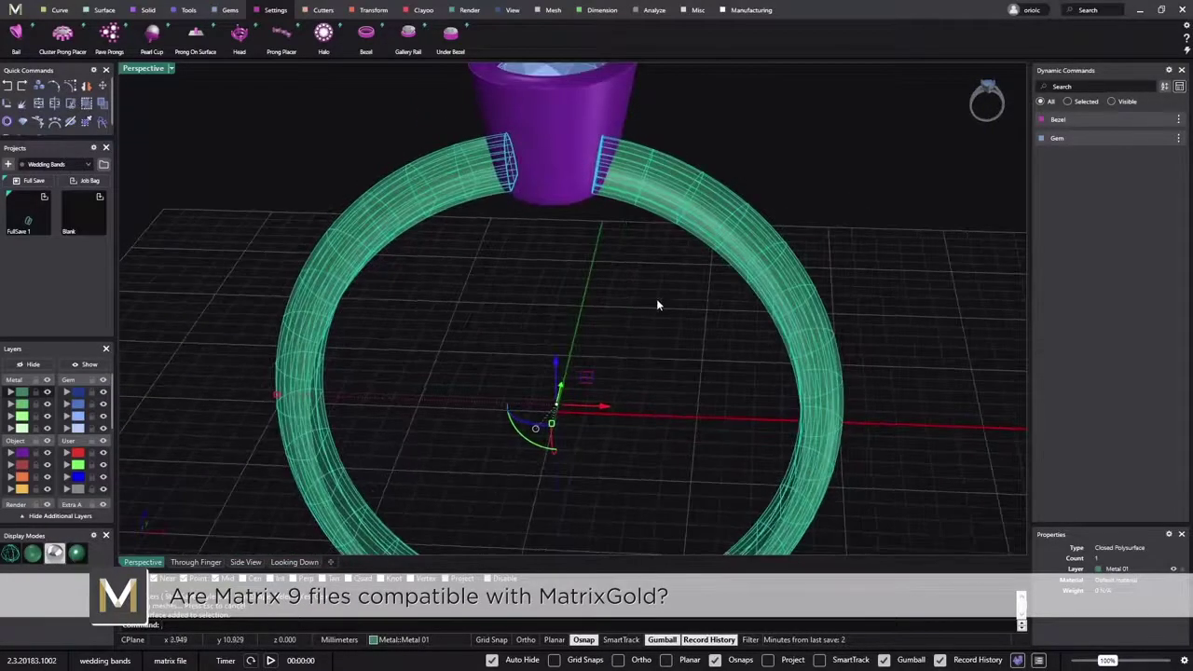
key(Delete)
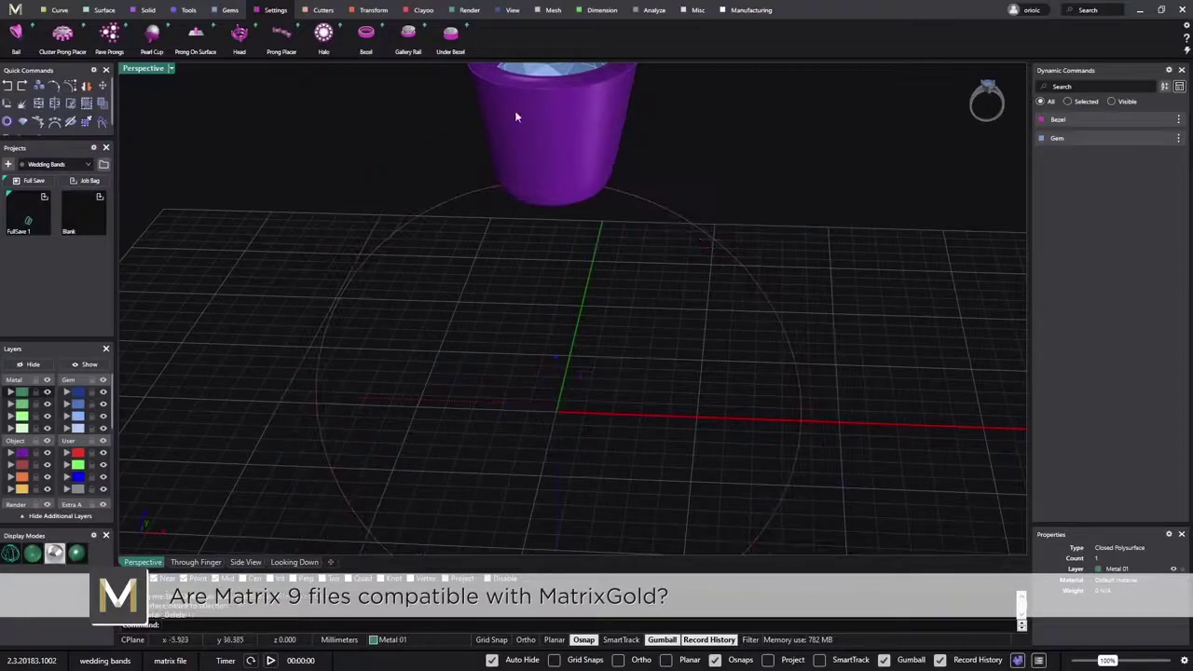
Step: Select the profile curve at the base of the finger rail and switch the viewport to wireframe display to expose the upper profiles
scroll(570, 312, down, 5)
right_drag(572, 343, 529, 523)
click(557, 489)
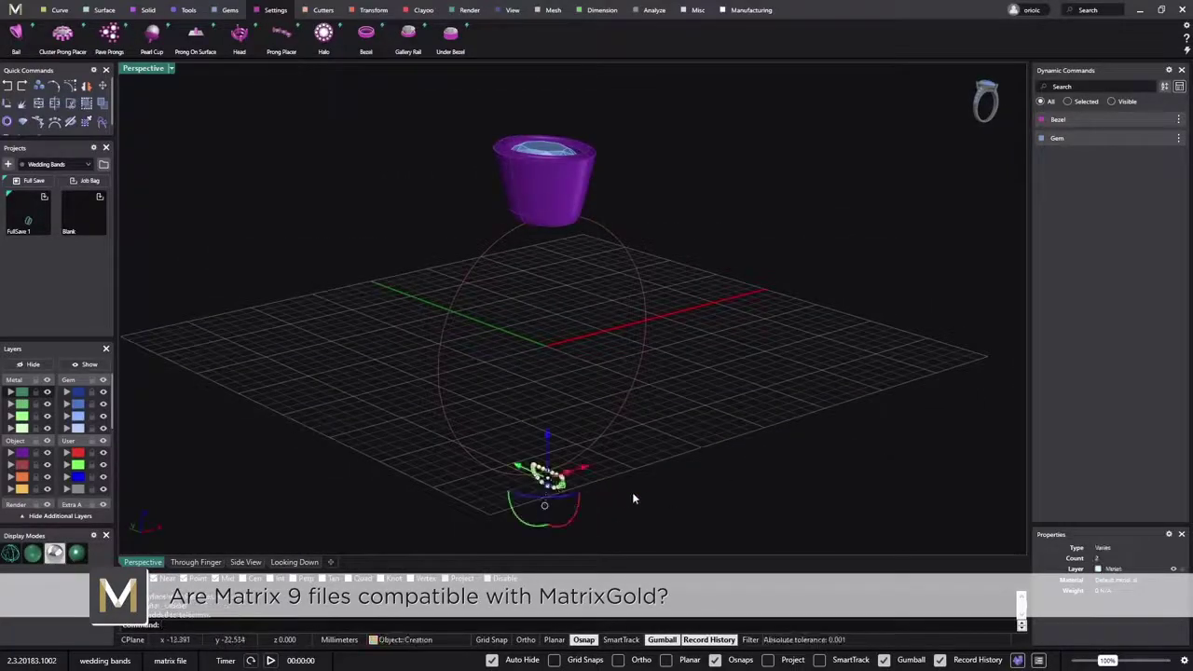
right_drag(631, 495, 453, 276)
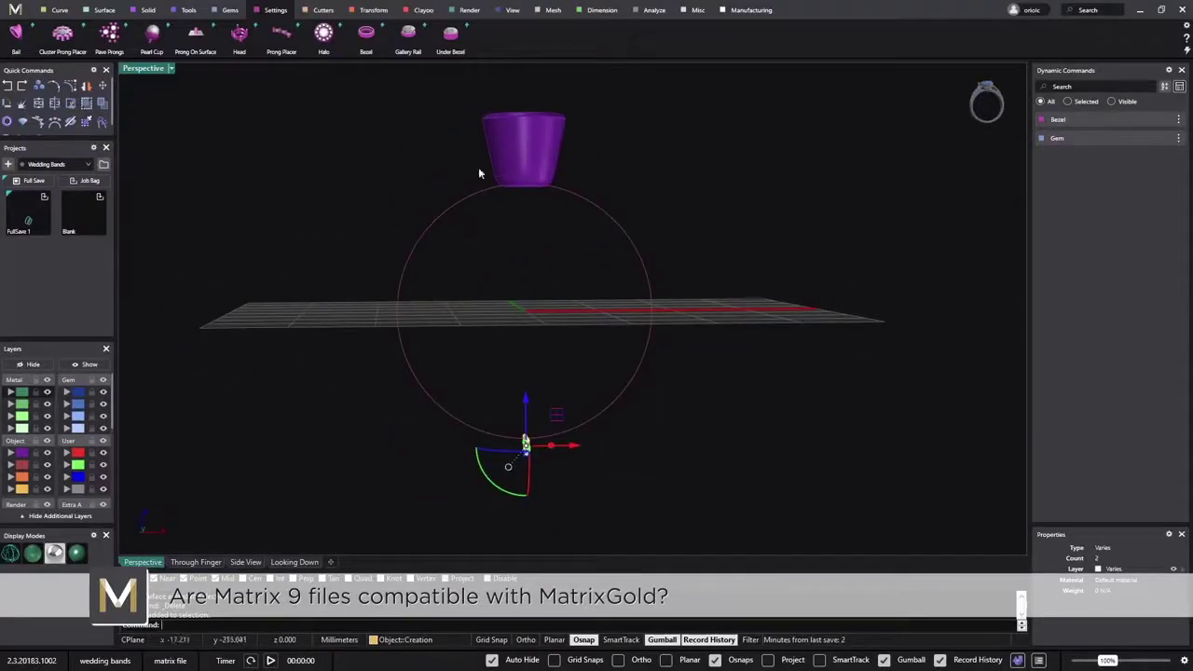
click(15, 556)
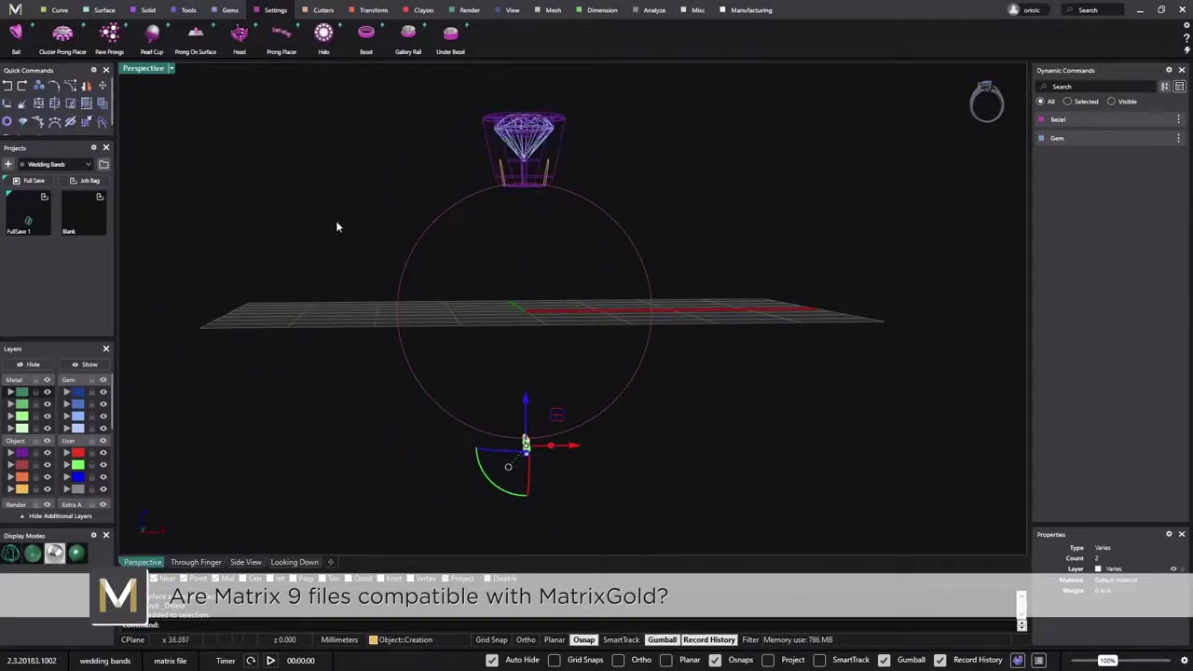
right_drag(338, 227, 223, 156)
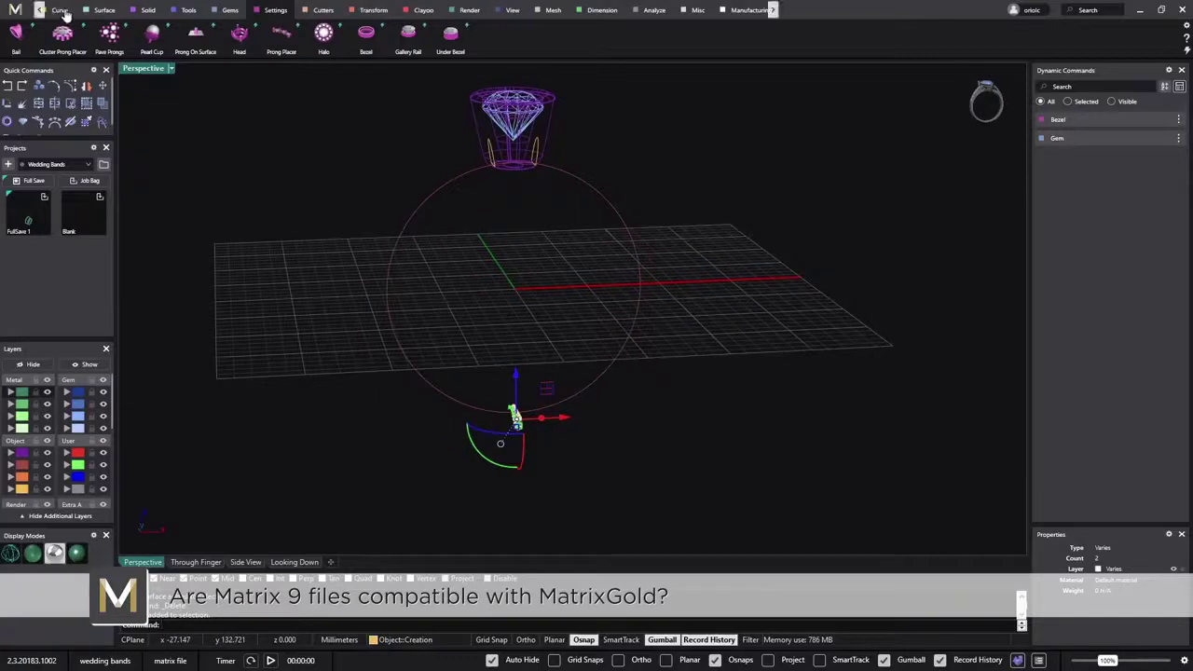
click(104, 11)
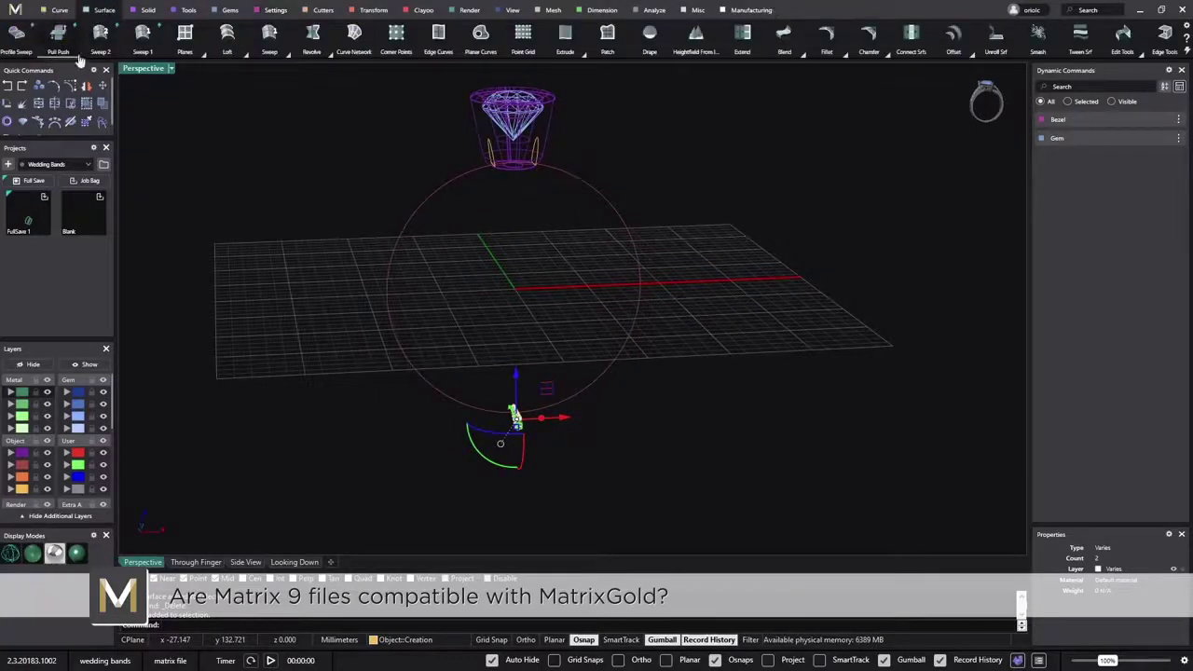
click(142, 42)
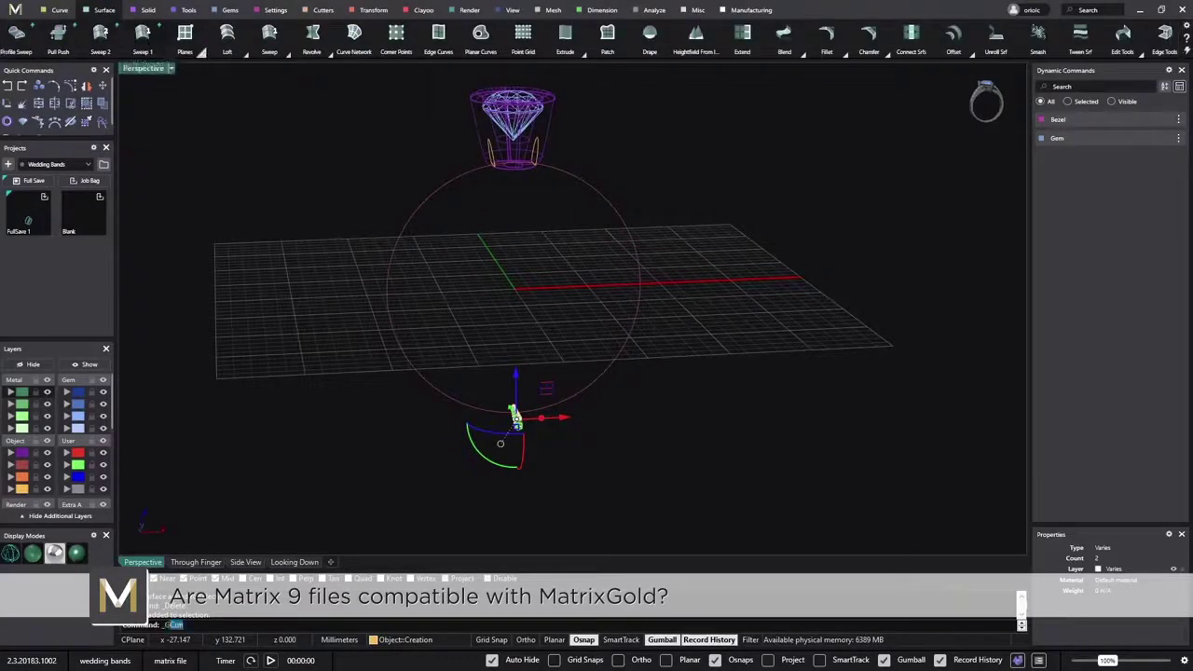
click(611, 212)
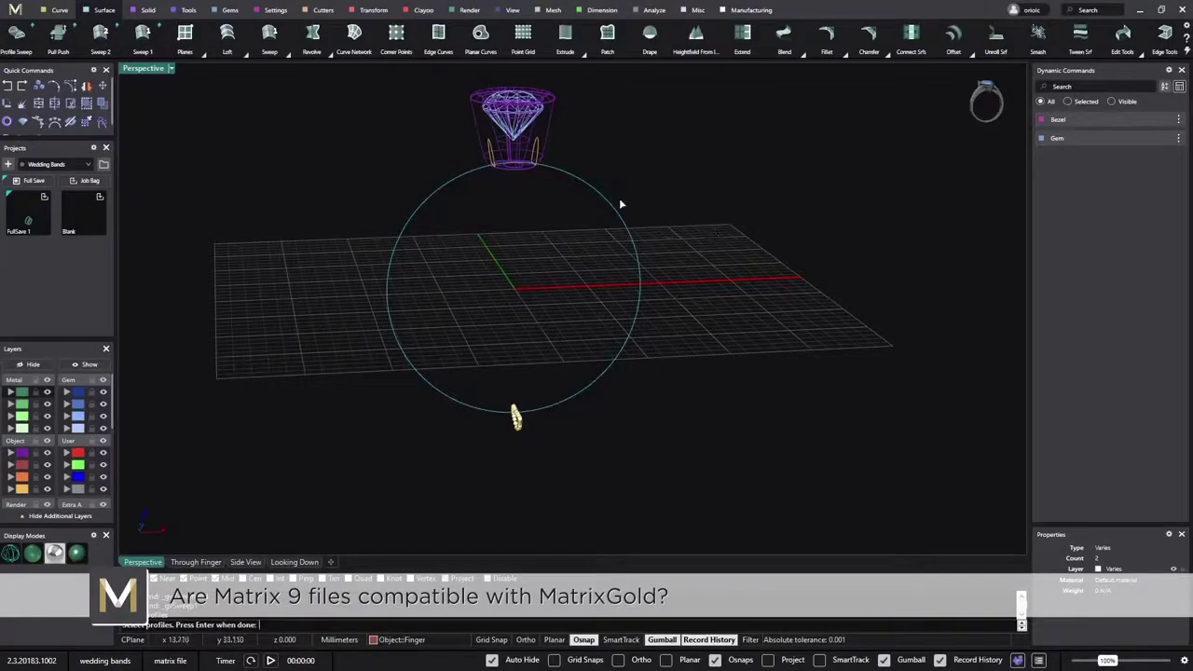
click(538, 155)
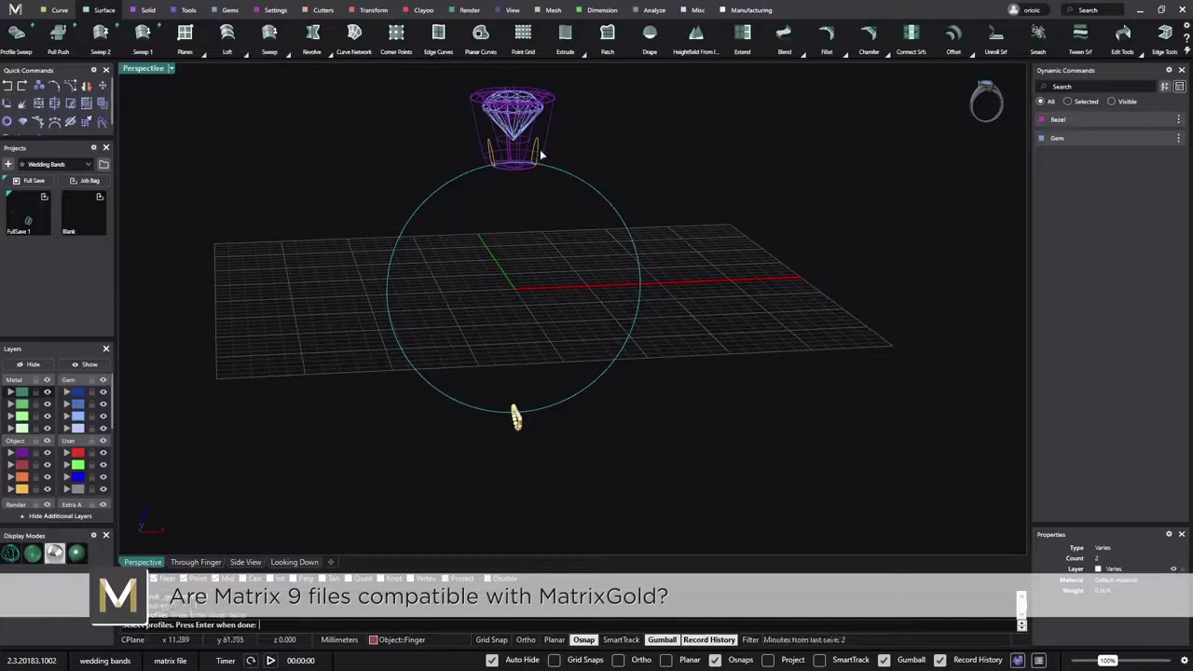
click(494, 159)
right_drag(530, 447, 574, 427)
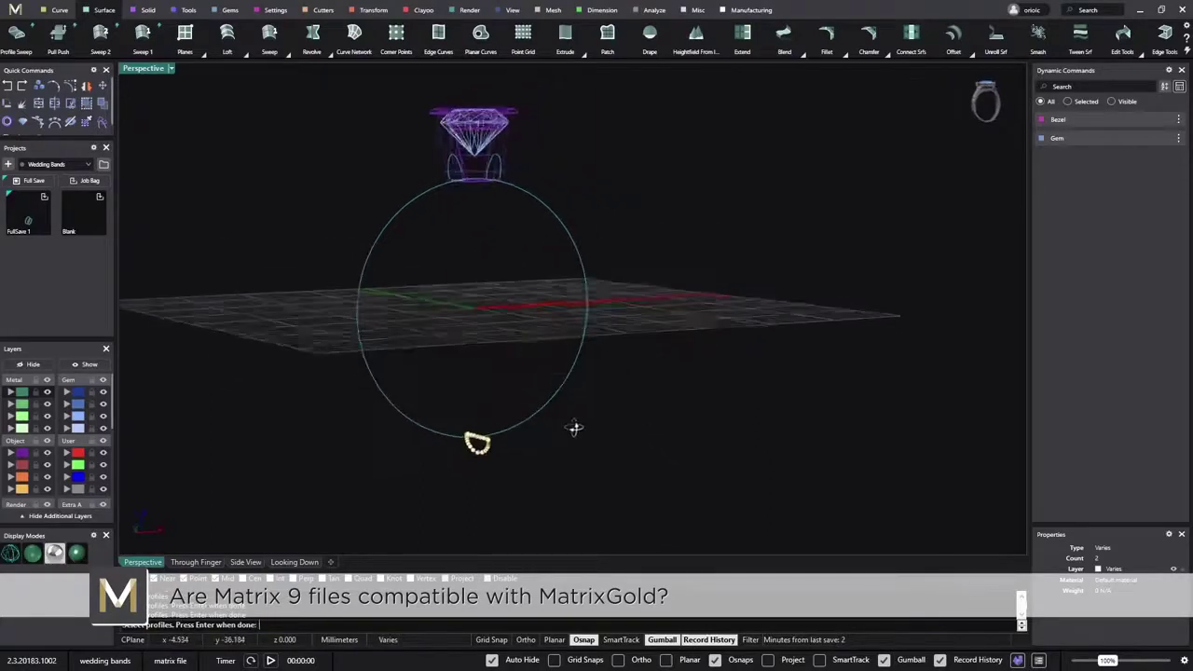
scroll(476, 477, up, 12)
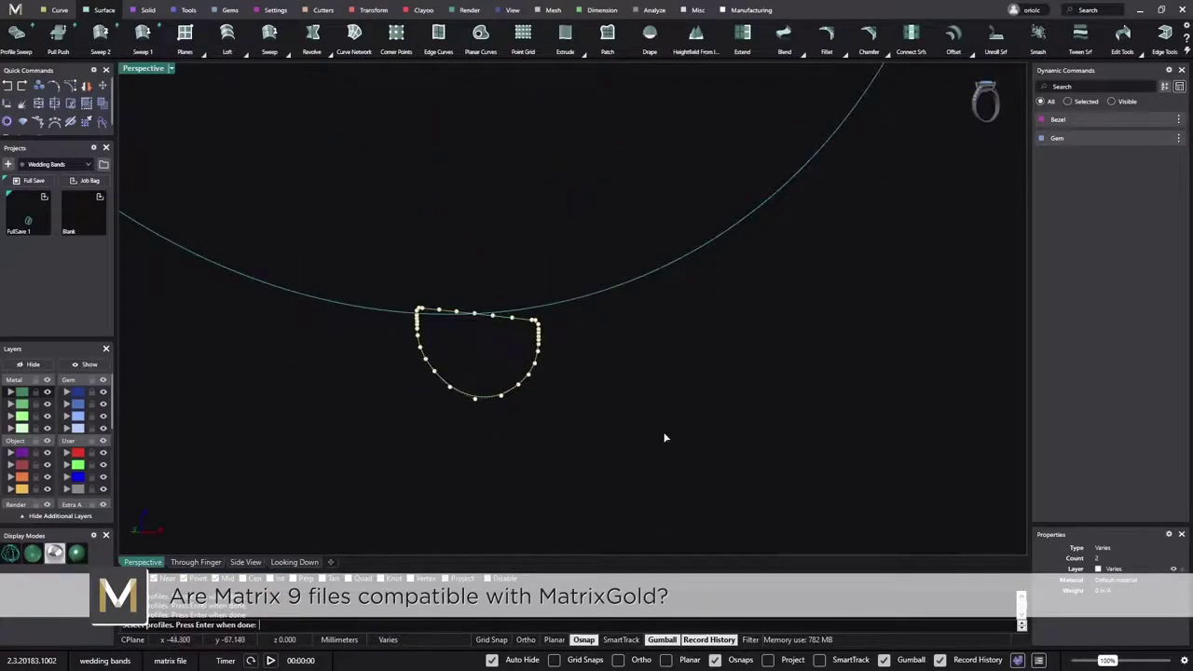
key(Return)
scroll(681, 432, down, 5)
right_drag(767, 418, 742, 197)
key(Escape)
scroll(834, 321, down, 5)
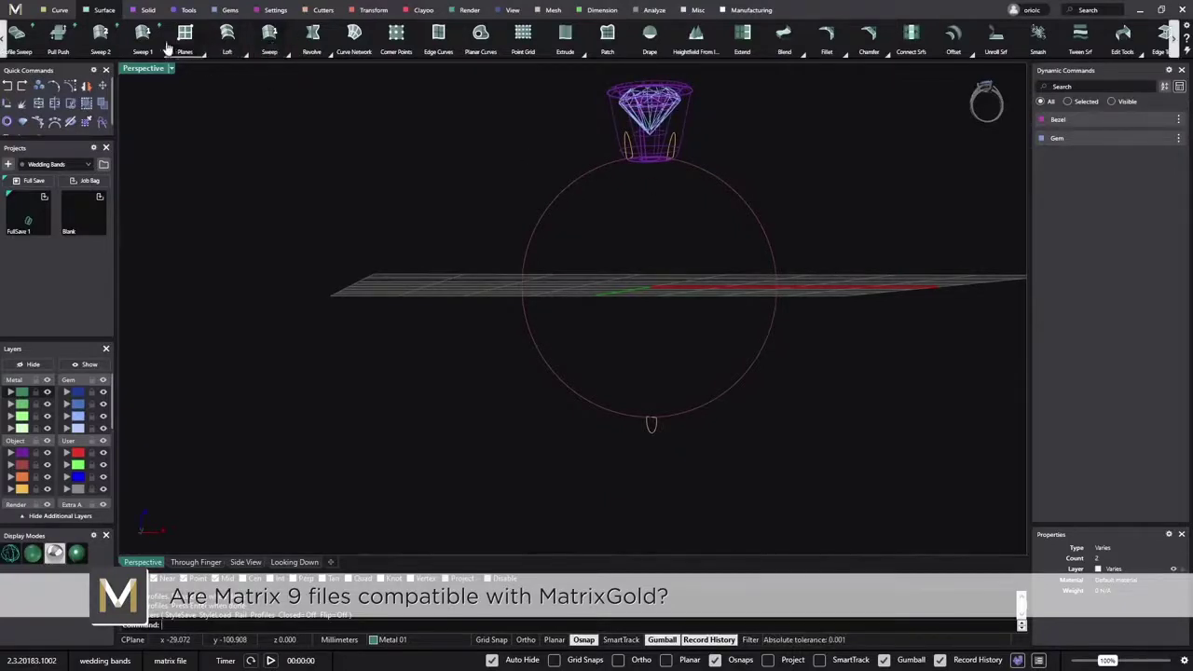
Step: Sweep the two upper profiles and the base profile along the finger rail with Sweep 1, flipping the direction to form the full band
click(142, 35)
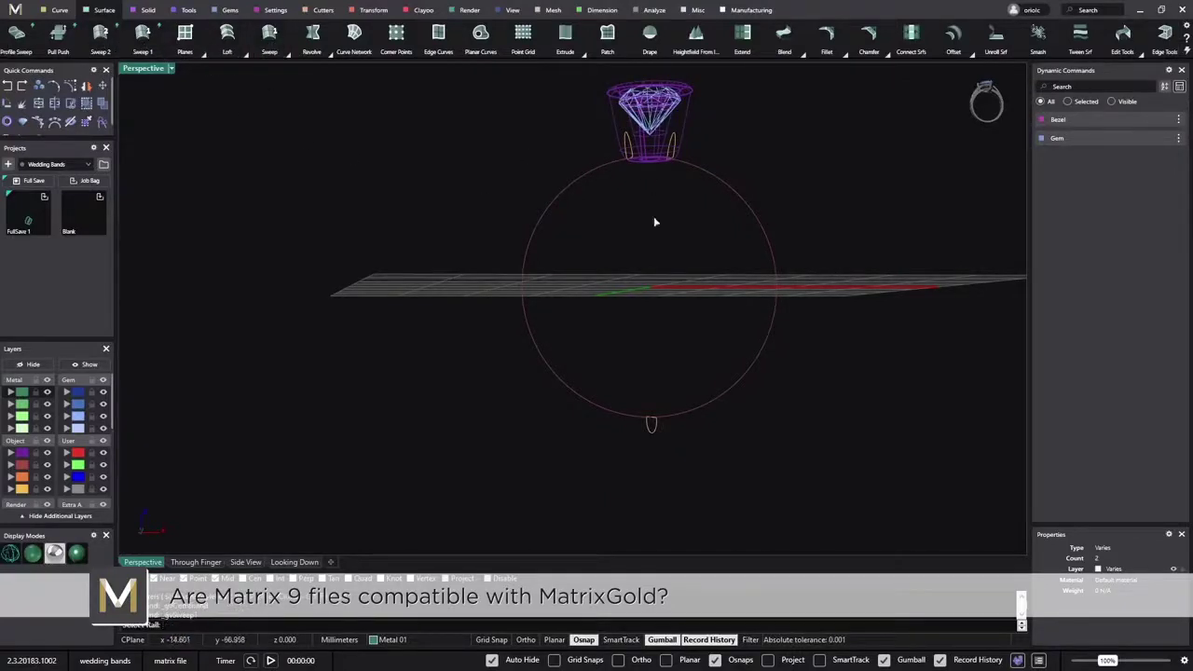
click(723, 187)
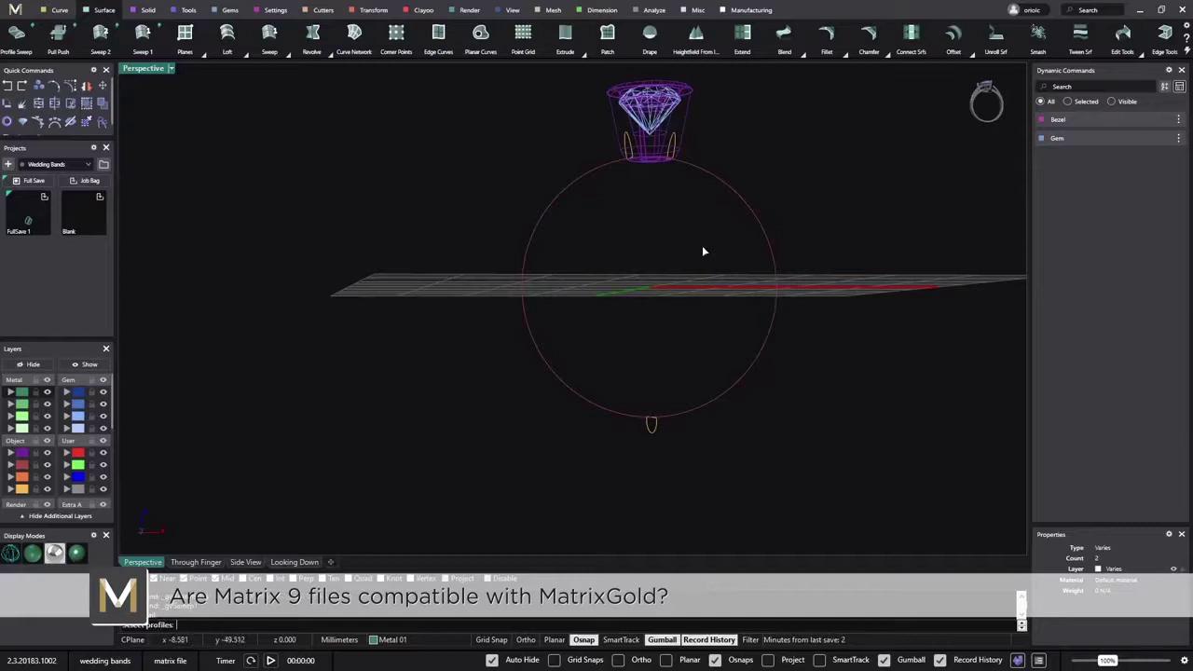
click(675, 145)
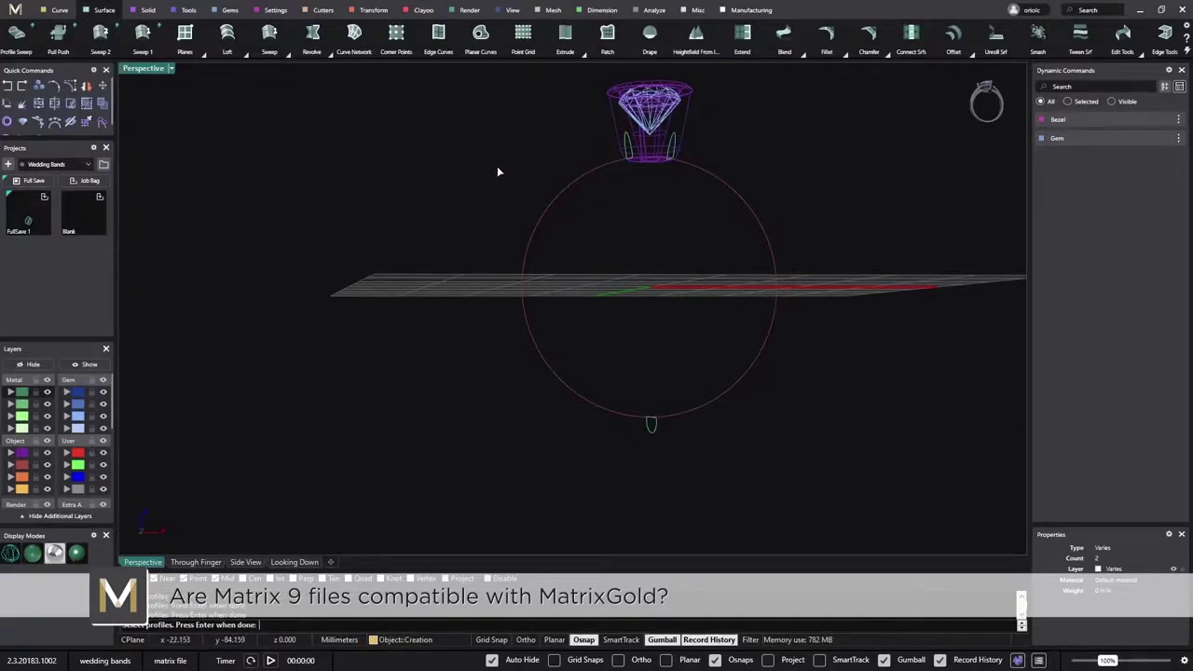
key(Return)
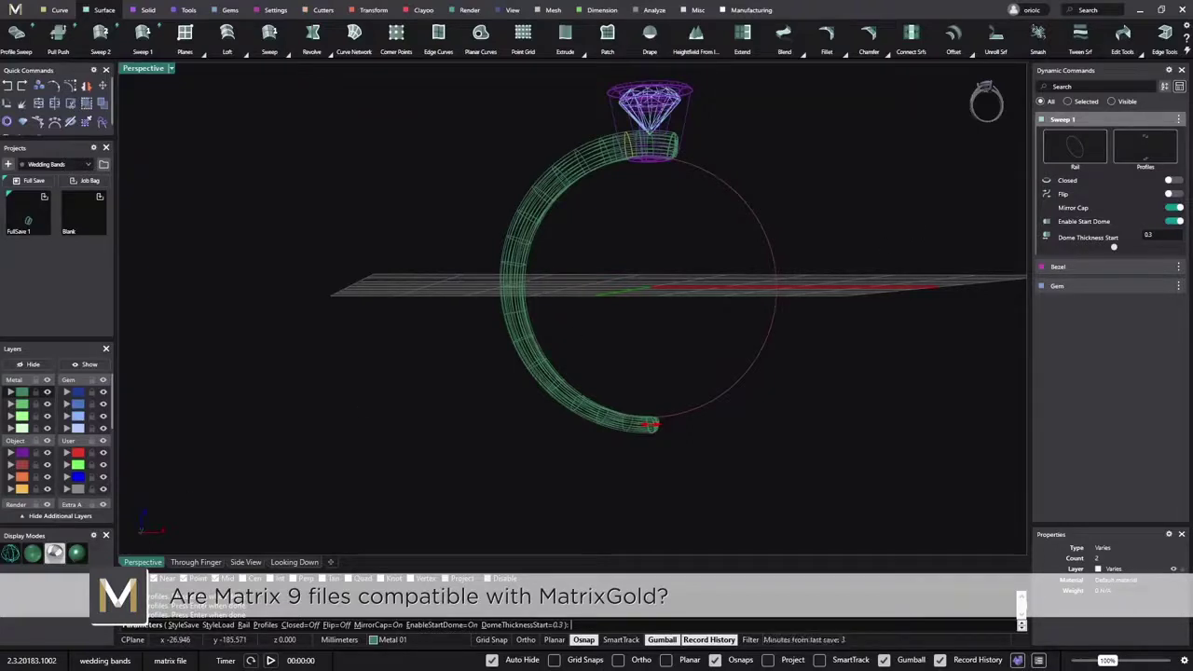
right_drag(631, 344, 680, 337)
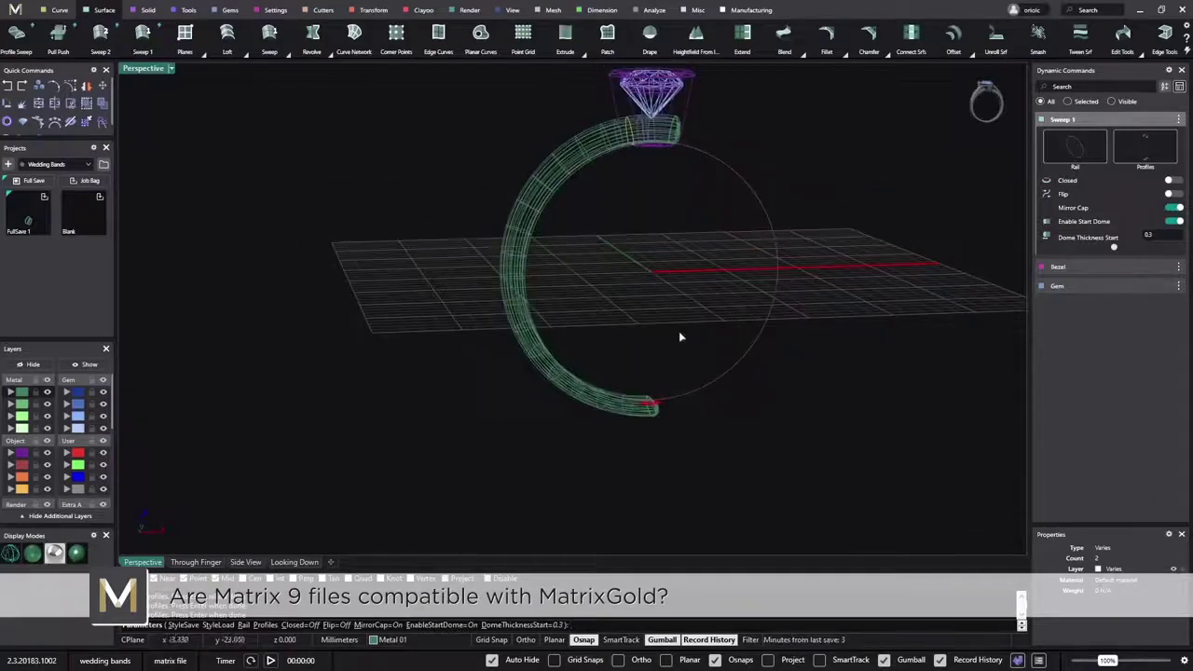
click(1171, 194)
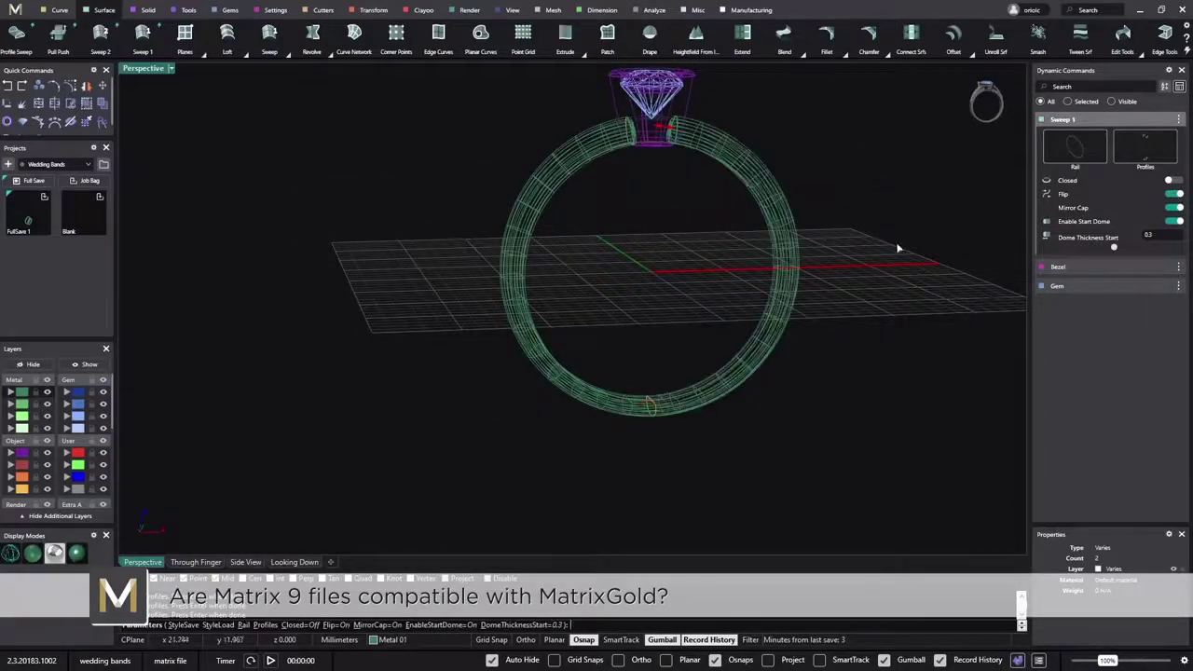
right_drag(899, 249, 562, 358)
right_click(576, 377)
scroll(602, 269, up, 3)
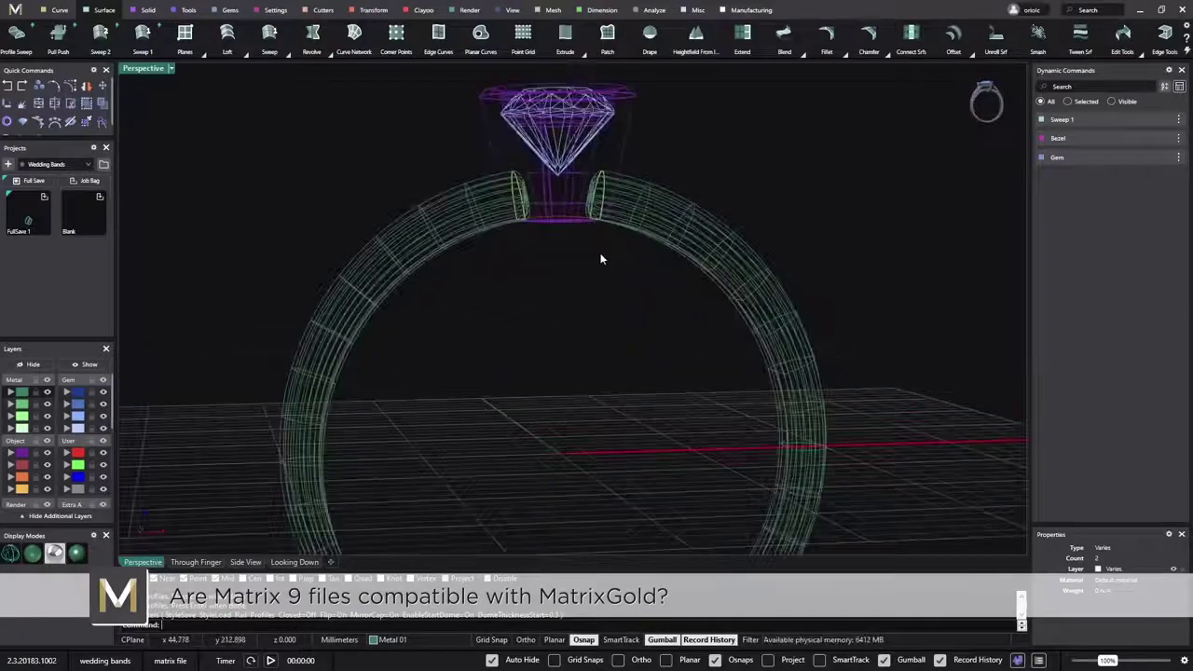
Step: Select both upper profile curves beside the bezel and scale them wider across the band so the parametric sweep follows
click(601, 191)
click(677, 158)
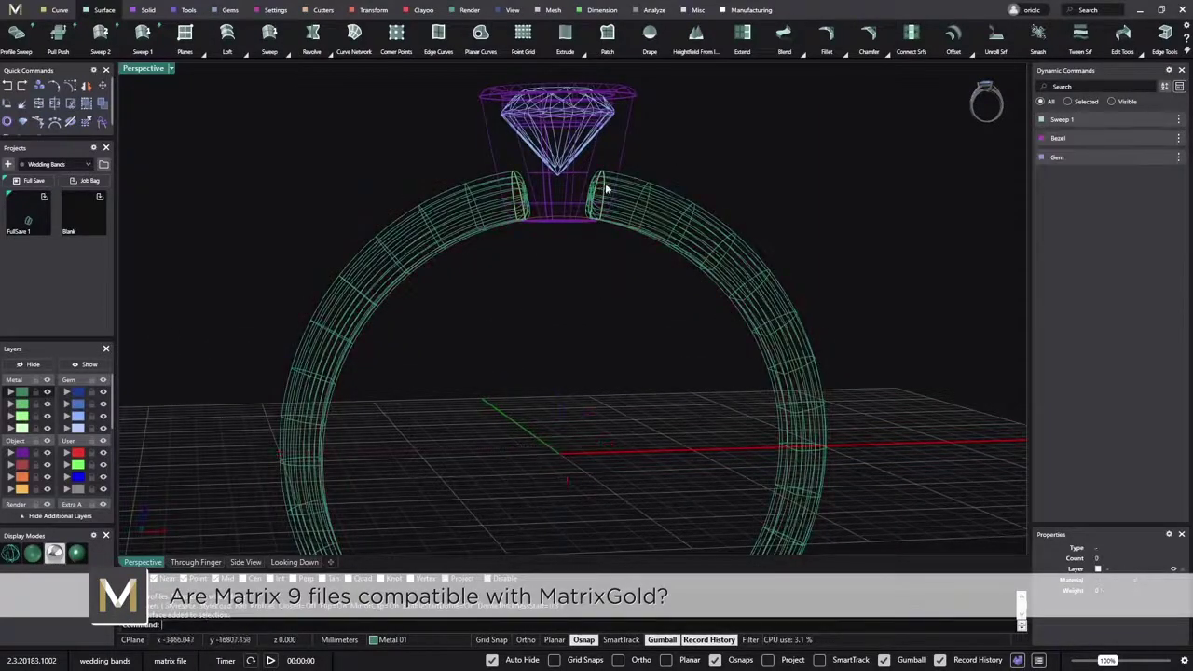
click(604, 190)
click(645, 222)
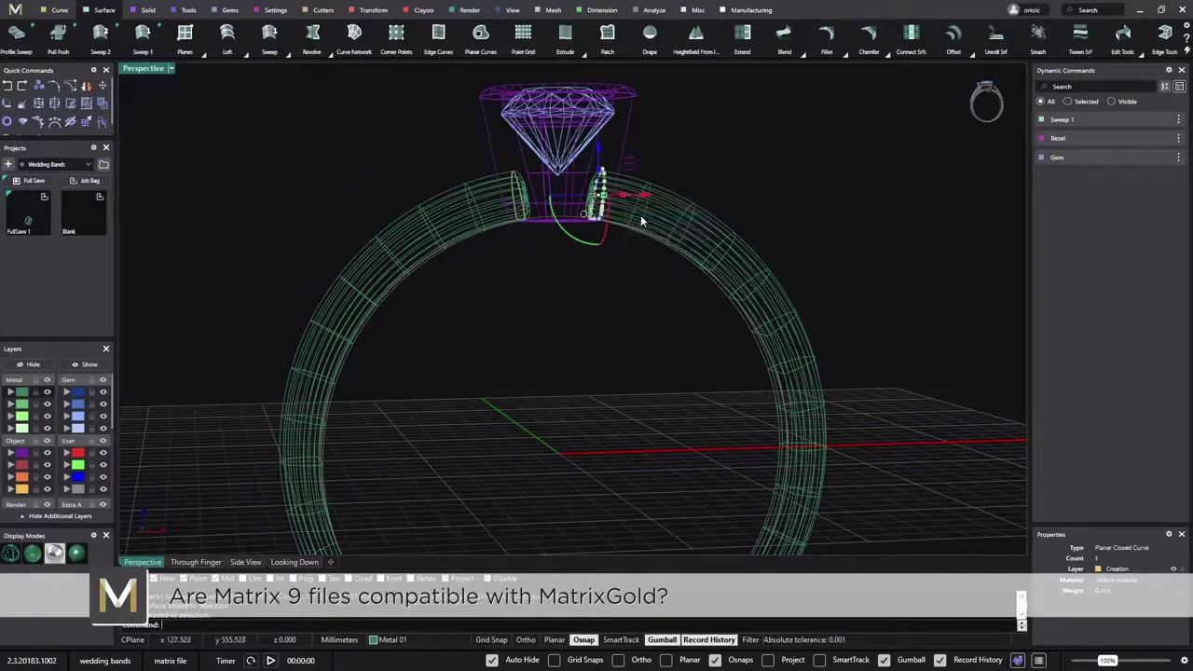
scroll(617, 202, up, 5)
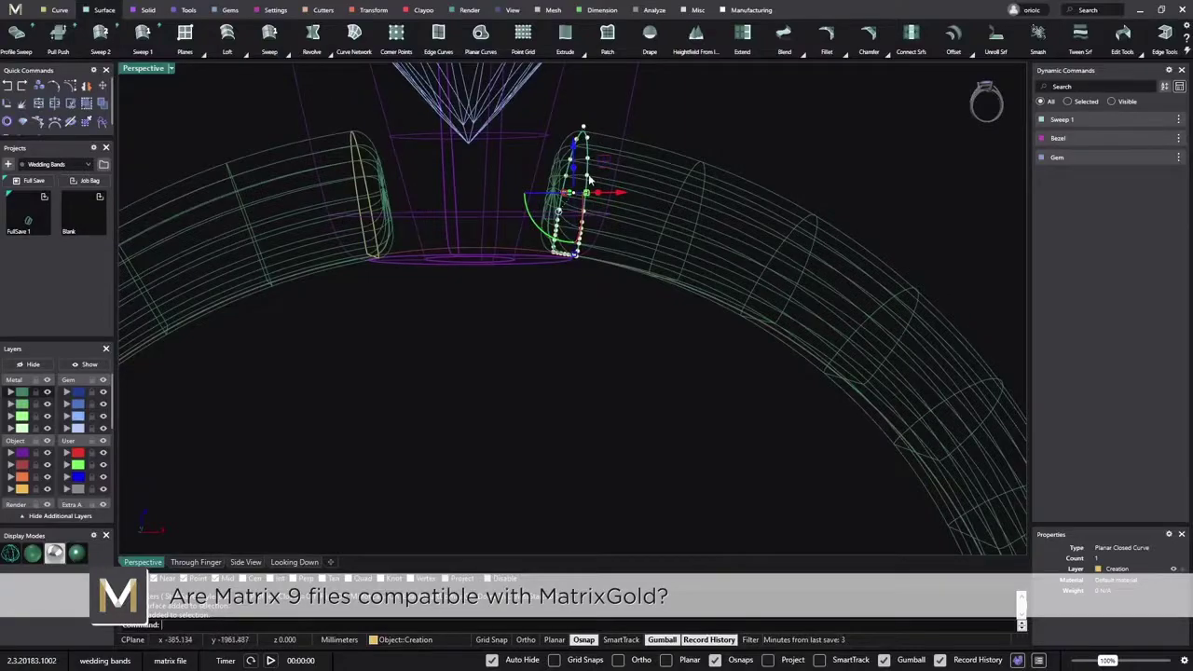
right_drag(575, 211, 586, 241)
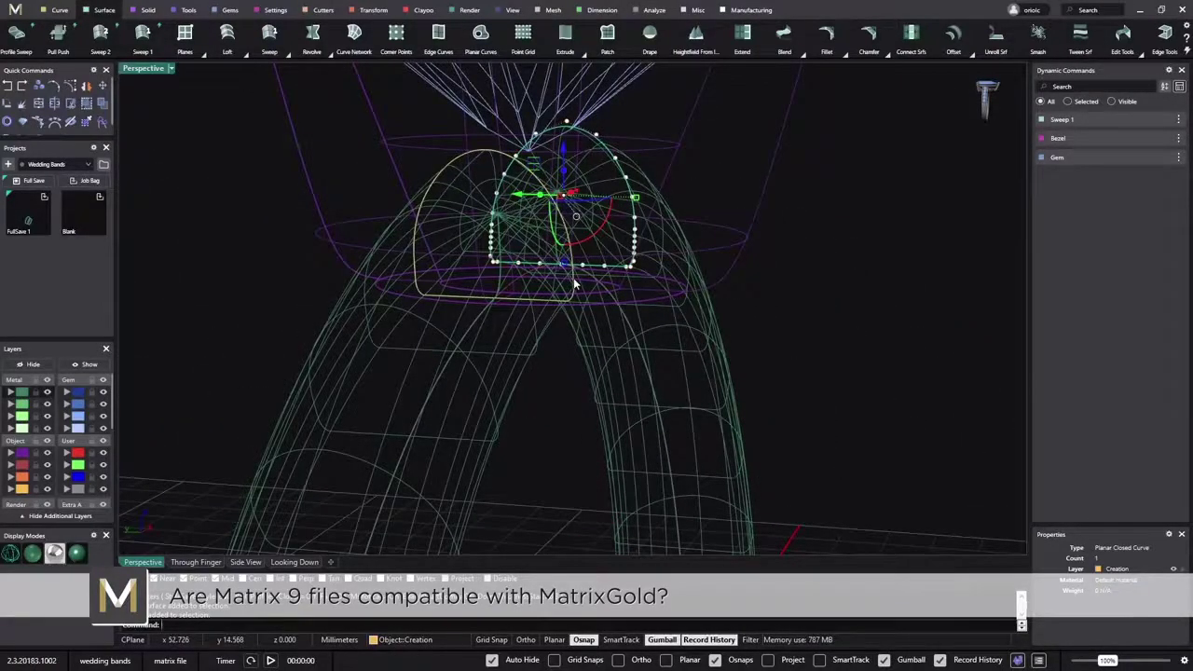
shift+click(573, 280)
click(609, 310)
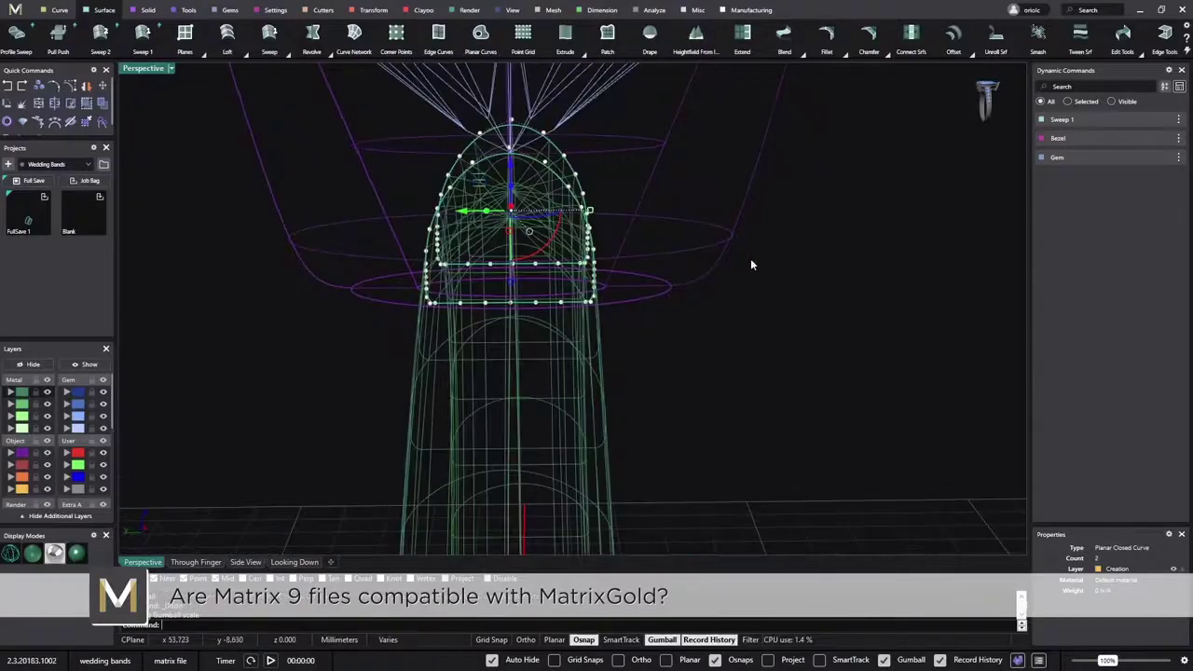
drag(591, 213, 612, 216)
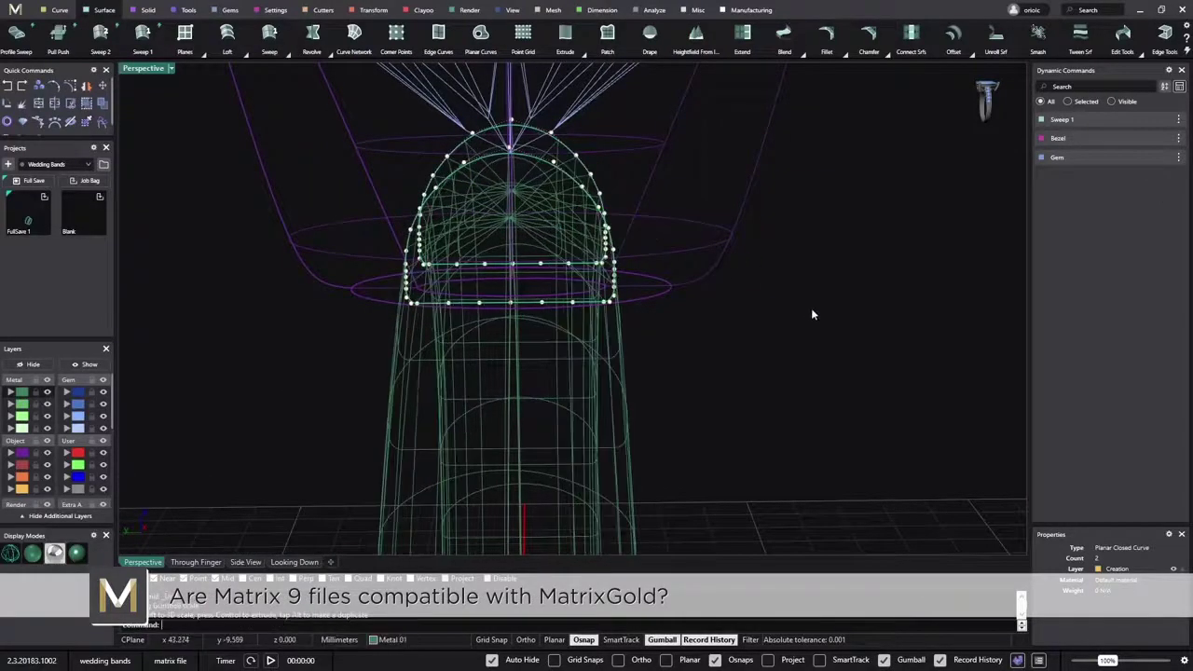
click(811, 308)
right_drag(811, 308, 821, 380)
scroll(698, 330, down, 4)
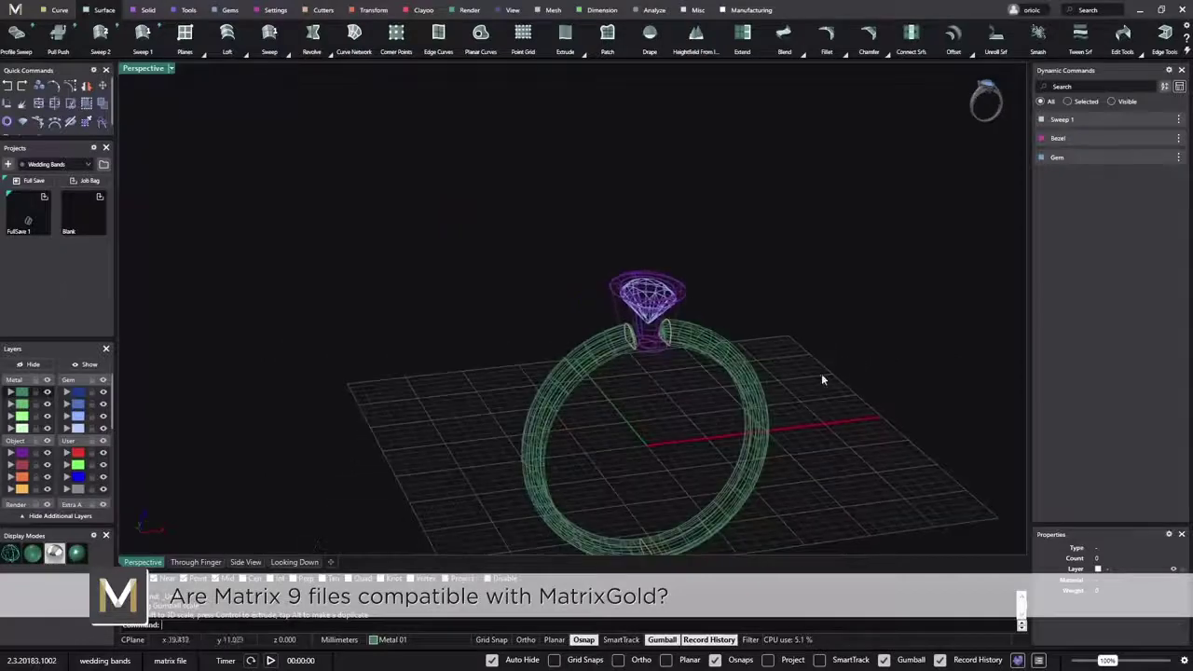
Step: Switch the viewport to a shaded display to show the rebuilt ring as solid surfaces
click(75, 554)
mouse_move(197, 500)
right_down()
mouse_move(732, 325)
mouse_move(535, 381)
mouse_move(504, 337)
right_up()
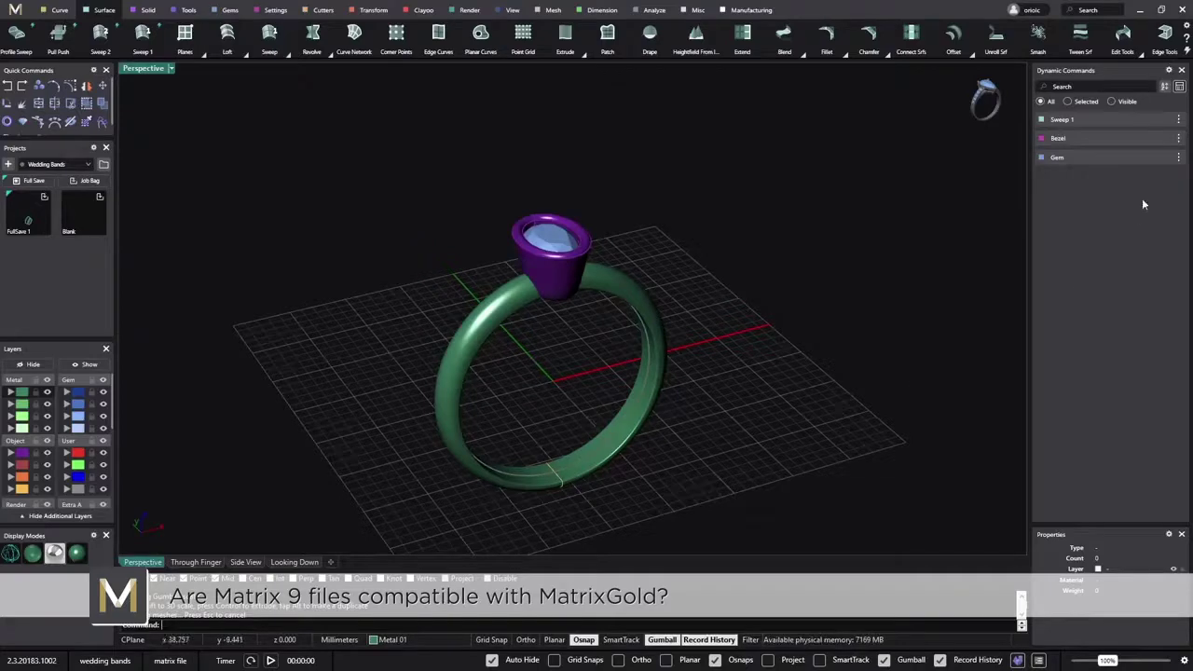
mouse_move(1143, 124)
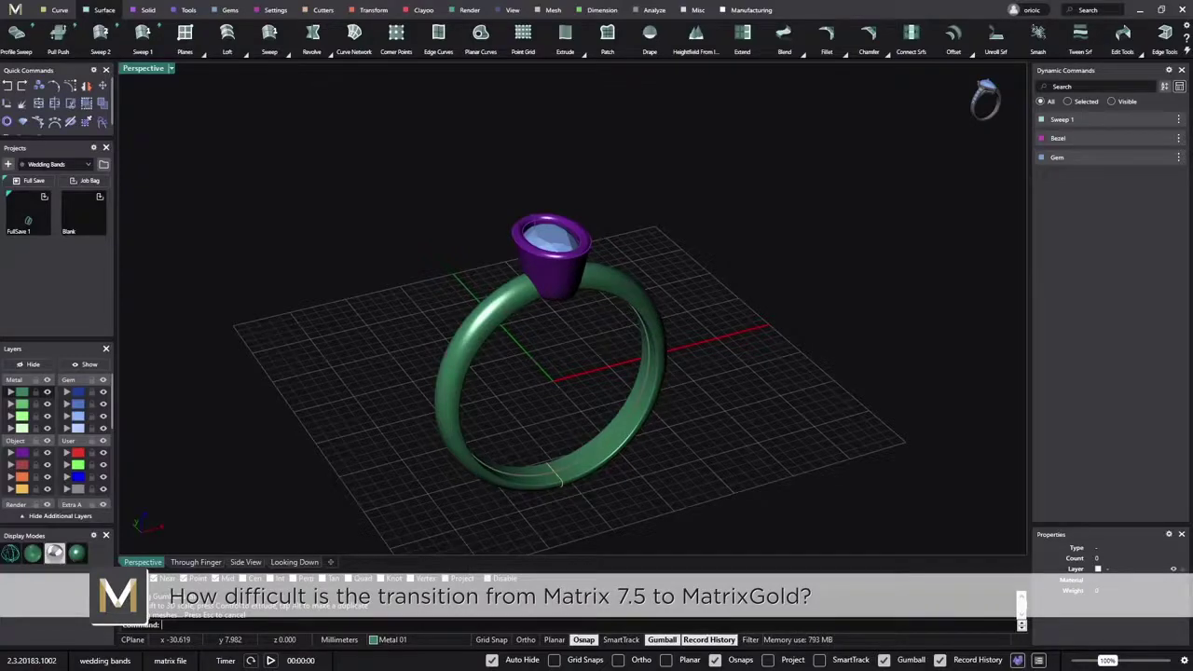
right_drag(753, 356, 826, 348)
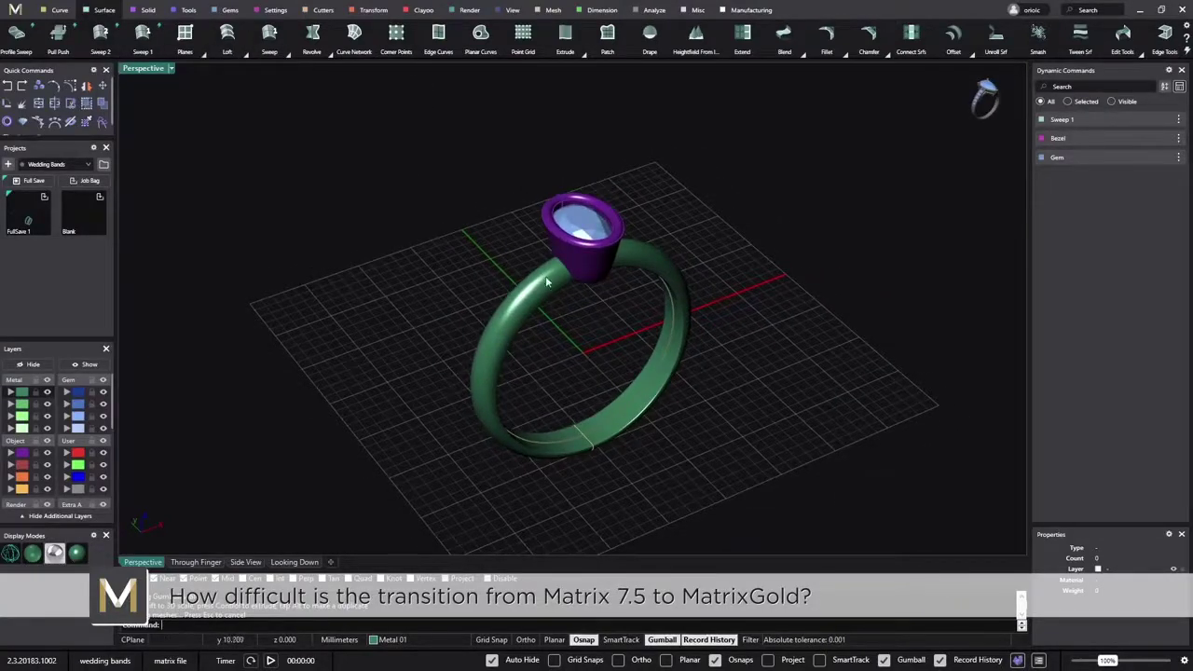
right_drag(547, 282, 678, 313)
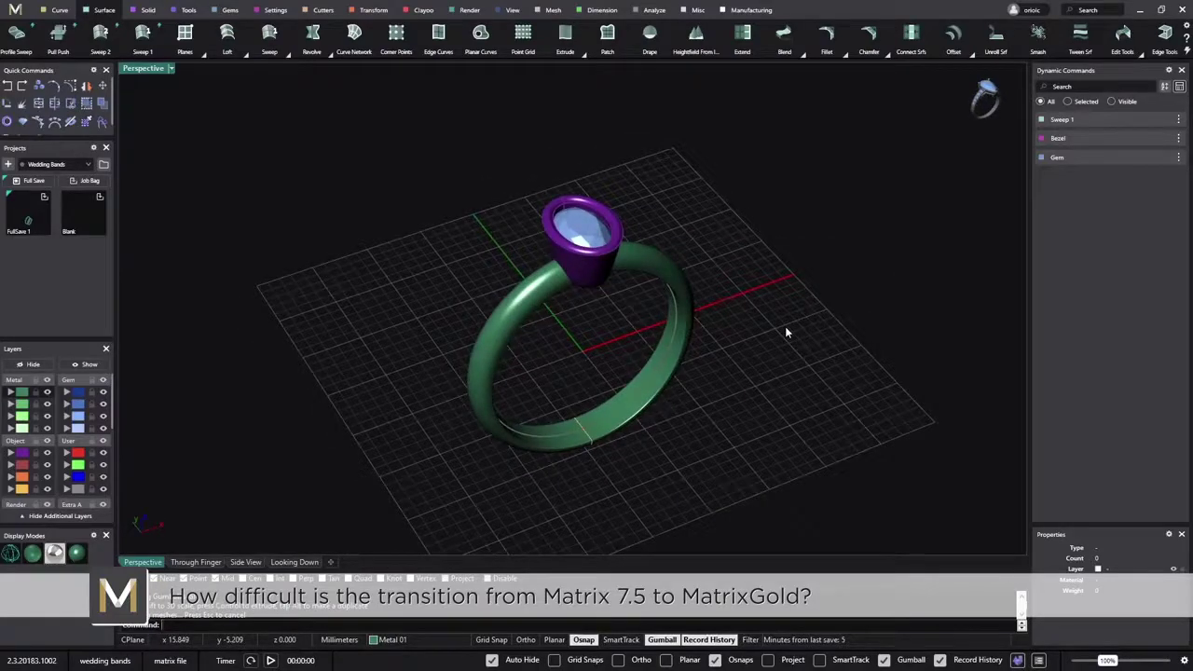
shift+right_drag(758, 402, 509, 270)
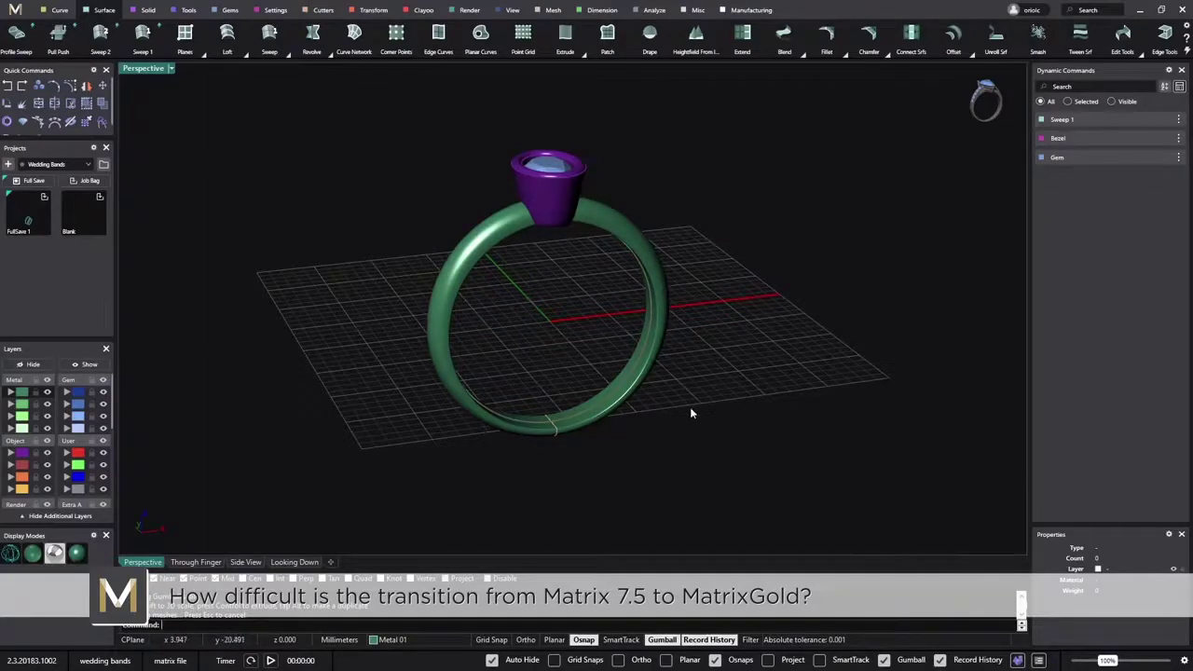
mouse_move(693, 413)
right_down()
mouse_move(727, 394)
mouse_move(820, 382)
mouse_move(687, 396)
right_up()
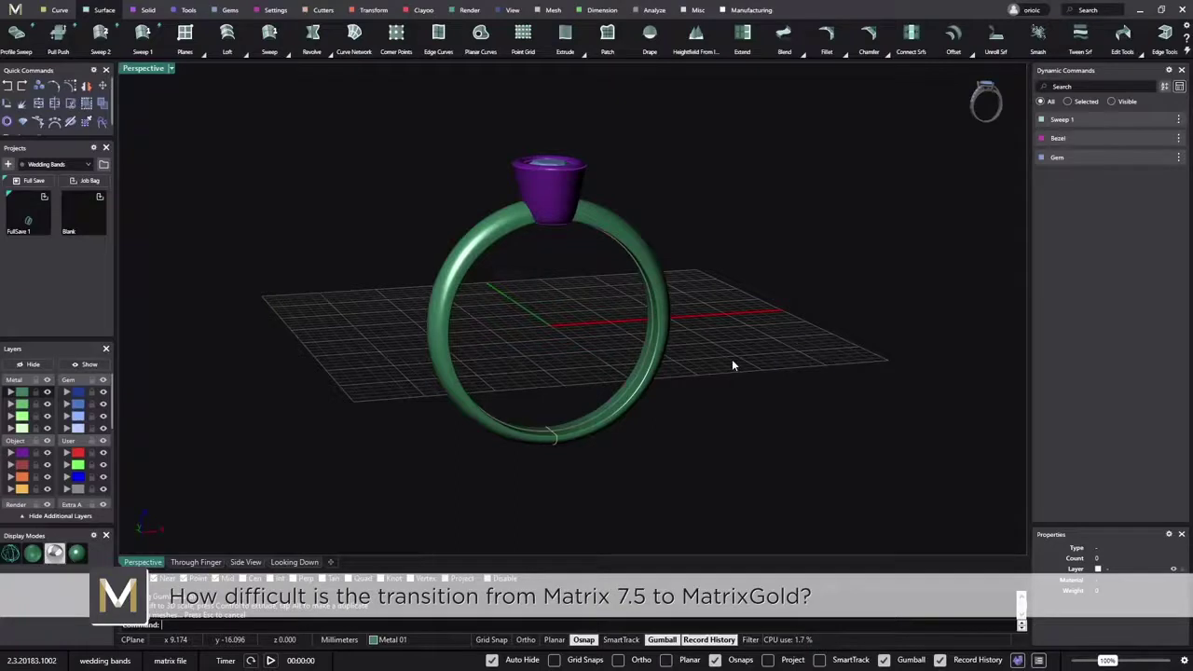
Step: Delete the bezel around the center gem, keeping the gem and band
click(276, 11)
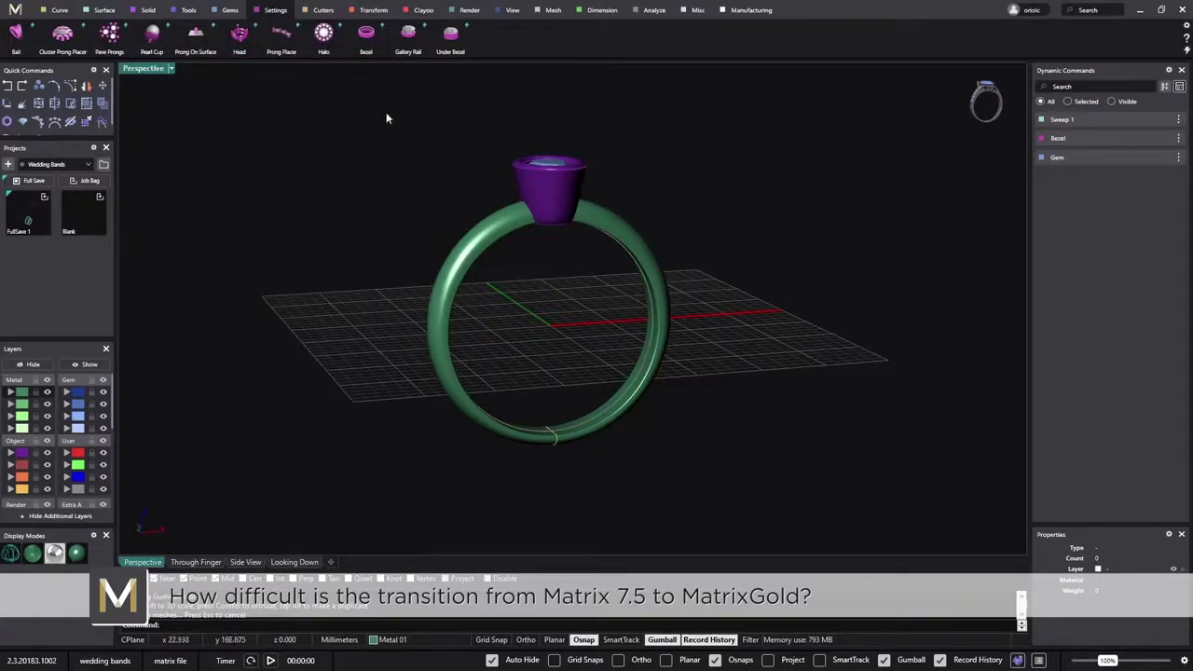
click(546, 198)
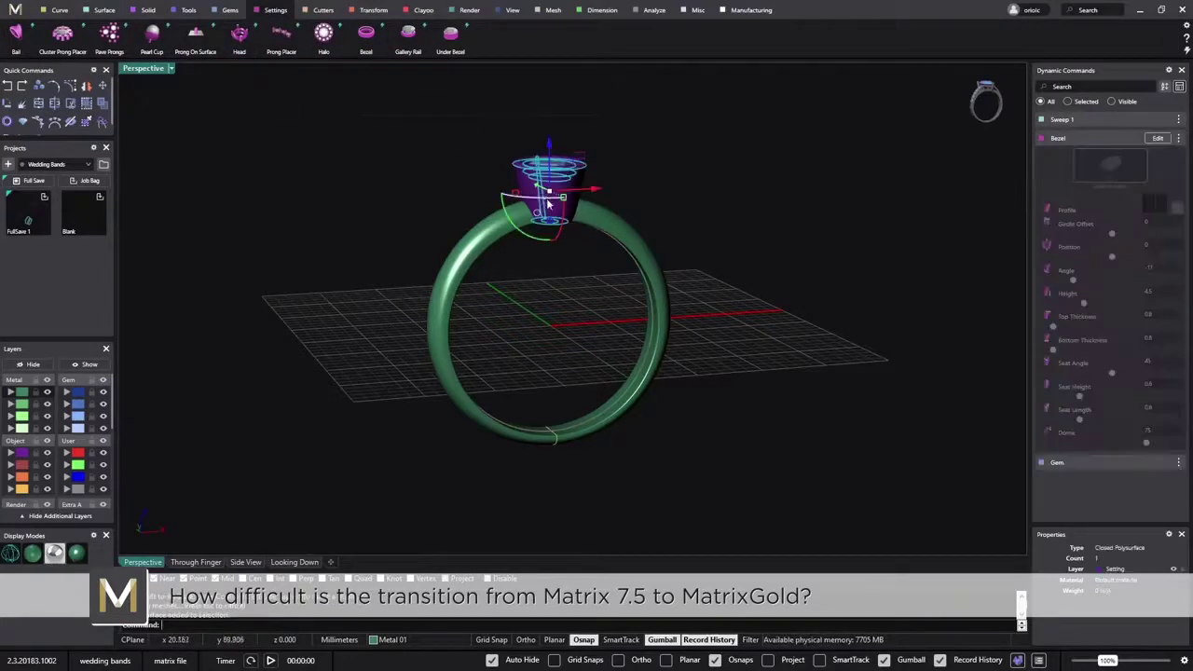
key(Delete)
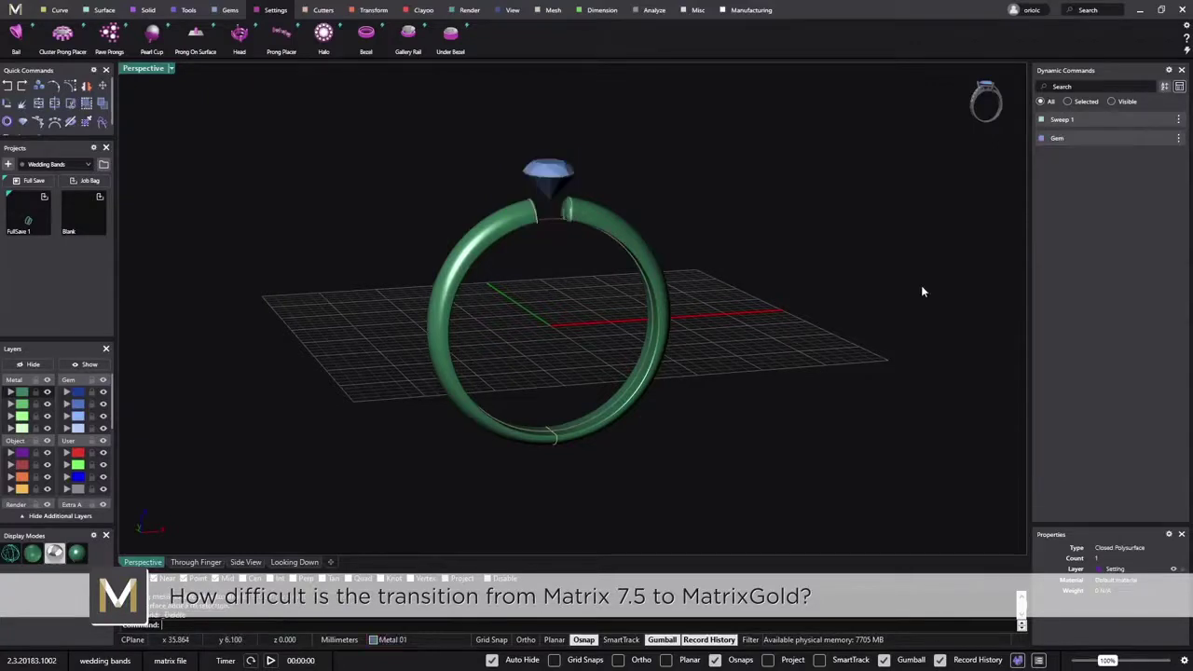
Step: Build a parametric prong Head on the center gem and shorten its overall height to 4.1 mm
click(552, 174)
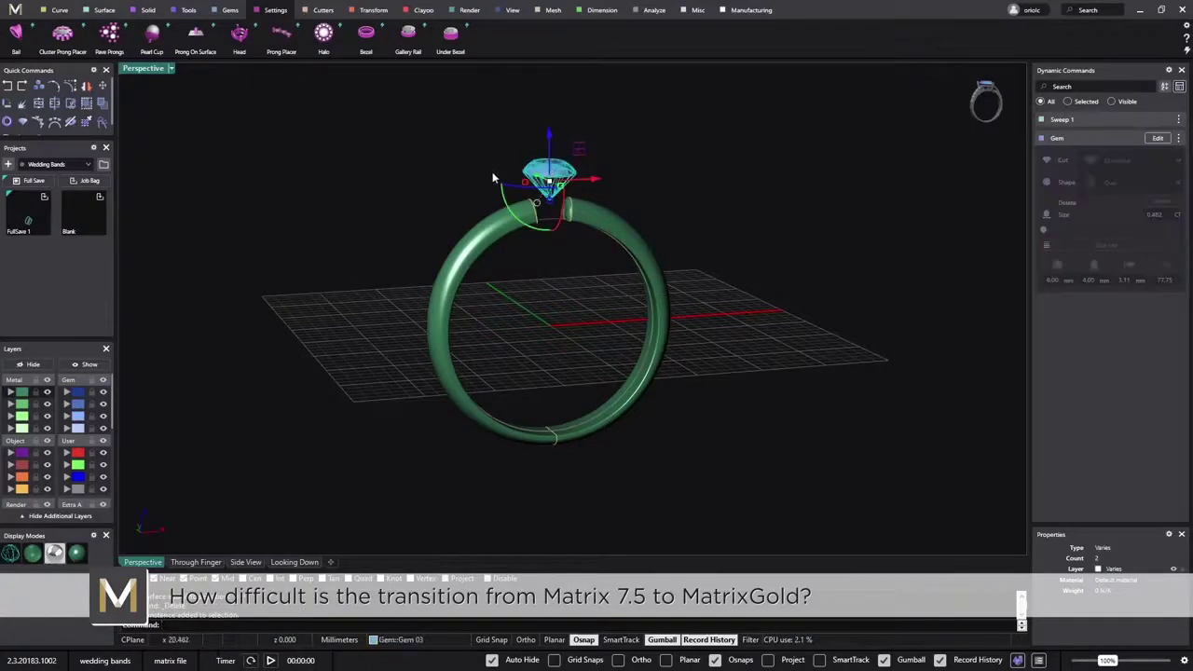
click(240, 37)
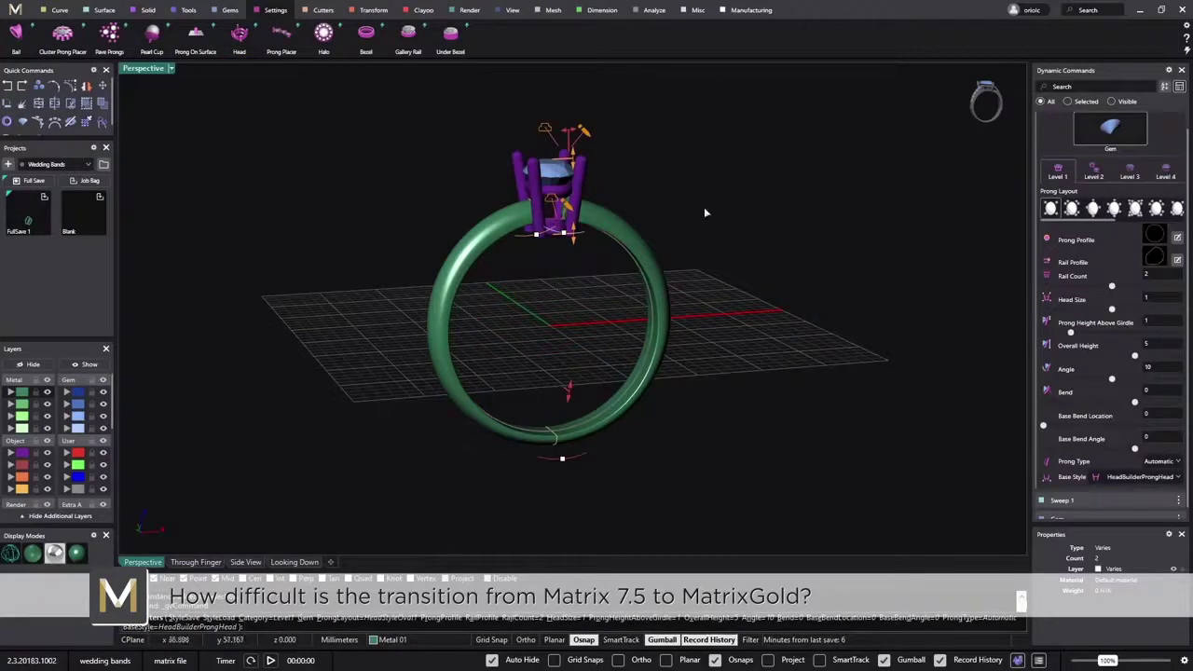
scroll(672, 215, up, 5)
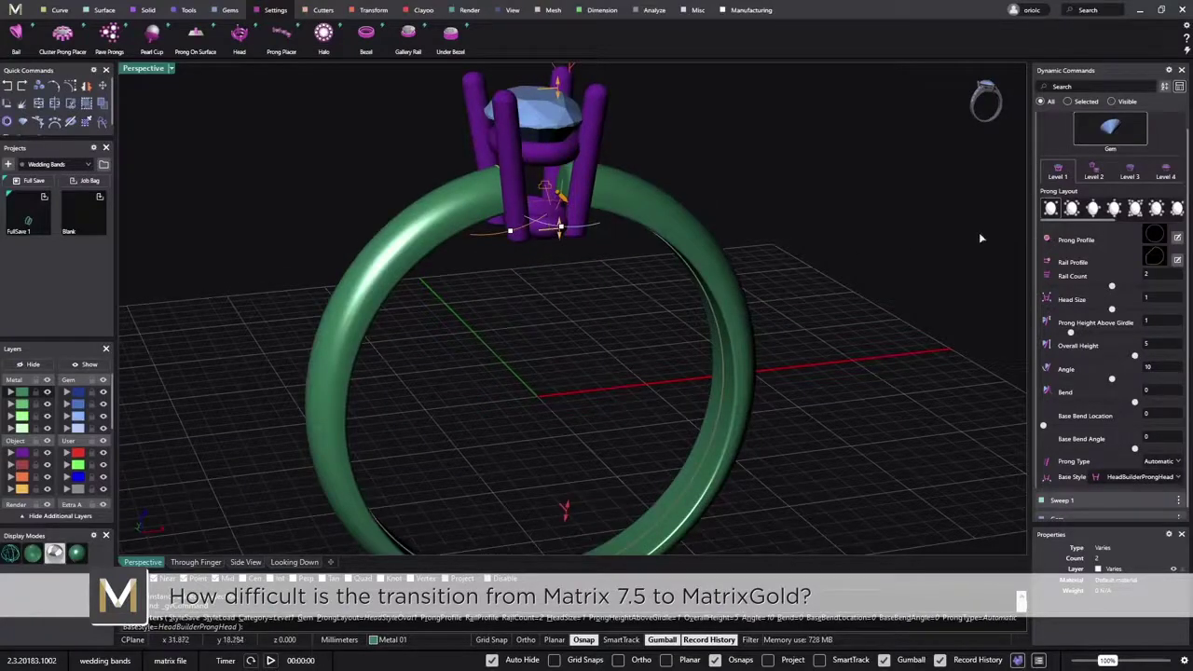
right_drag(711, 187, 687, 239)
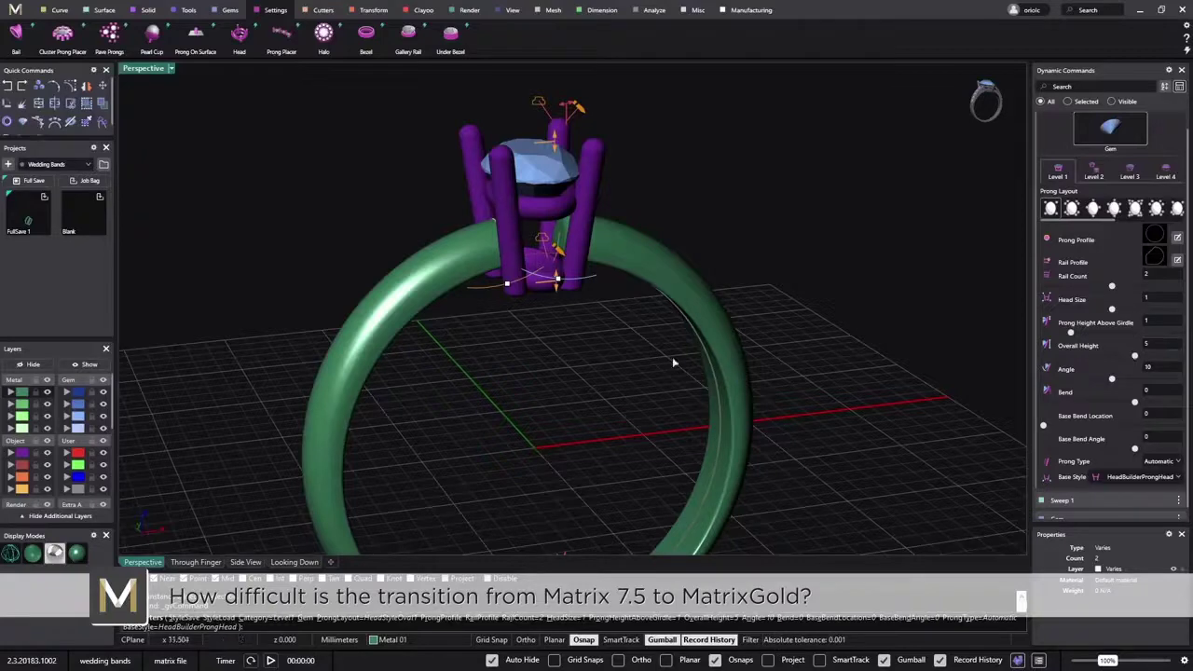
mouse_move(556, 296)
drag(556, 295, 560, 258)
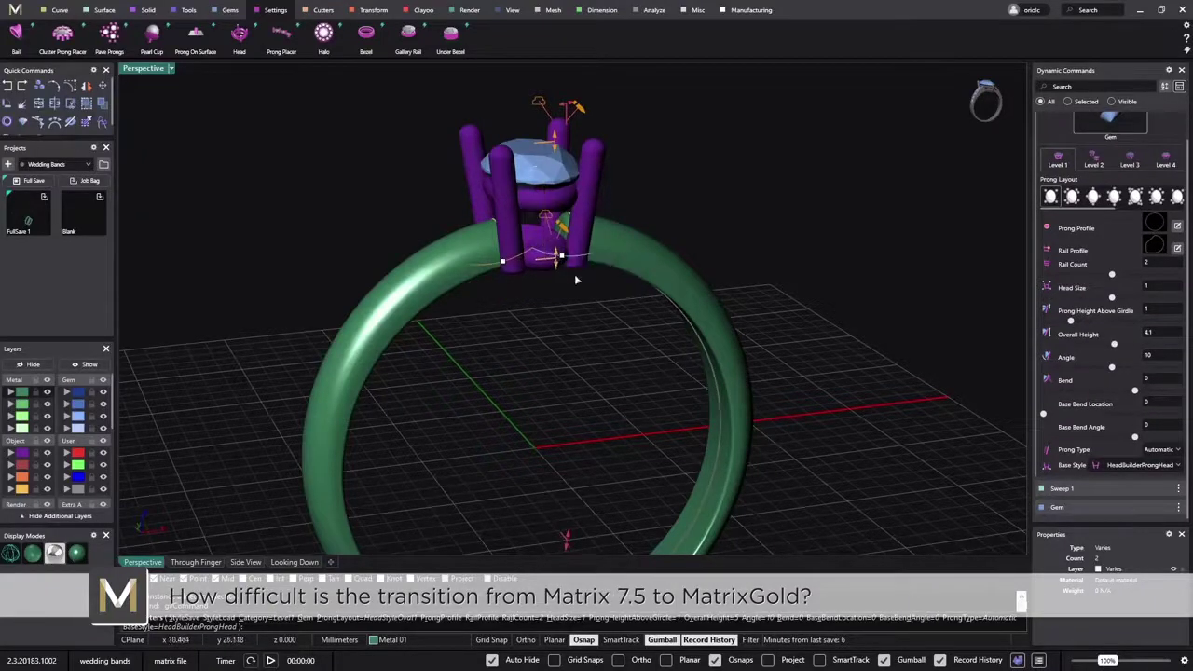
Step: Set the prong Head's overall height to 4 mm and finish the Head
right_drag(791, 260, 754, 248)
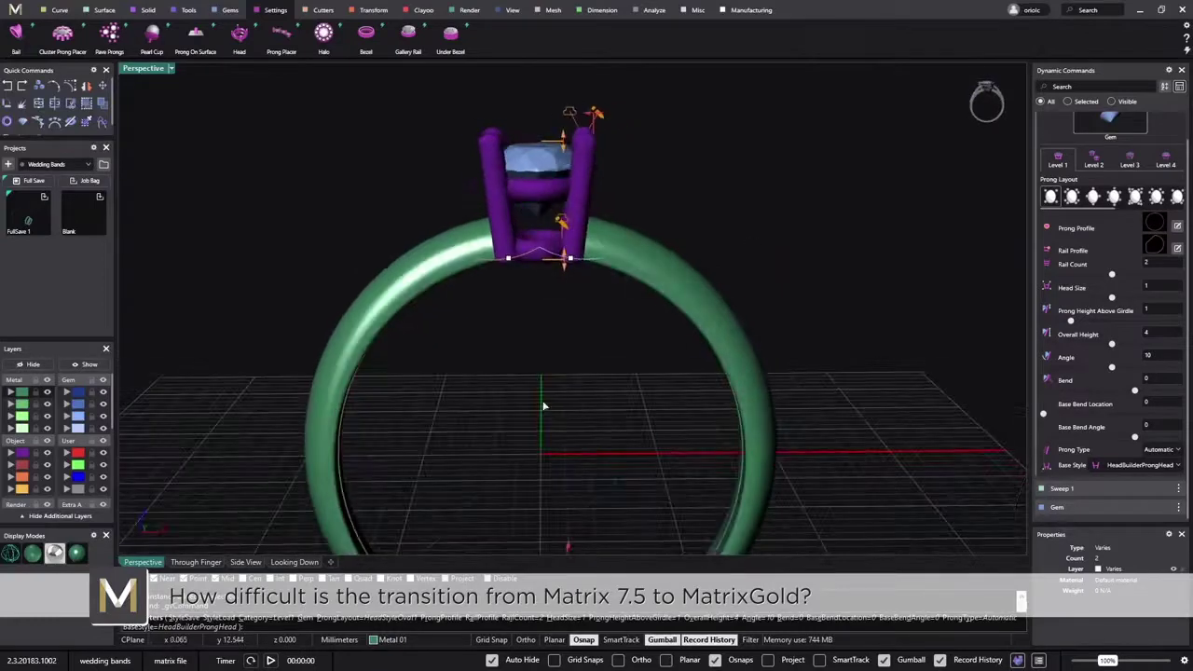
right_drag(543, 405, 602, 411)
scroll(602, 412, down, 2)
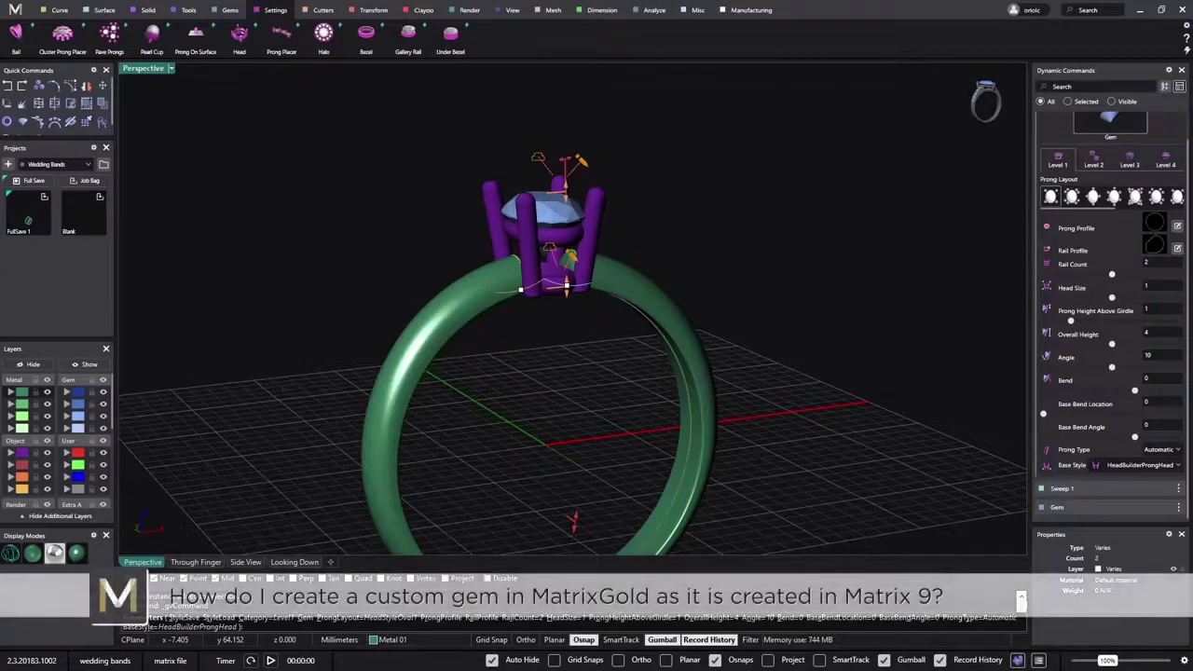
scroll(661, 330, down, 5)
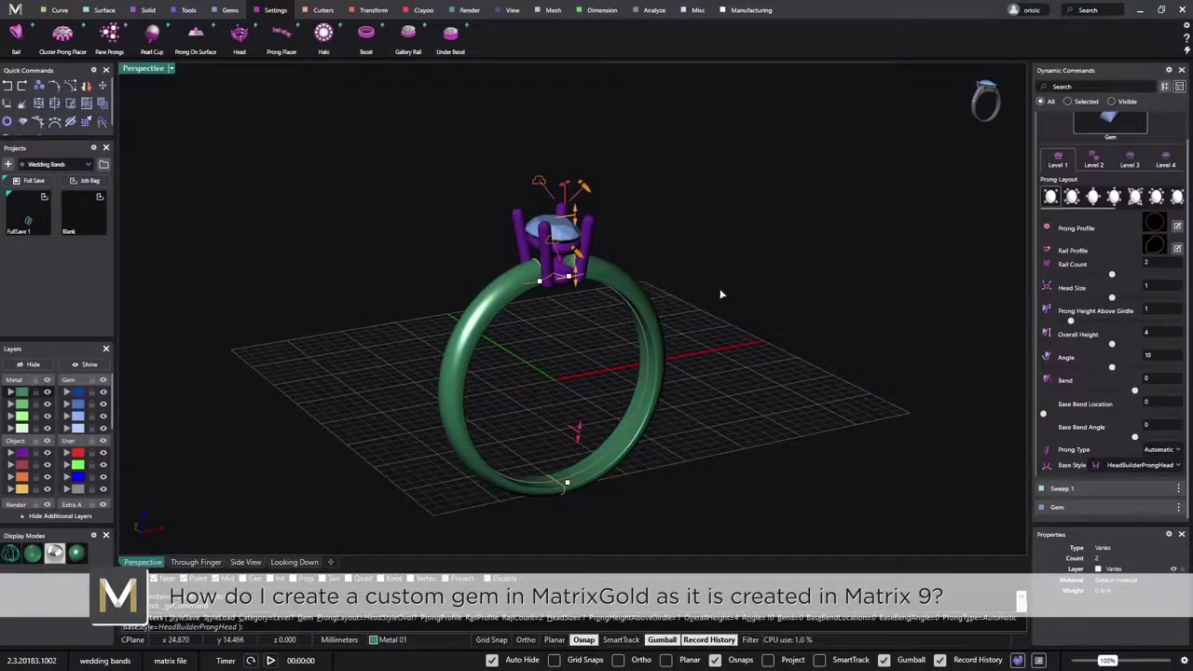
right_drag(719, 288, 695, 309)
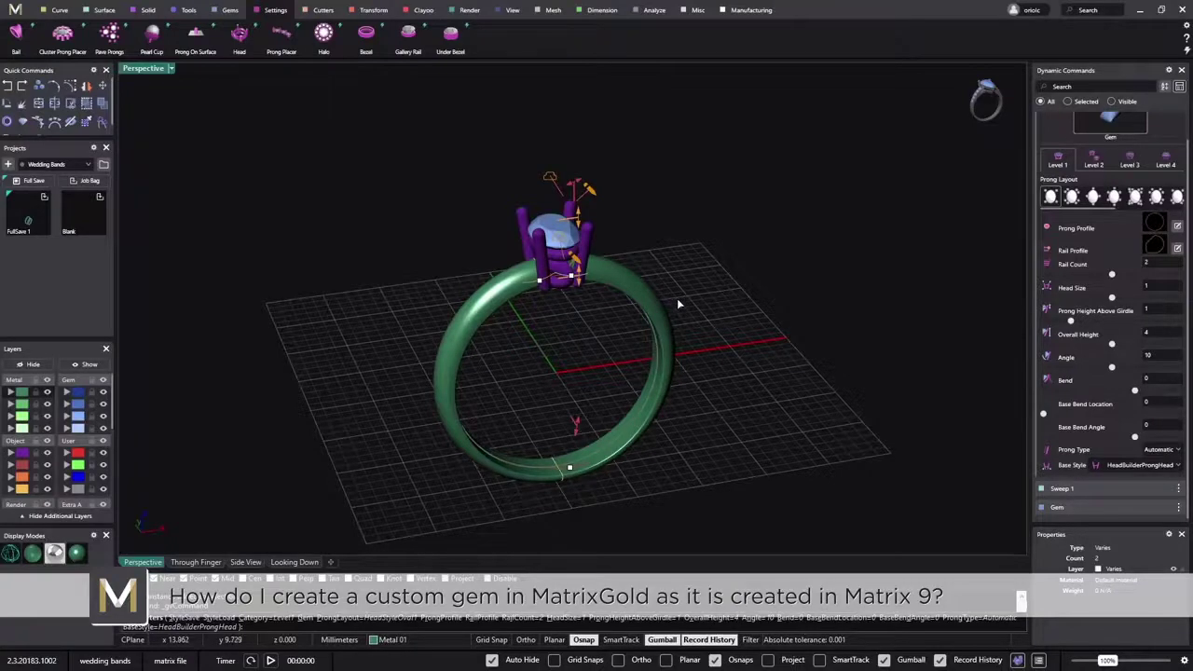
right_drag(660, 341, 727, 333)
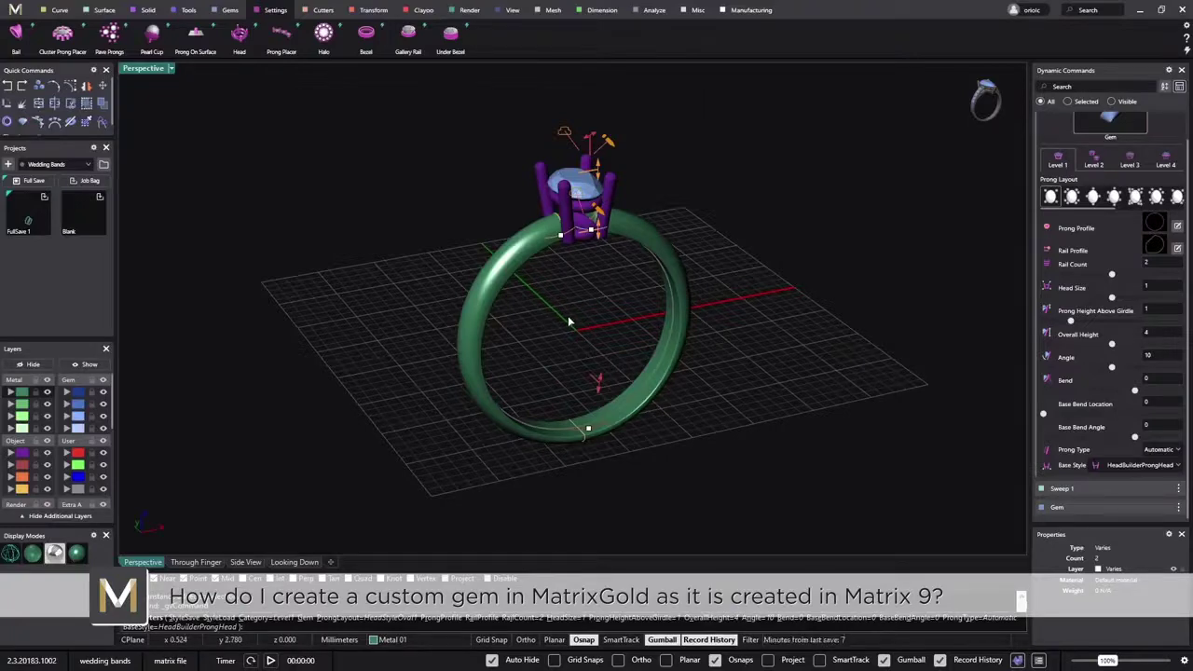
shift+right_drag(595, 318, 597, 325)
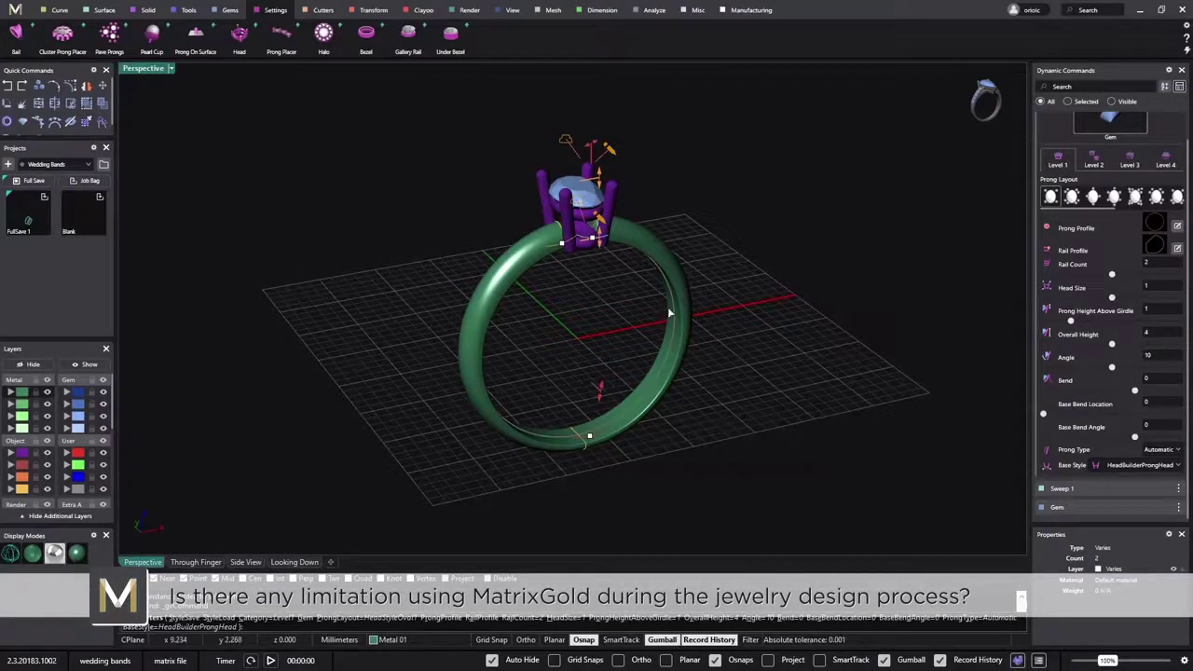
scroll(668, 313, down, 4)
right_drag(724, 314, 743, 331)
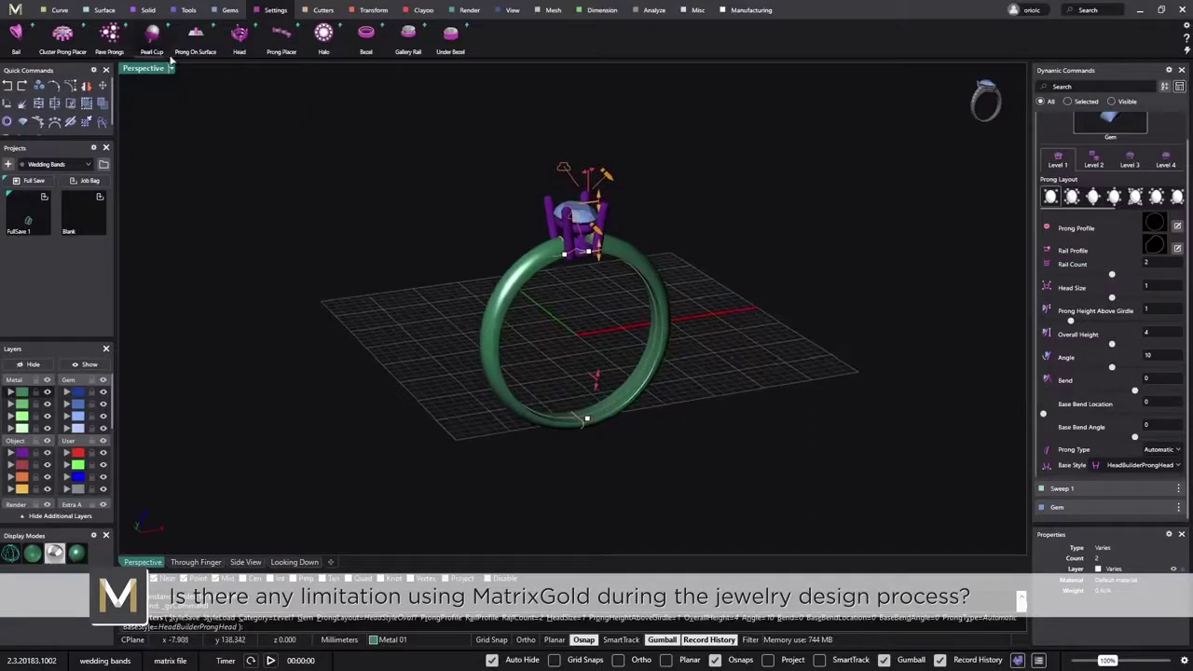
click(341, 192)
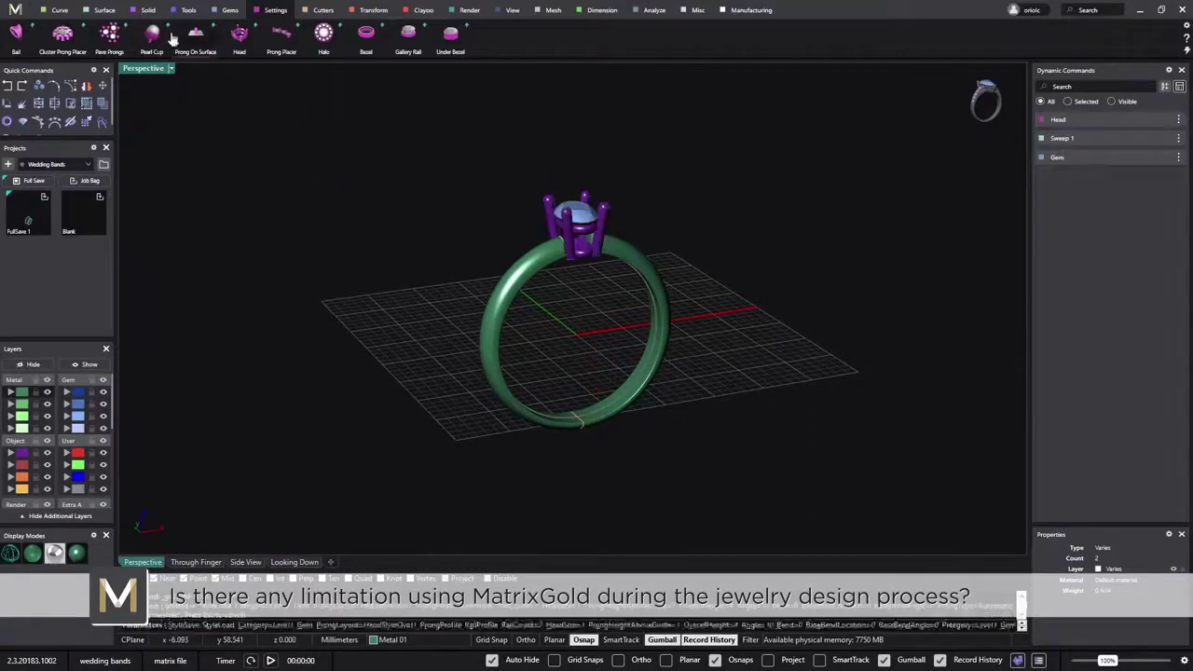
click(147, 10)
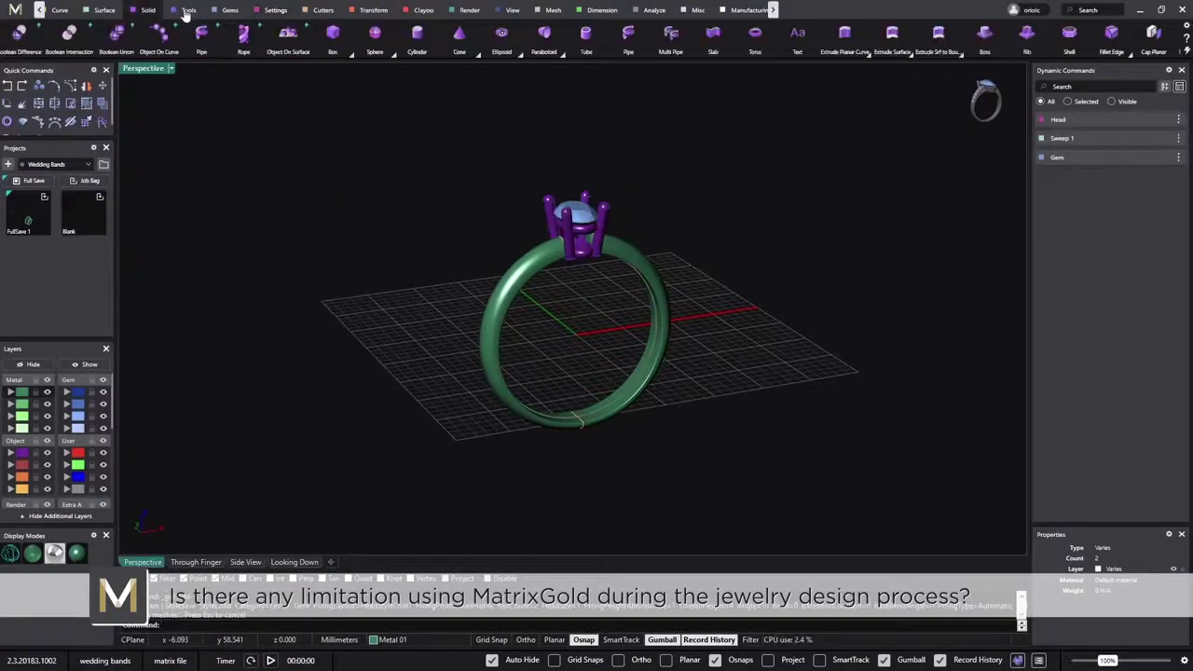
click(231, 11)
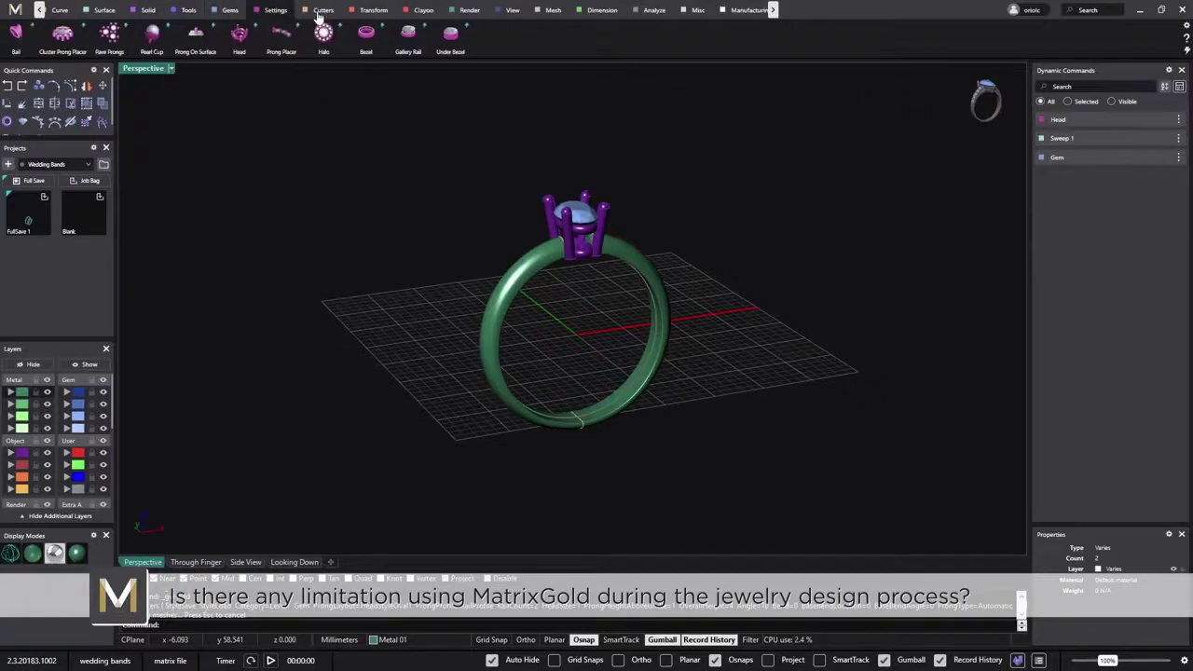
click(320, 15)
click(370, 13)
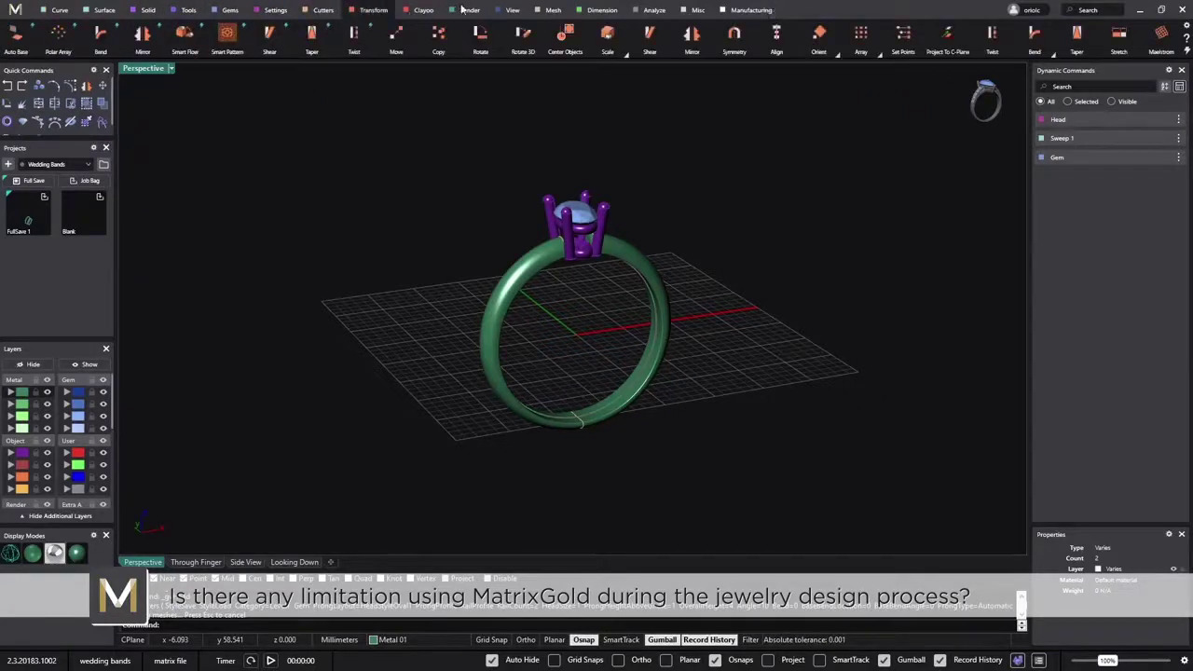
click(422, 11)
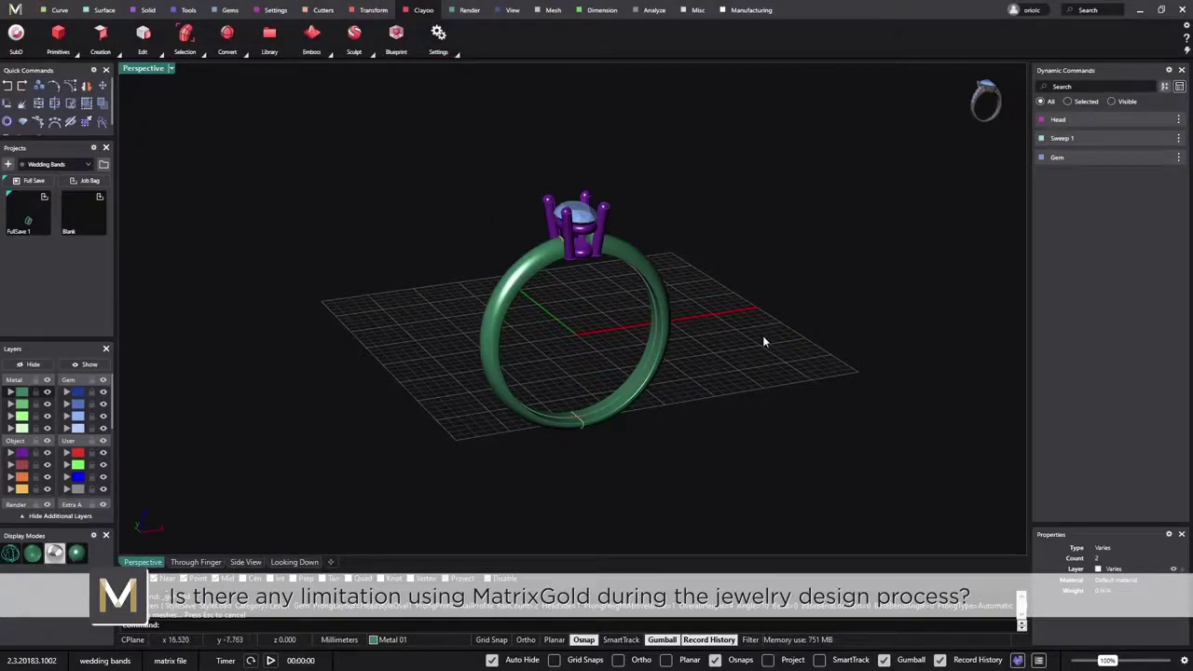
right_drag(764, 339, 453, 395)
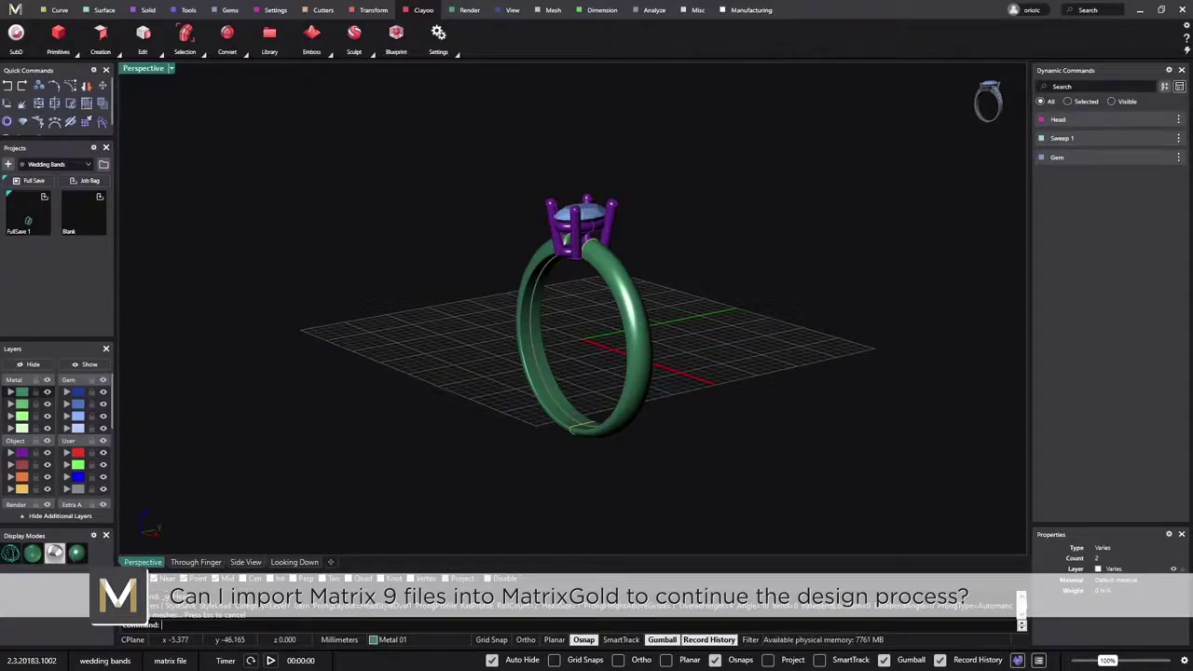
right_drag(369, 275, 633, 285)
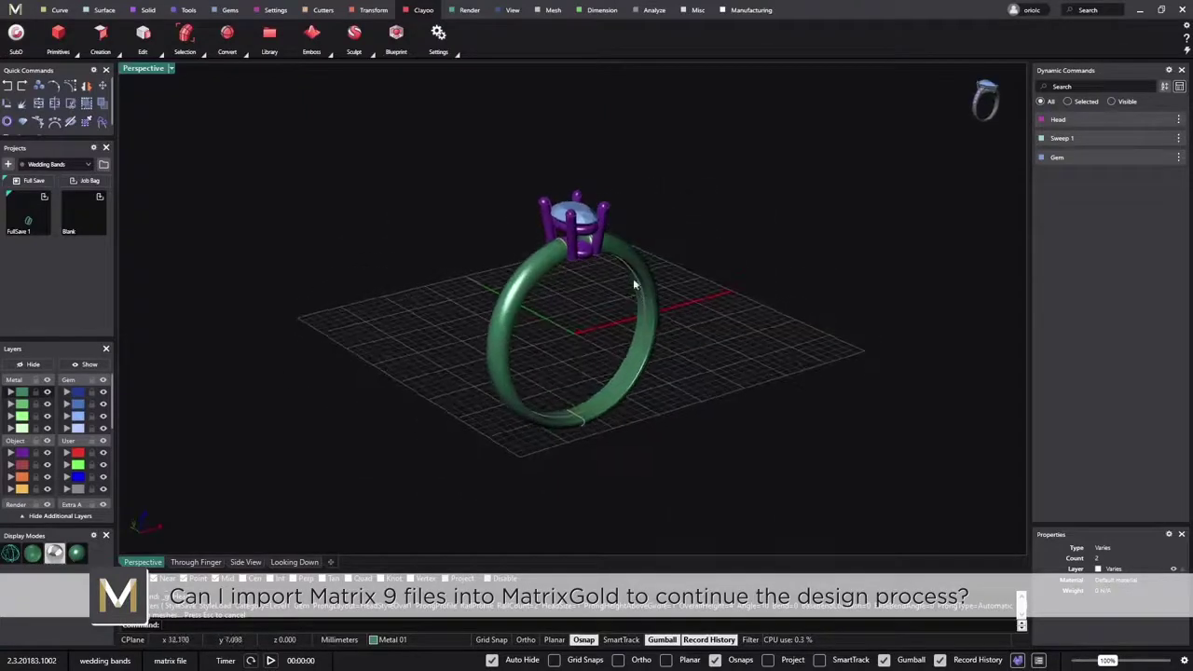
Step: Import profiles from the legacy Matrix 9 Profiles folder using the Legacy Matrix Migration Wizard
click(15, 9)
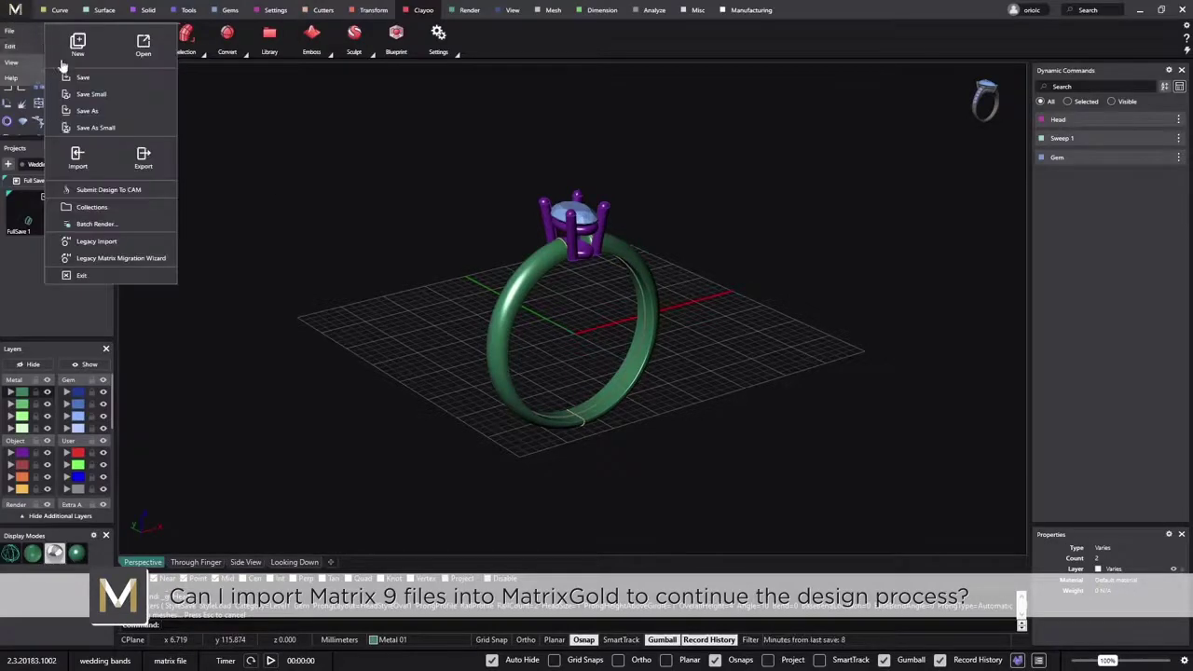
click(116, 259)
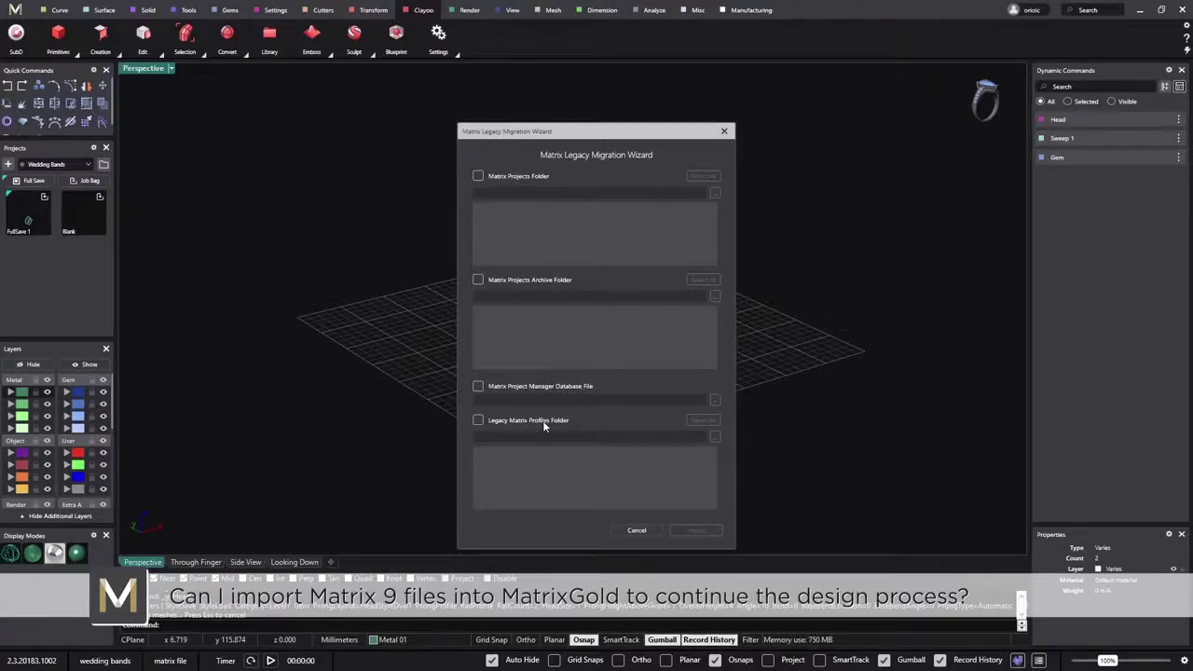
click(479, 421)
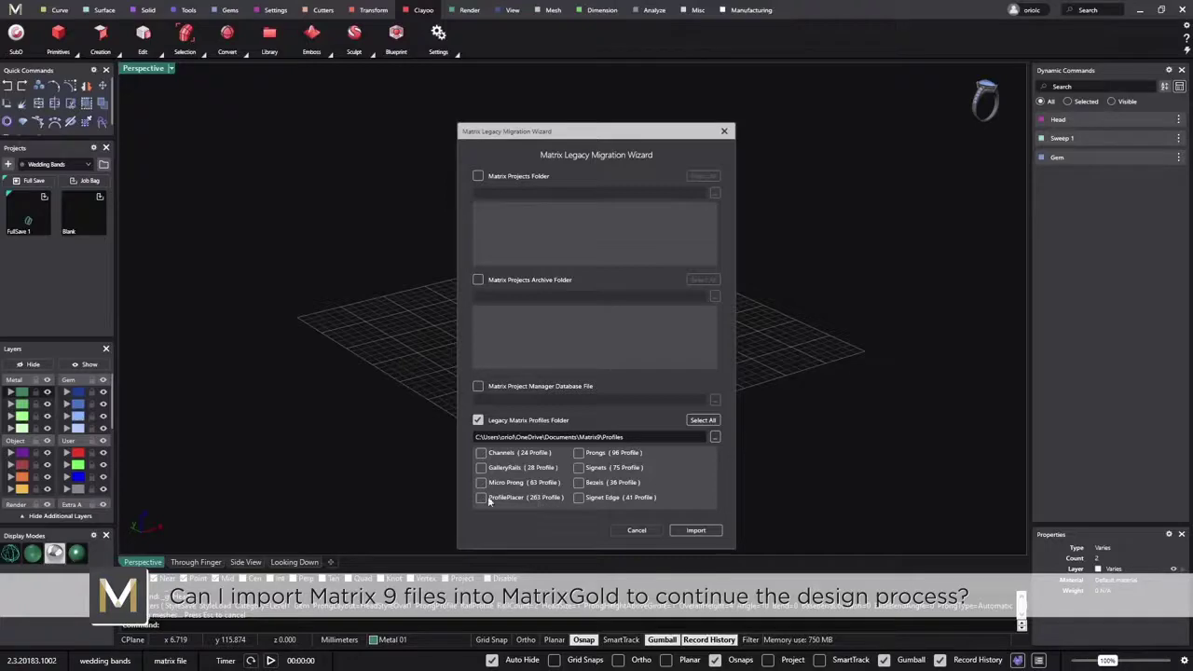
click(695, 529)
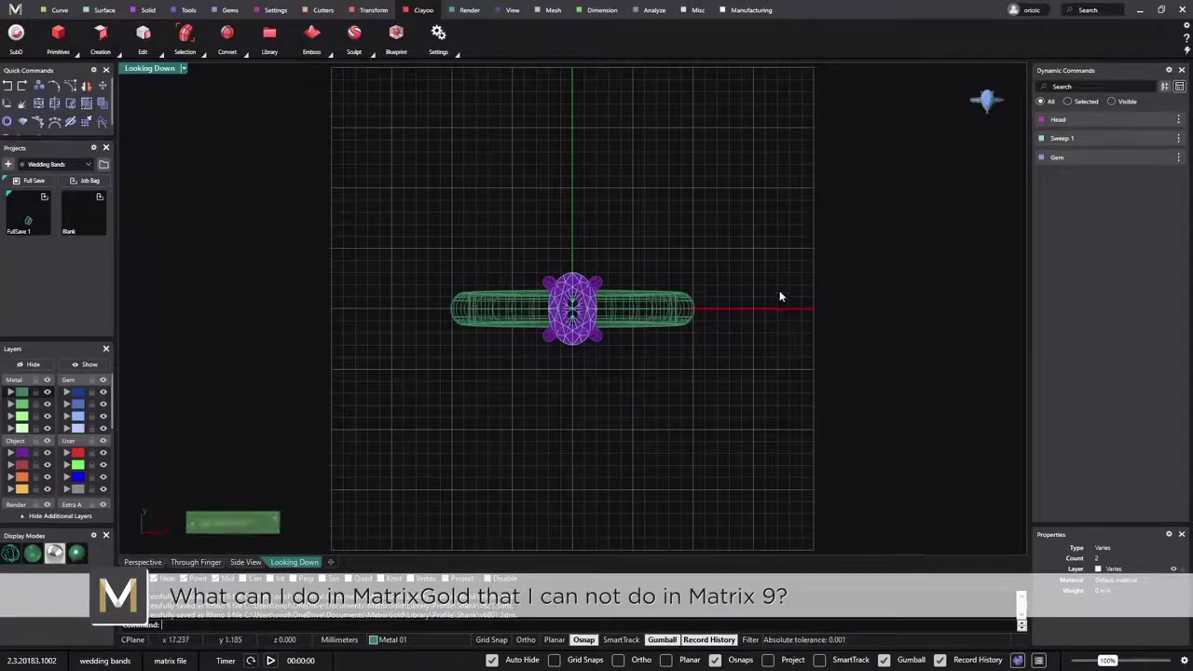
Step: Delete the entire ring with its head and gem, and return to a maximized Perspective view
drag(764, 248, 362, 385)
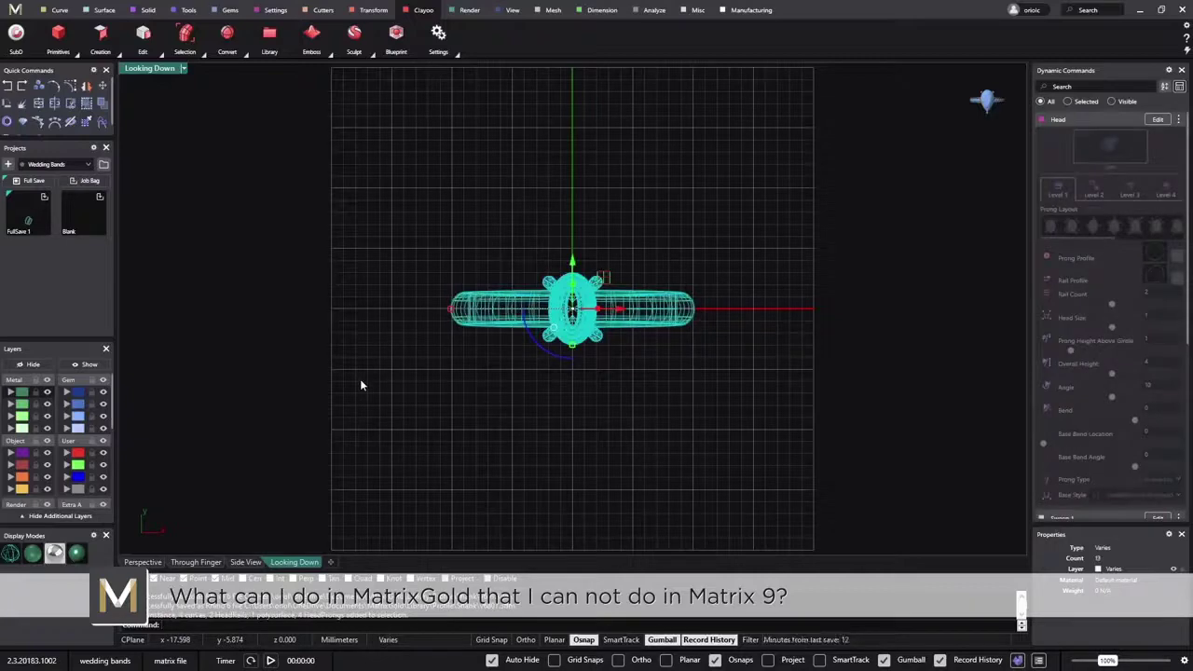
key(Delete)
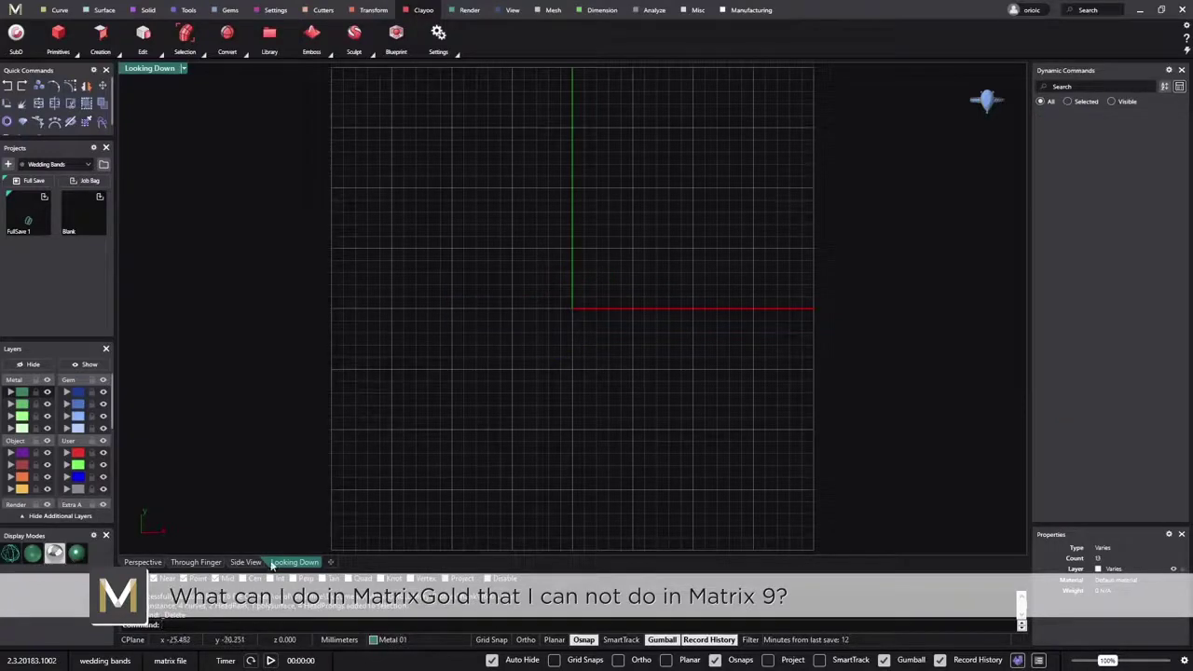
click(146, 564)
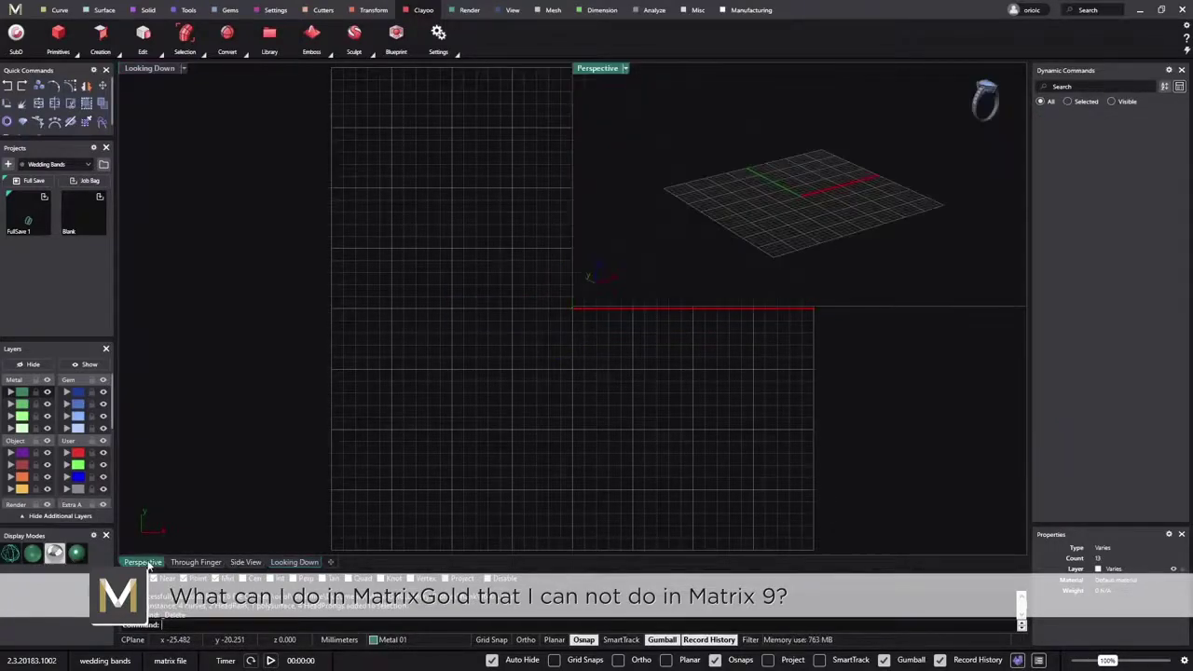
double_click(605, 71)
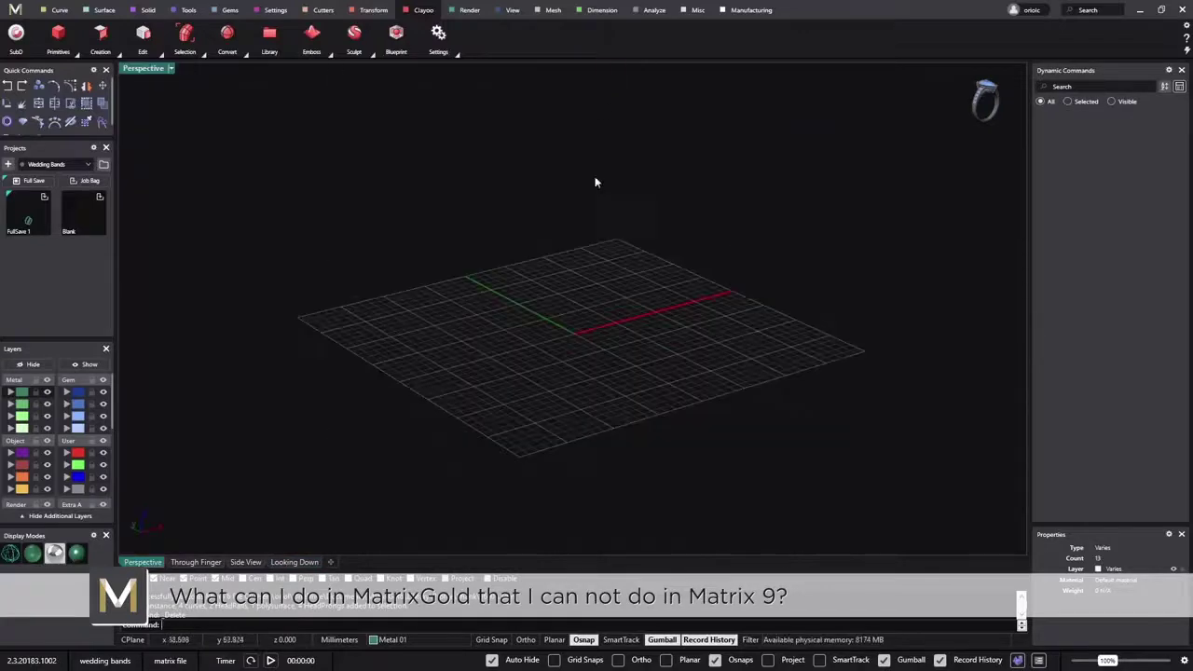
Step: Draw an open spiral-shaped Smart Curve flat on the grid in the Perspective view
right_drag(580, 261, 512, 389)
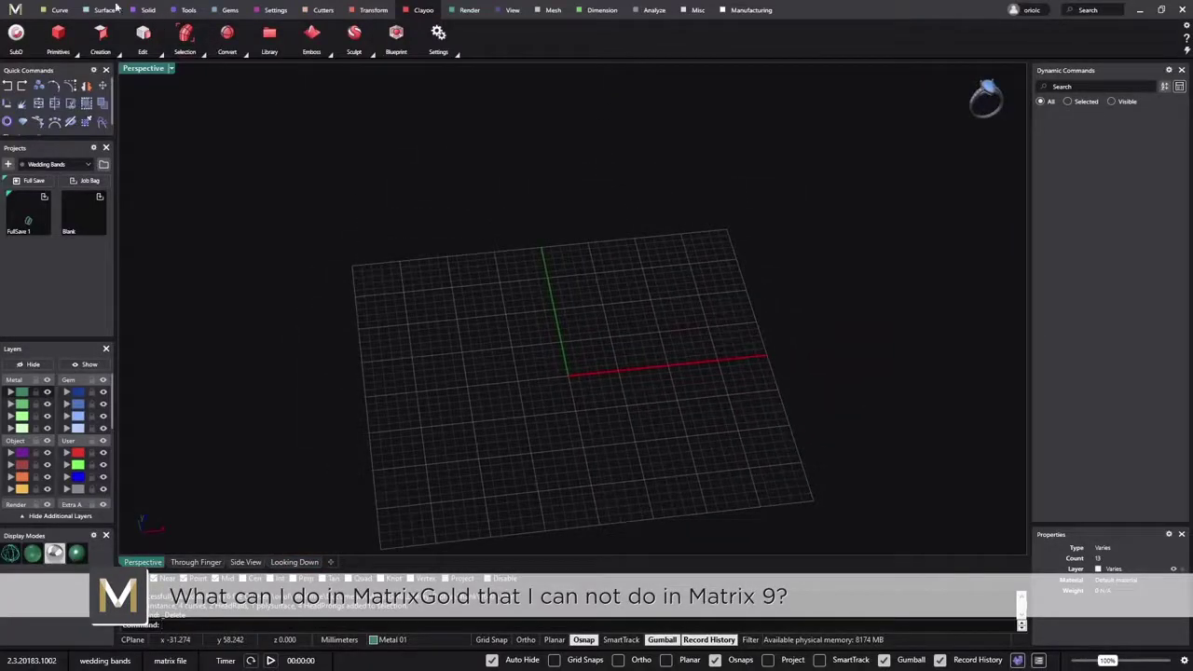
click(60, 10)
click(676, 35)
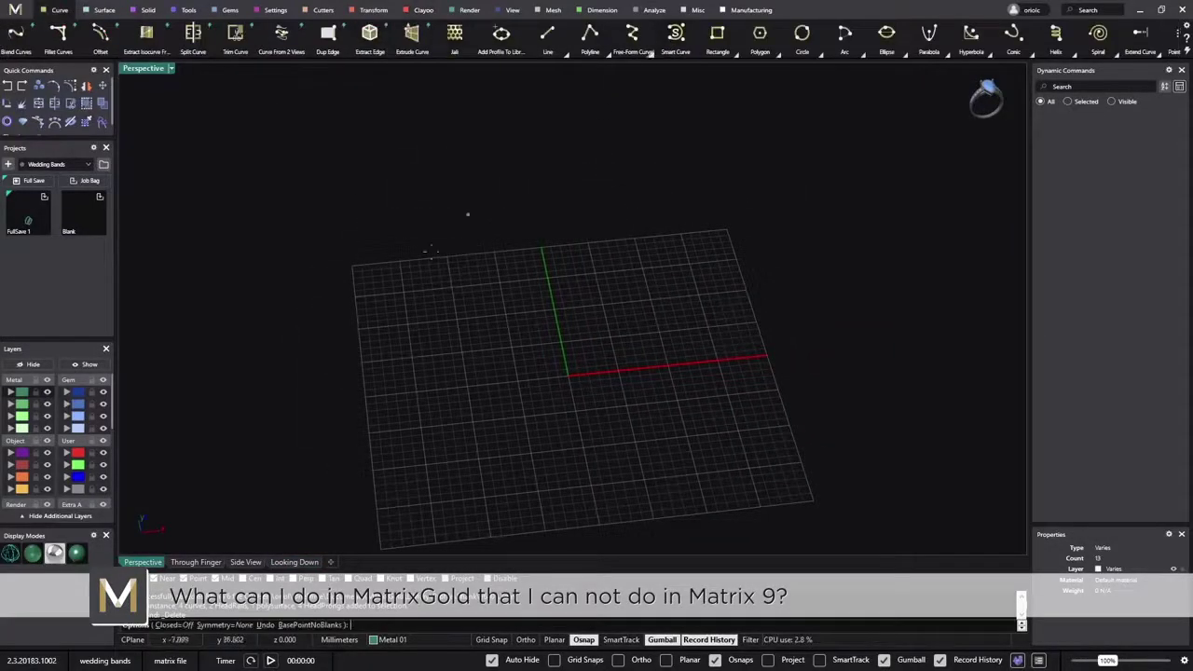
click(465, 262)
click(408, 300)
click(419, 352)
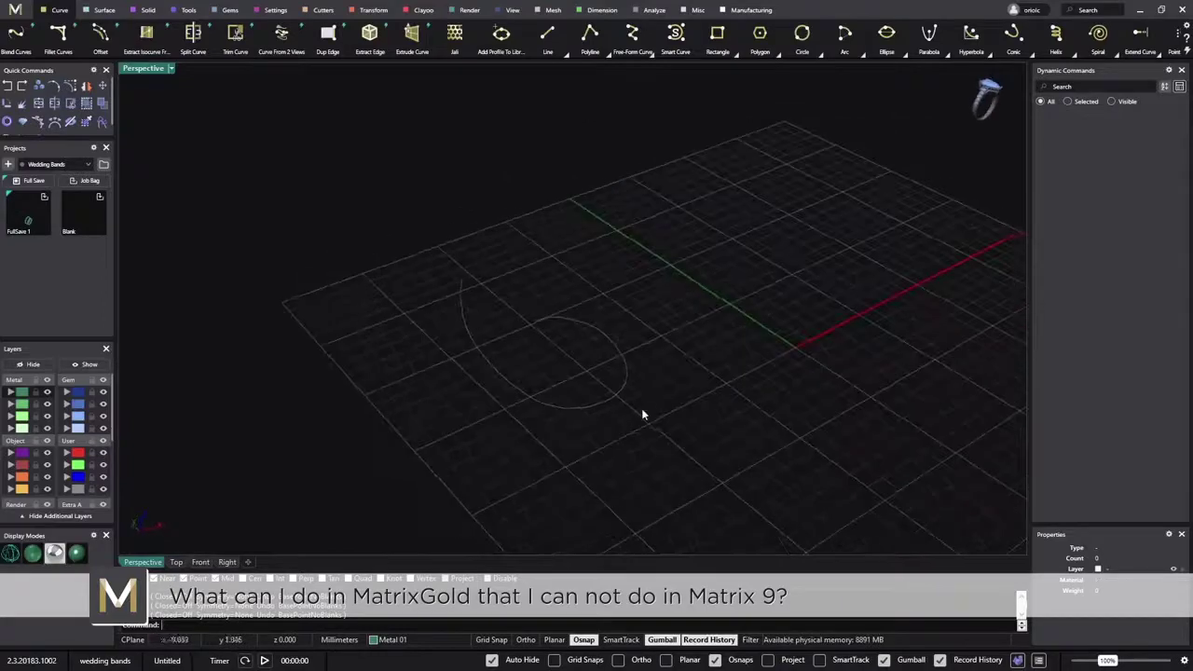
Step: Place a profile at the outer end of the spiral curve with Profile Placer, 2.4 mm wide and 1.4 mm high
click(609, 401)
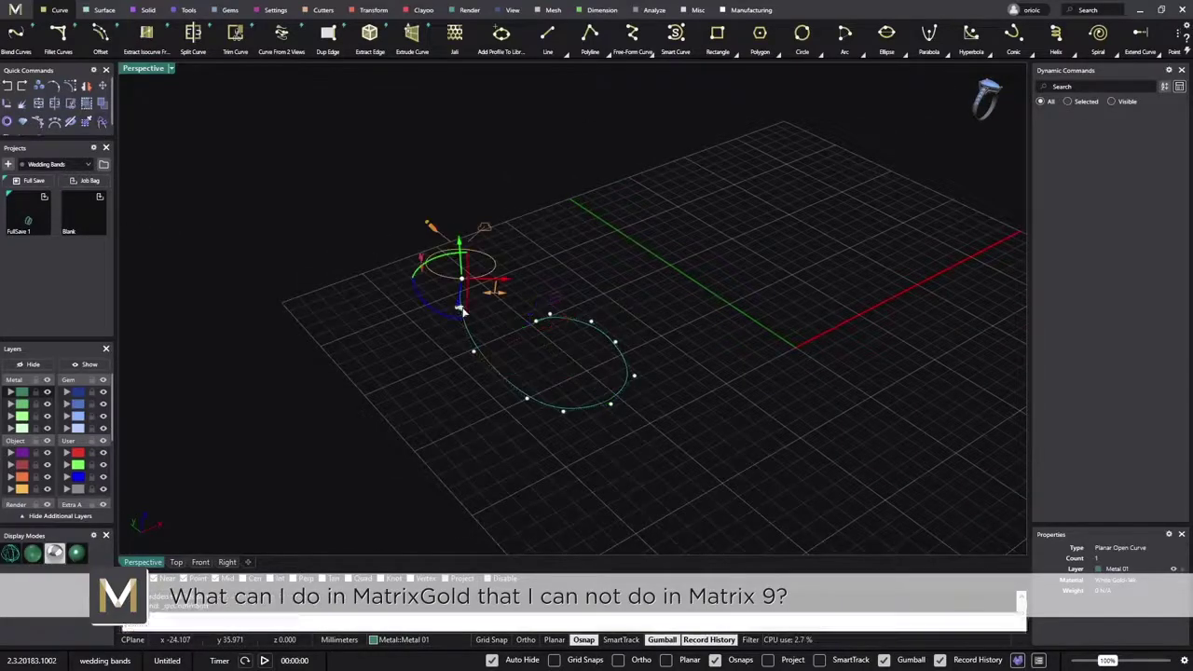
click(101, 128)
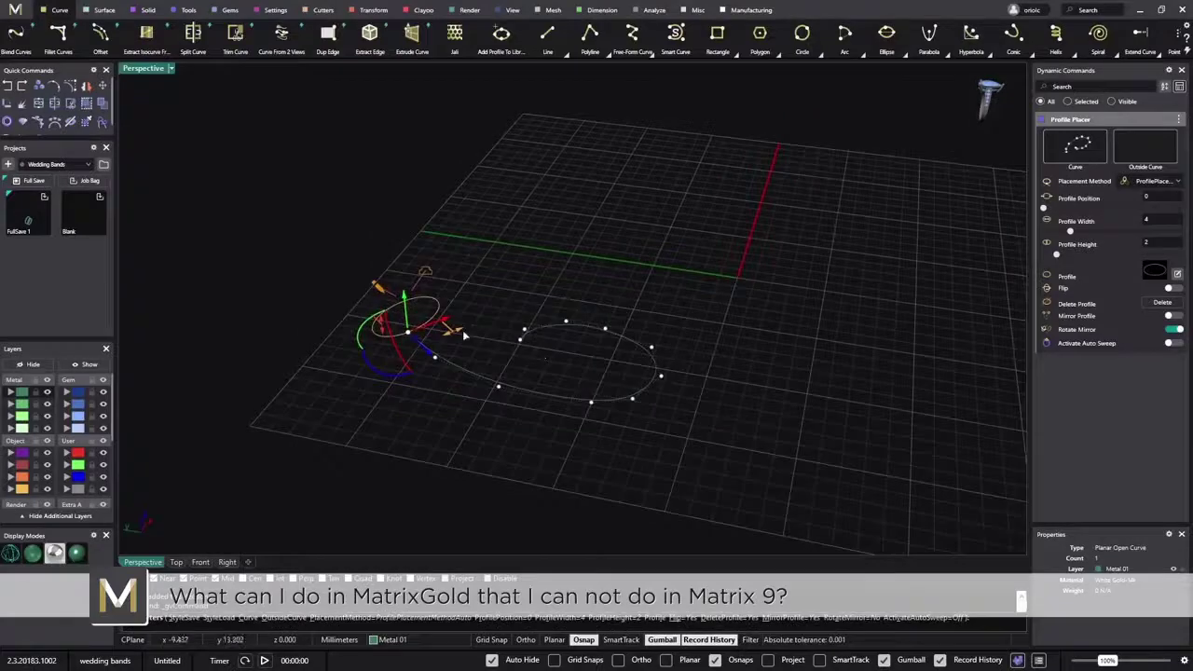
drag(464, 334, 431, 337)
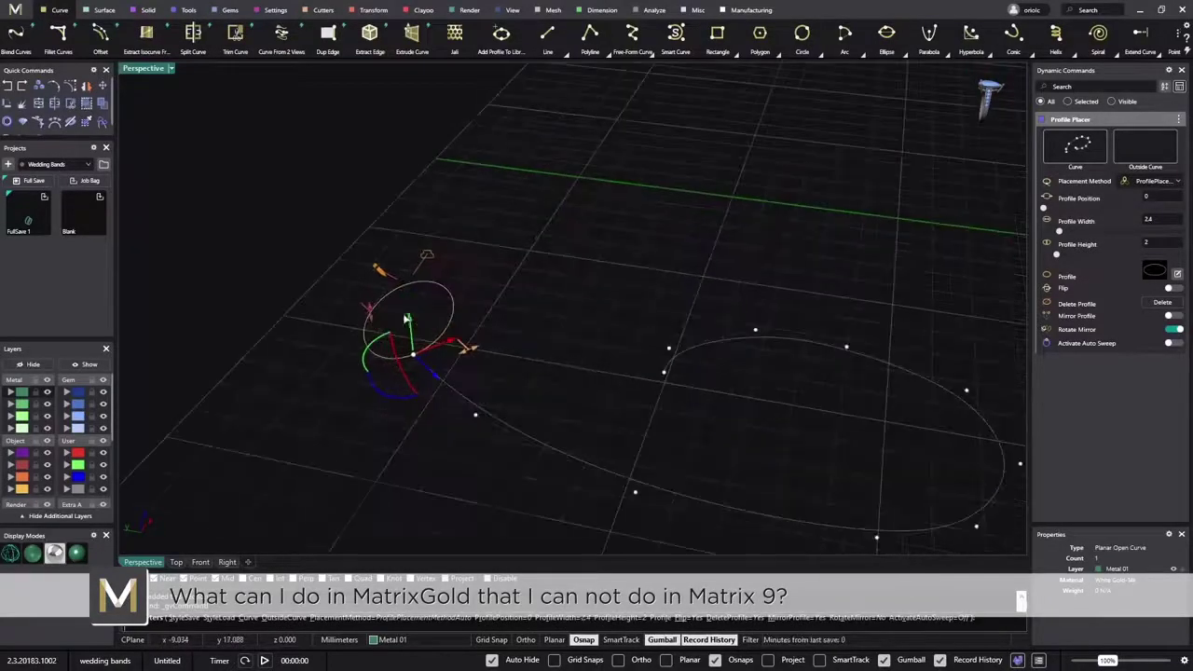
drag(371, 322, 379, 336)
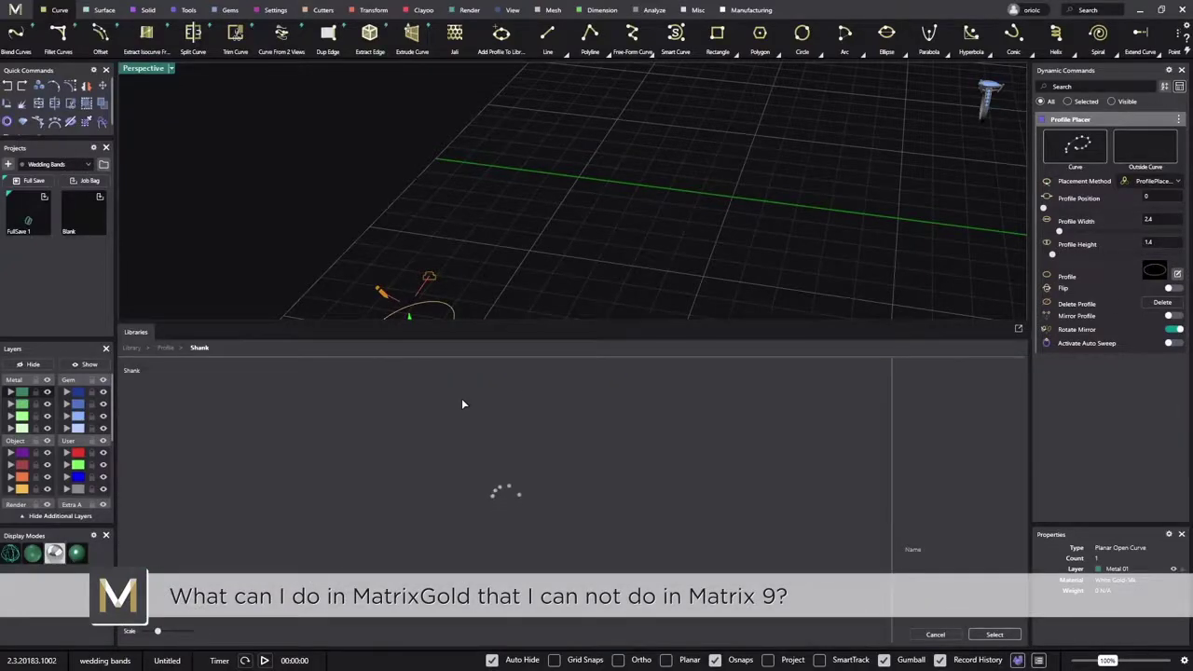
Step: Change the placed profile to a rounded rectangular Shank profile and resize it to 1.6 mm wide and 1 mm high
double_click(208, 399)
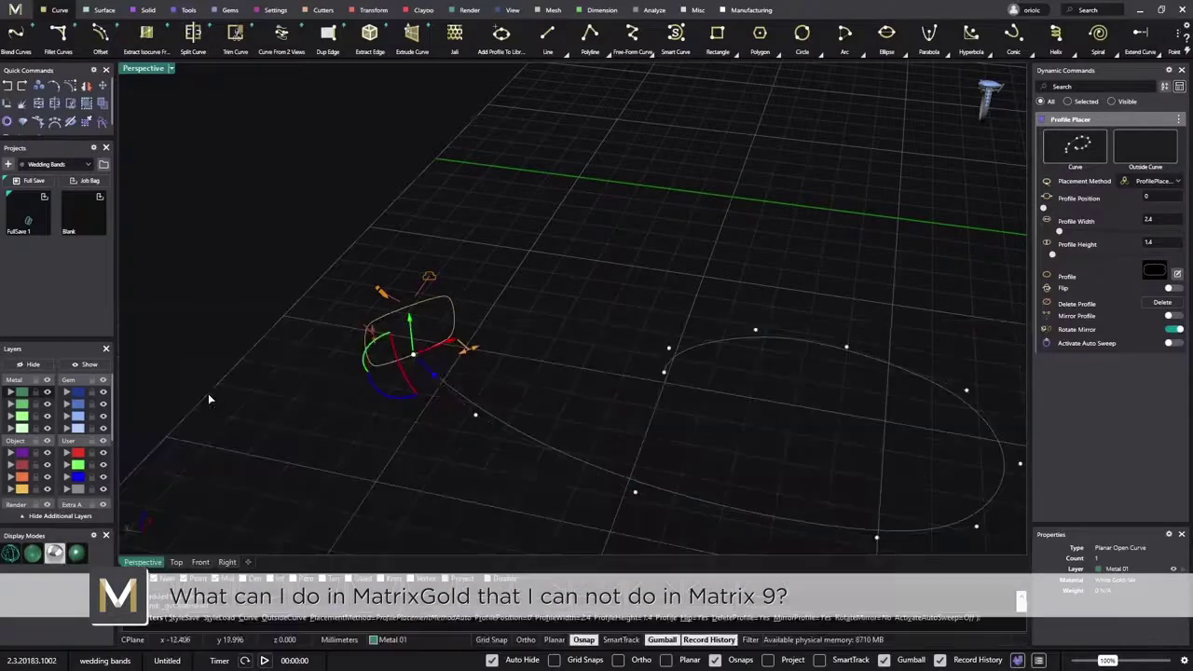
right_drag(554, 338, 518, 322)
drag(492, 357, 477, 353)
drag(412, 310, 411, 329)
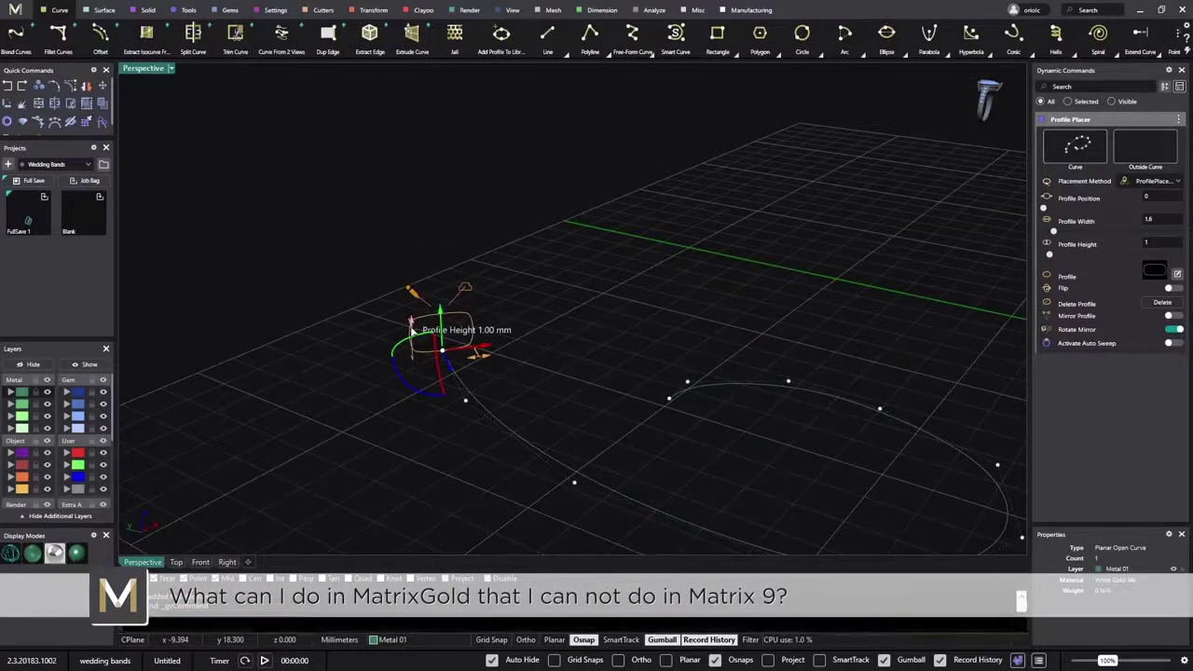
Step: Add a second rounded rectangular profile at the inner end of the spiral curve and finish Profile Placer
right_drag(411, 328, 534, 392)
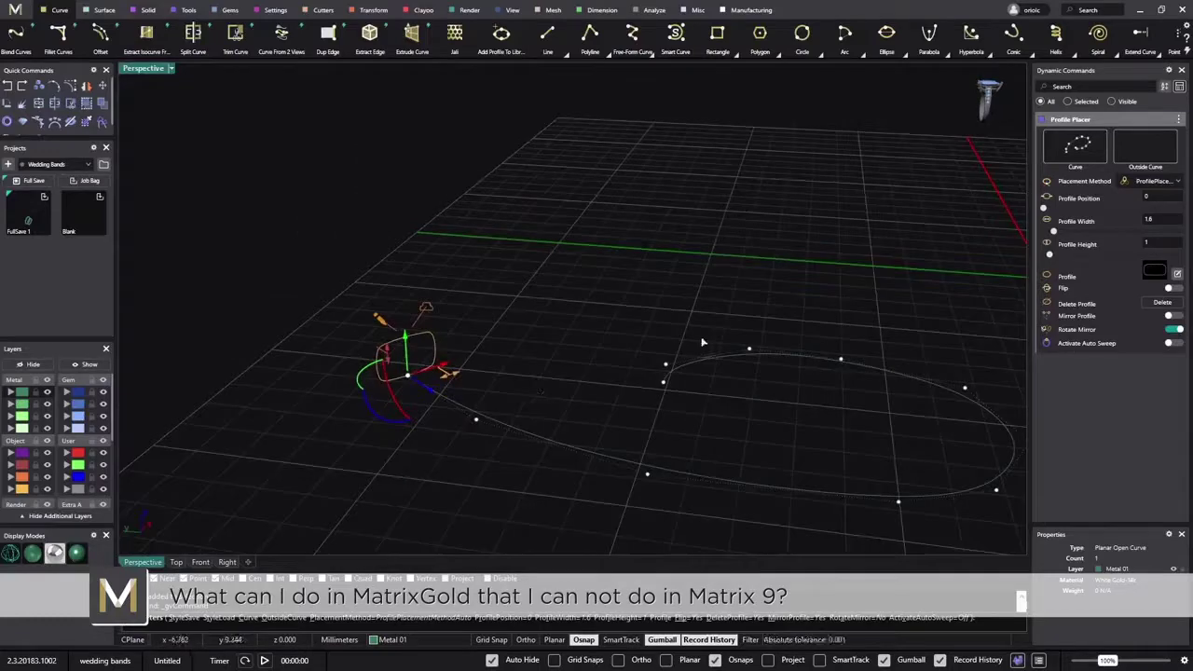
click(667, 391)
right_click(570, 344)
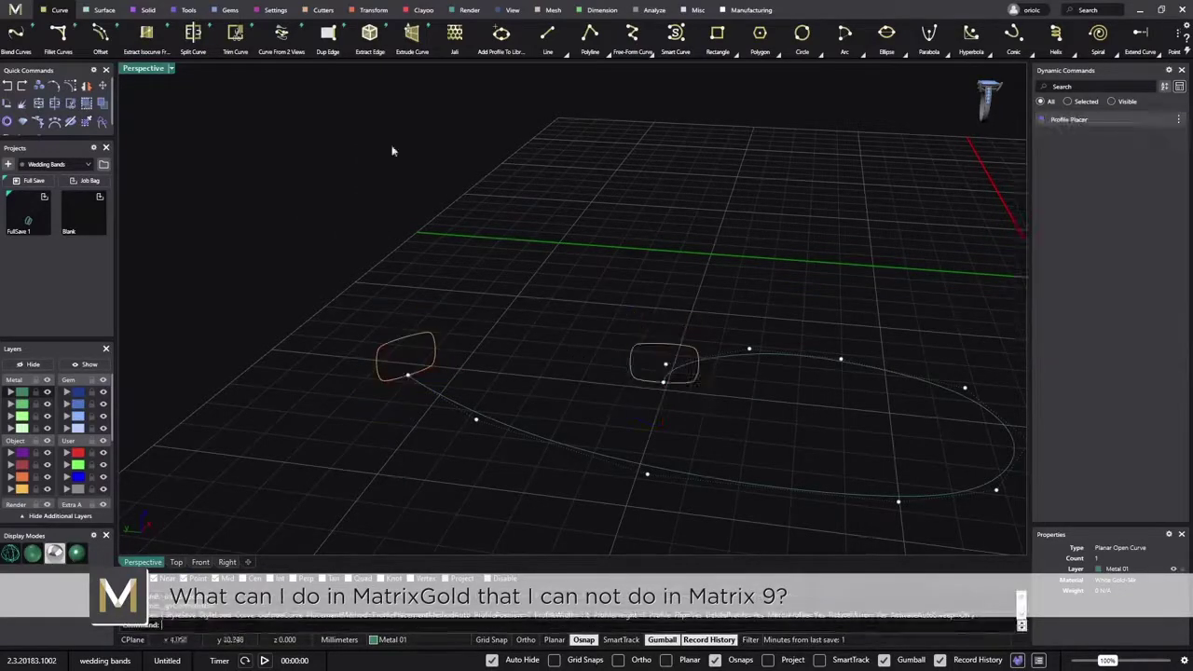
Step: Sweep a capped body along the spiral curve with Sweep 1, using both rounded rectangular profiles
click(108, 12)
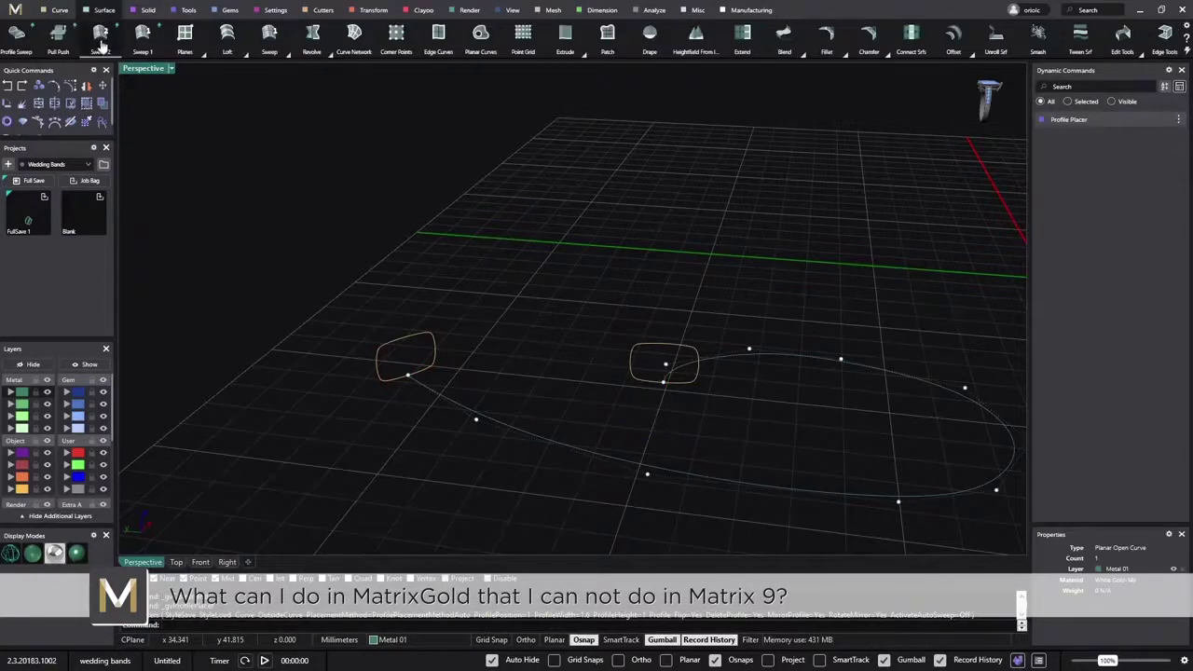
click(141, 35)
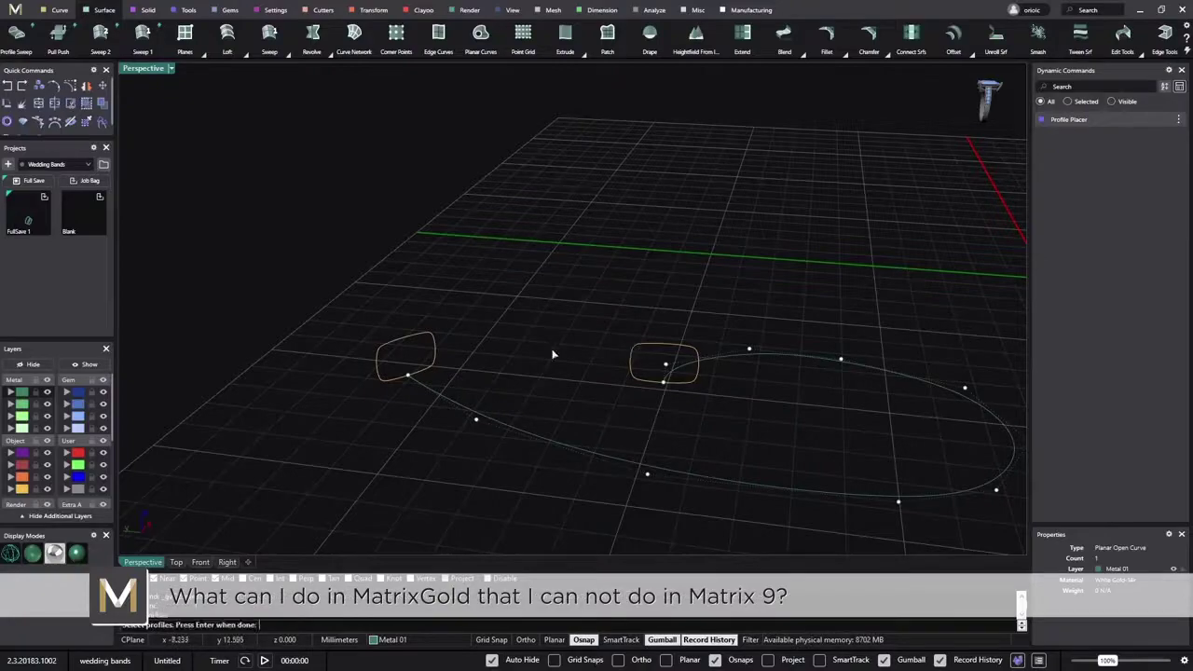
right_click(464, 330)
right_drag(557, 323, 506, 401)
right_click(557, 324)
shift+right_drag(597, 398, 529, 263)
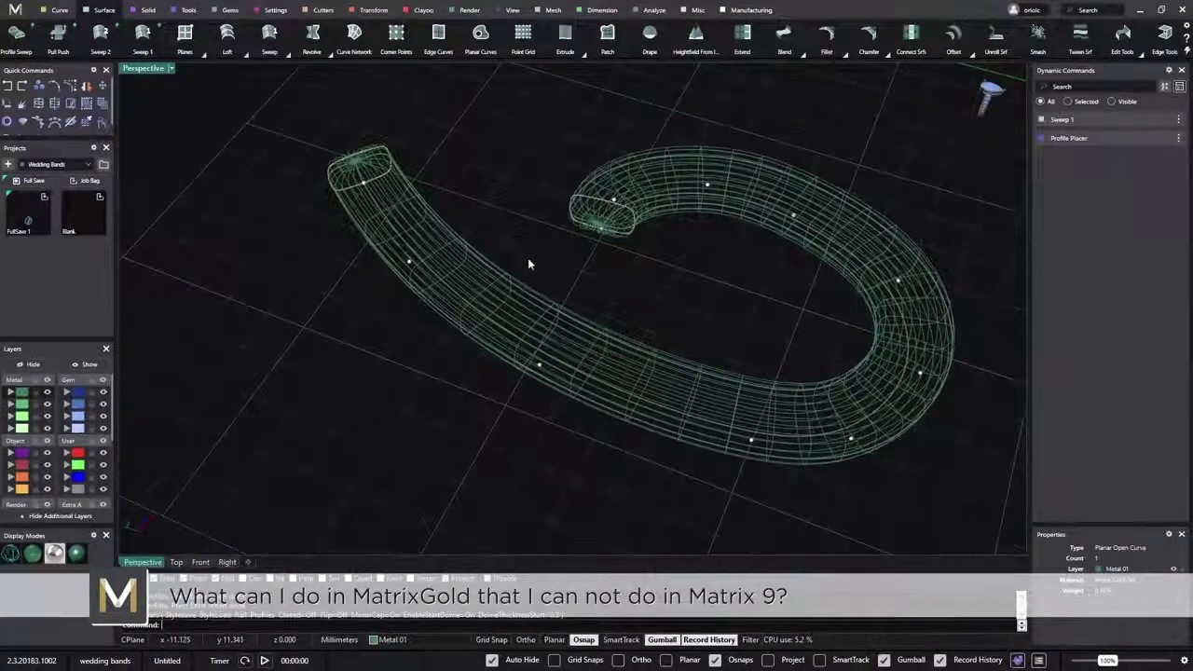
scroll(530, 263, down, 4)
right_drag(609, 370, 605, 353)
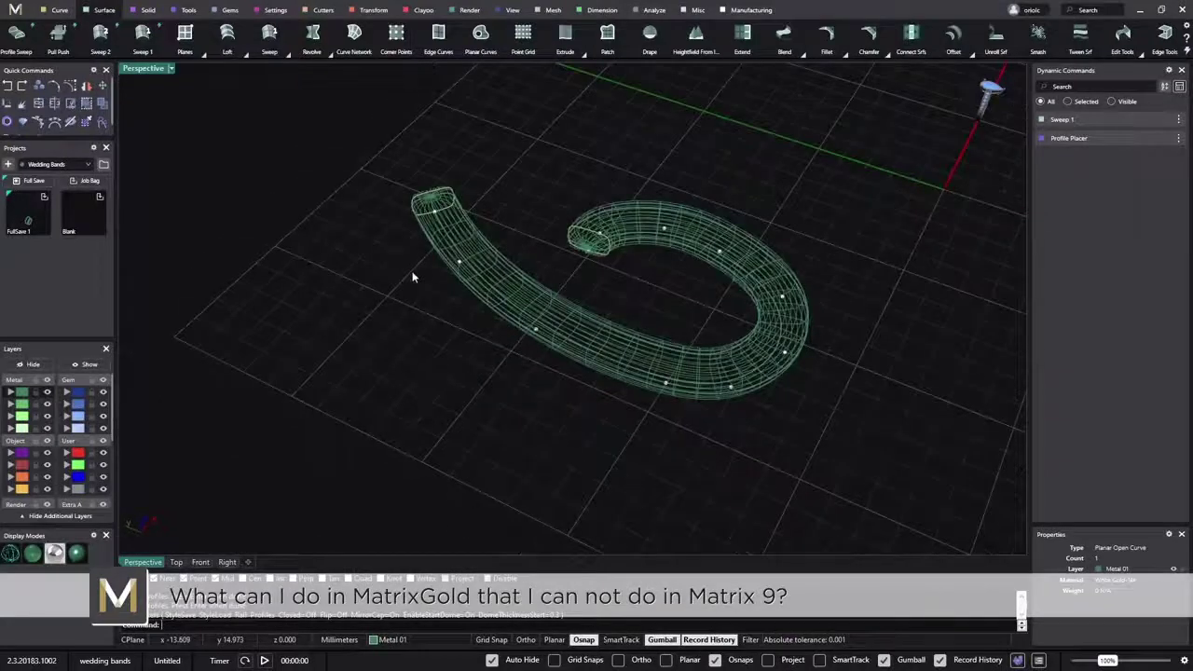
right_drag(297, 187, 317, 280)
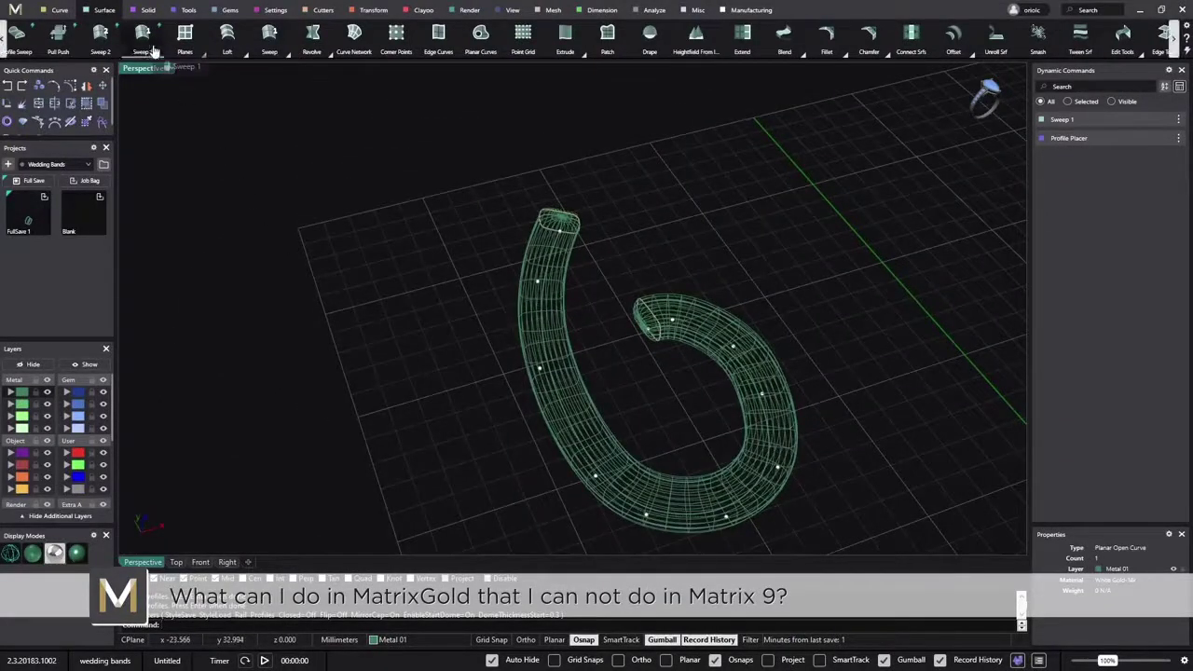
Step: Extract a lengthwise isocurve along the middle of the swept body's top, with Point on Surface U at 0.5
click(56, 12)
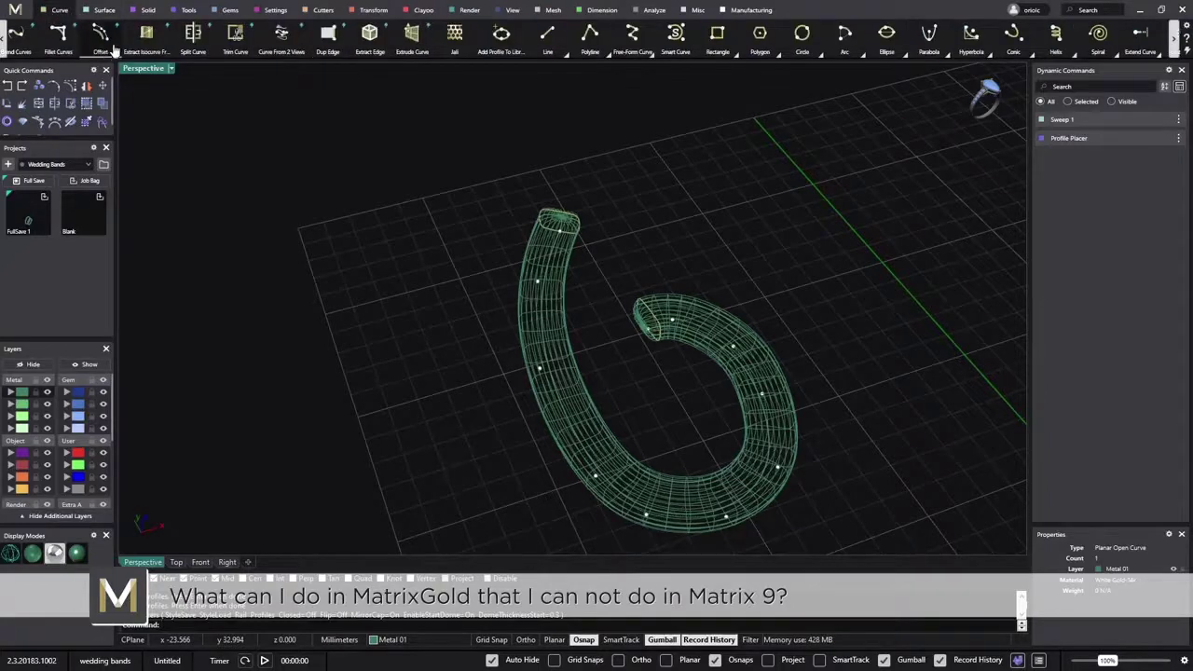
click(575, 377)
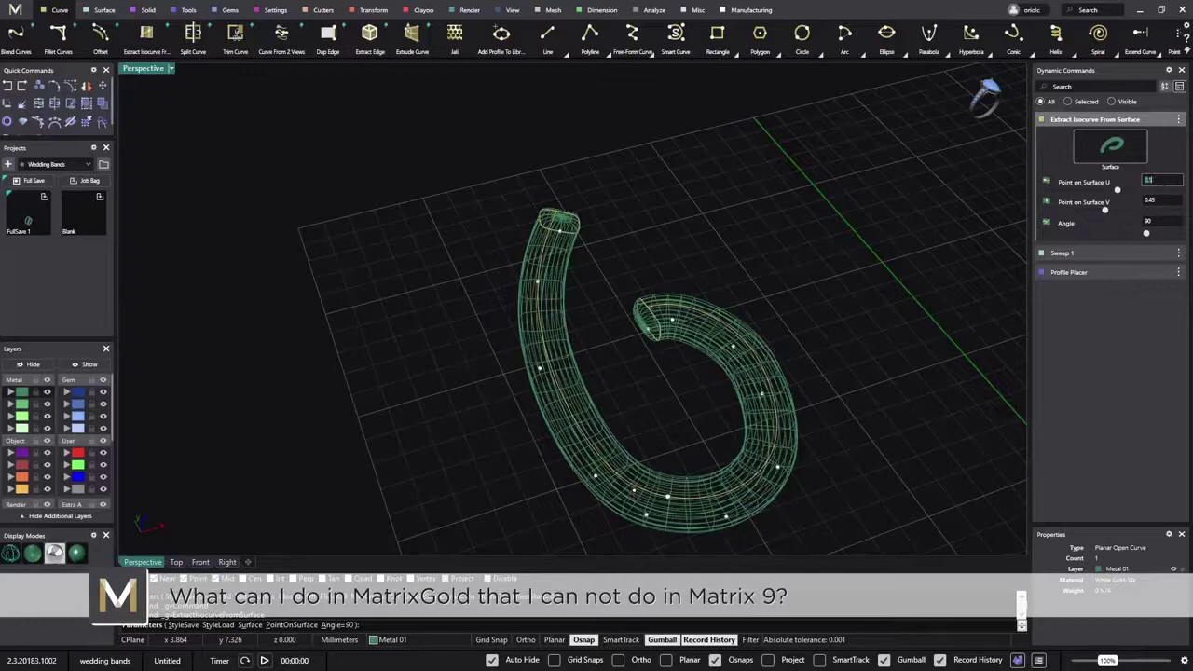
key(Return)
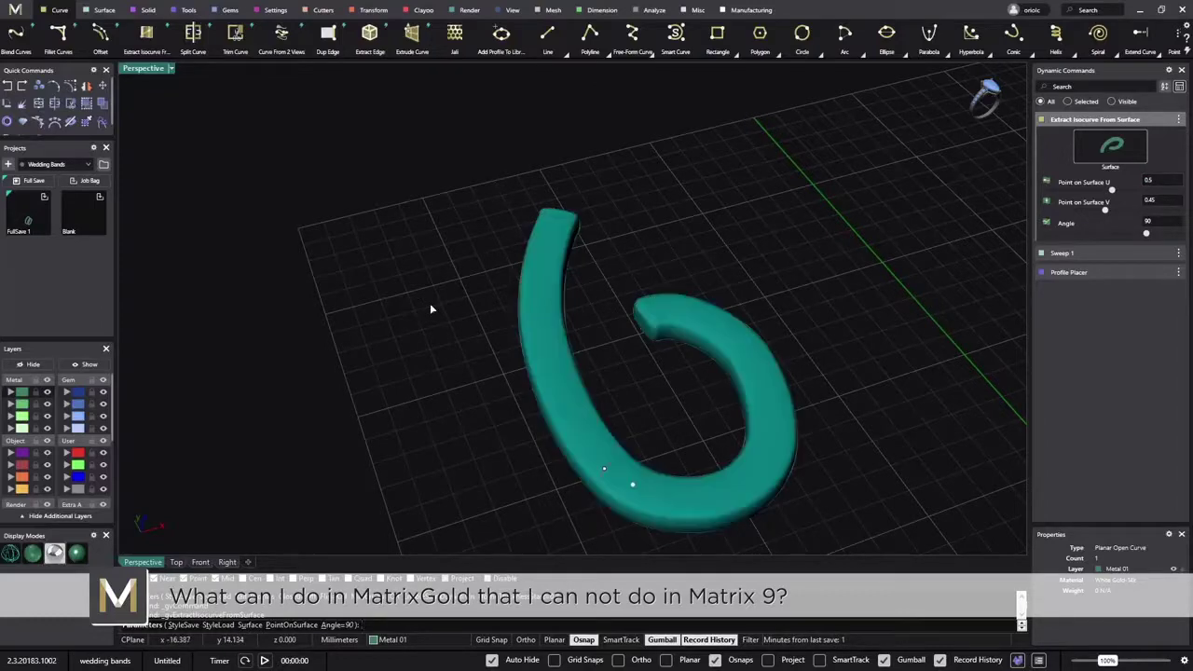
mouse_move(386, 434)
right_down()
mouse_move(601, 401)
mouse_move(656, 411)
right_up()
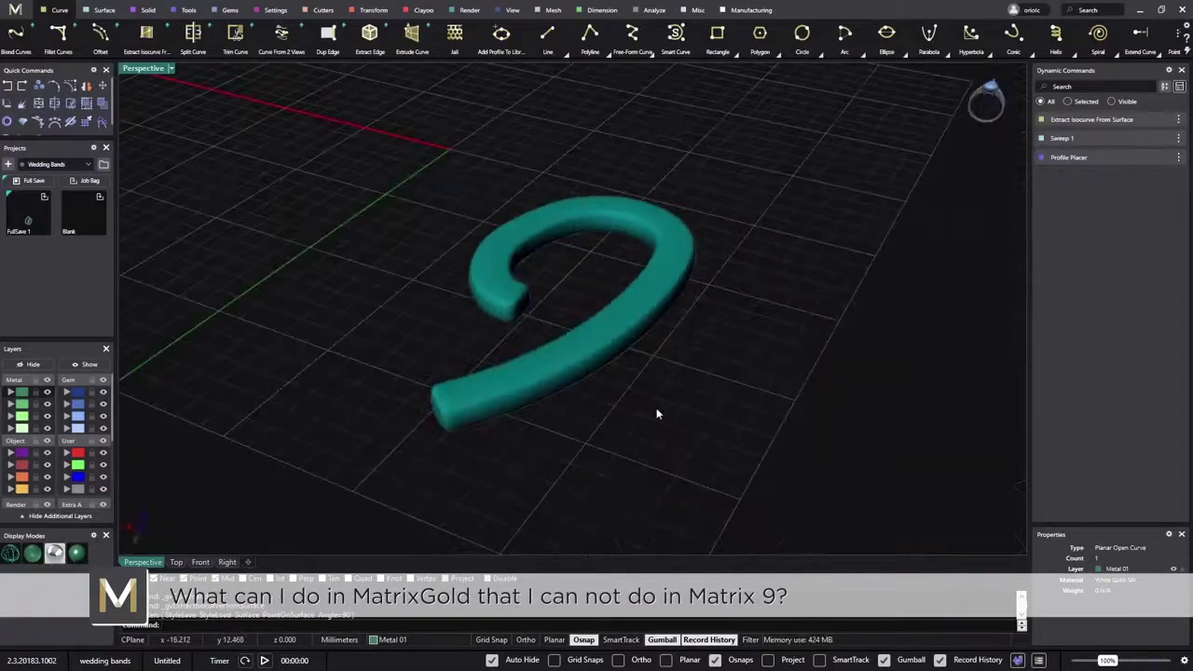
Step: In wireframe display, run Gems On Curve on the extracted isocurve with the swept body as target object
key(ctrl+alt+w)
right_drag(517, 435, 630, 464)
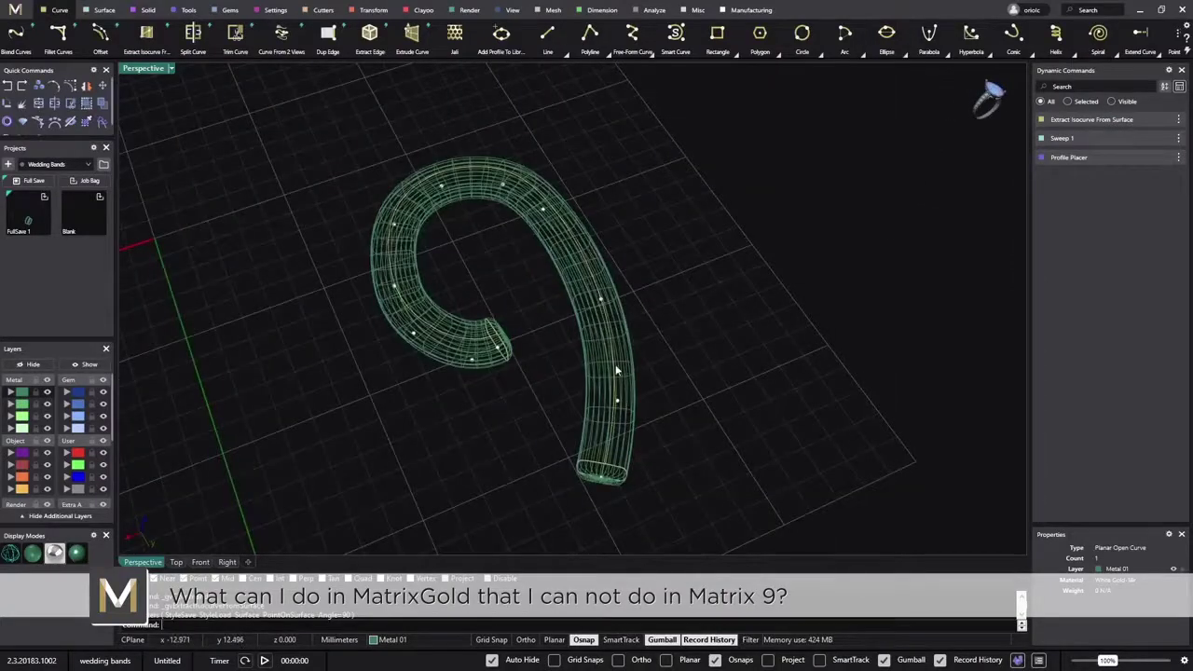
click(615, 371)
click(726, 400)
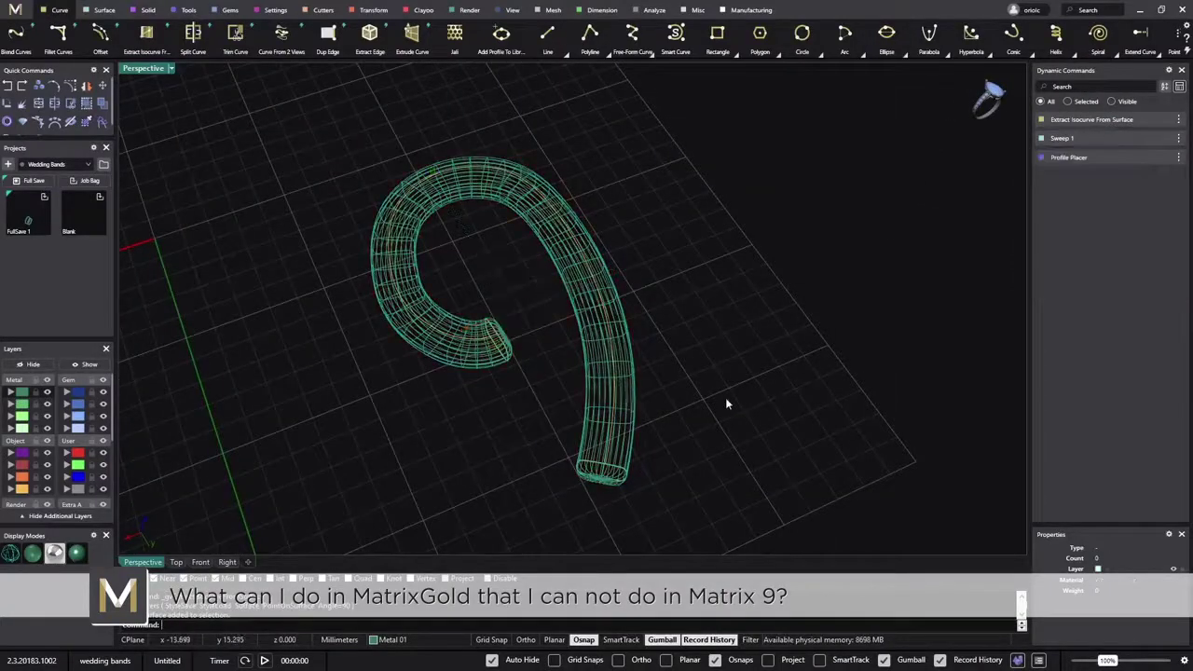
click(614, 382)
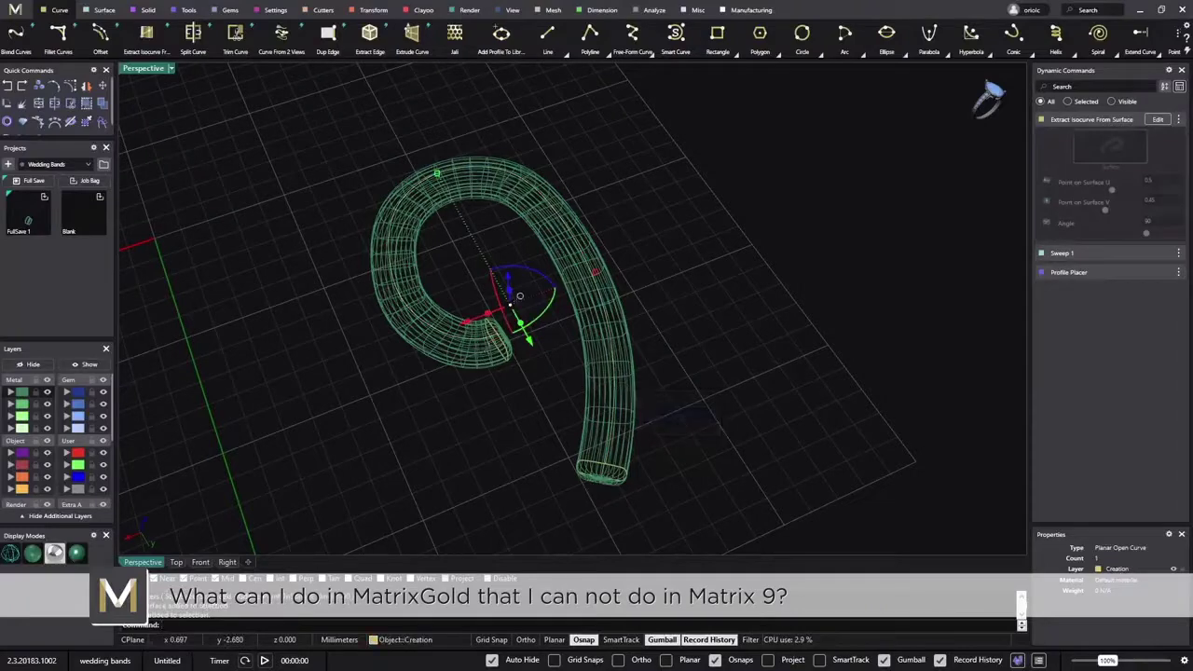
click(231, 11)
click(292, 39)
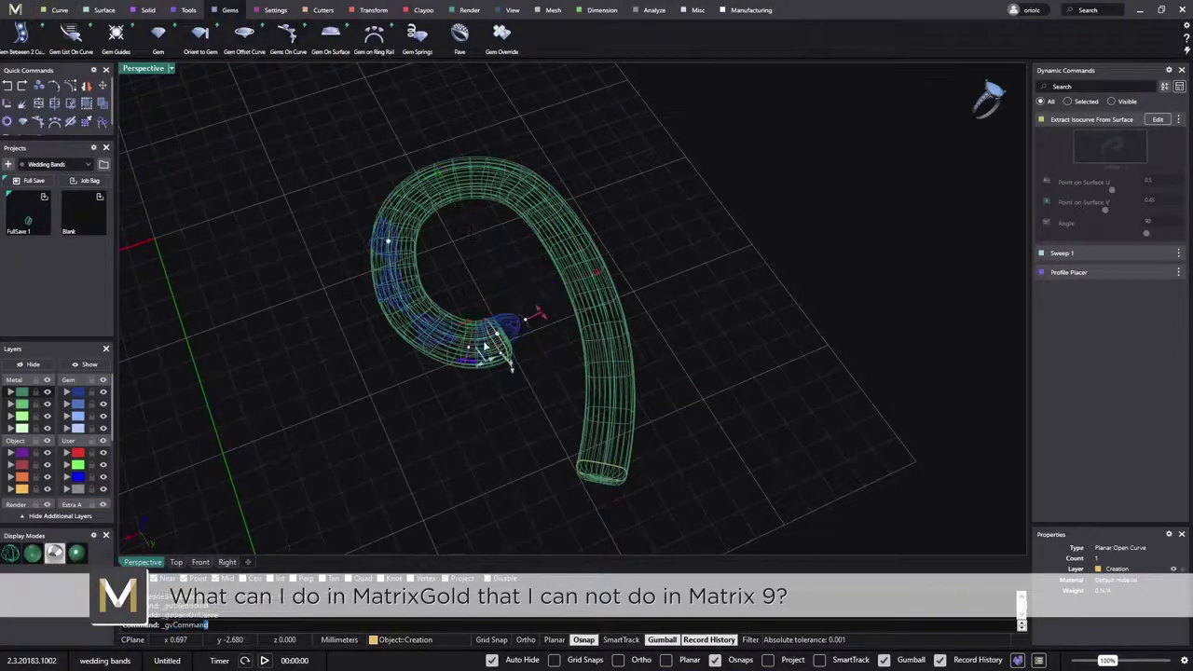
right_drag(703, 399, 699, 345)
click(1141, 145)
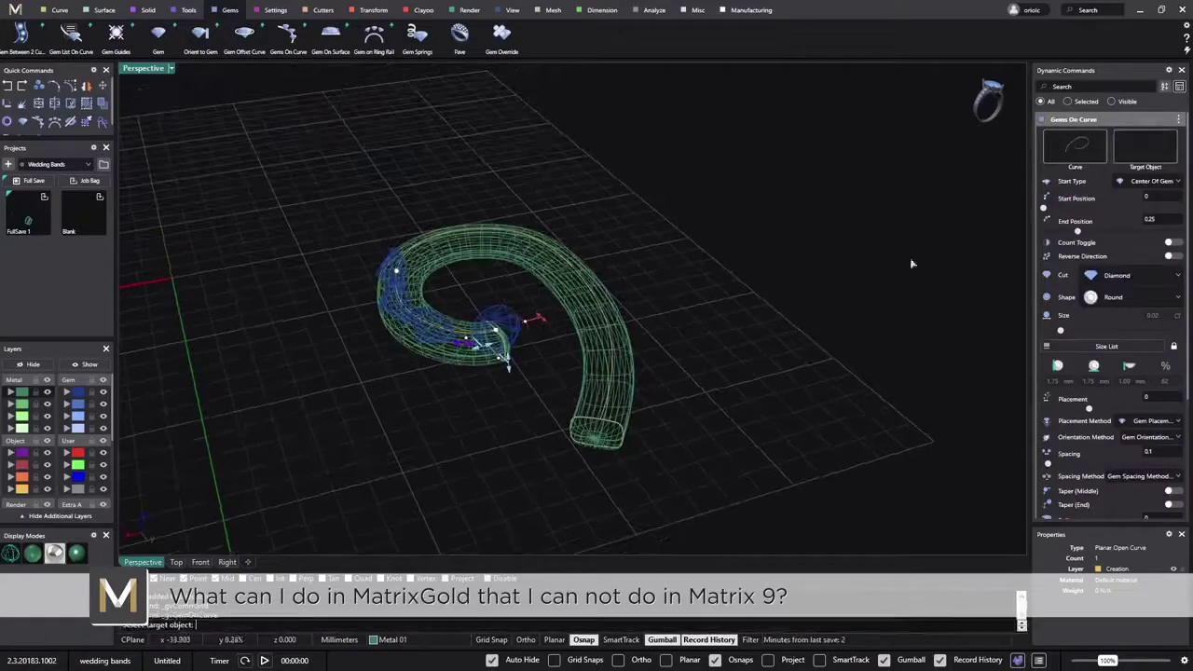
click(627, 406)
scroll(522, 349, up, 8)
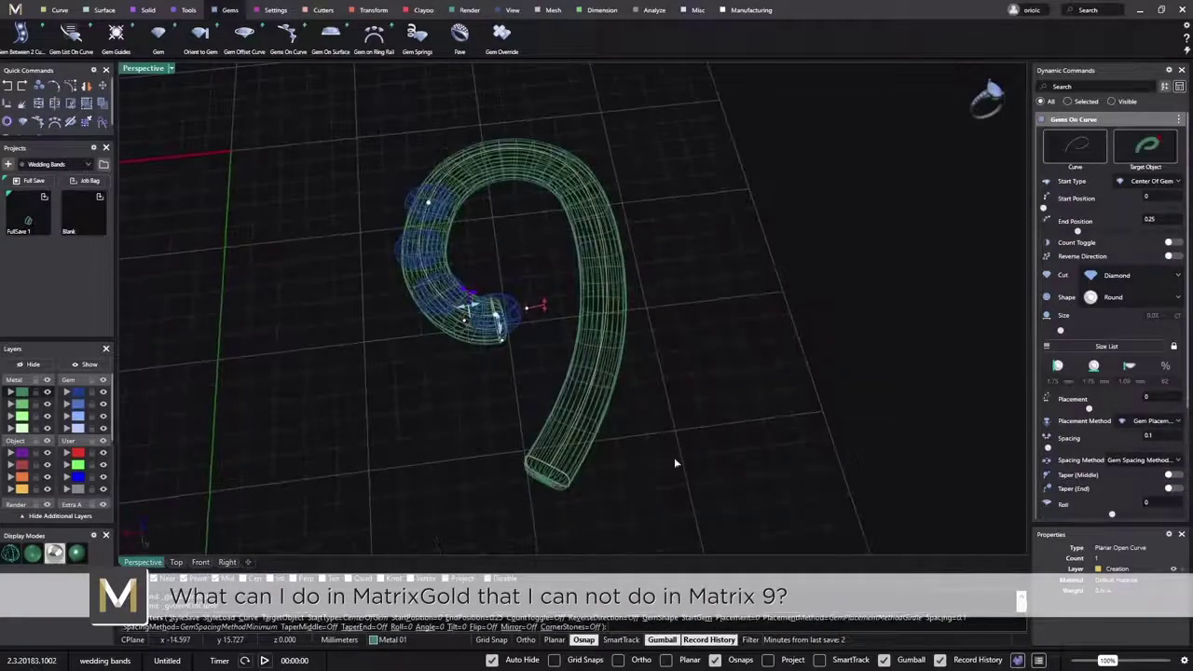
Step: Set the gem row's start position to 0.07, gem size to 1 mm and end position to 0.975, and finish the command
drag(434, 251, 306, 215)
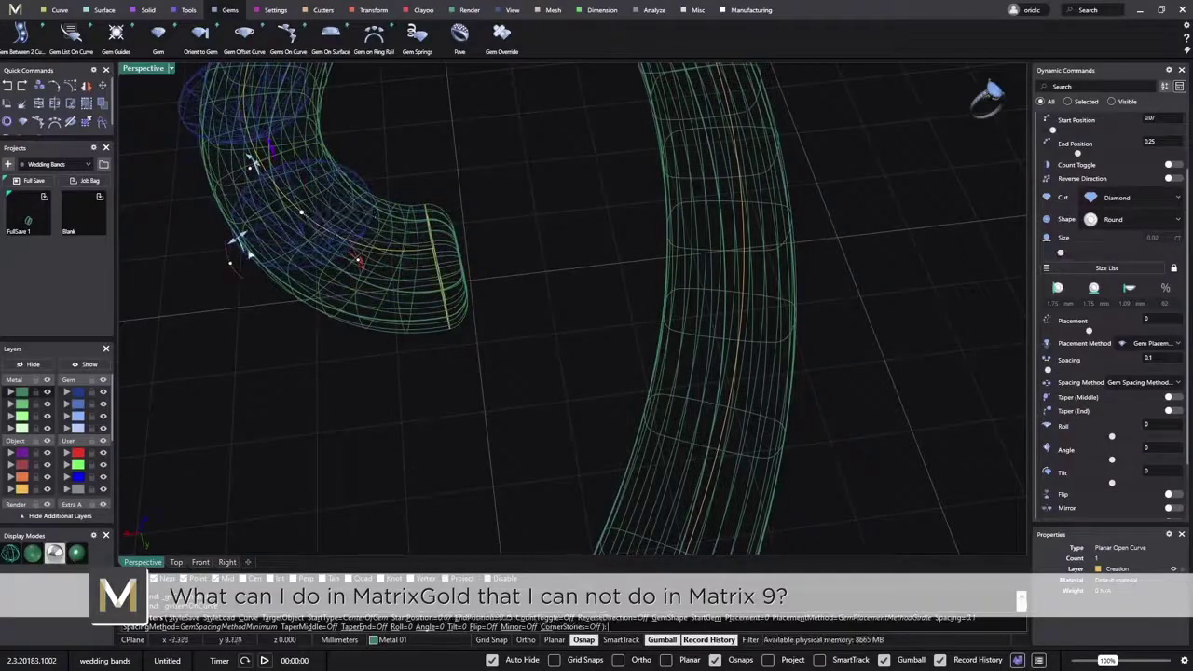
drag(239, 234, 271, 233)
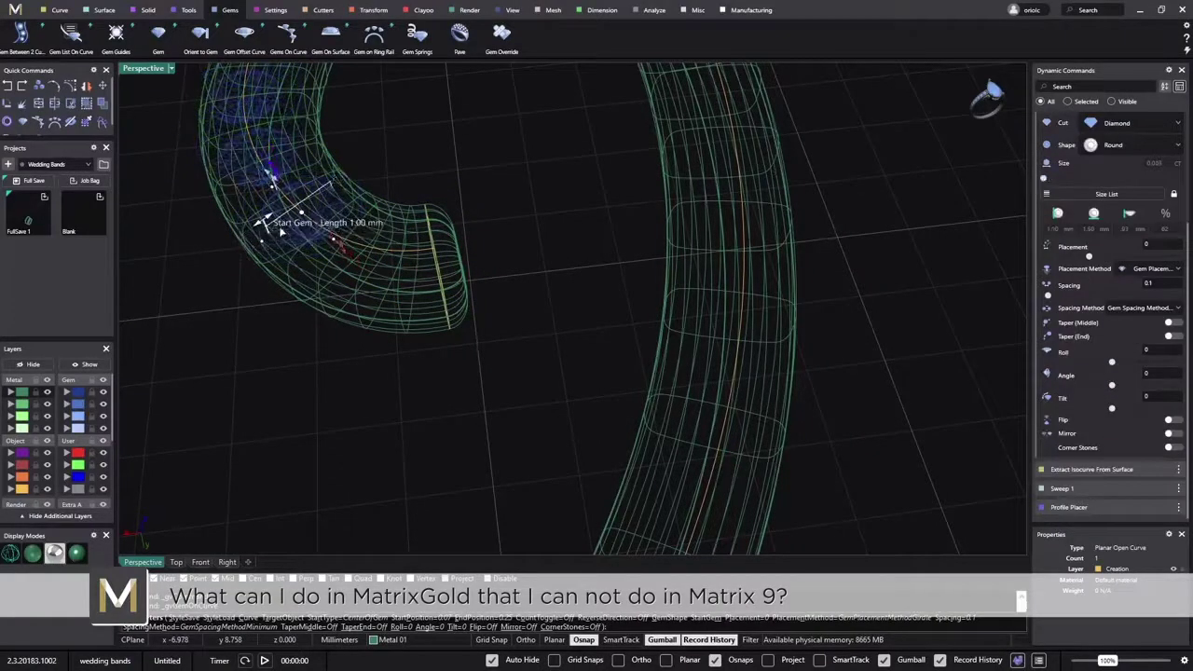
scroll(284, 228, down, 5)
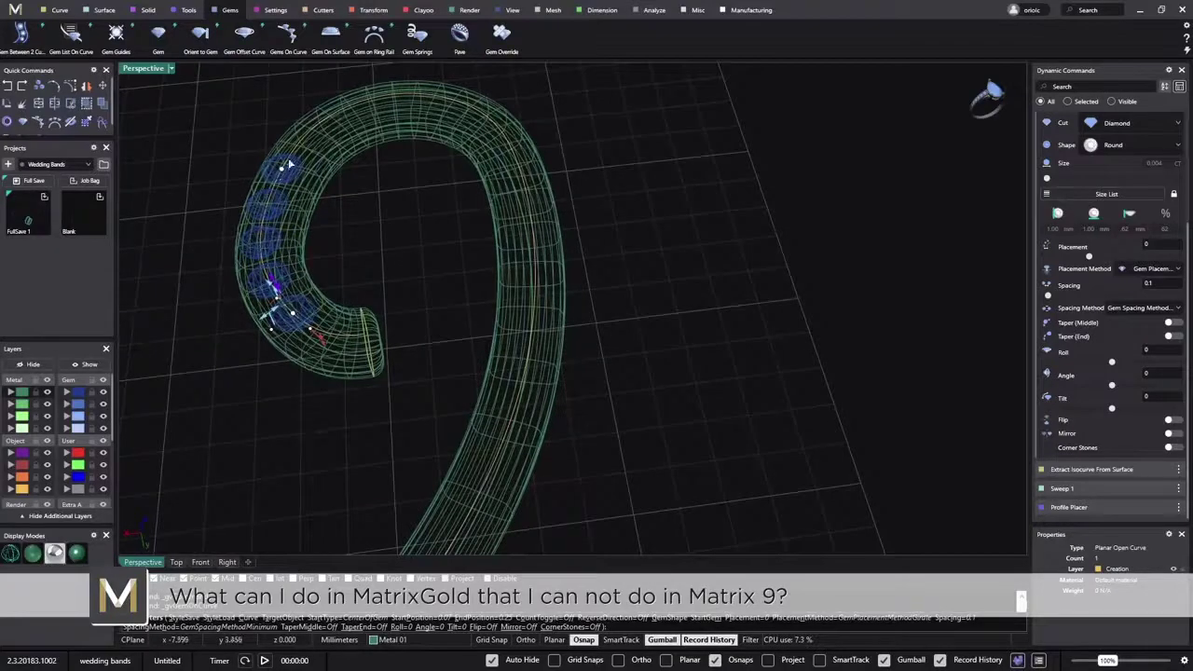
drag(284, 170, 495, 466)
shift+right_drag(544, 357, 573, 311)
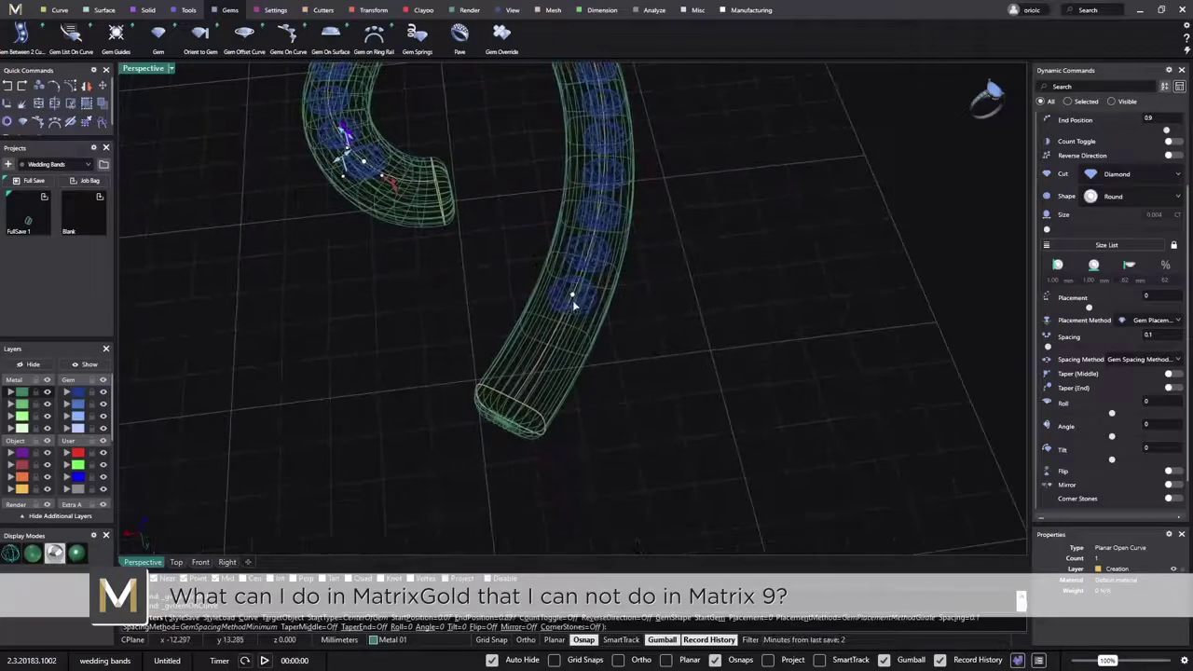
drag(555, 324, 534, 378)
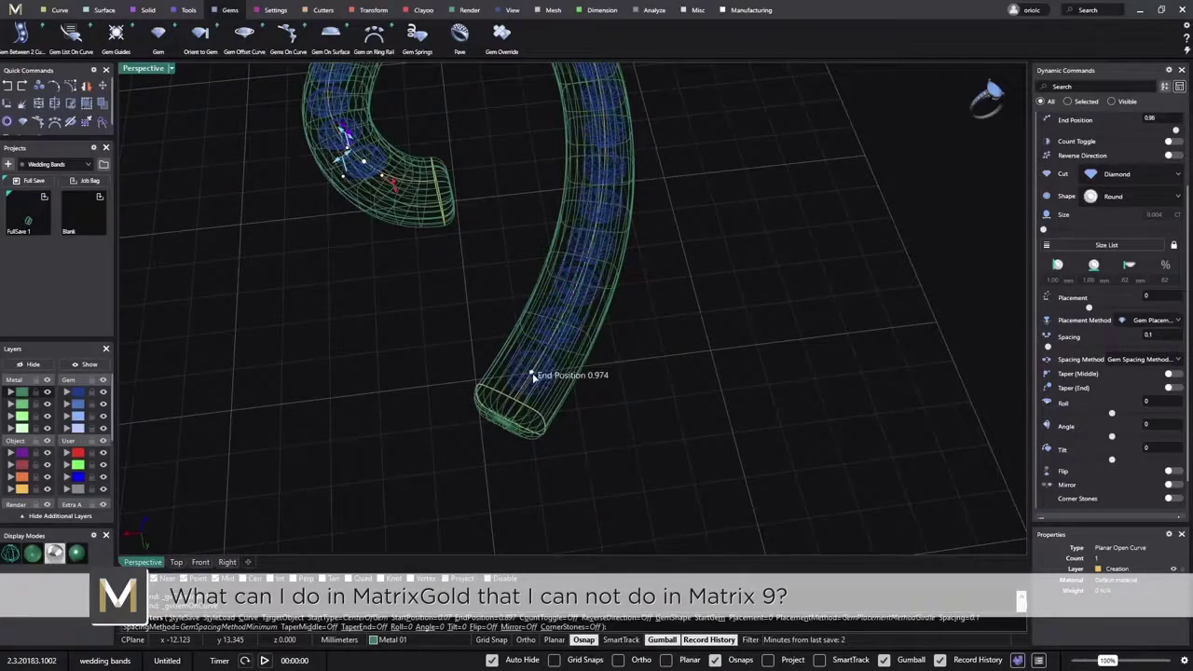
right_click(696, 339)
Step: Edit the Gems On Curve row to sink the gems into the body with a placement of -0.21
right_drag(696, 339, 889, 237)
click(1158, 119)
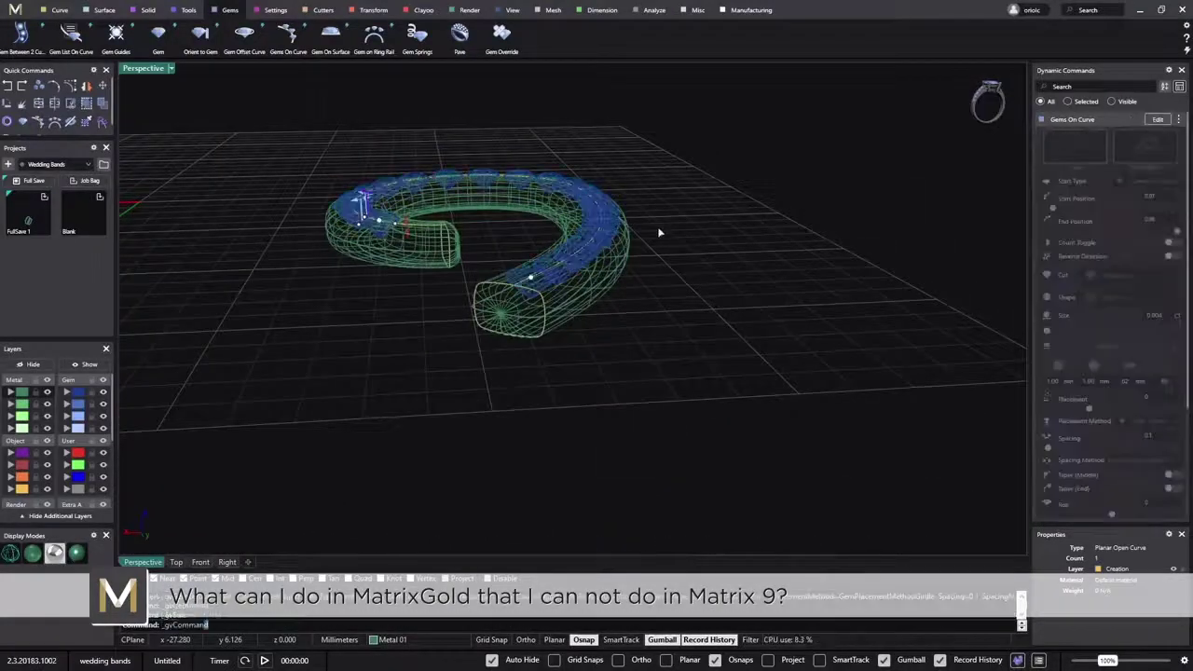
right_drag(496, 290, 600, 263)
scroll(328, 253, up, 6)
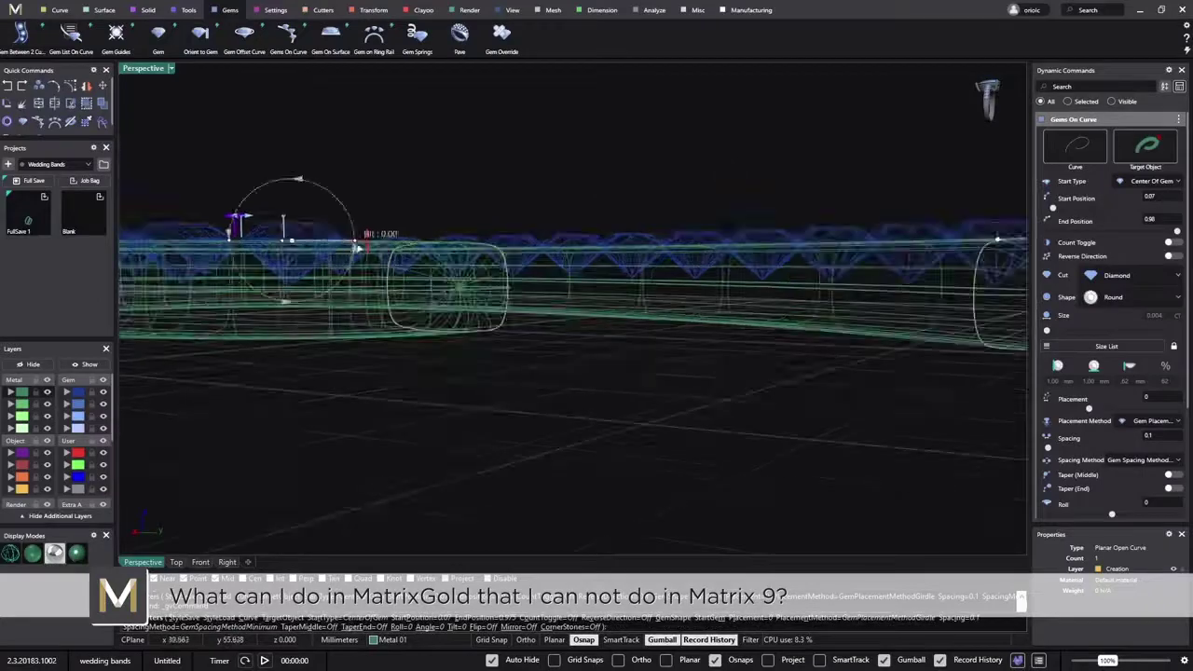
mouse_move(357, 248)
mouse_down()
mouse_move(371, 250)
mouse_move(364, 266)
mouse_up()
right_click(571, 373)
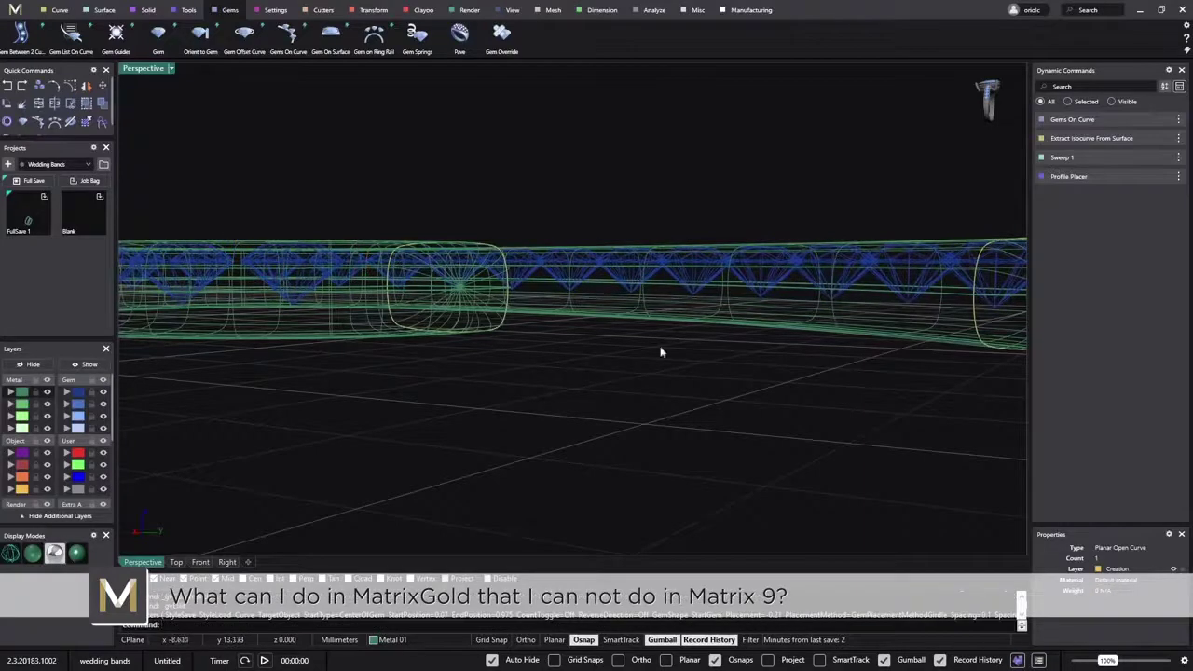
Step: Create a Channel Cutter for the gem row, raising its start height to 1.3 so it clears the body's top
click(753, 286)
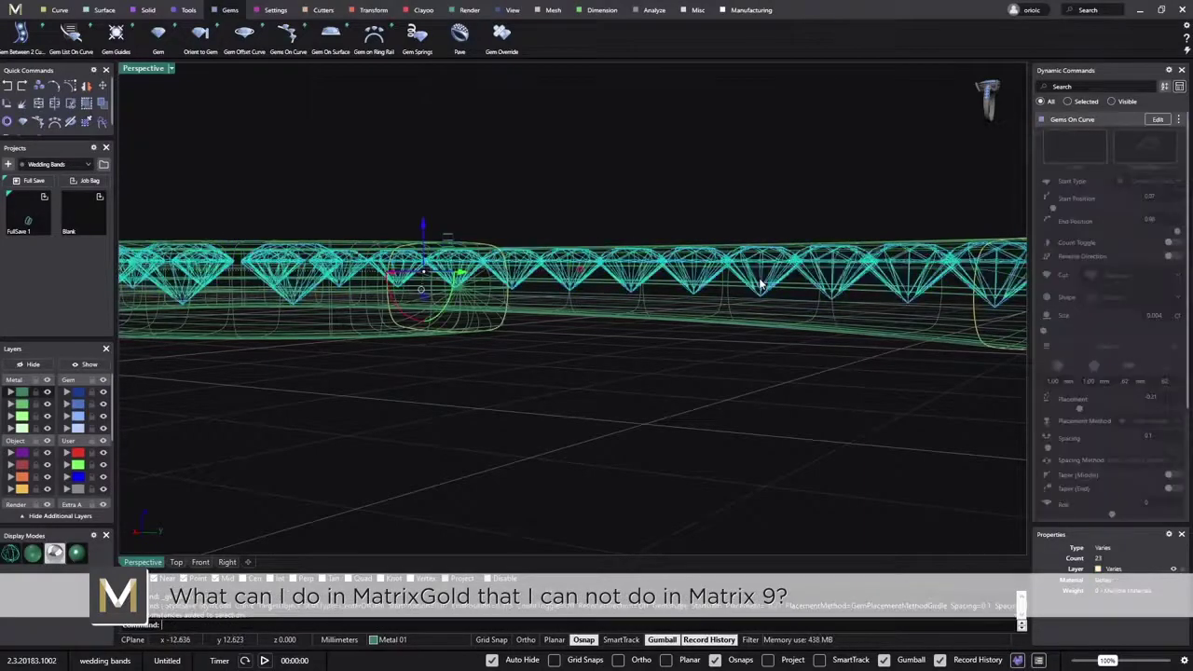
click(325, 15)
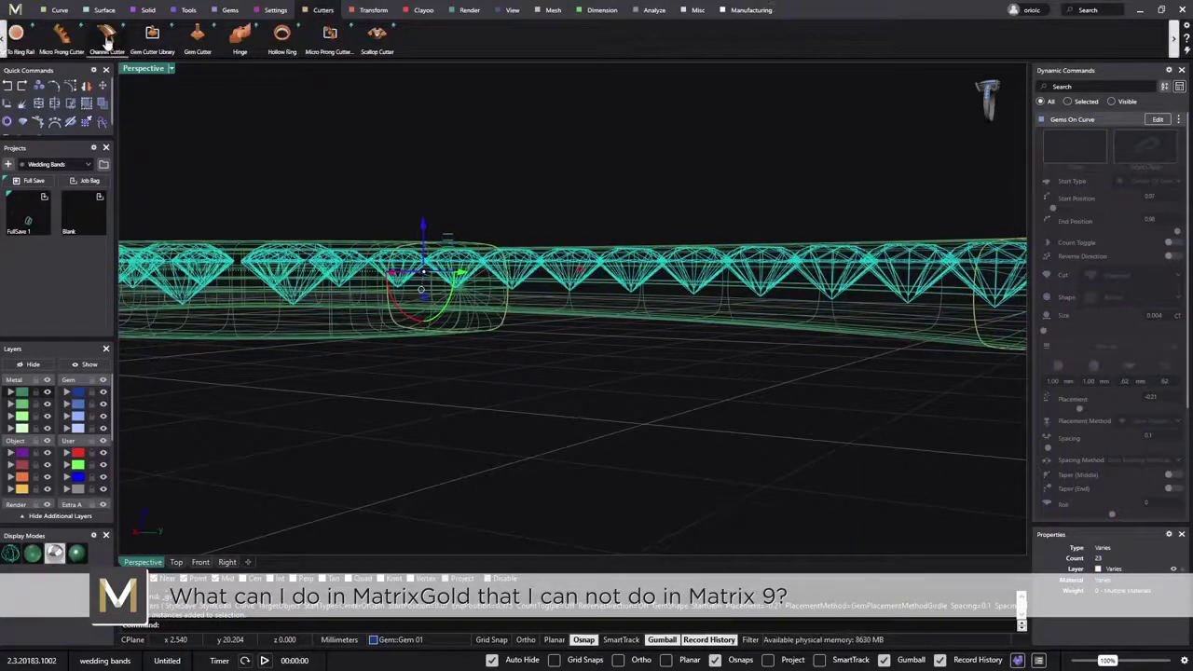
right_drag(515, 206, 362, 333)
scroll(456, 319, down, 4)
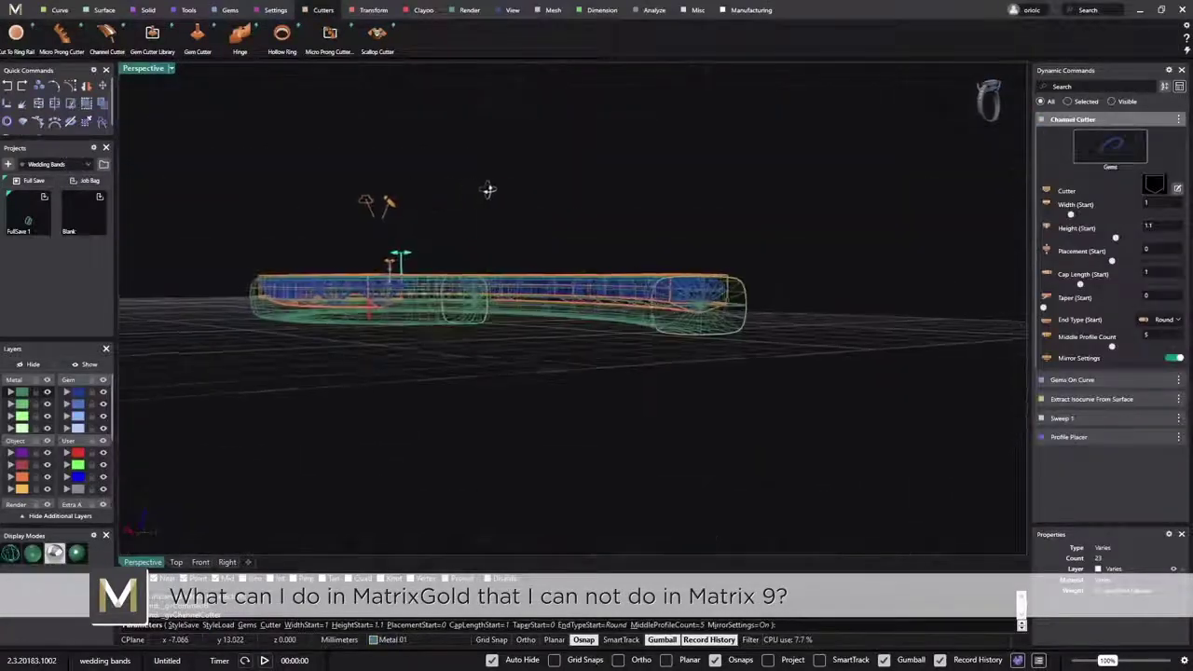
scroll(355, 274, up, 6)
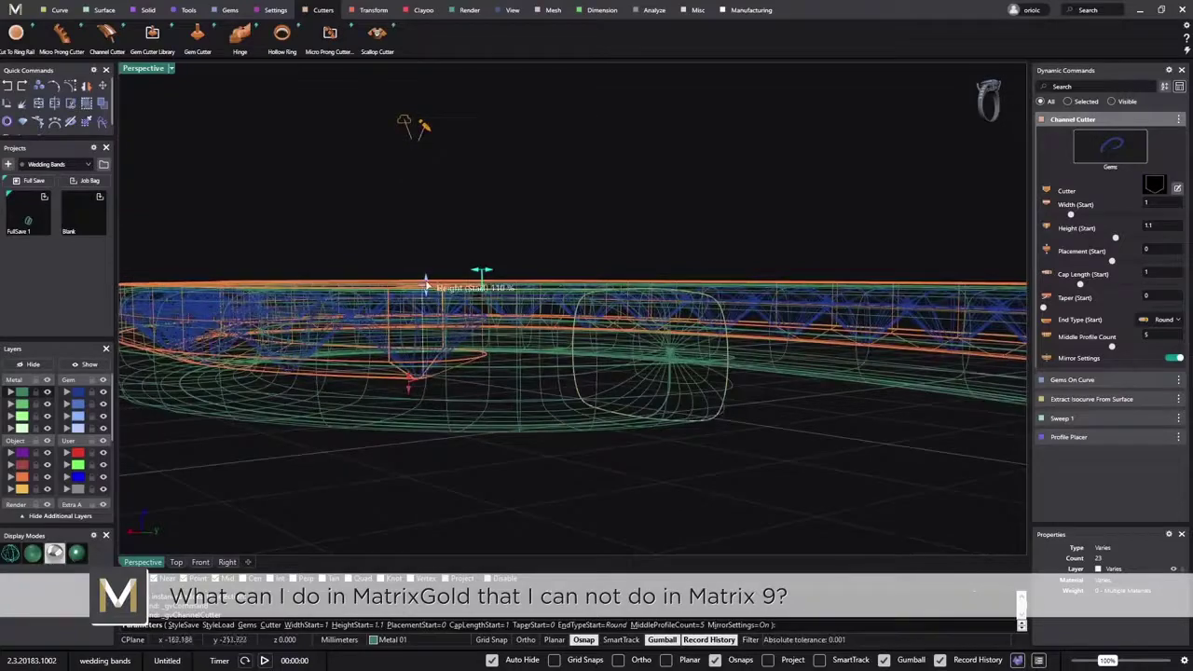
drag(426, 284, 426, 272)
right_click(824, 374)
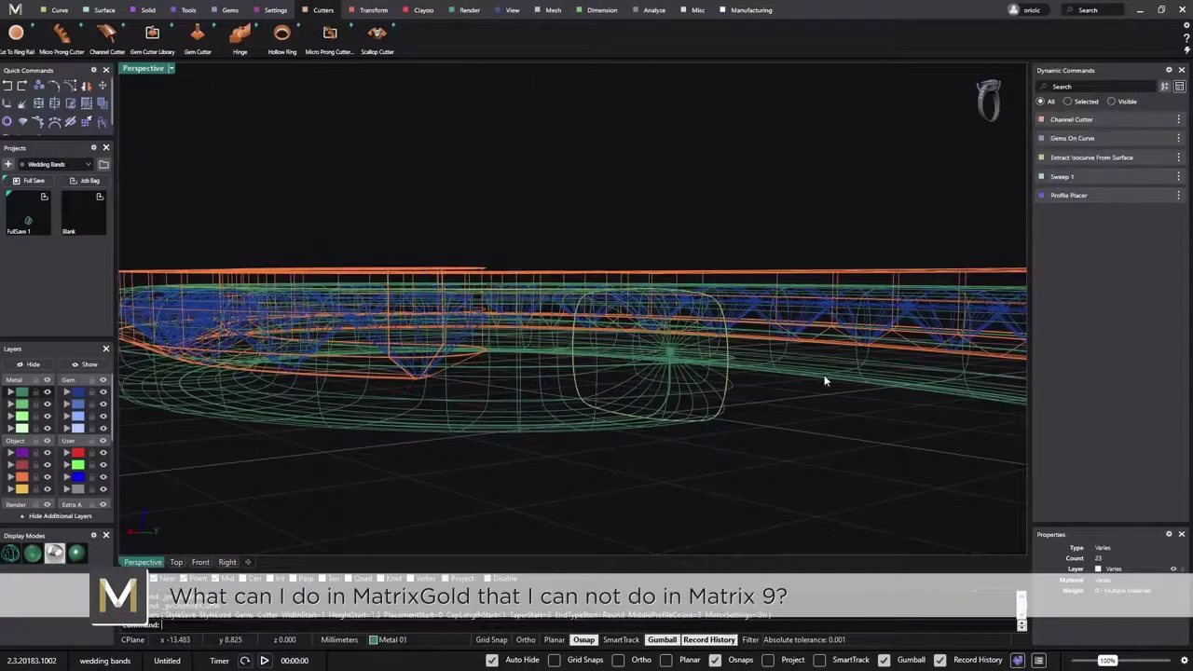
Step: Add Gem Cutters to the gem row, bottom length -1.33 mm and top length about 0.65 mm, and switch to a shaded display
right_drag(824, 375, 753, 389)
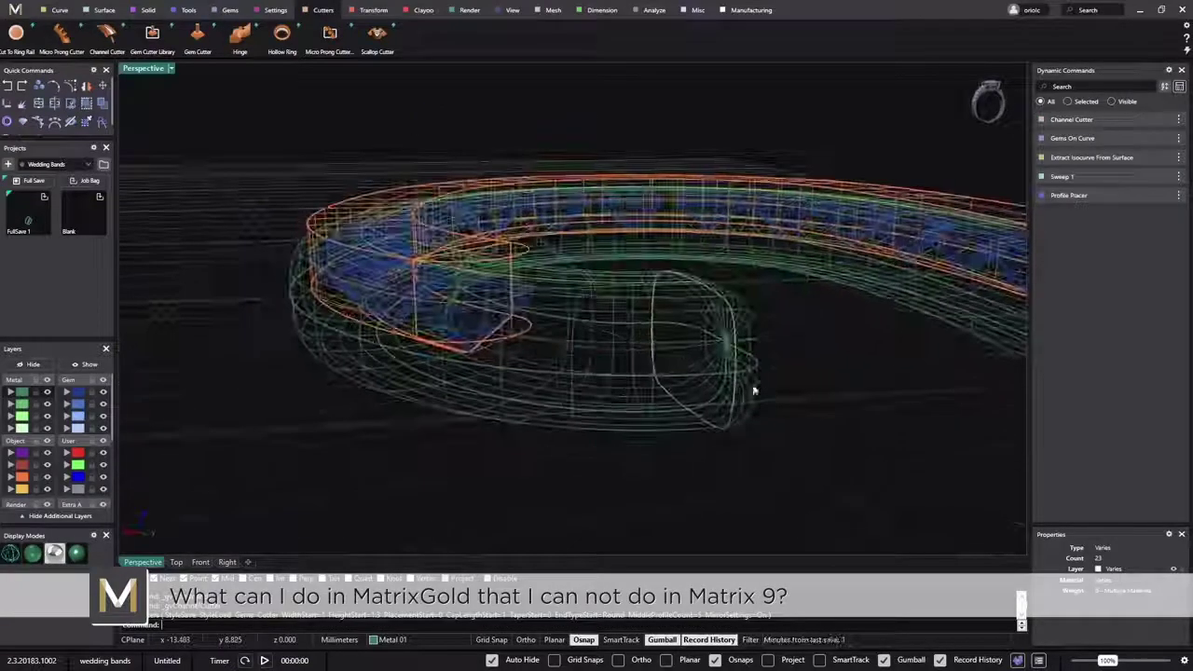
click(485, 326)
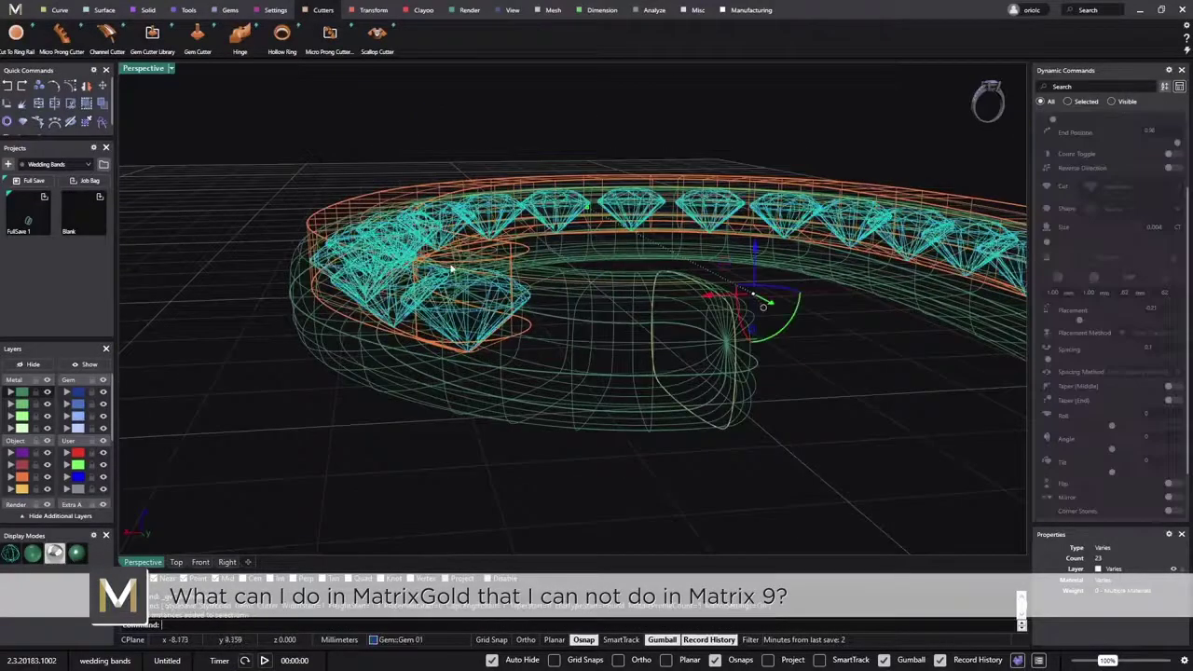
click(195, 39)
right_drag(290, 291, 368, 276)
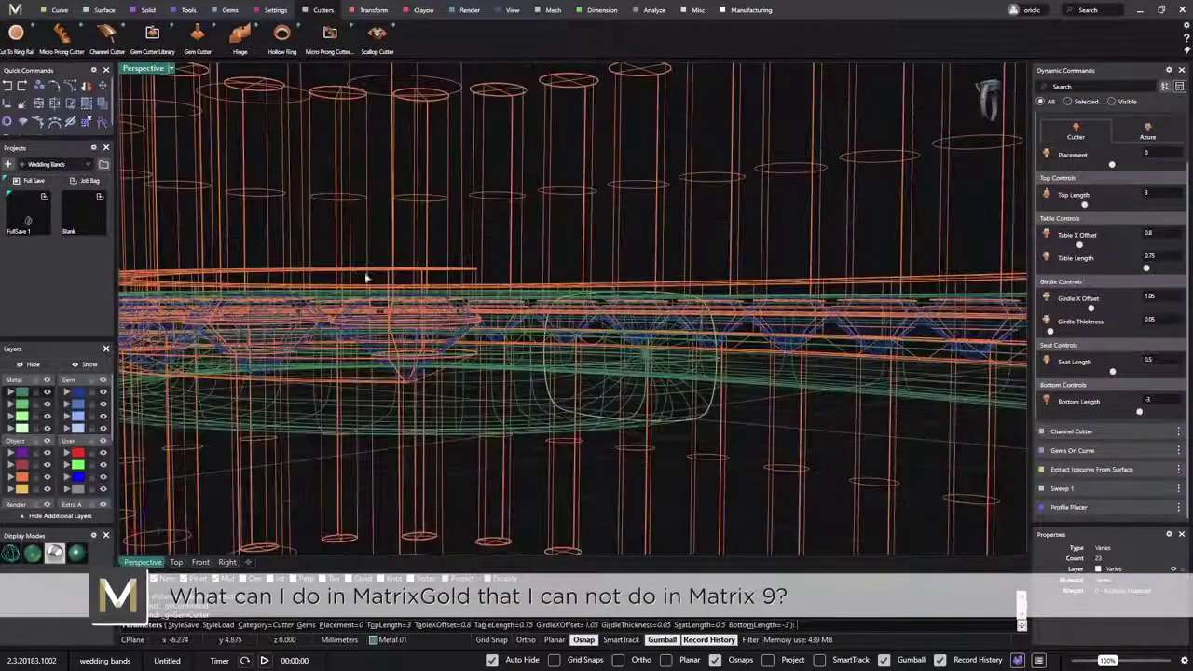
scroll(583, 329, down, 5)
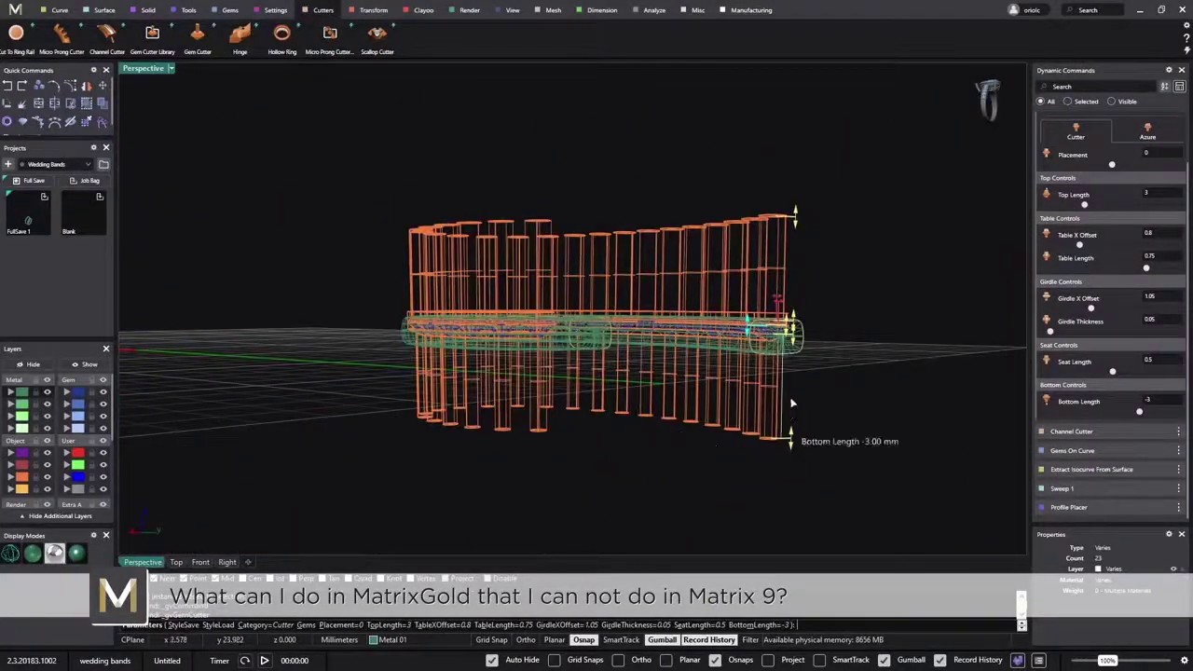
drag(791, 403, 792, 347)
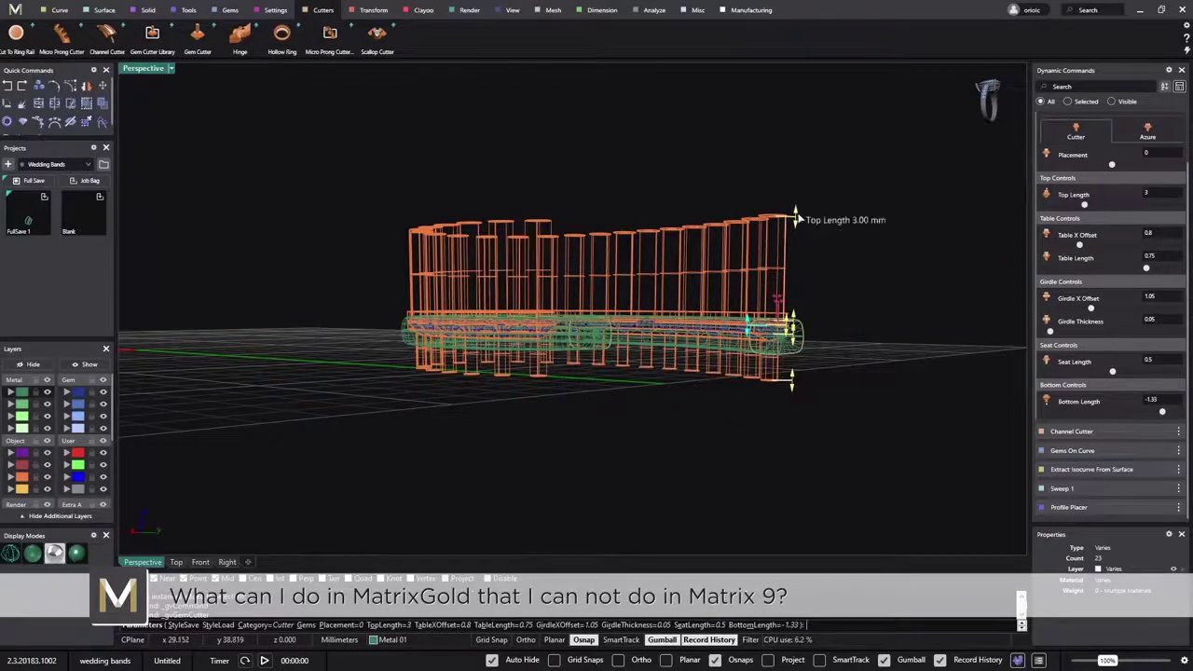
drag(795, 216, 793, 298)
key(Return)
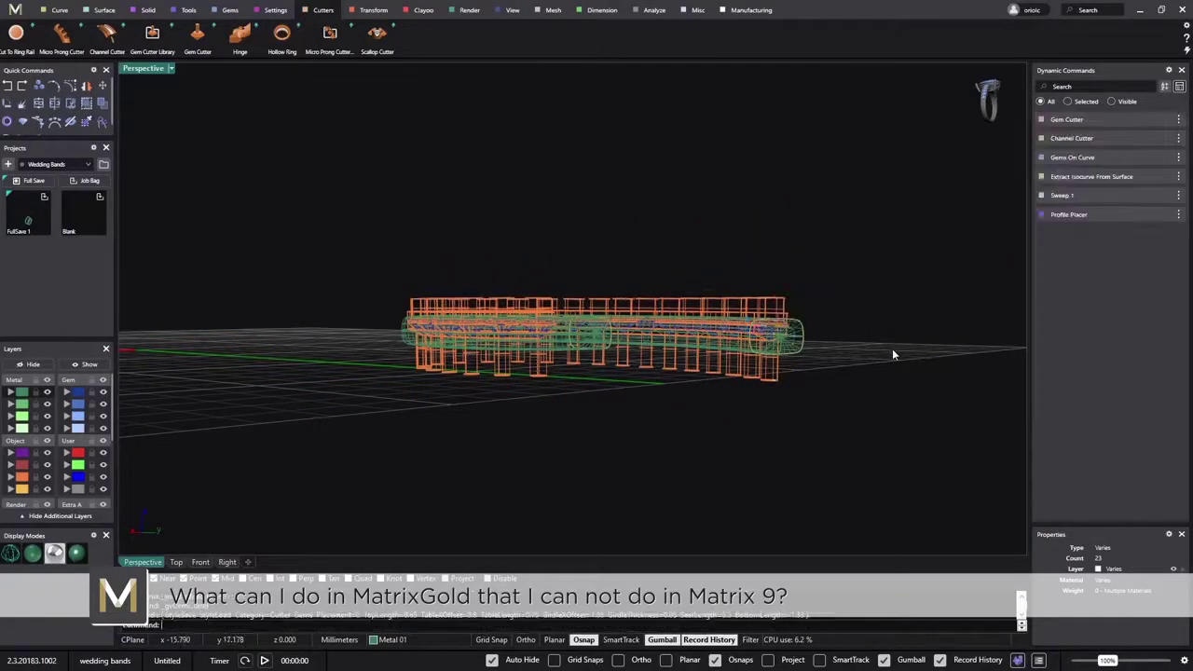
right_drag(892, 349, 830, 406)
click(80, 556)
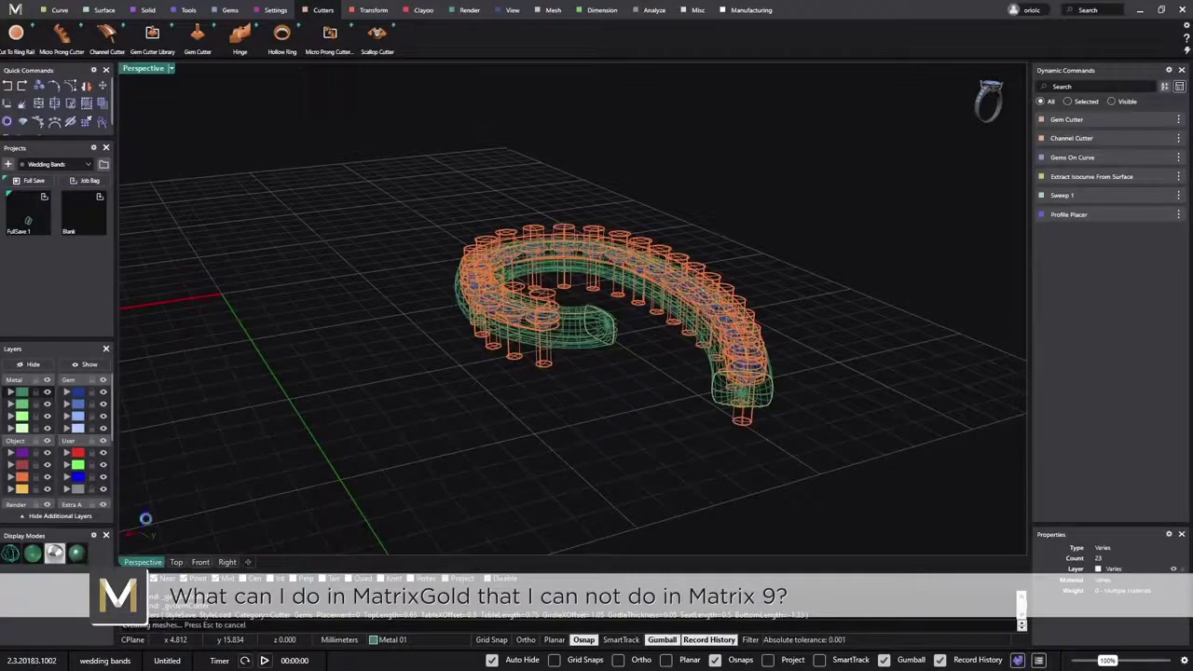
Step: Subtract all objects on the Cutting layer from the swept body with a Boolean Difference and finish the command
mouse_move(625, 392)
right_down()
mouse_move(649, 386)
mouse_move(638, 455)
mouse_move(908, 334)
mouse_move(908, 392)
mouse_move(777, 439)
mouse_move(587, 404)
mouse_move(525, 314)
mouse_move(643, 297)
right_up()
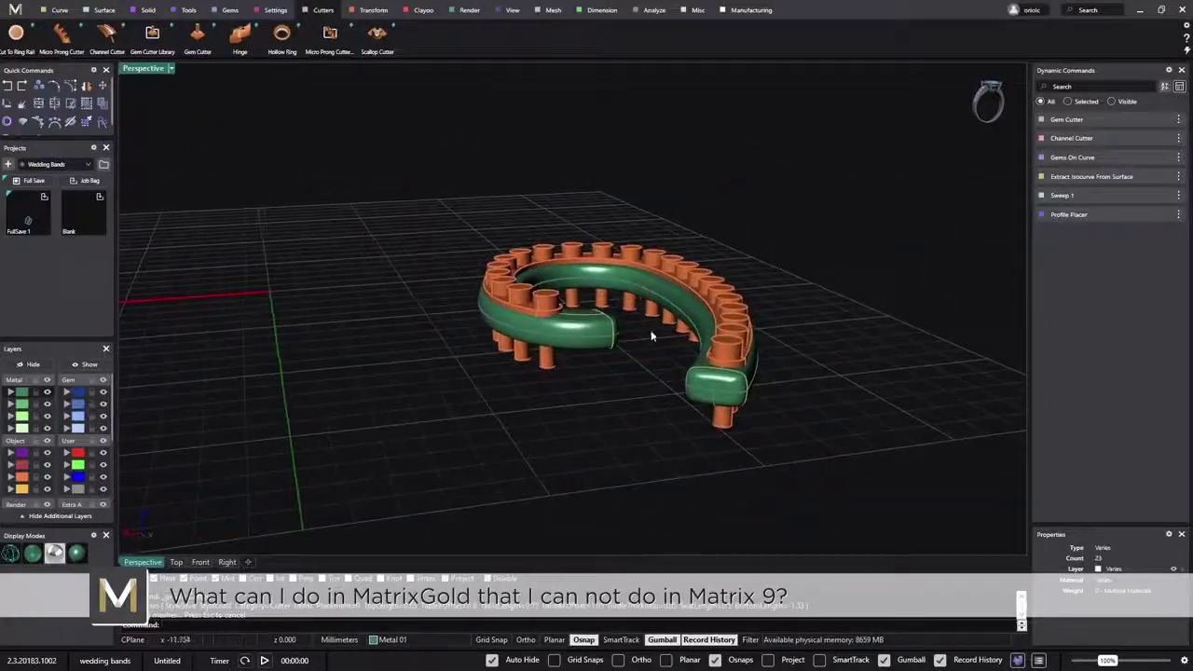
right_drag(644, 370, 389, 253)
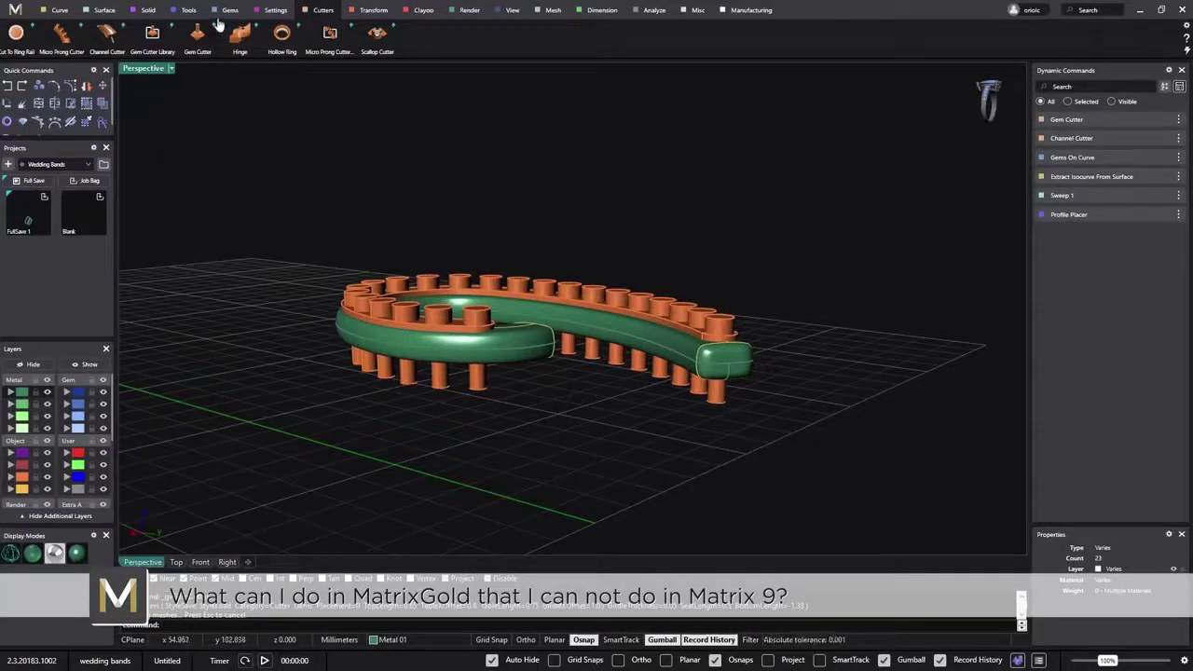
click(276, 11)
click(148, 11)
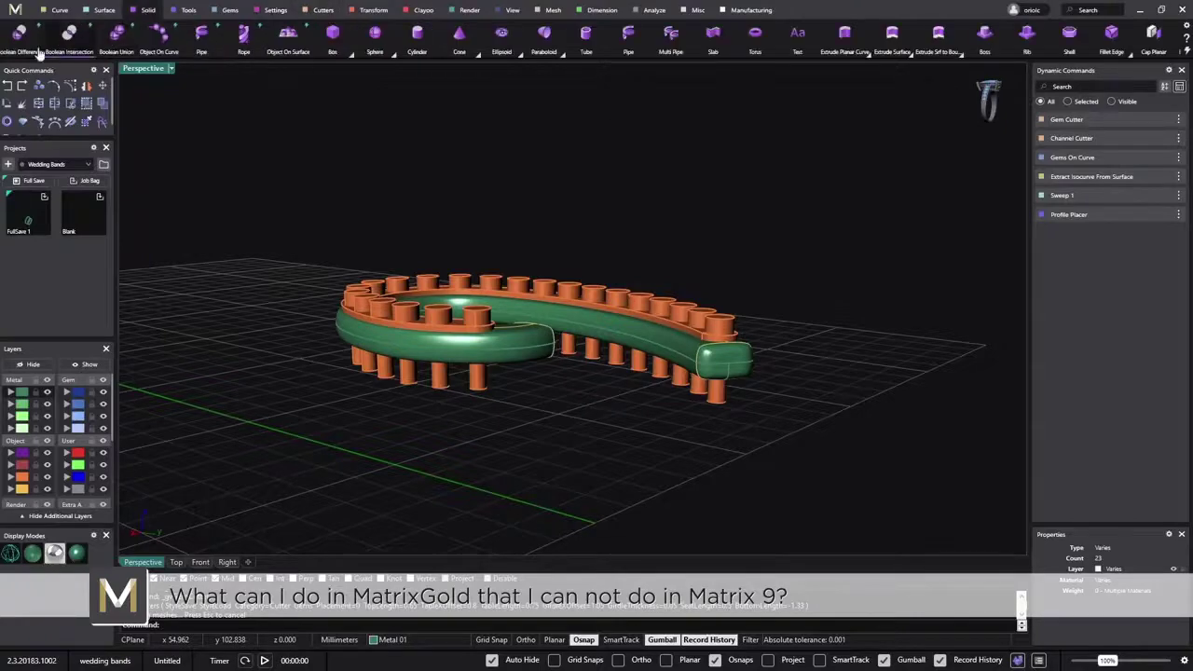
click(509, 359)
right_click(22, 478)
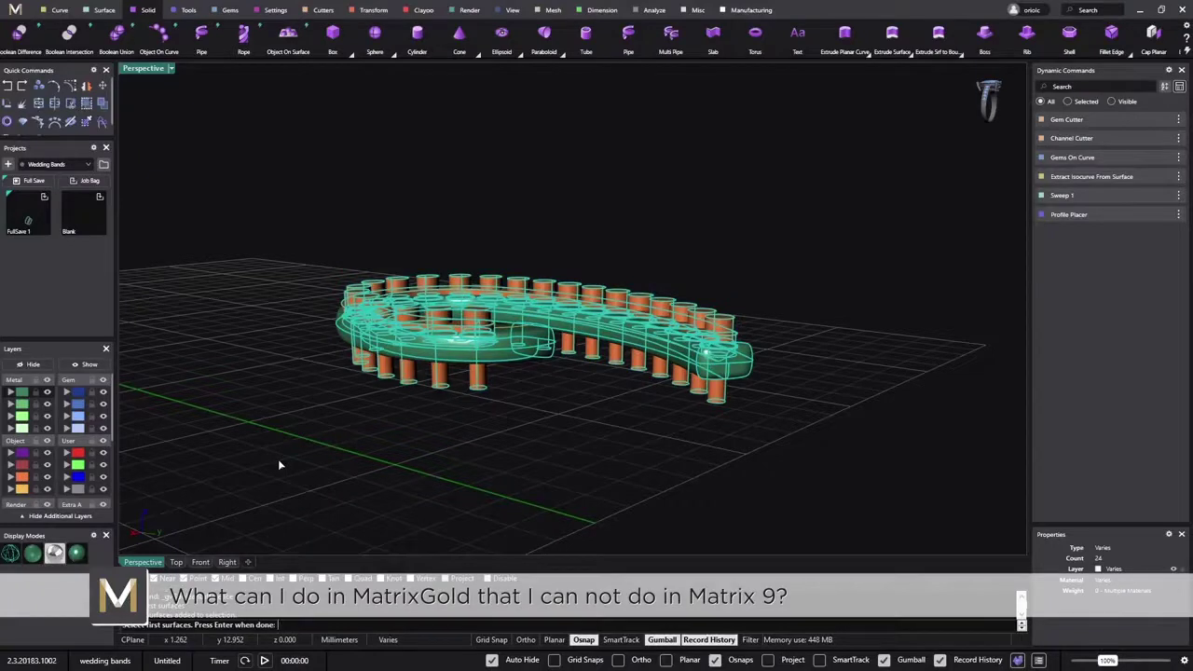
key(Return)
right_click(393, 443)
click(534, 358)
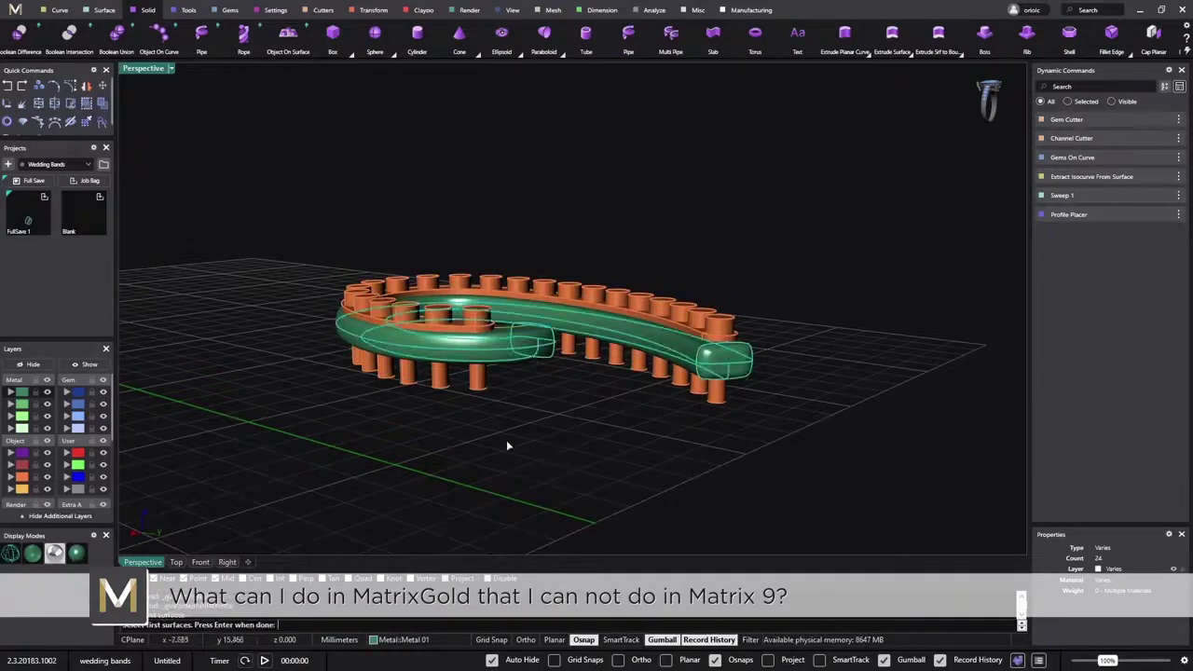
right_click(498, 430)
right_click(23, 477)
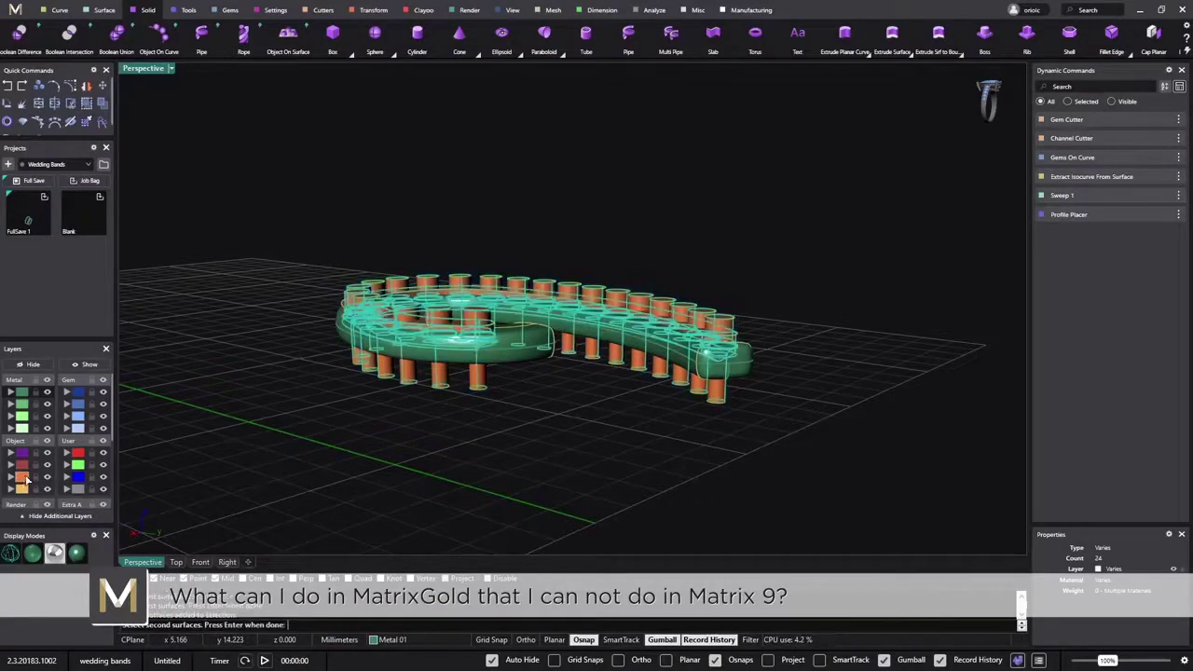
right_click(247, 461)
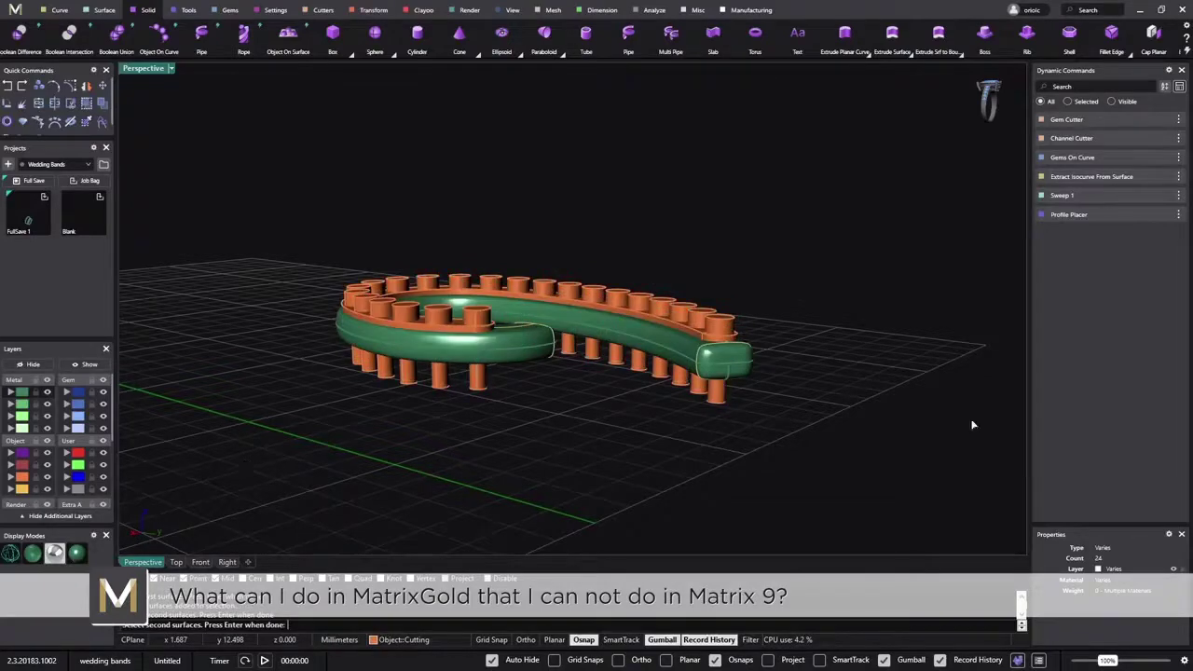
key(Return)
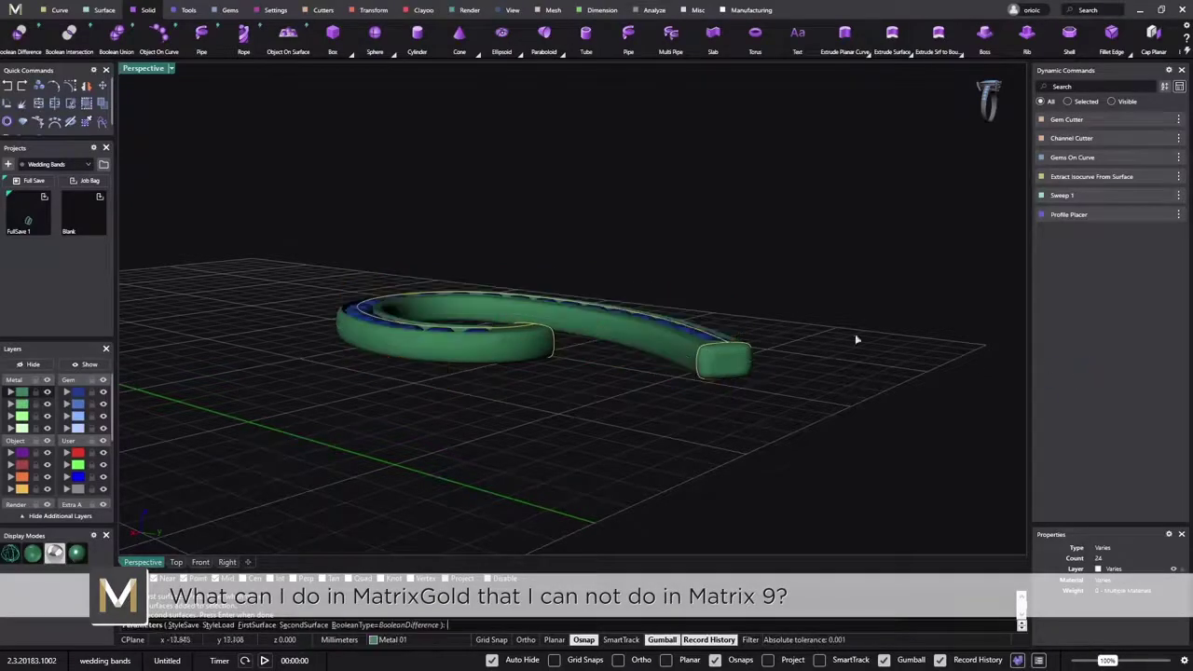
right_drag(854, 334, 685, 454)
right_click(831, 385)
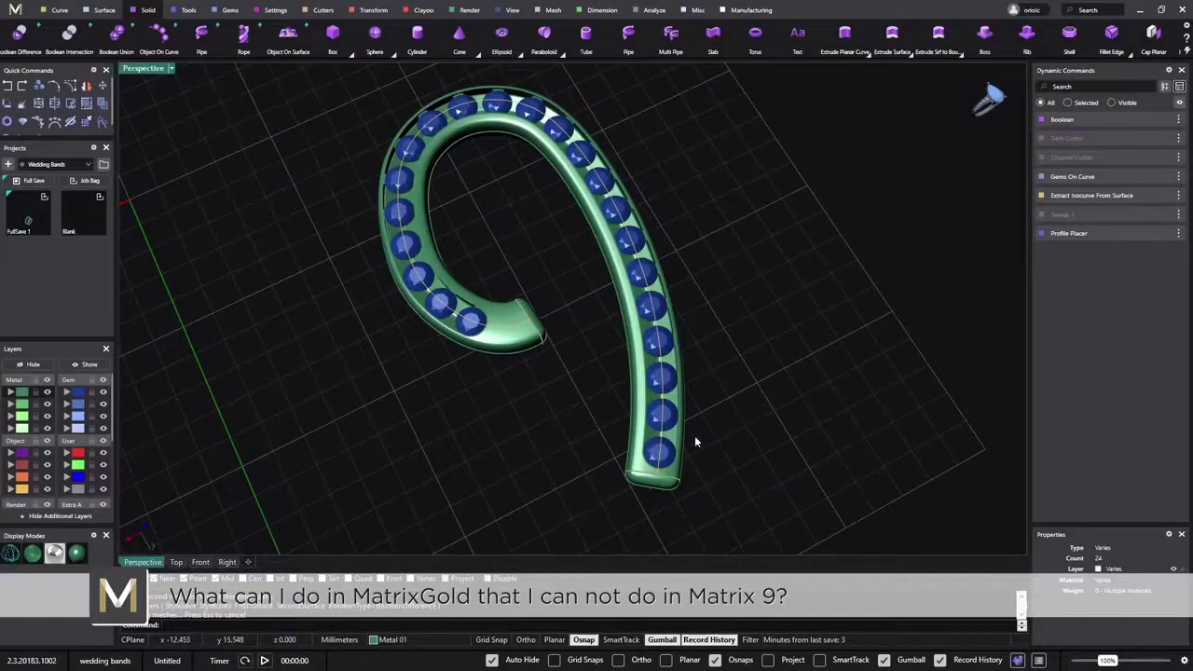
Step: Place prongs along the Gems On Curve row with Prong Placer at its preset values, finish, and inspect them on the body
click(675, 422)
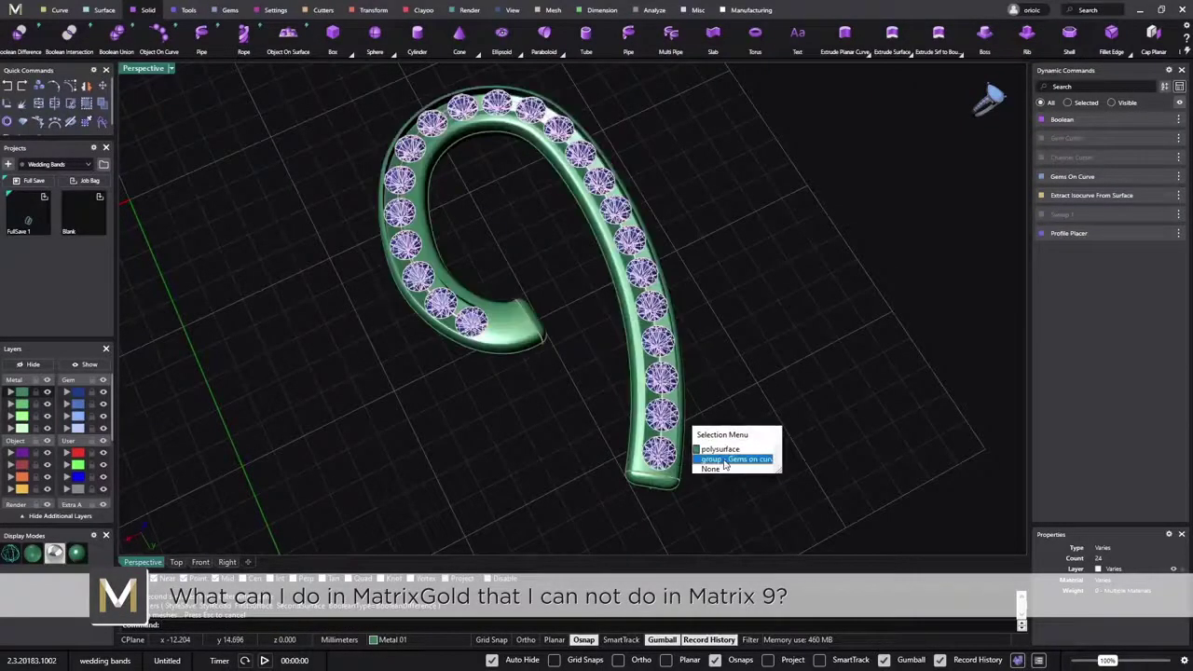
click(713, 458)
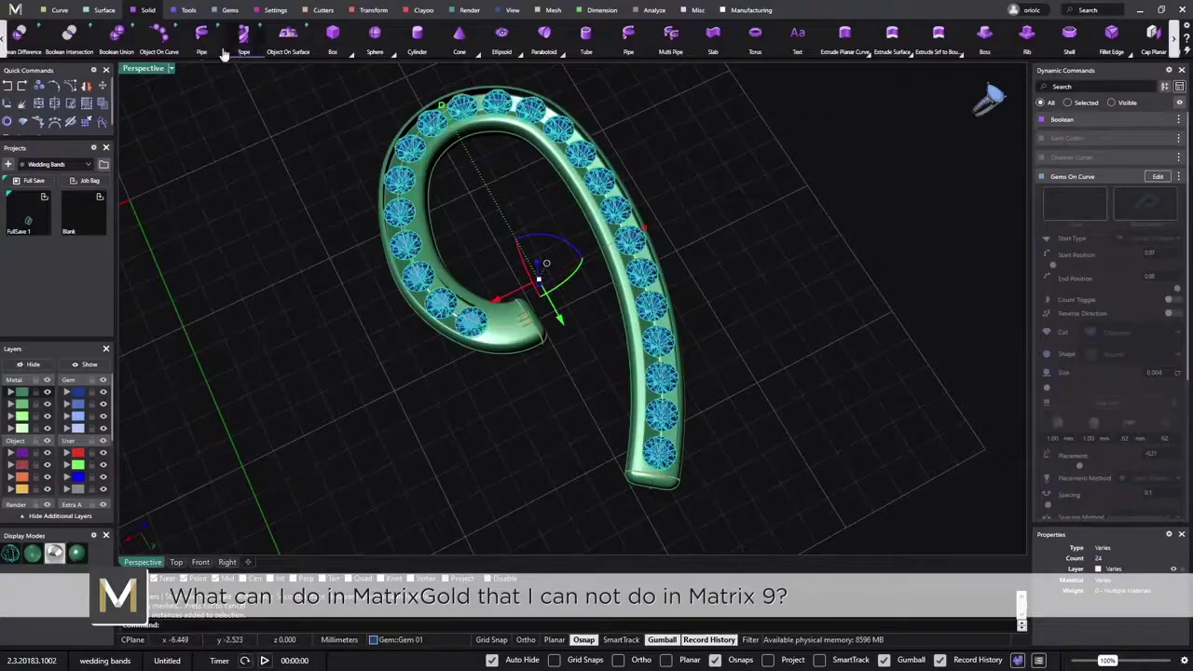
click(273, 10)
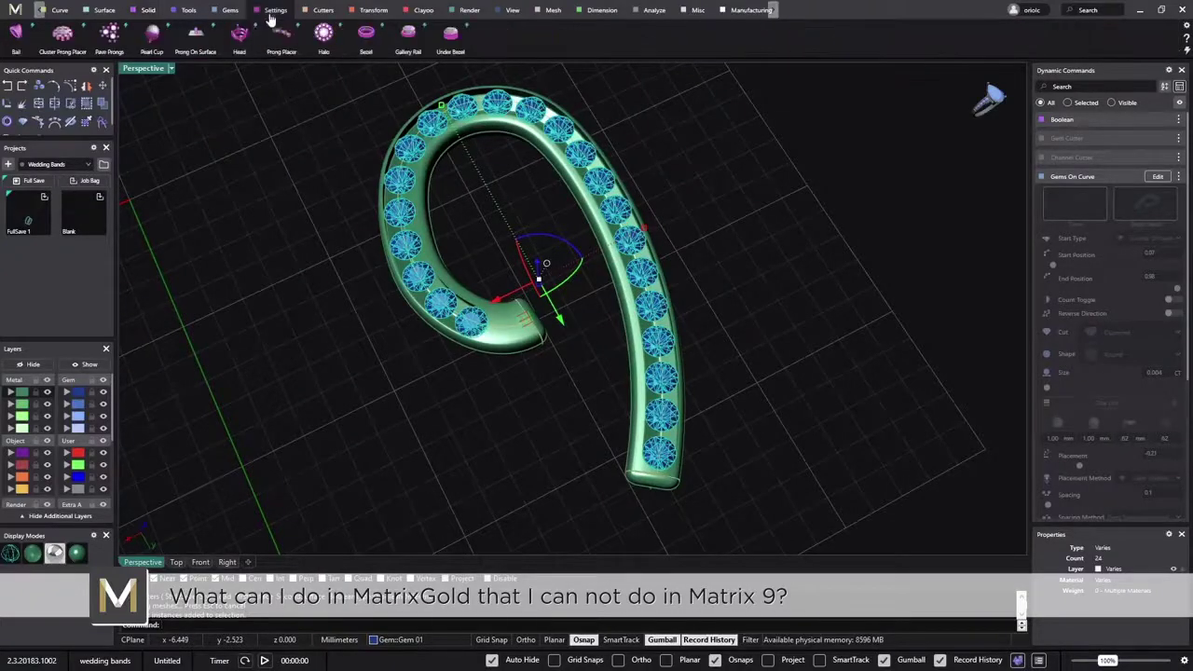
click(282, 46)
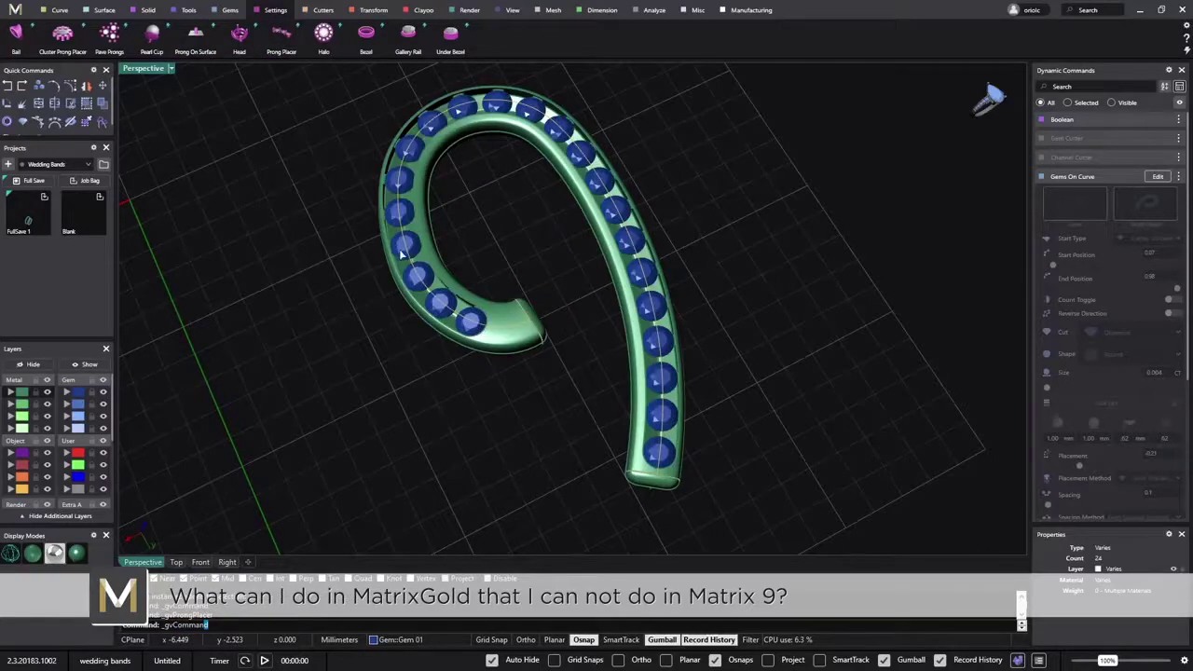
click(100, 387)
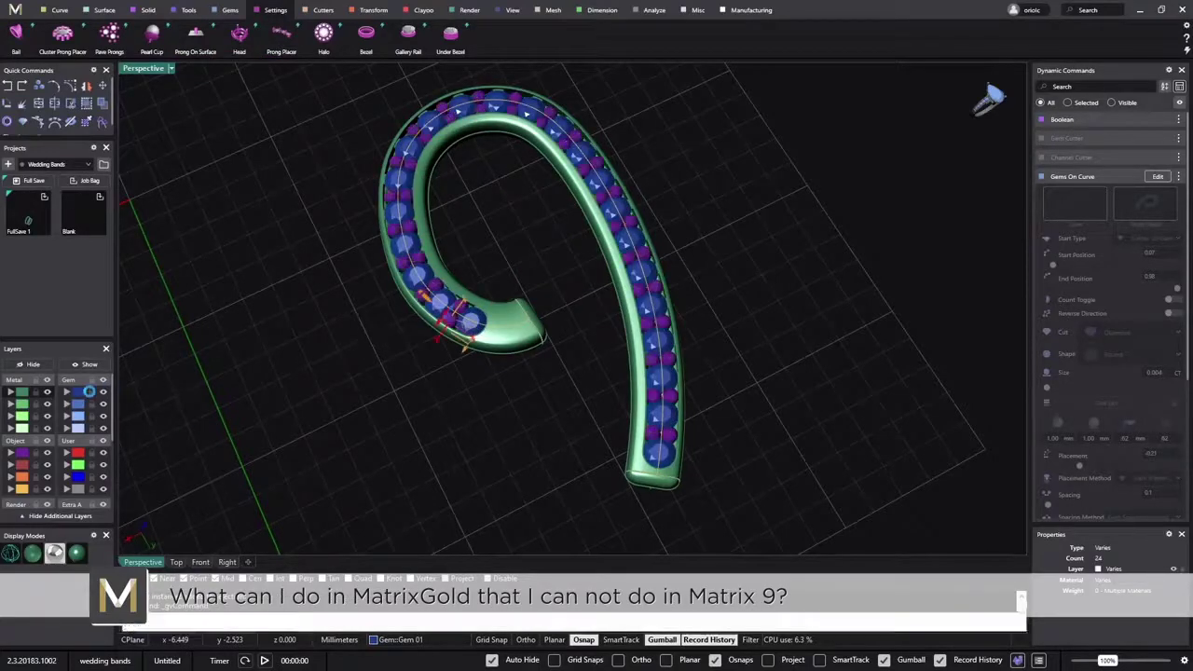
right_click(228, 404)
right_click(265, 410)
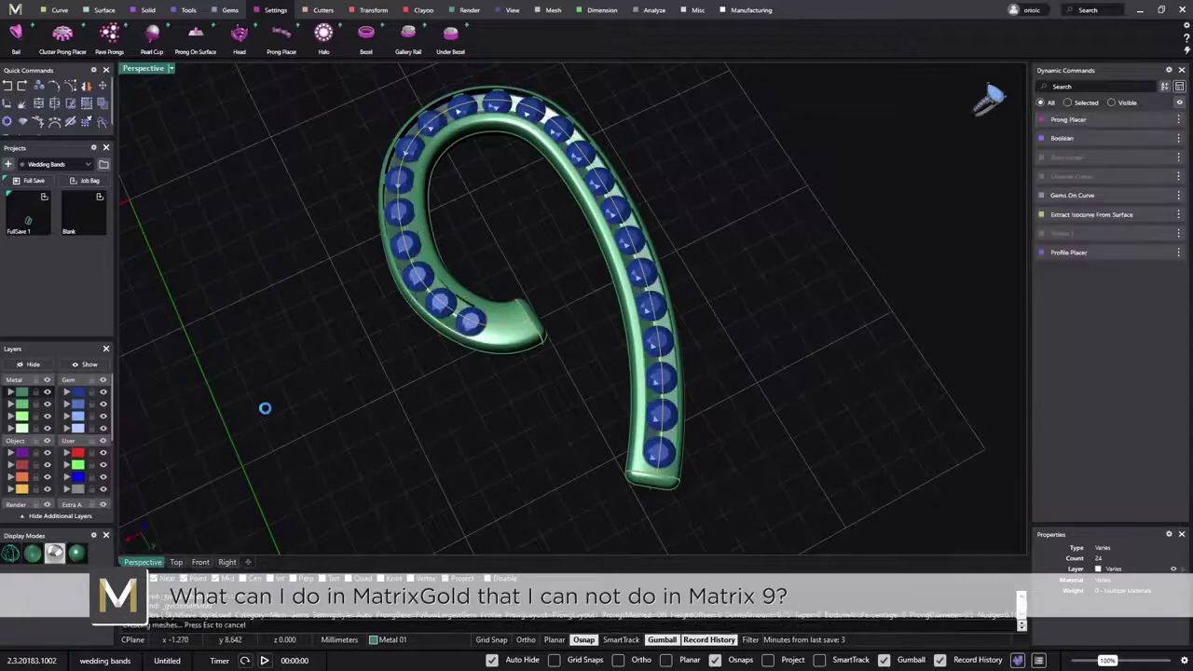
right_drag(294, 404, 555, 148)
right_drag(699, 131, 778, 338)
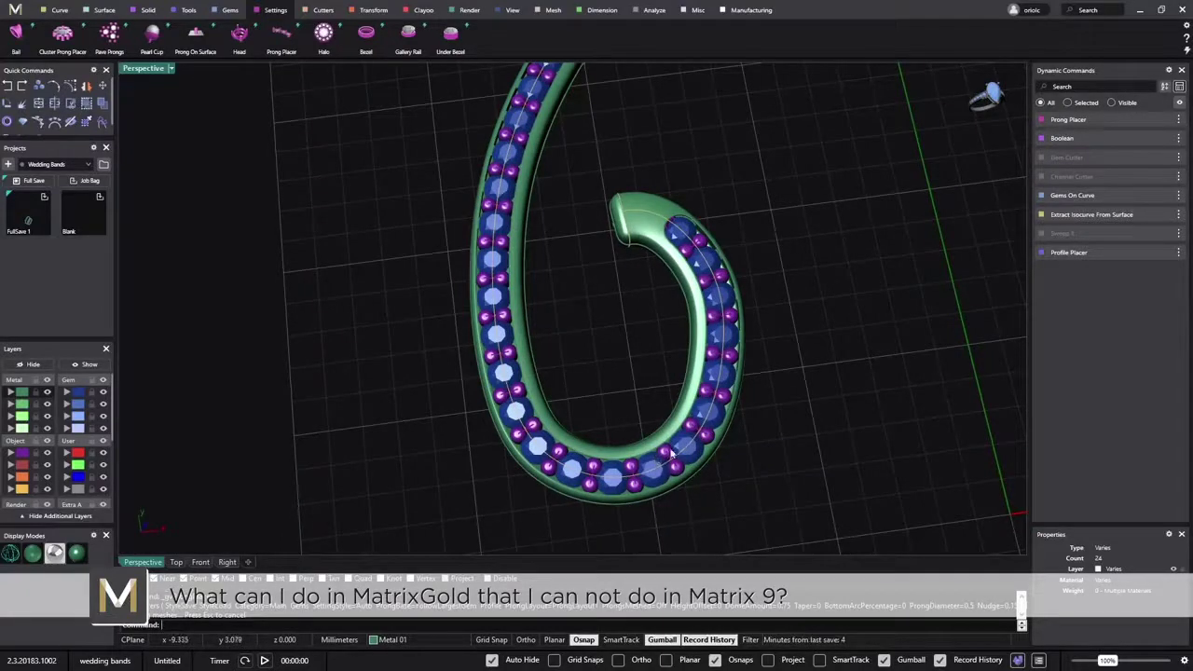
right_drag(716, 296, 795, 334)
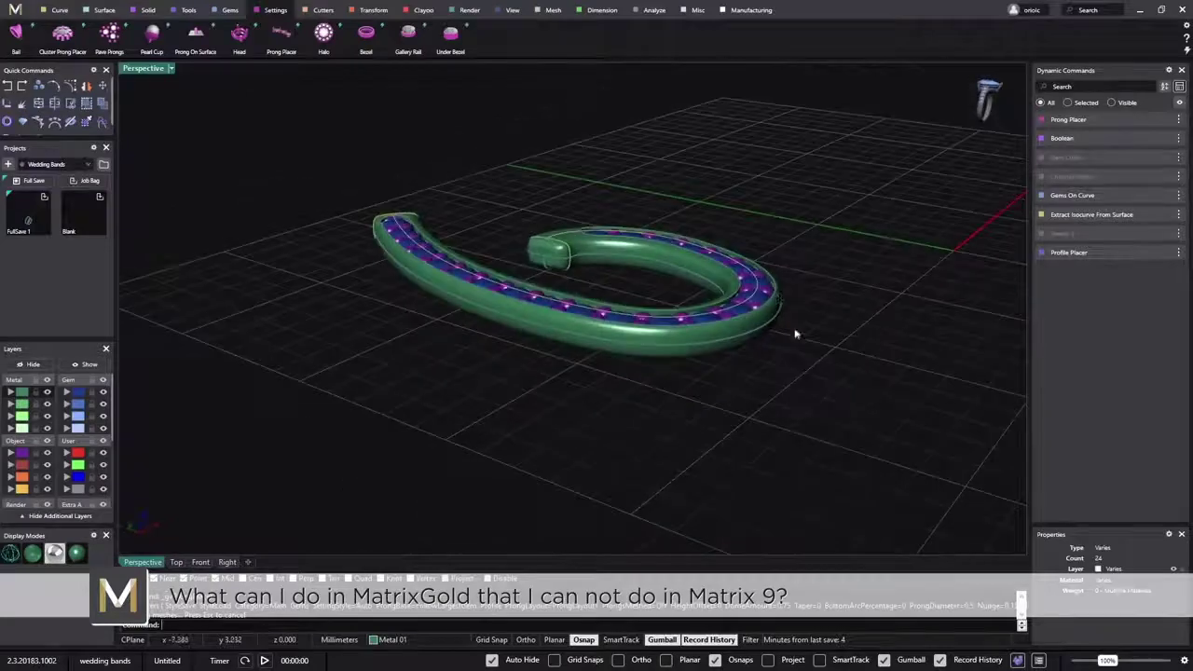
Step: Edit the Extract Isocurve From Surface entry, setting Point on Surface V to 0.5 to centre the gem row, and finish
mouse_move(1163, 221)
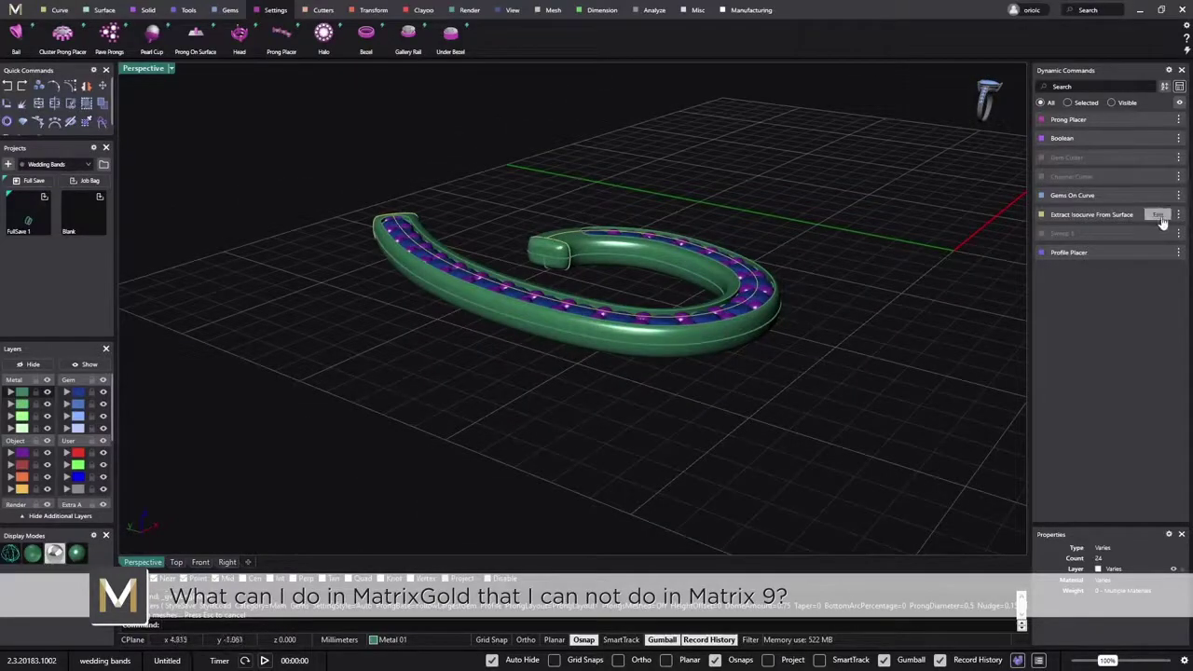
click(1160, 218)
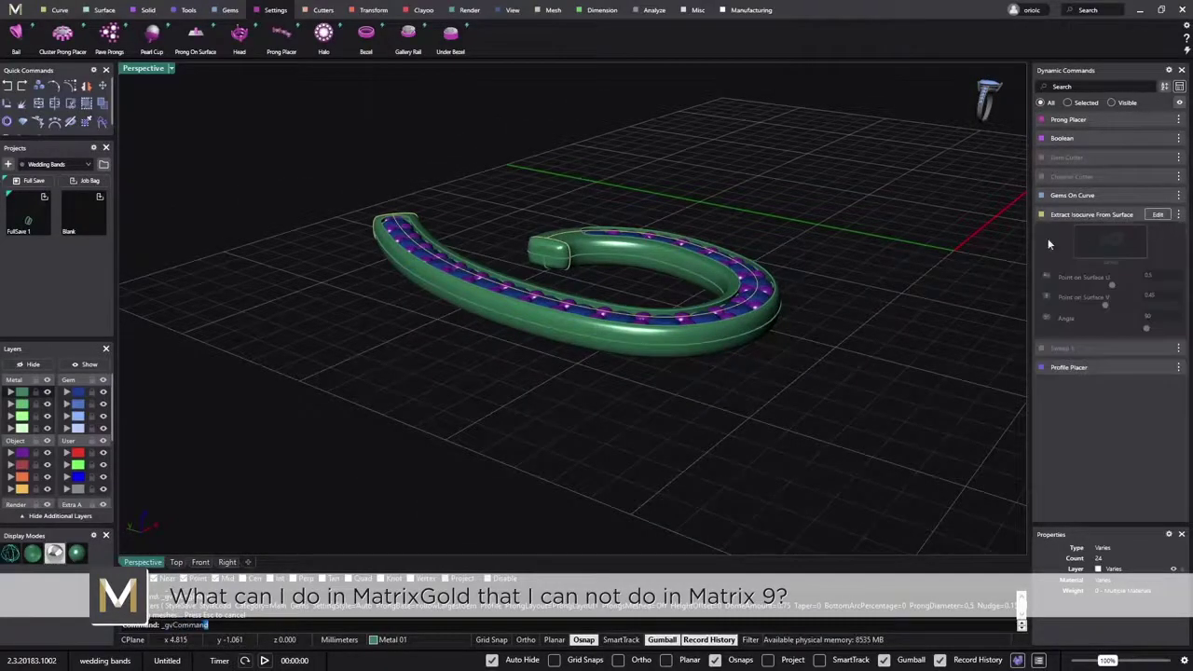
right_drag(860, 286, 709, 474)
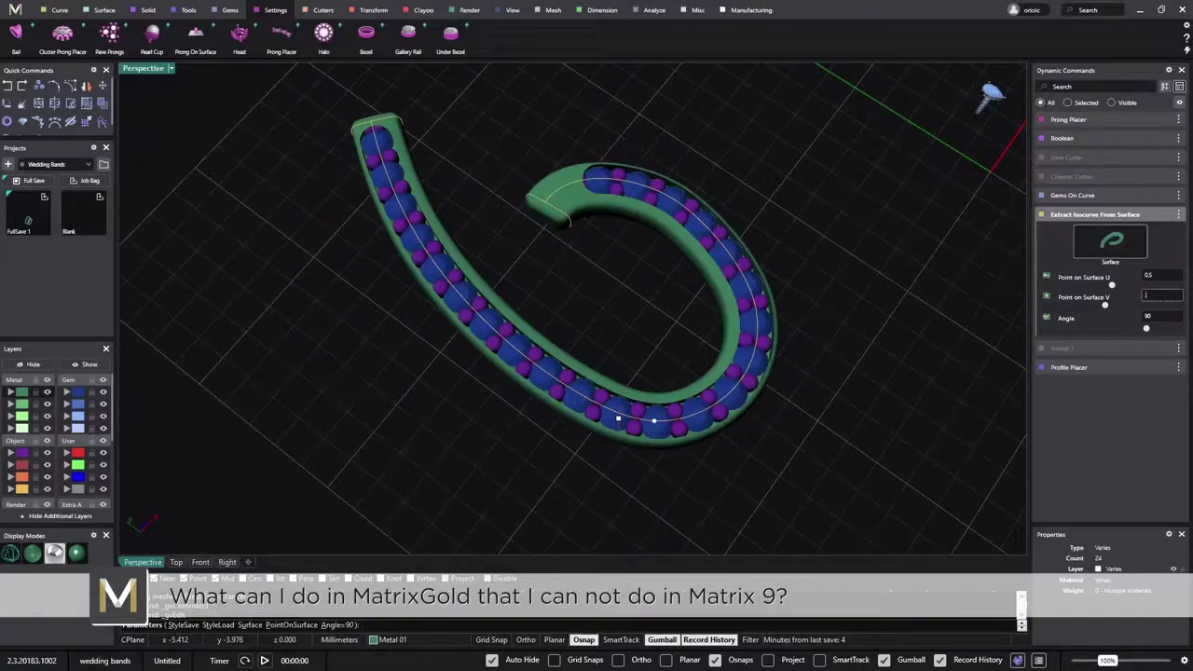
key(Tab)
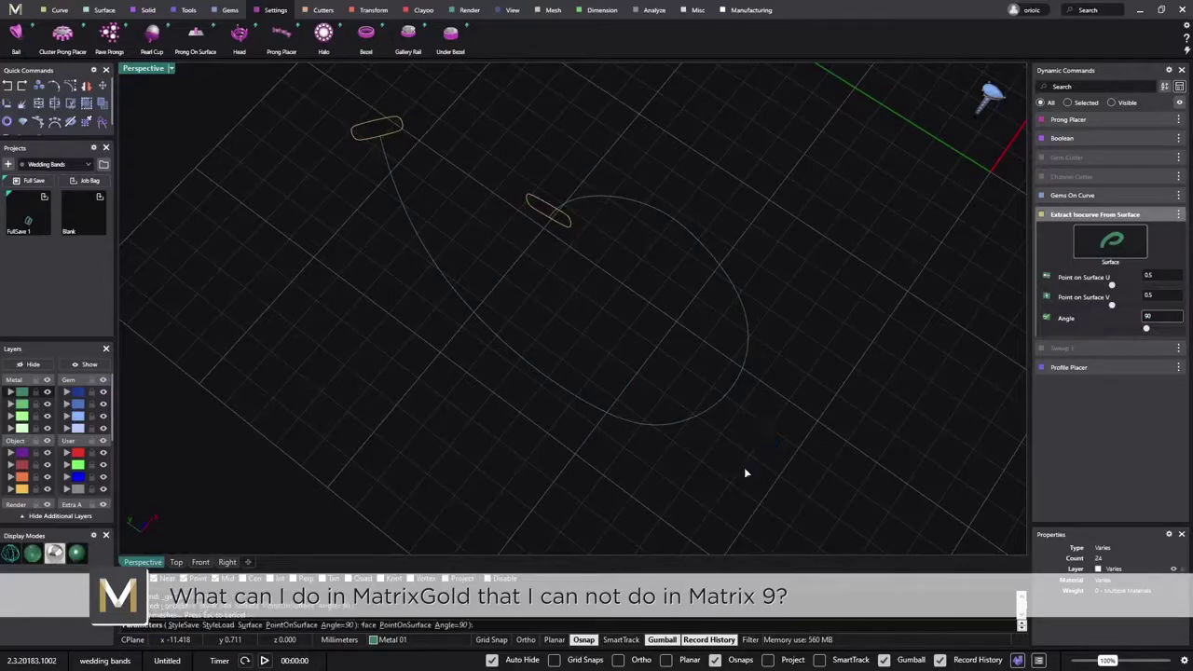
mouse_move(744, 467)
right_down()
mouse_move(719, 184)
mouse_move(831, 197)
mouse_move(693, 314)
mouse_move(750, 441)
mouse_move(923, 392)
mouse_move(879, 227)
right_up()
click(830, 197)
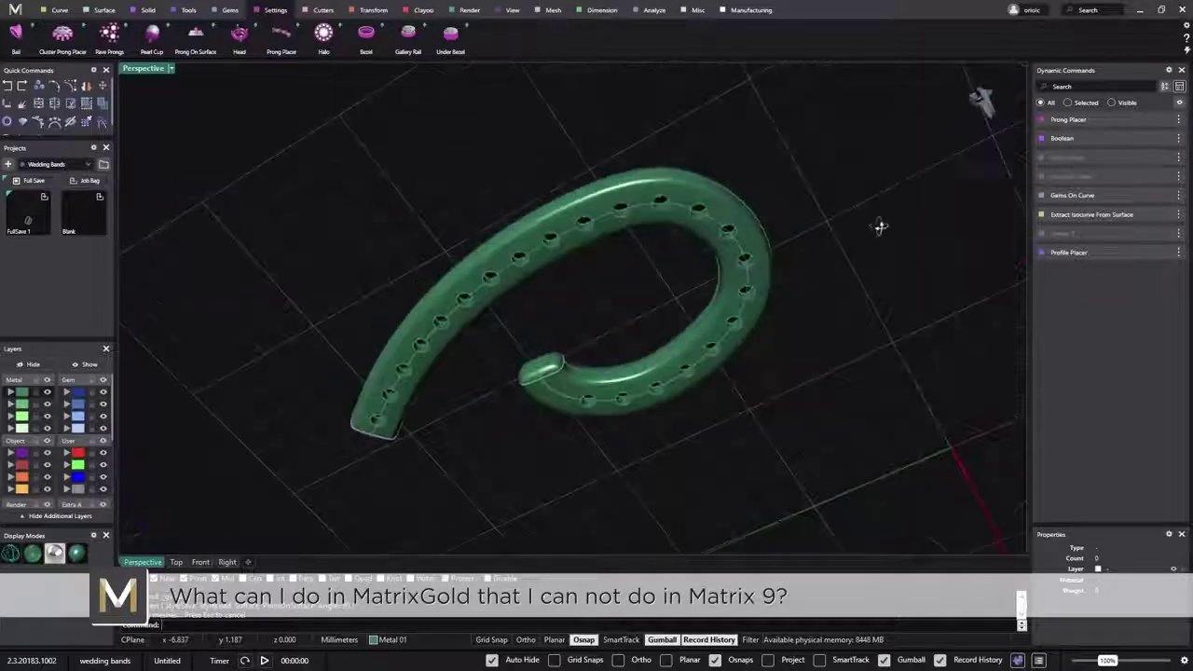
Step: Select the curve that drives the sweep and, in the Top view, nudge the control point on its right-hand bend outward
click(617, 214)
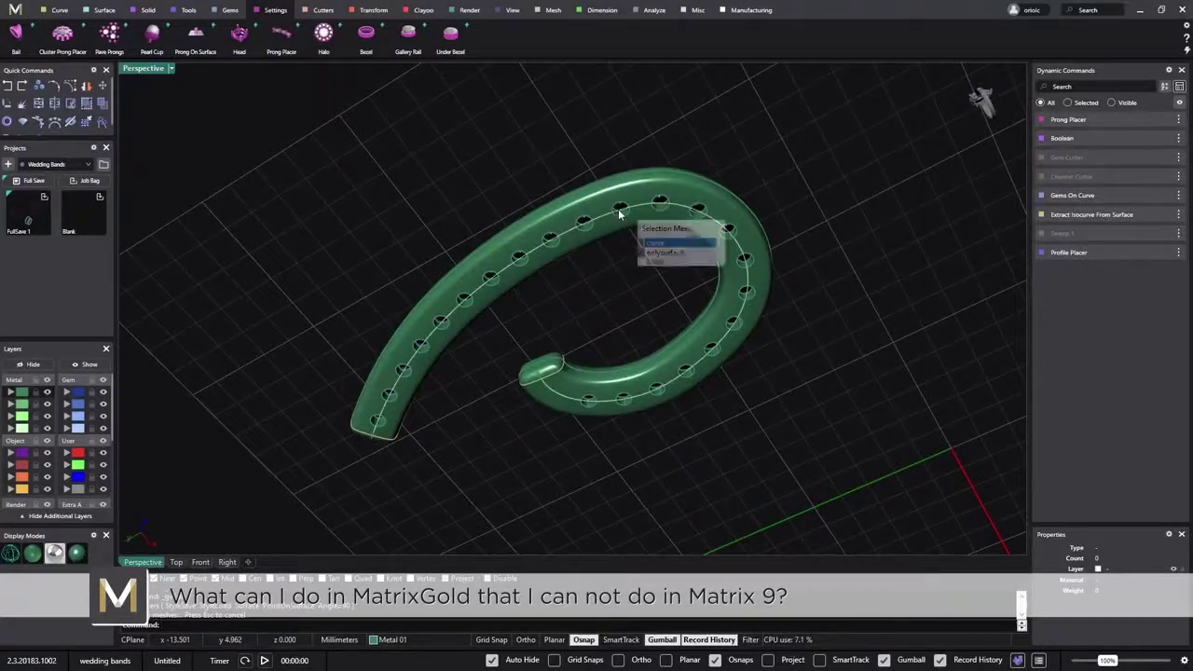
click(656, 244)
right_drag(644, 259, 547, 490)
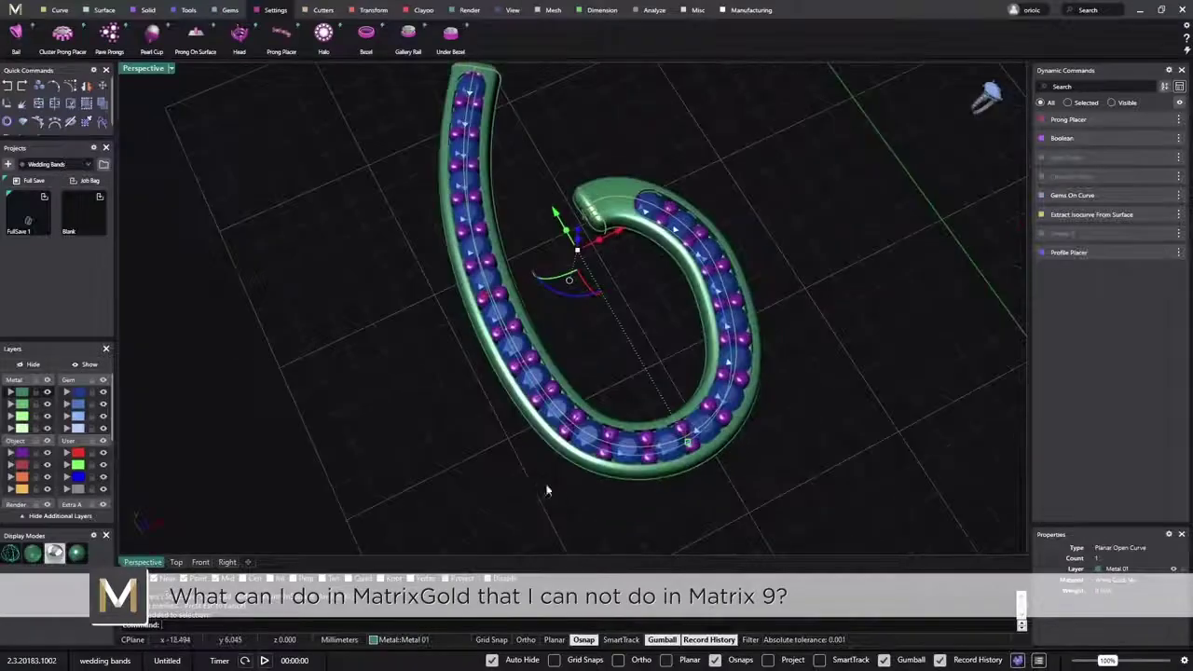
click(175, 563)
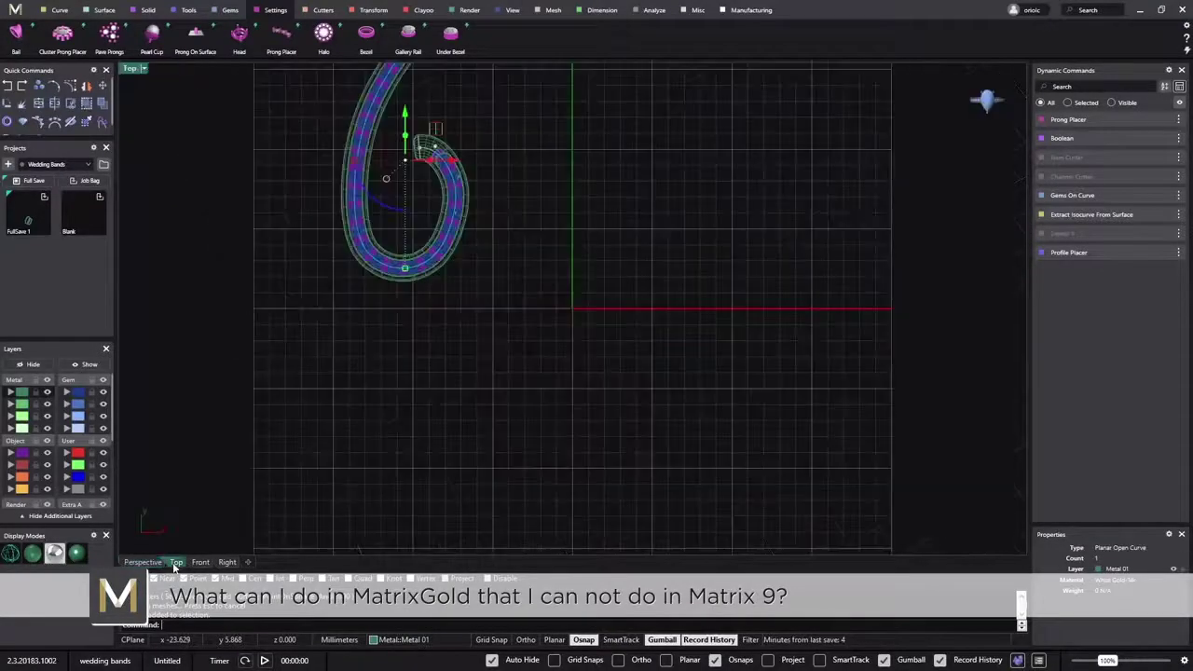
scroll(441, 267, up, 6)
right_drag(536, 220, 597, 336)
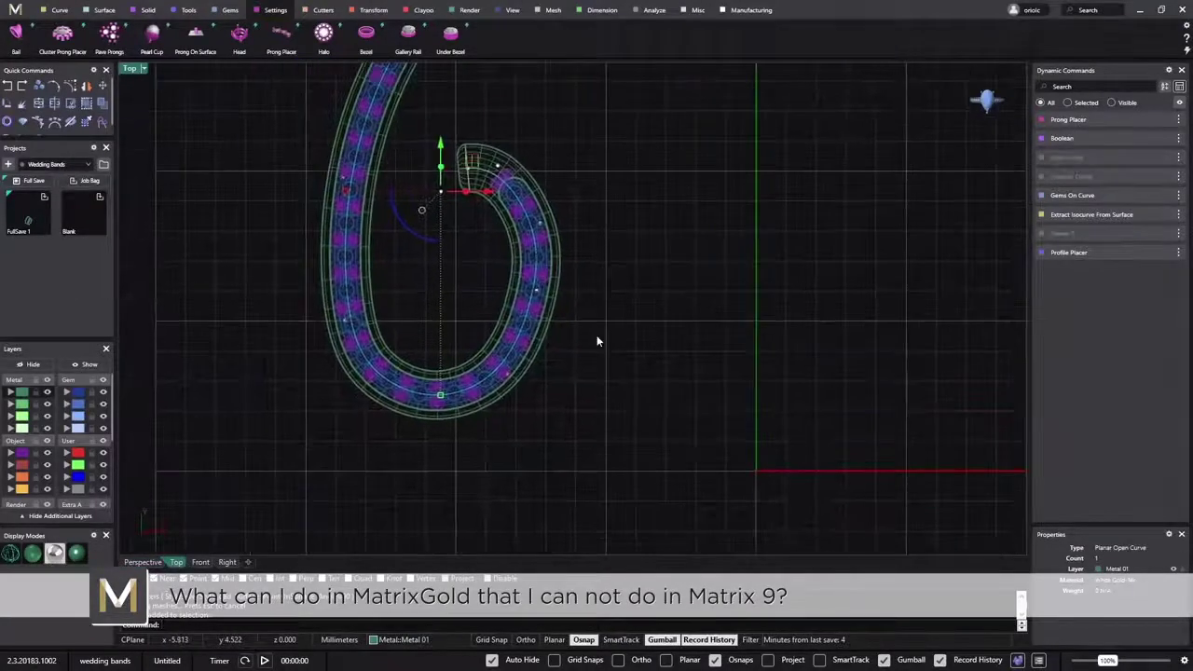
scroll(575, 311, down, 4)
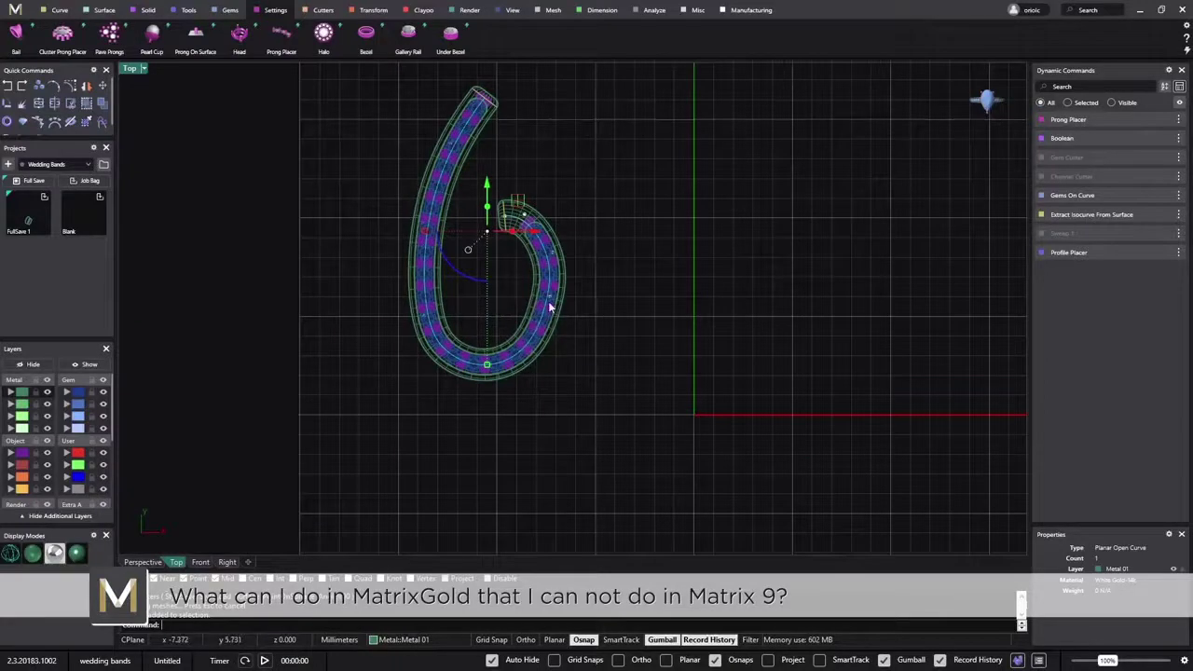
click(550, 304)
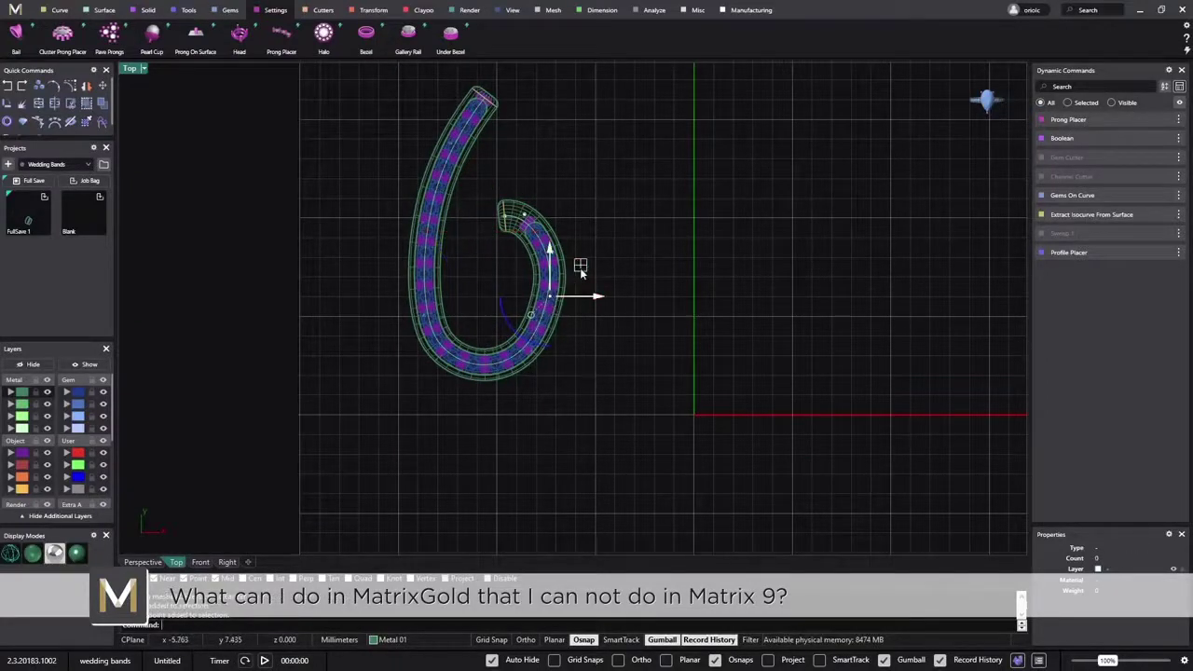
mouse_move(579, 268)
mouse_down()
mouse_move(600, 276)
mouse_move(585, 274)
mouse_up()
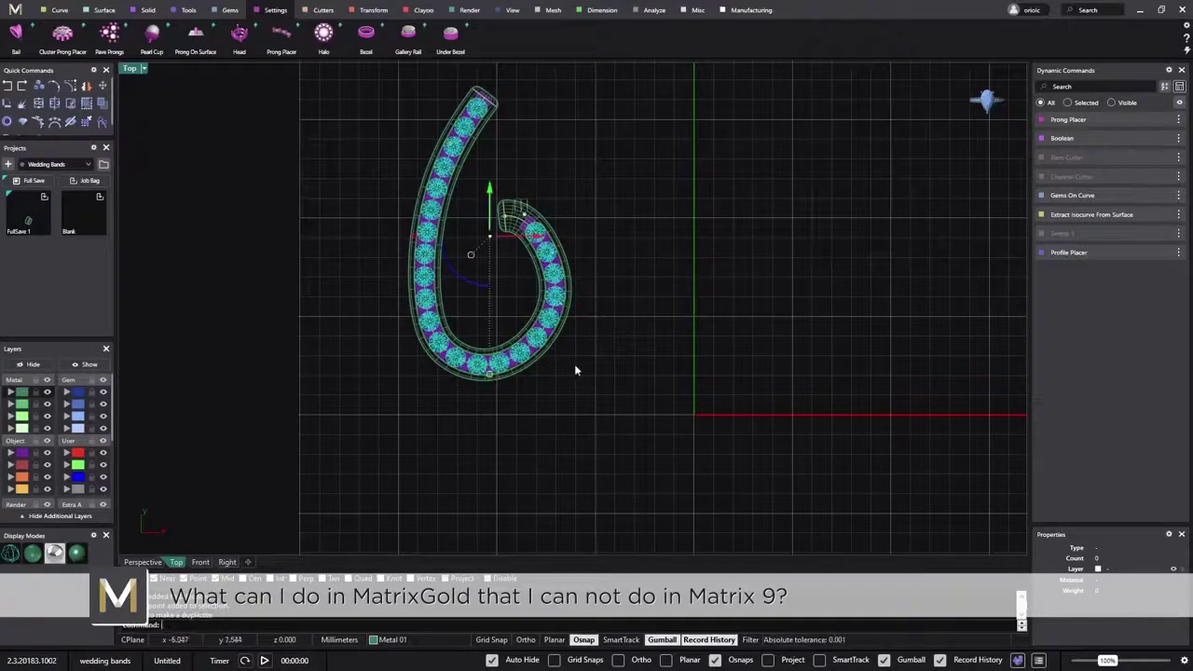
Step: Nudge the driving curve's control point at the lower-right part of the bend slightly outward
scroll(559, 378, up, 5)
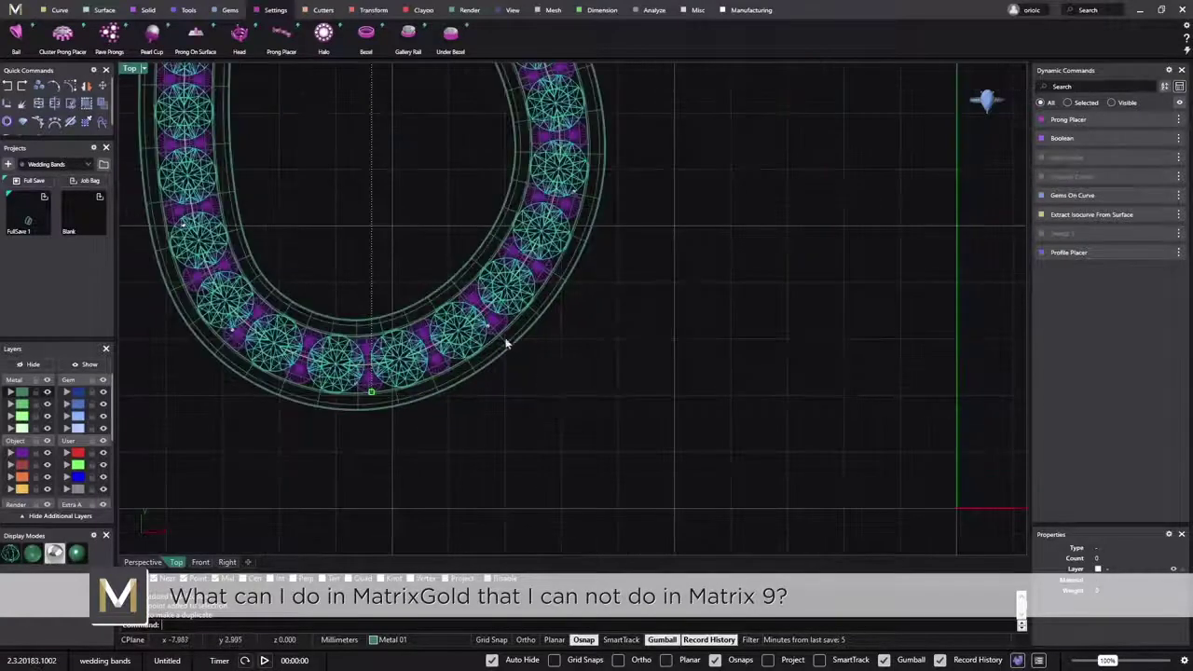
click(491, 330)
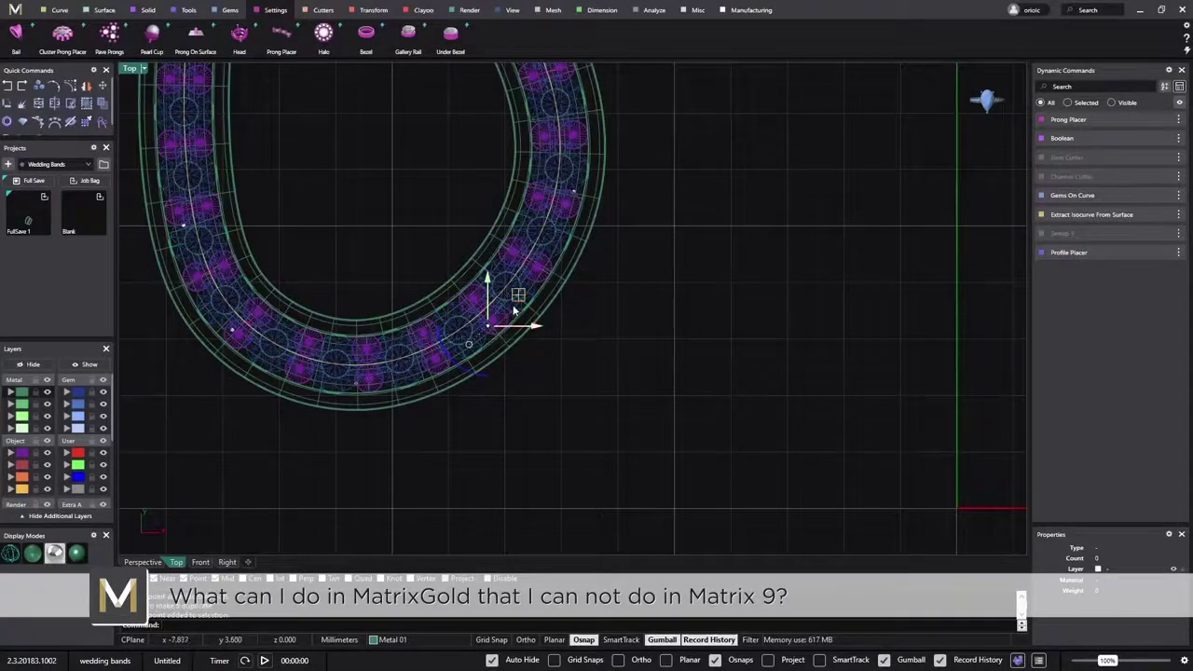
drag(519, 304, 529, 310)
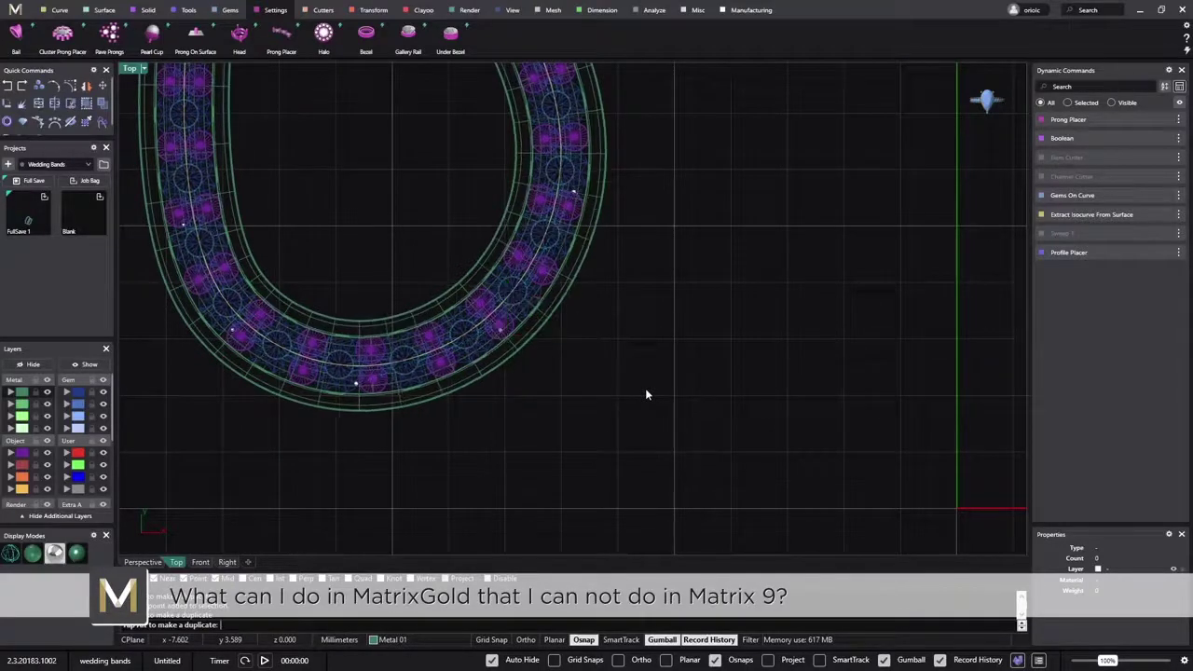
Step: Move the control point at the driving curve's inner, hooked end slightly in the positive Y direction
scroll(645, 394, down, 4)
scroll(645, 395, up, 3)
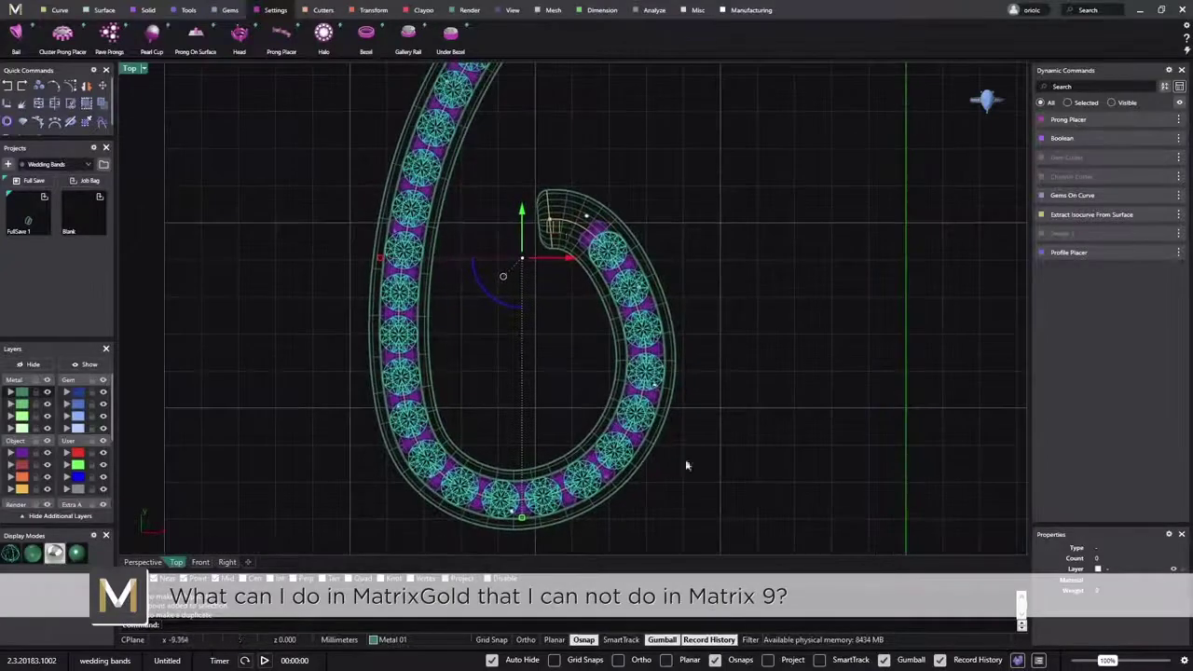
scroll(559, 226, up, 3)
click(545, 226)
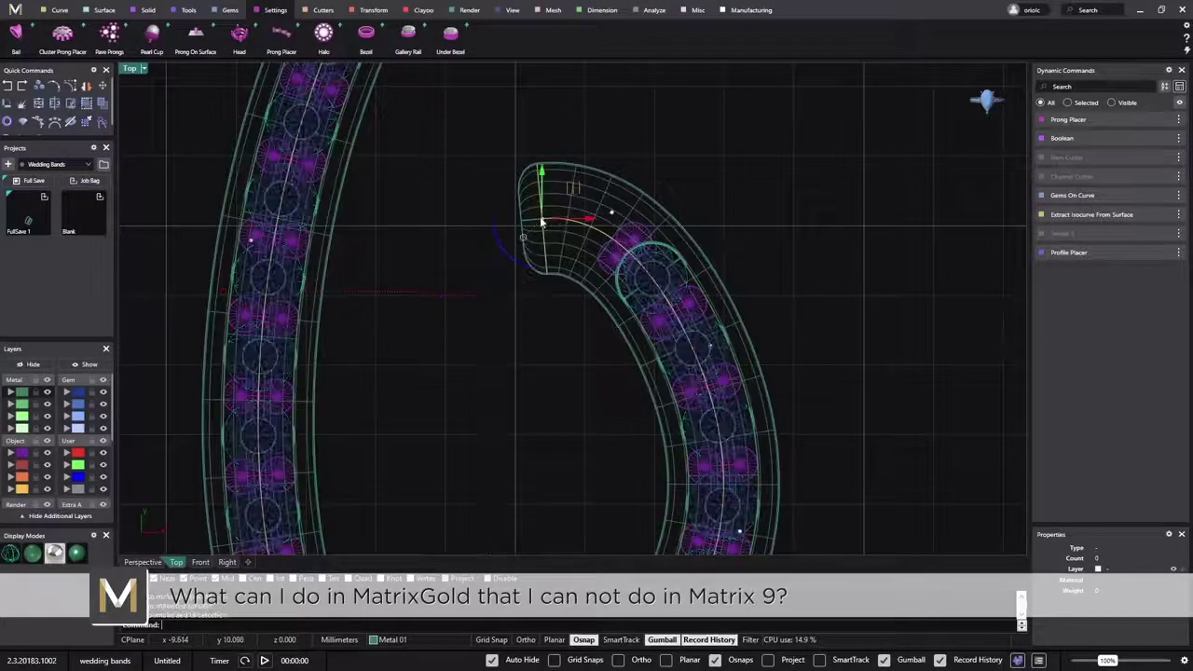
drag(572, 190, 568, 152)
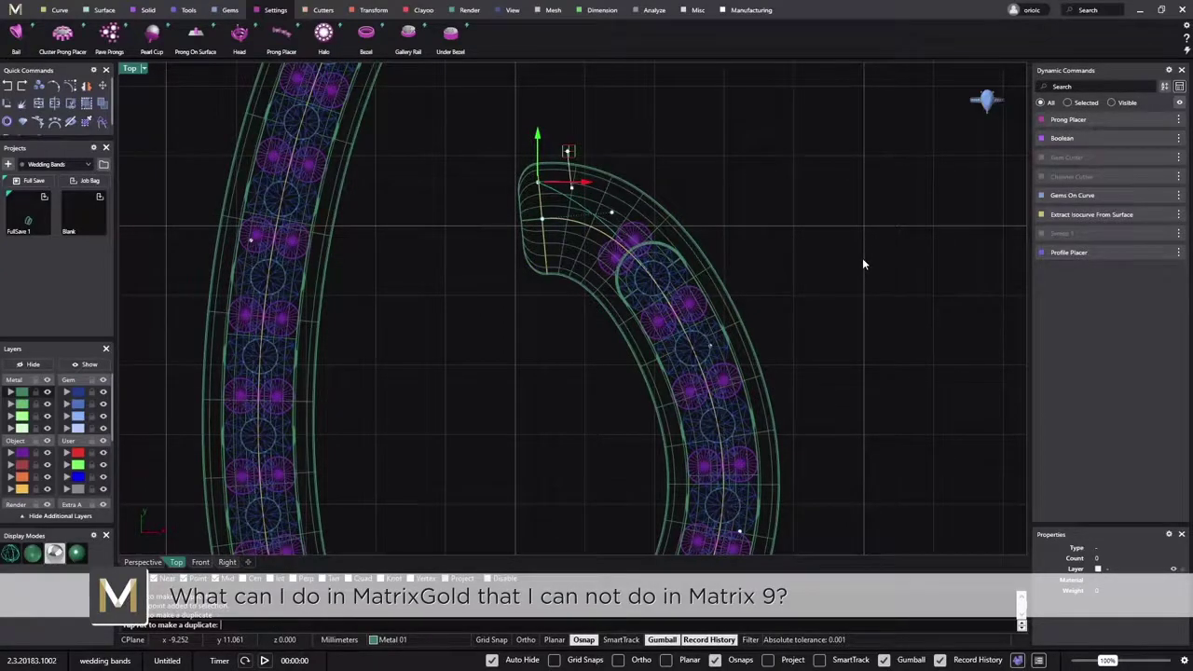
Step: Edit the Profile Placer entry, widen the profile at the curve's inner, hooked end to 2.2 mm, and finish
scroll(862, 264, down, 6)
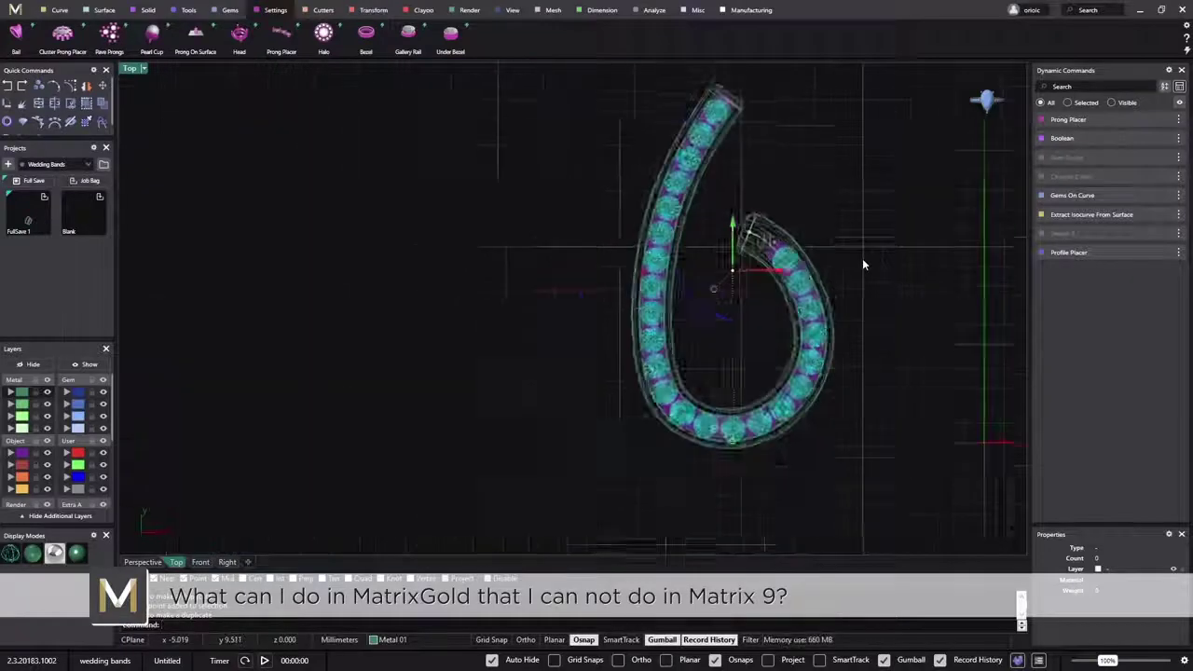
right_drag(874, 286, 670, 302)
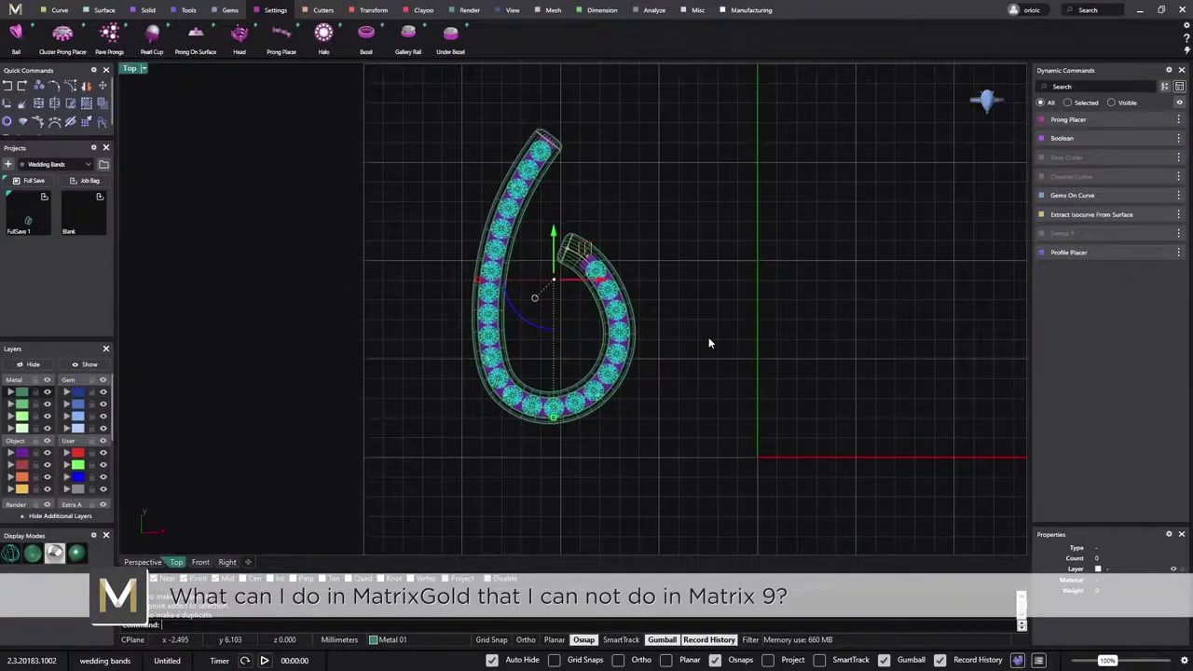
click(646, 232)
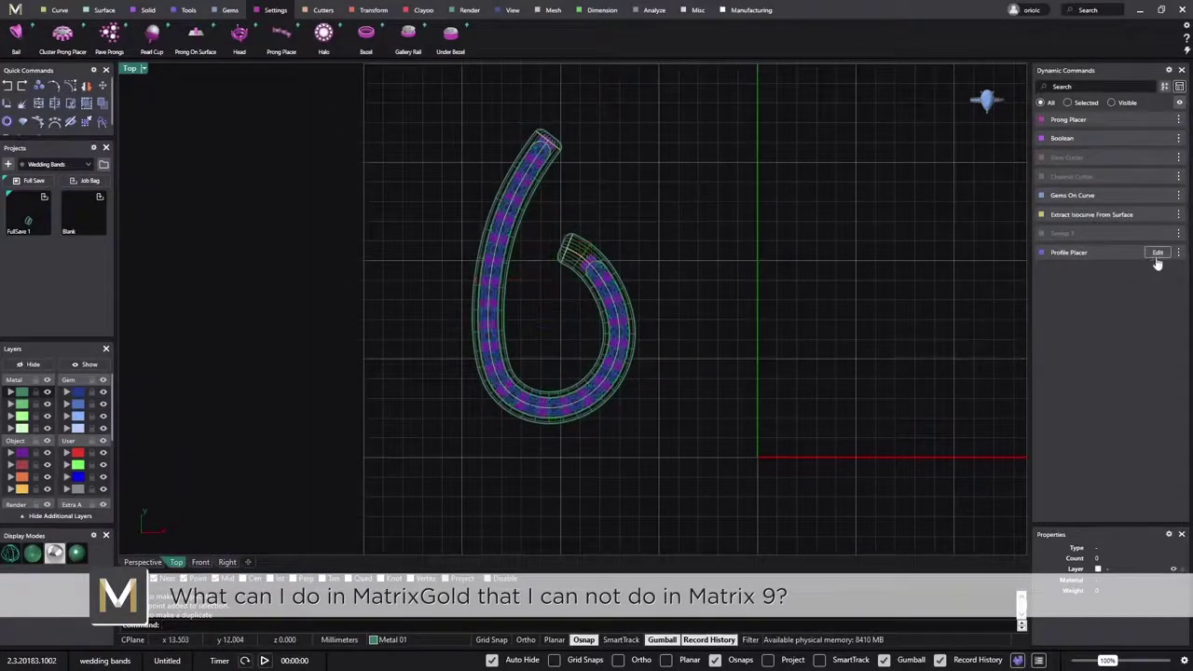
click(1157, 252)
scroll(553, 225, up, 2)
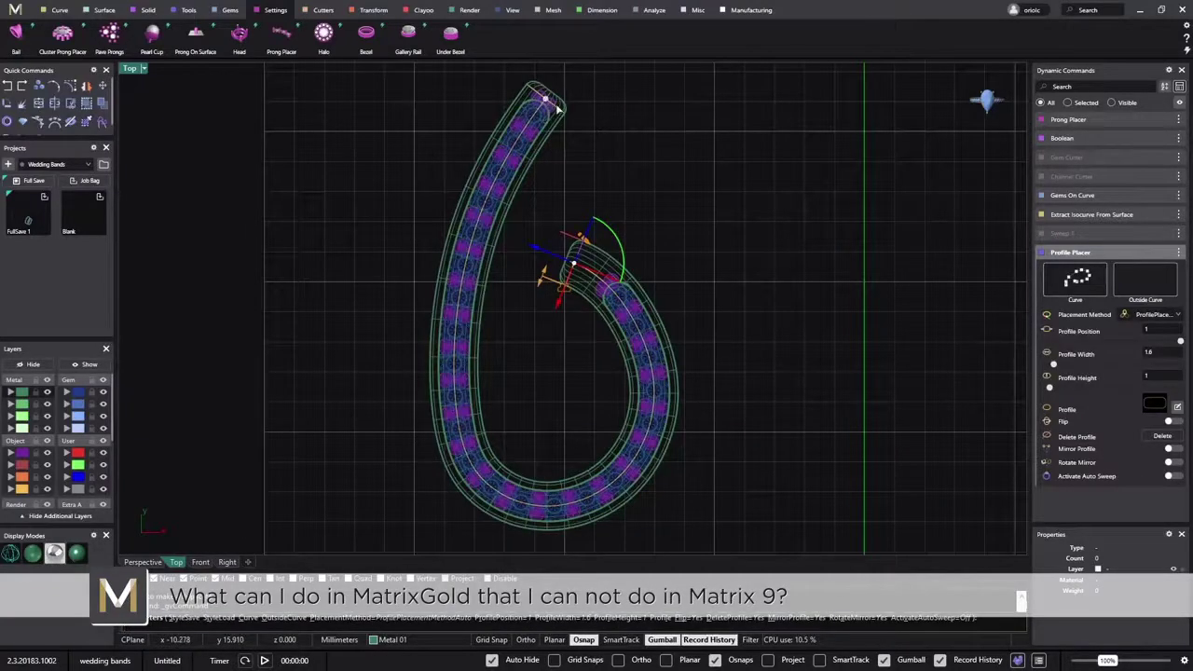
scroll(551, 253, up, 2)
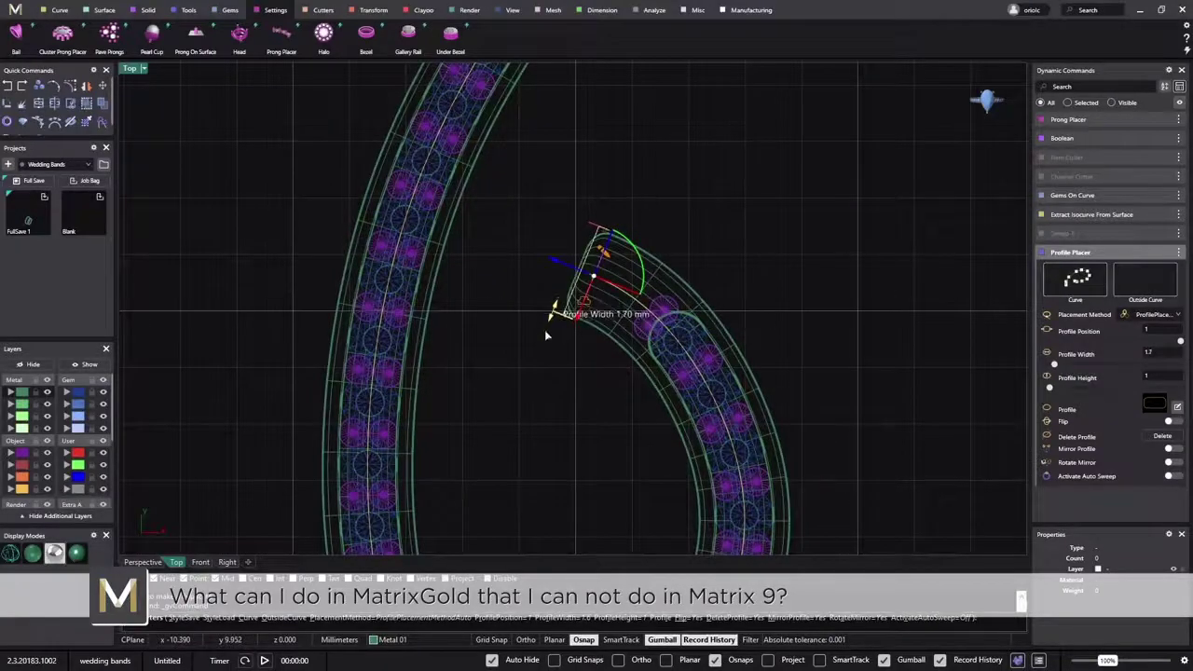
drag(544, 330, 546, 326)
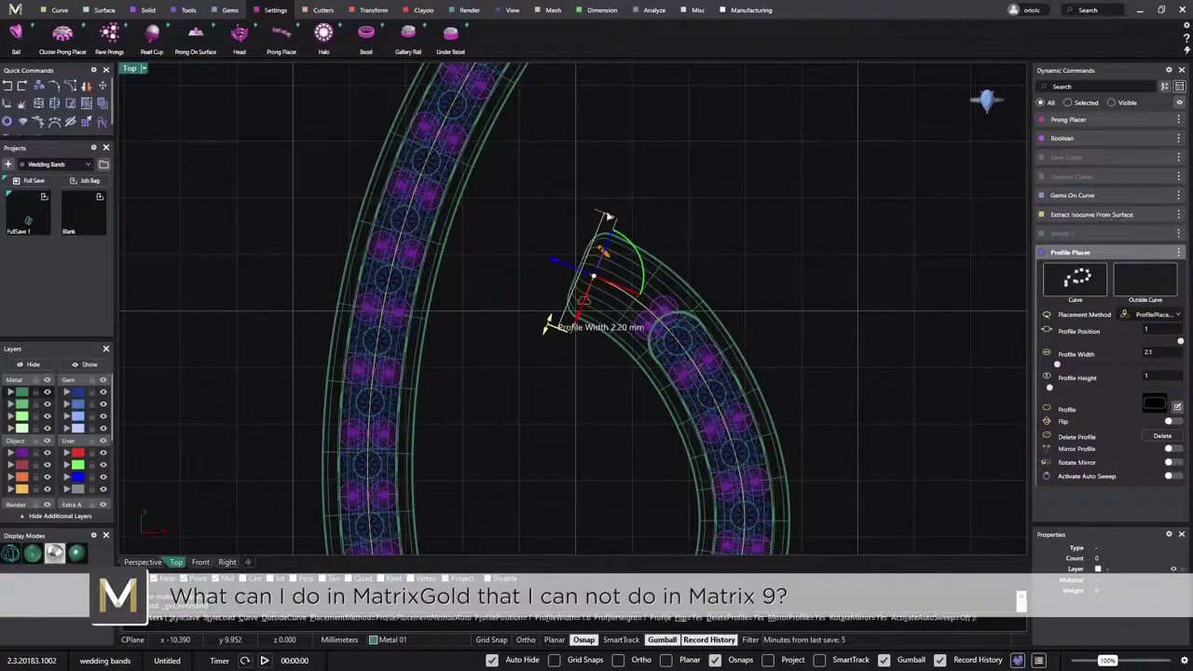
scroll(789, 306, down, 3)
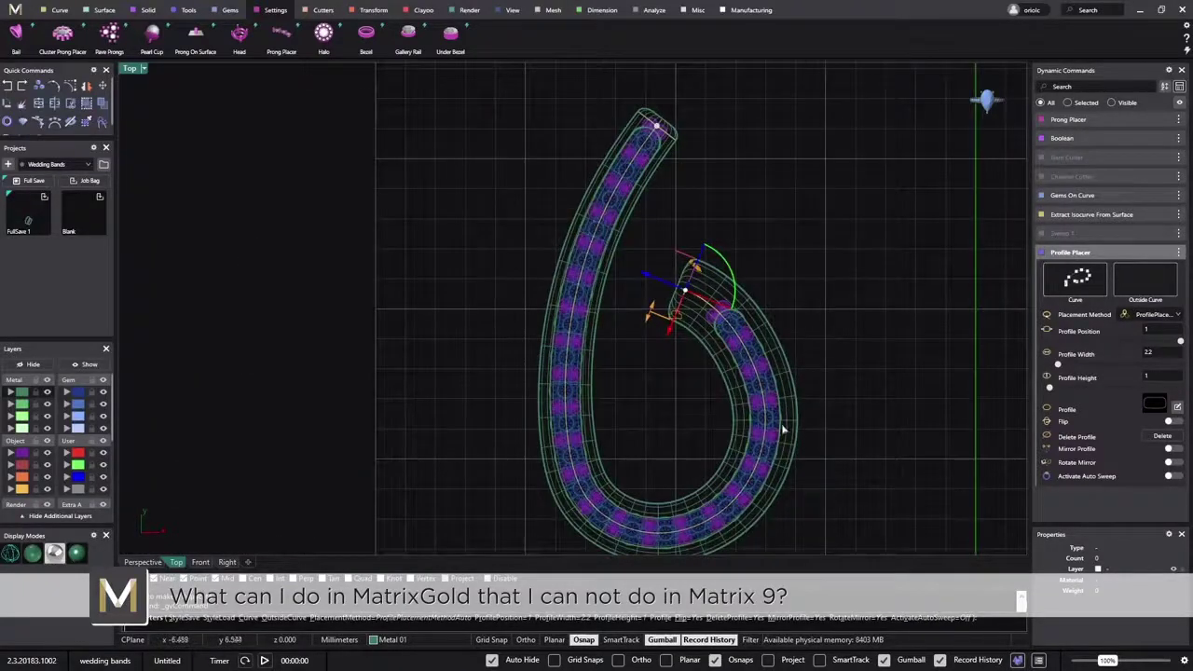
right_click(487, 512)
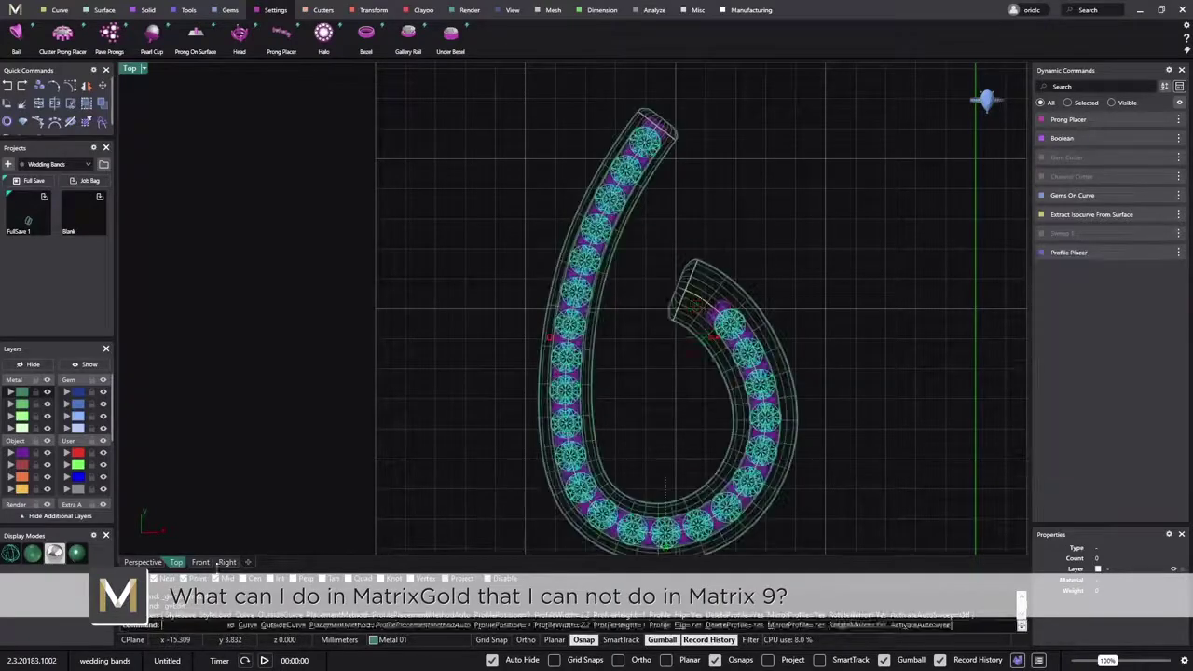
Step: Inspect the updated sweep, gems and prongs from several angles in the Perspective view
click(142, 562)
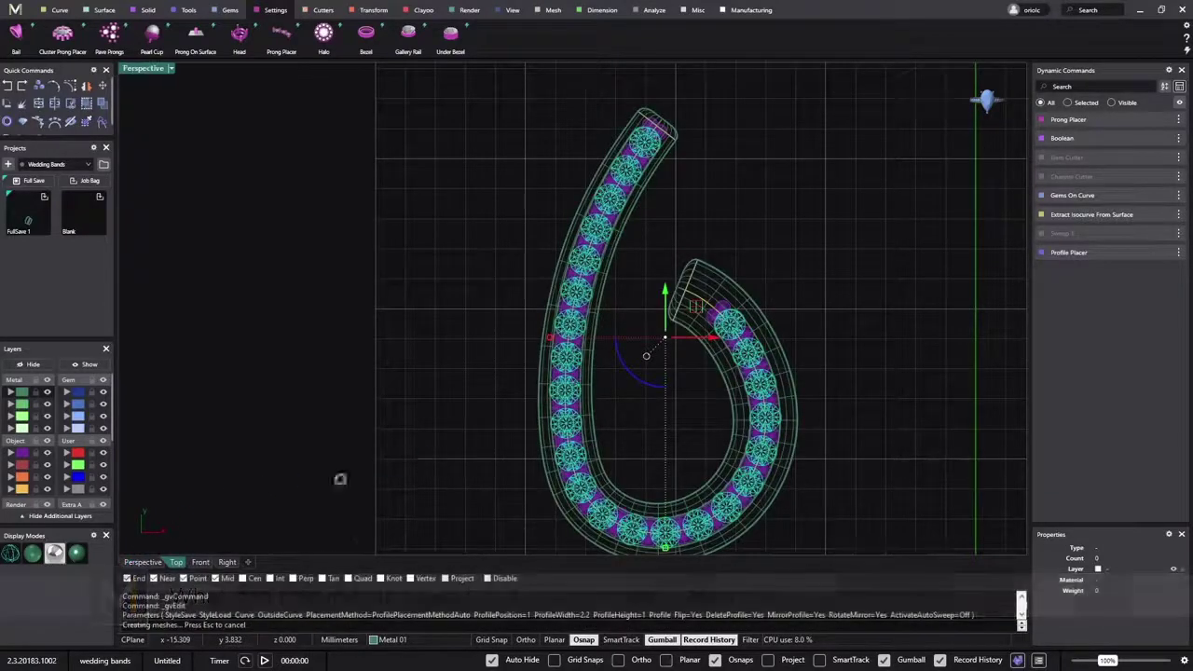
right_drag(420, 429, 561, 388)
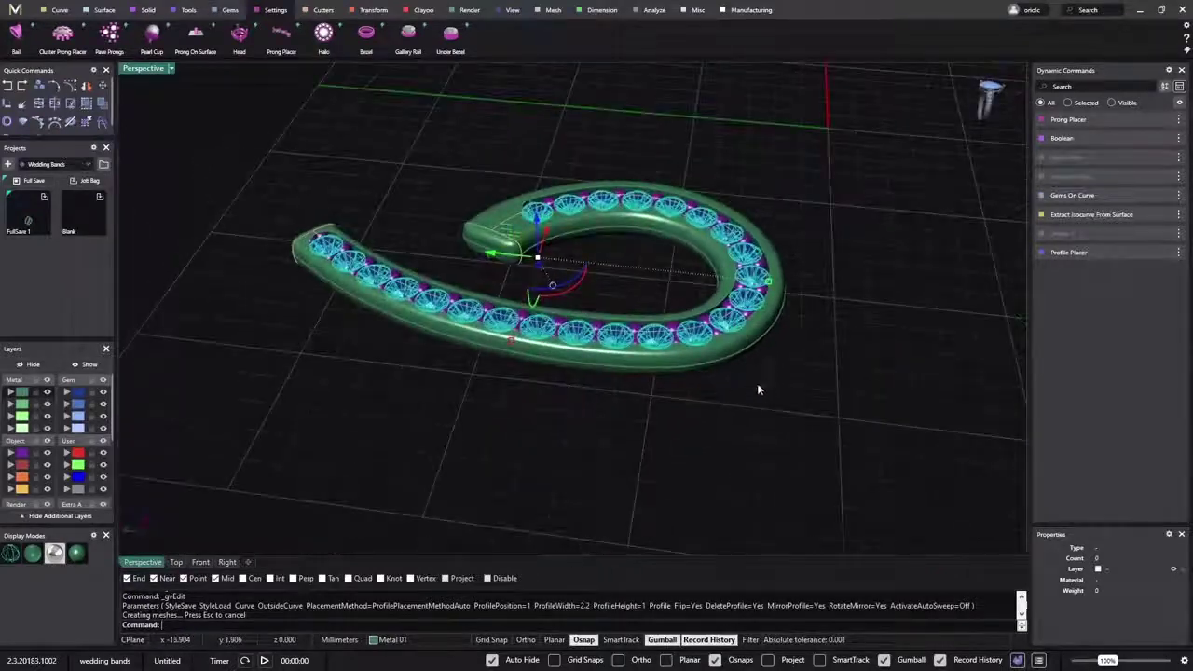
right_drag(757, 386, 688, 416)
right_drag(570, 247, 605, 418)
click(864, 324)
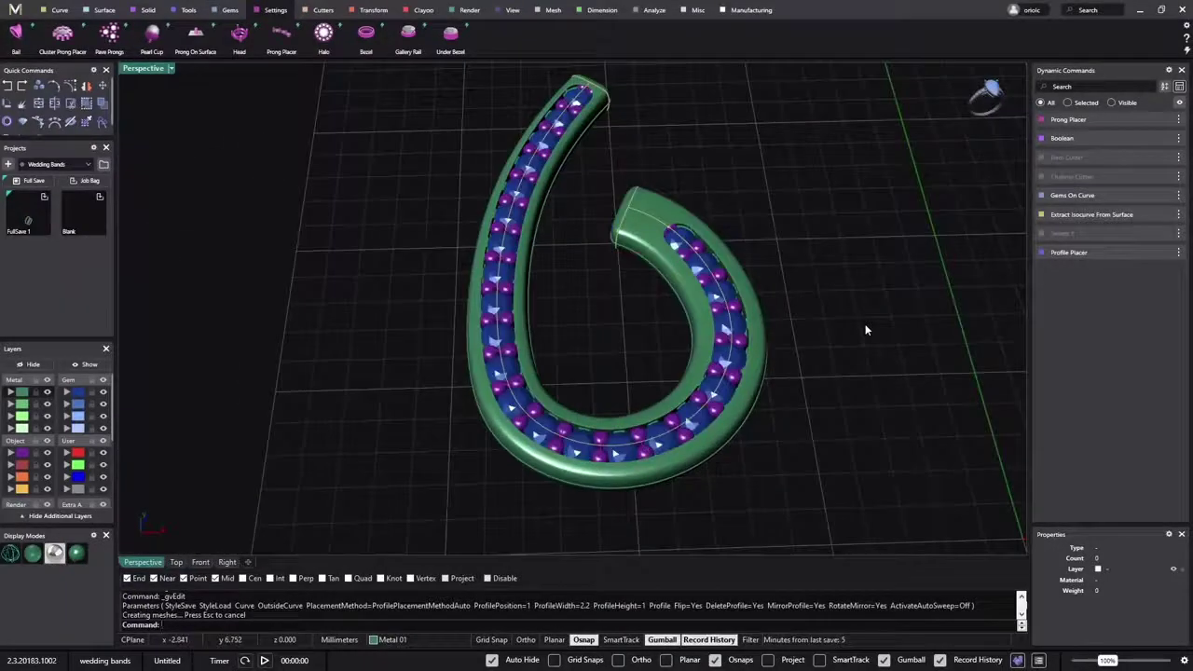
mouse_move(865, 324)
right_down()
mouse_move(786, 336)
mouse_move(796, 349)
mouse_move(809, 298)
right_up()
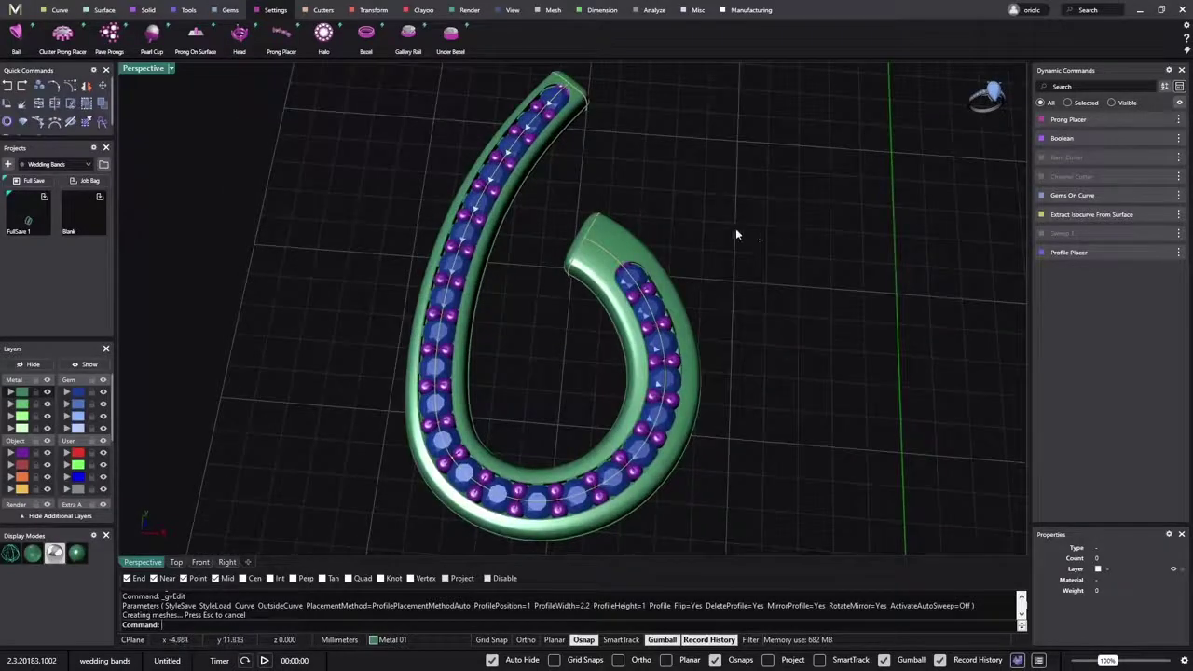
right_drag(735, 233, 744, 354)
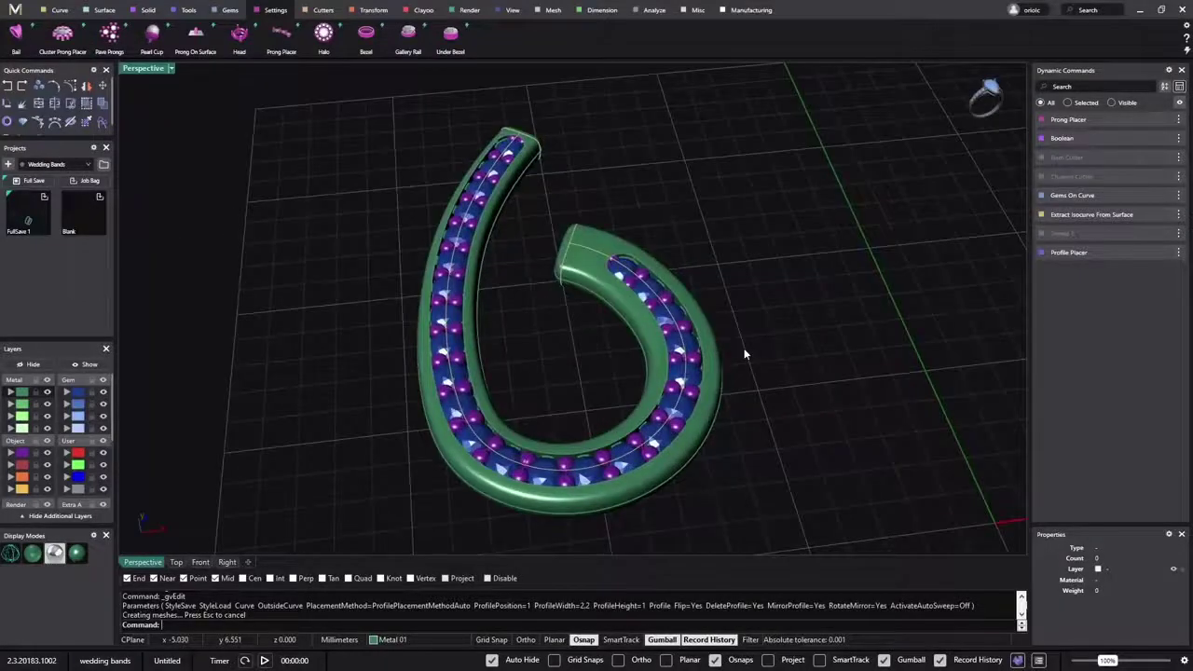